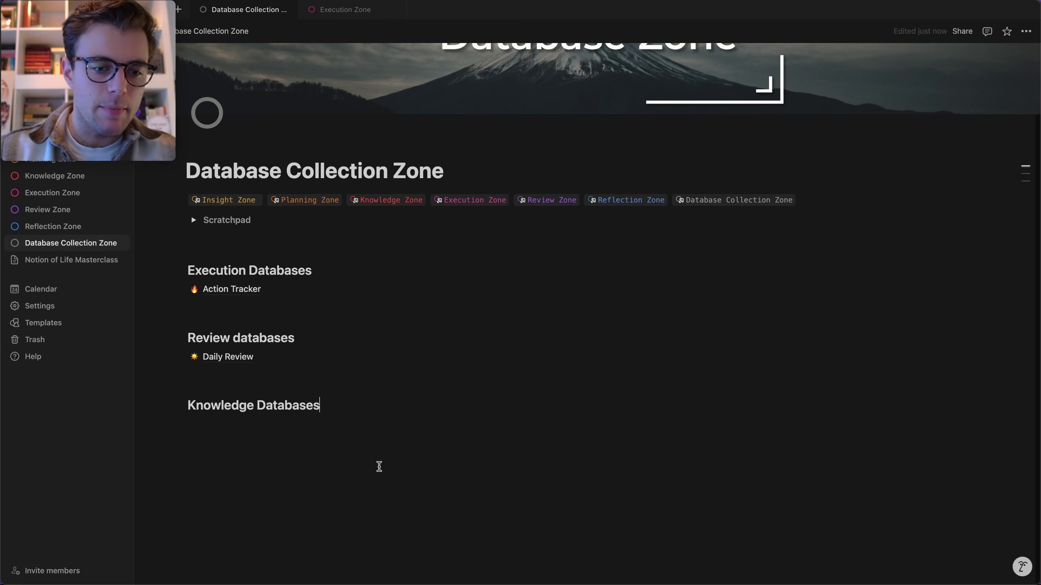
Insert a new blank database as a table view below the Knowledge Databases heading
left_click(377, 465)
type("/")
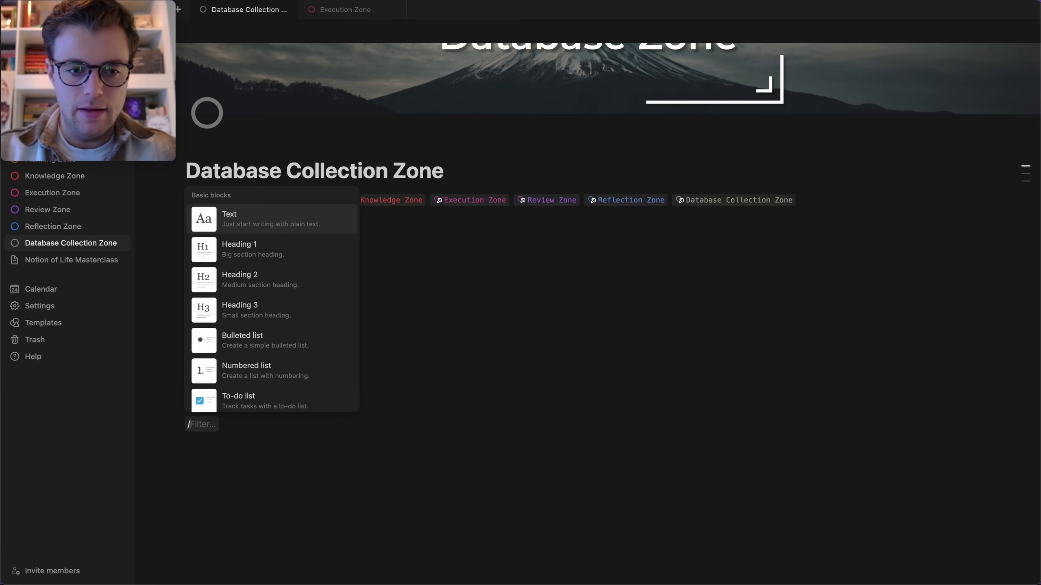
type("table")
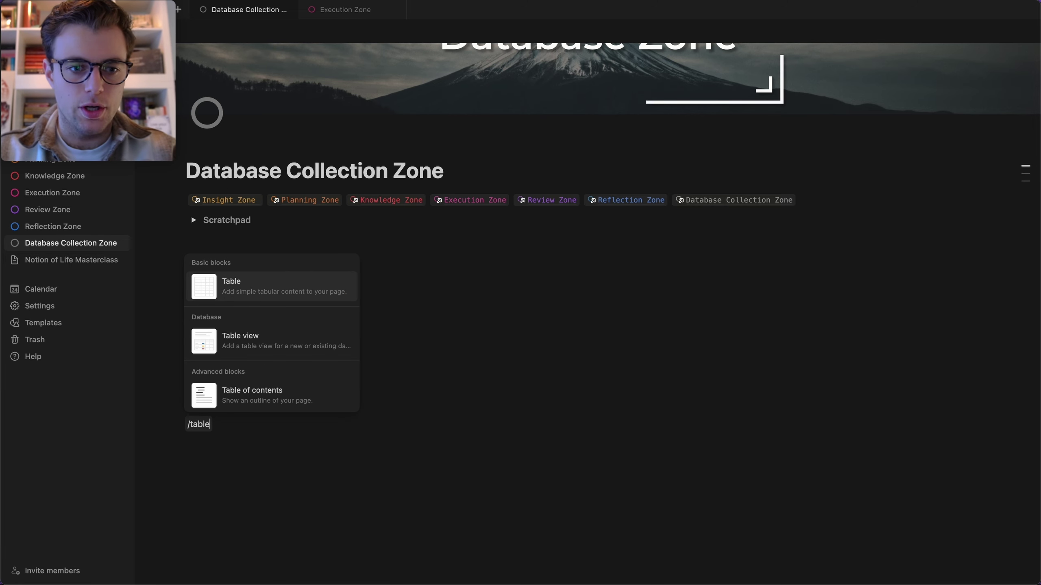
left_click(264, 344)
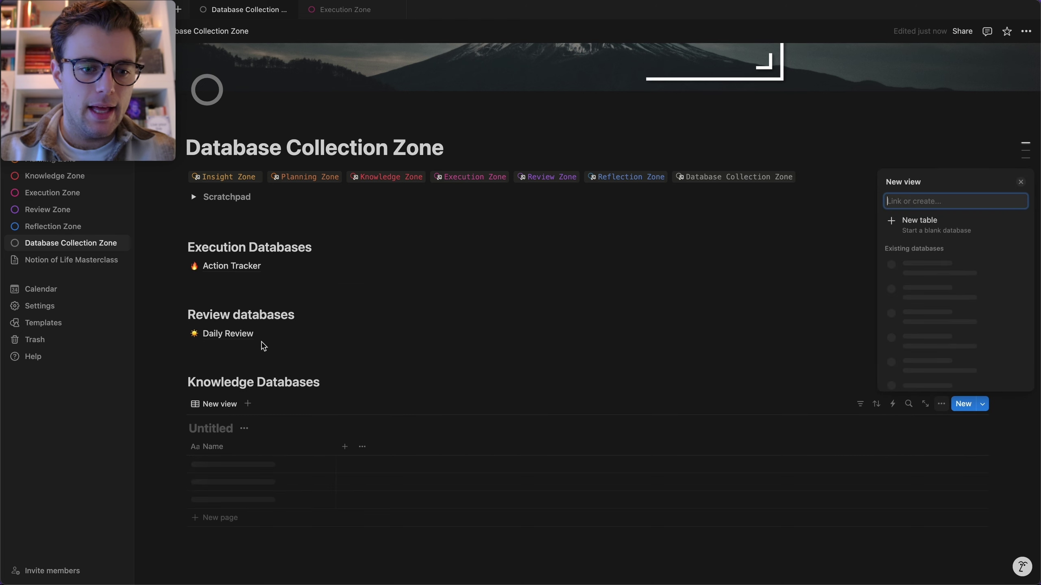
left_click(471, 332)
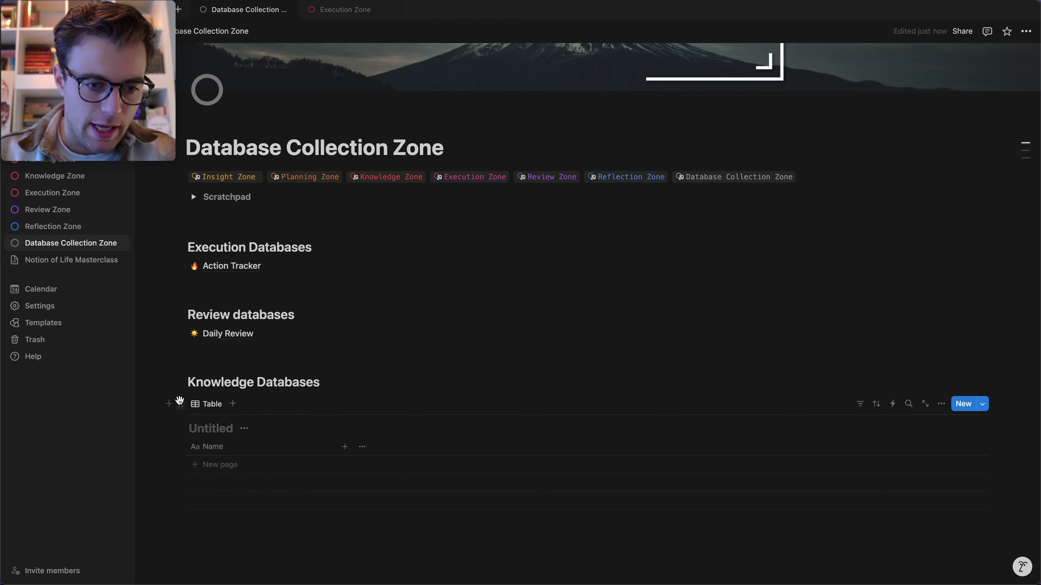
Turn the new inline database under Knowledge Databases into a page
left_click(181, 405)
key("XF86MonBrightnessUp")
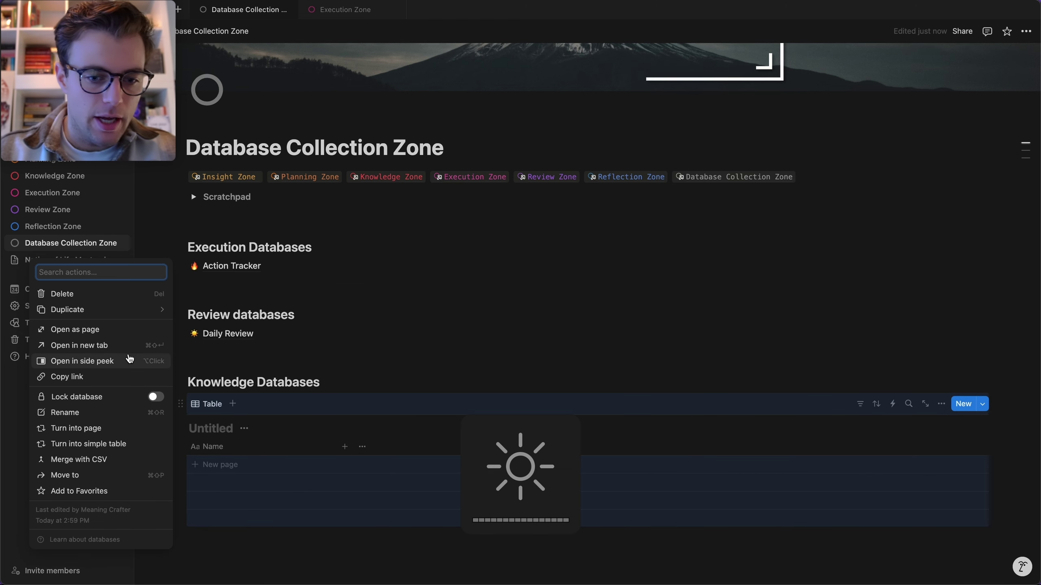
left_click(98, 428)
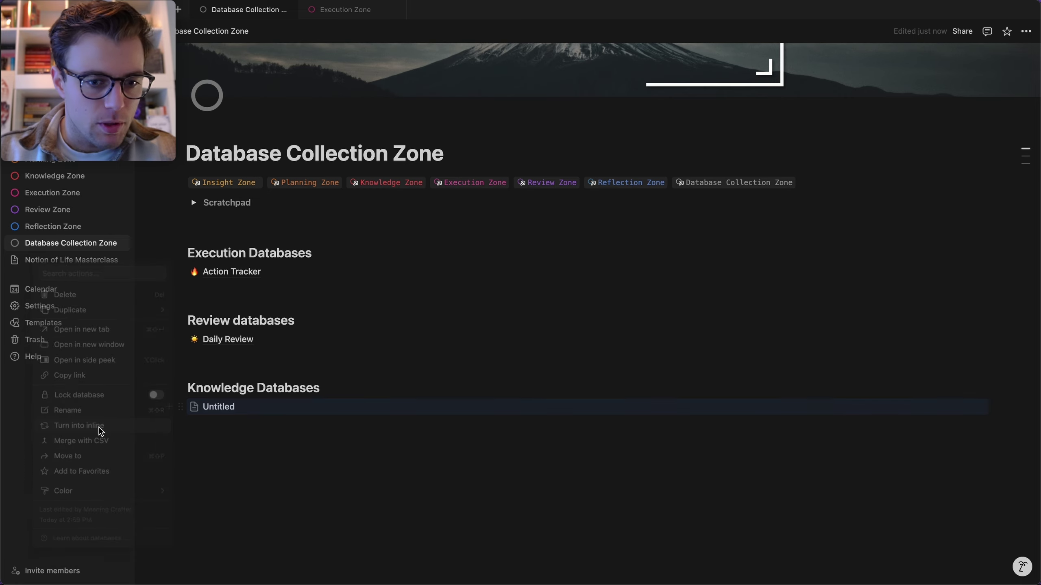
Open the untitled database page and title it "Knowledge Database"
left_click(216, 407)
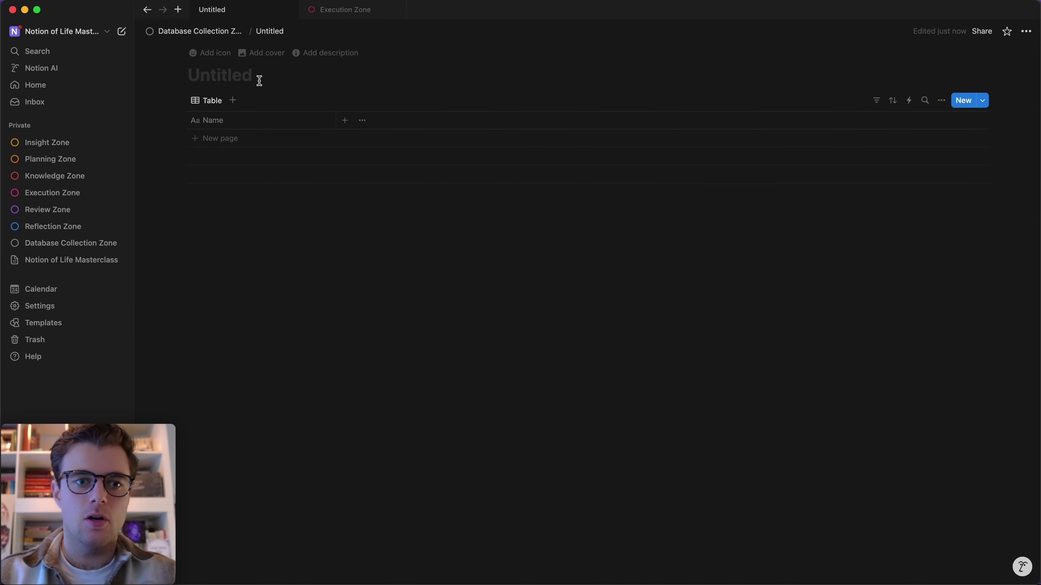
type("Knowle")
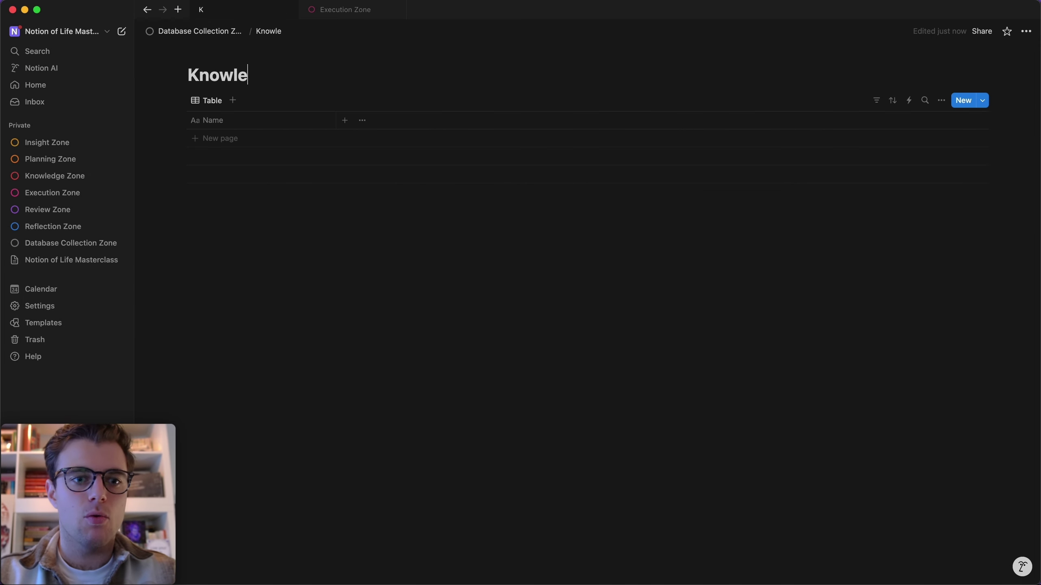
type("dge Database")
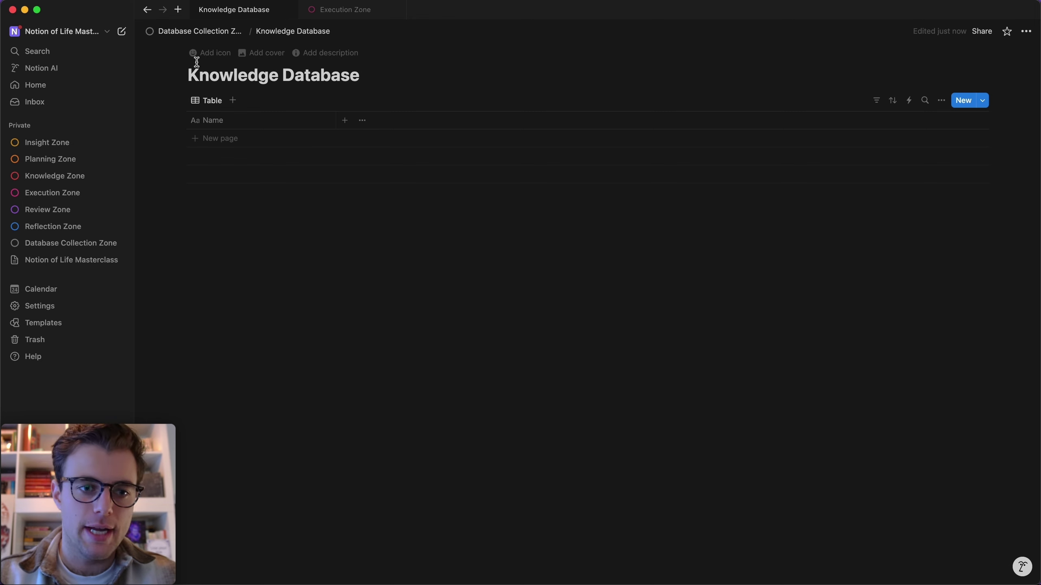
Give the Knowledge Database page the spool of thread emoji as its icon
left_click(206, 54)
left_click(133, 97)
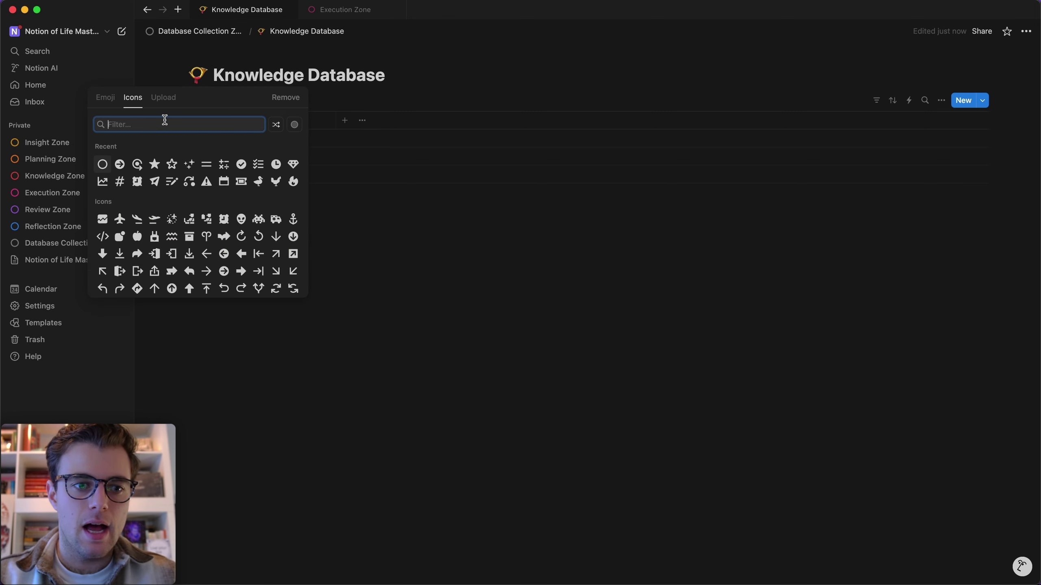
left_click(106, 98)
type("thread")
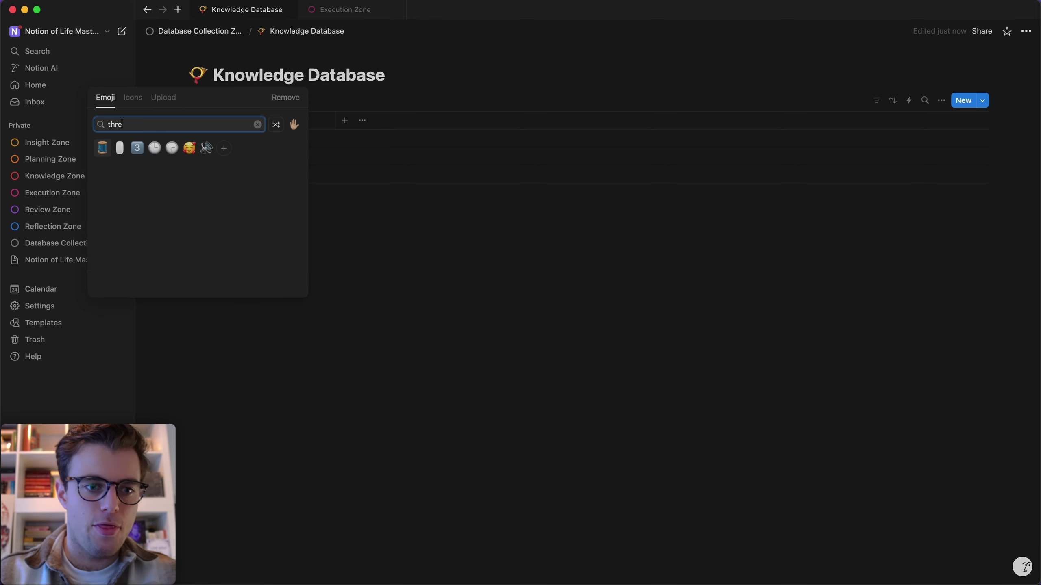
left_click(107, 149)
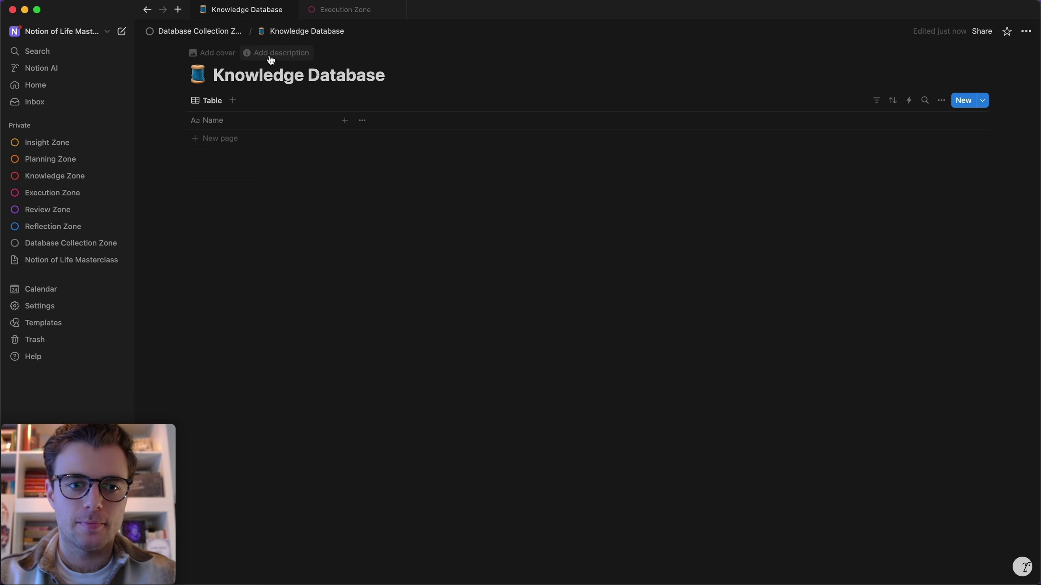
Add a cover to the page and search the computer for "knowledge cover" to upload a custom image
left_click(217, 53)
left_click(688, 60)
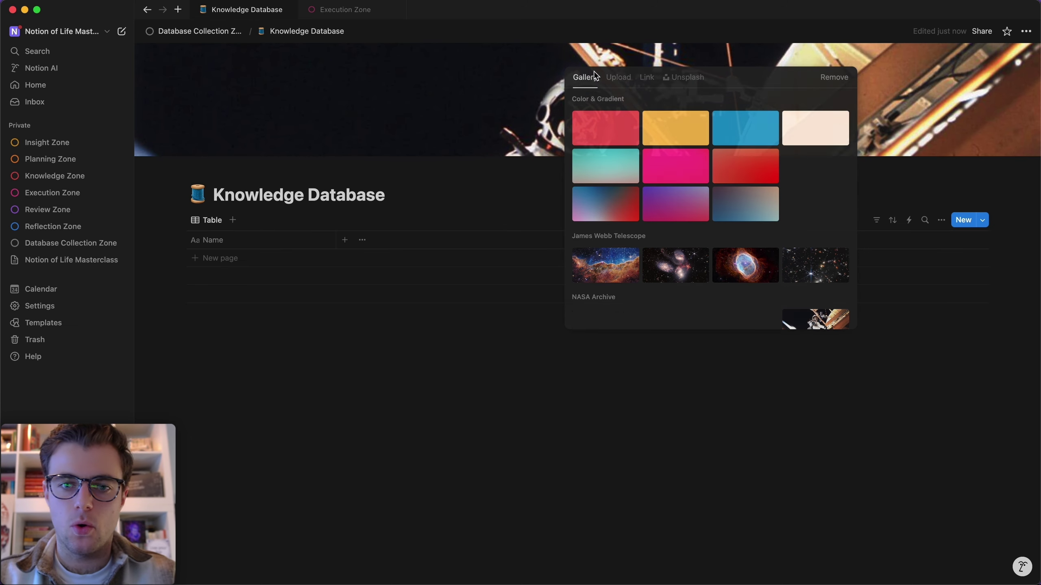
left_click(617, 78)
left_click(694, 103)
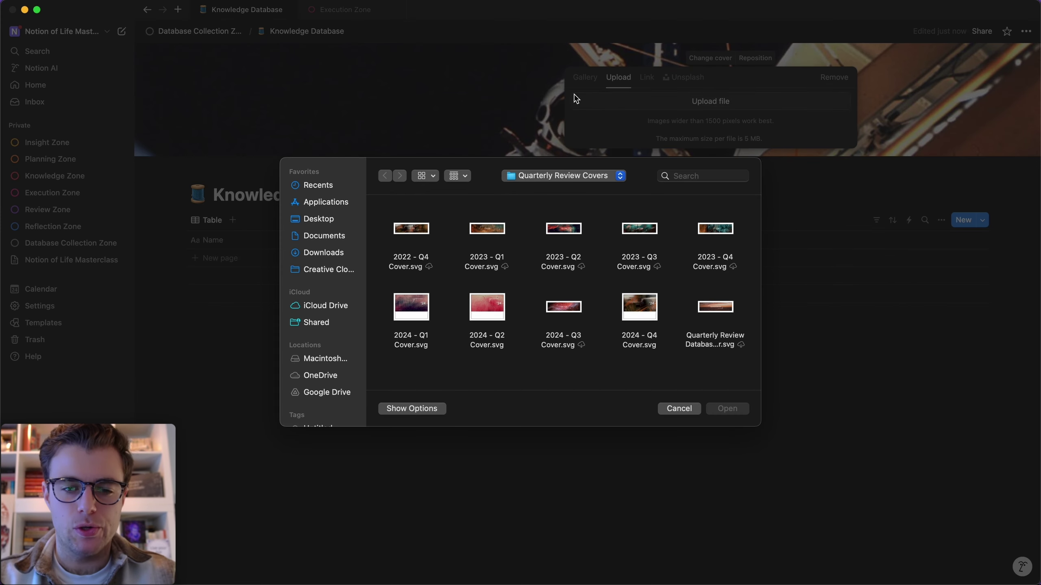
left_click(691, 174)
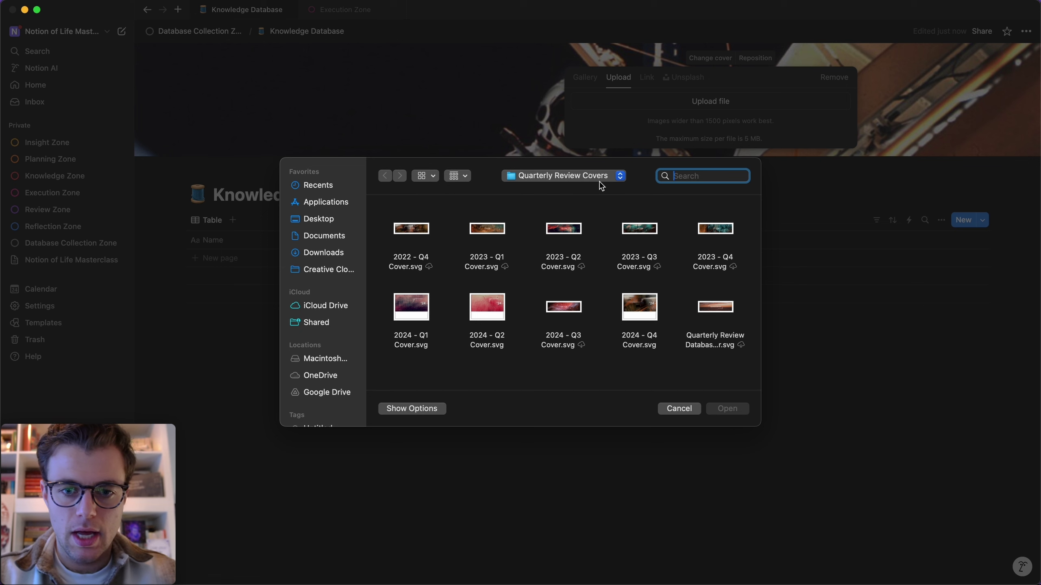
type("knowledge cover")
key("Return")
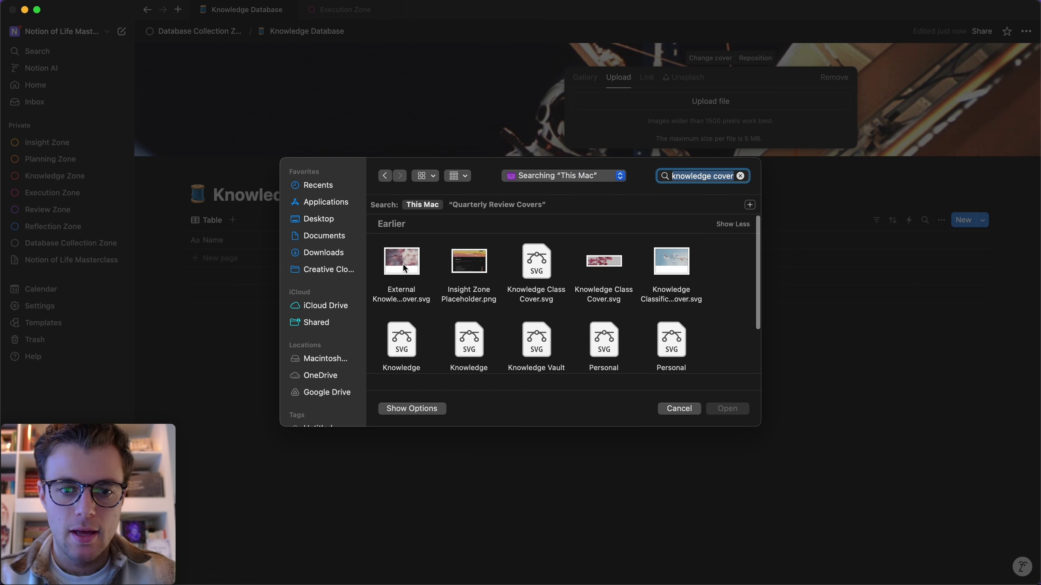
Upload "Knowledge Database Cover.svg" from the search results as the page cover
scroll(516, 291, "down", 1)
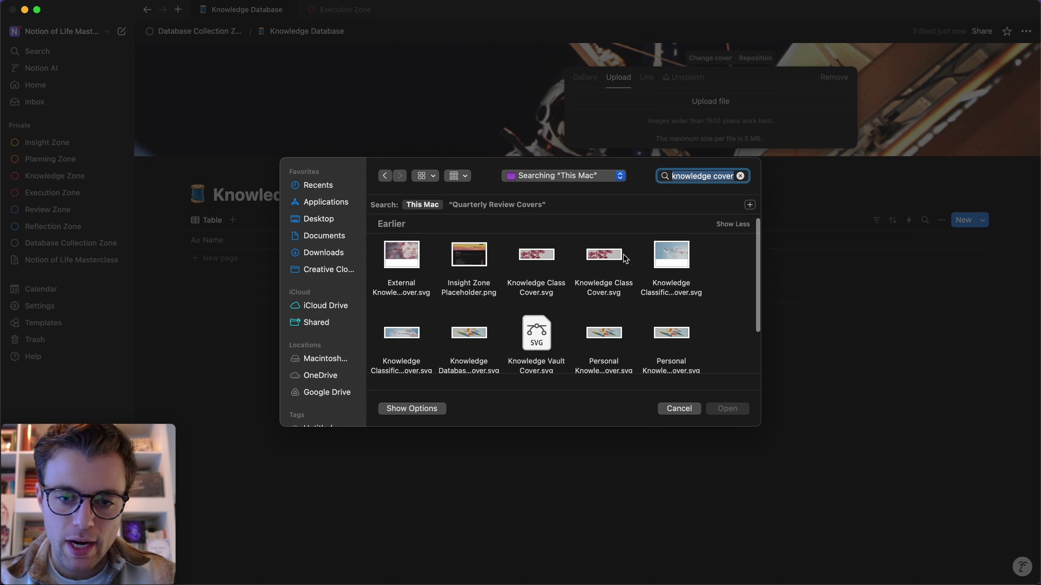
scroll(669, 253, "down", 2)
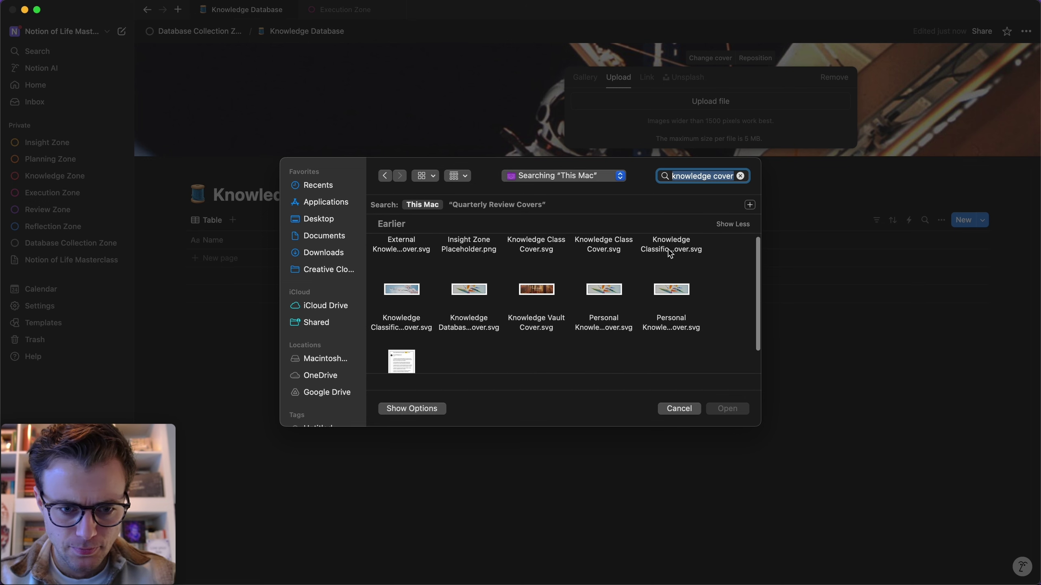
left_click(394, 292)
scroll(677, 363, "up", 3)
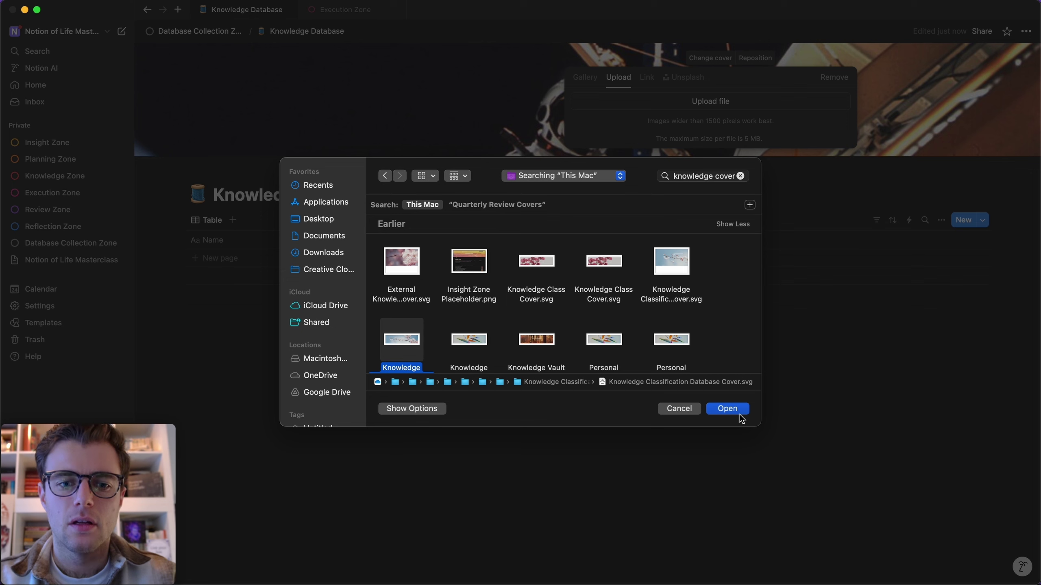
scroll(660, 382, "down", 1)
key("Right")
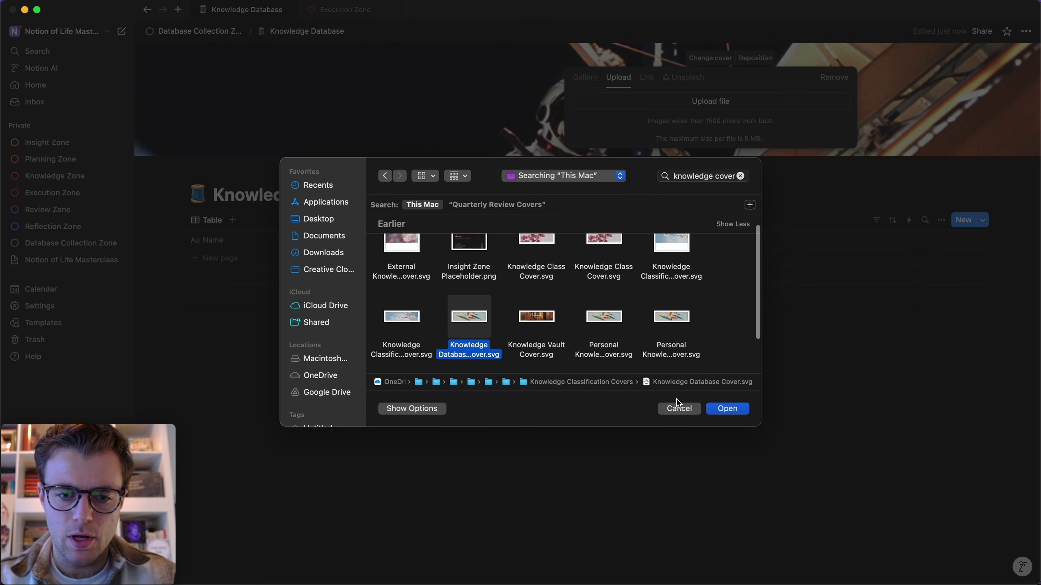
left_click(727, 409)
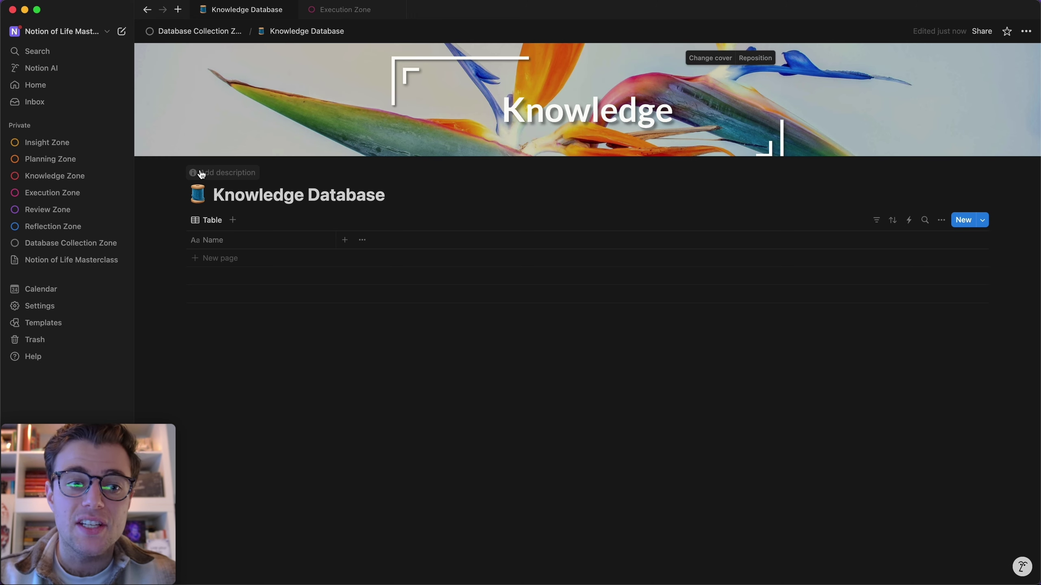
Examine the Name property's settings, including its description field, and close them without editing
left_click(274, 241)
left_click(249, 280)
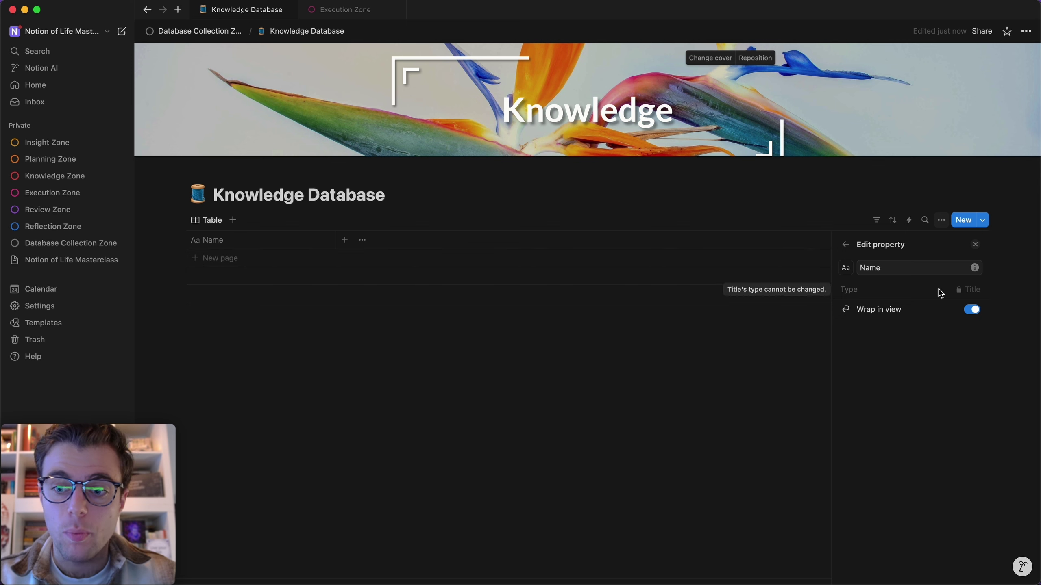
left_click(975, 268)
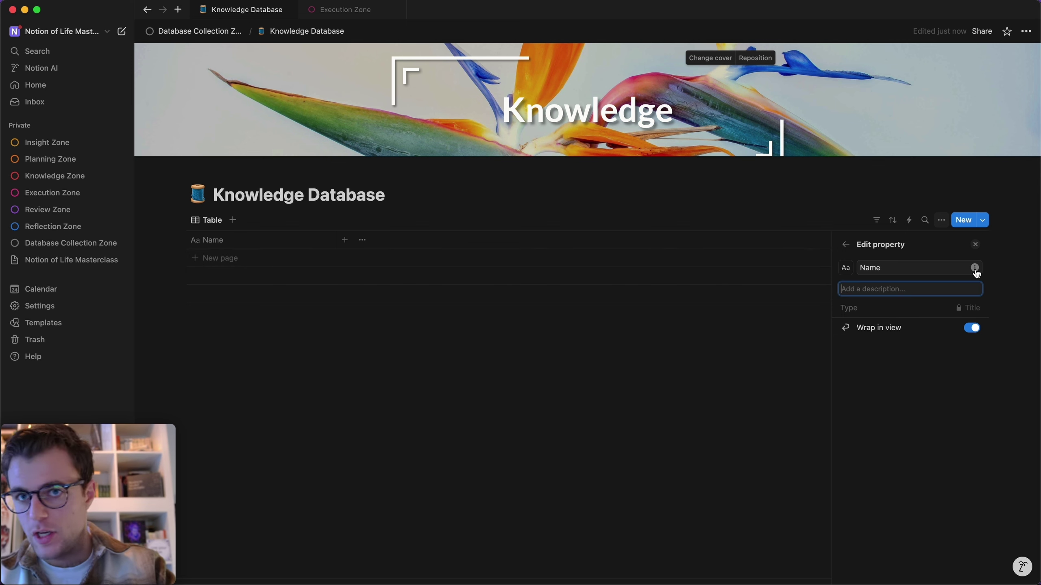
left_click(632, 389)
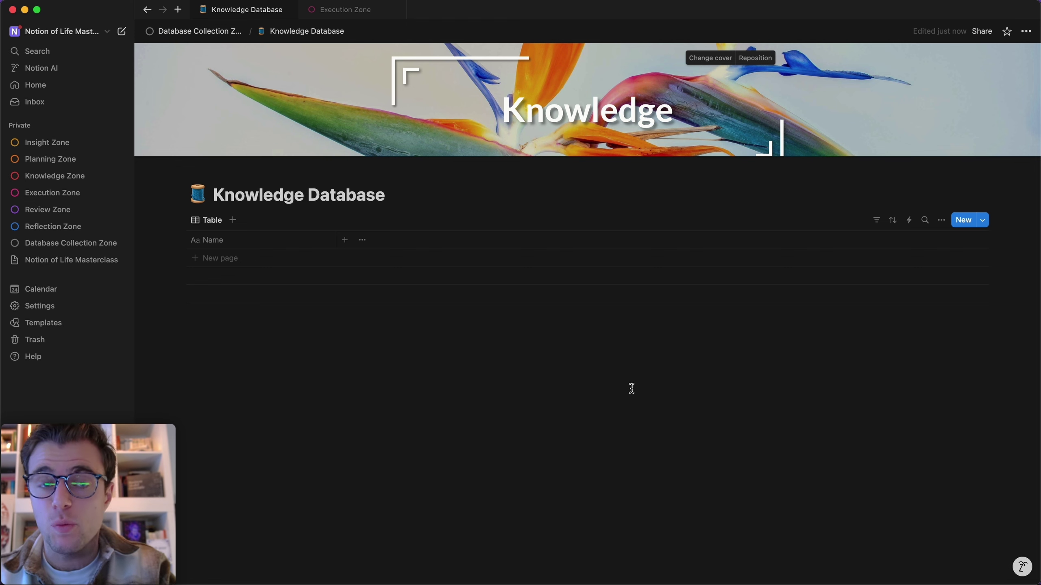
Rename the database's table view as "Master Table XXL With All Info"
left_click(204, 223)
left_click(224, 255)
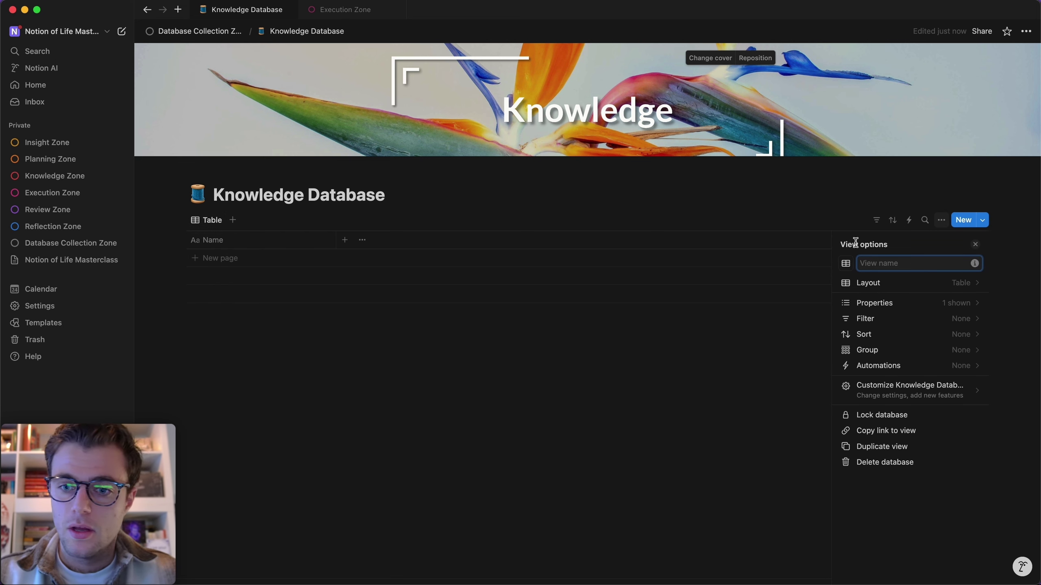
type("Master Tab")
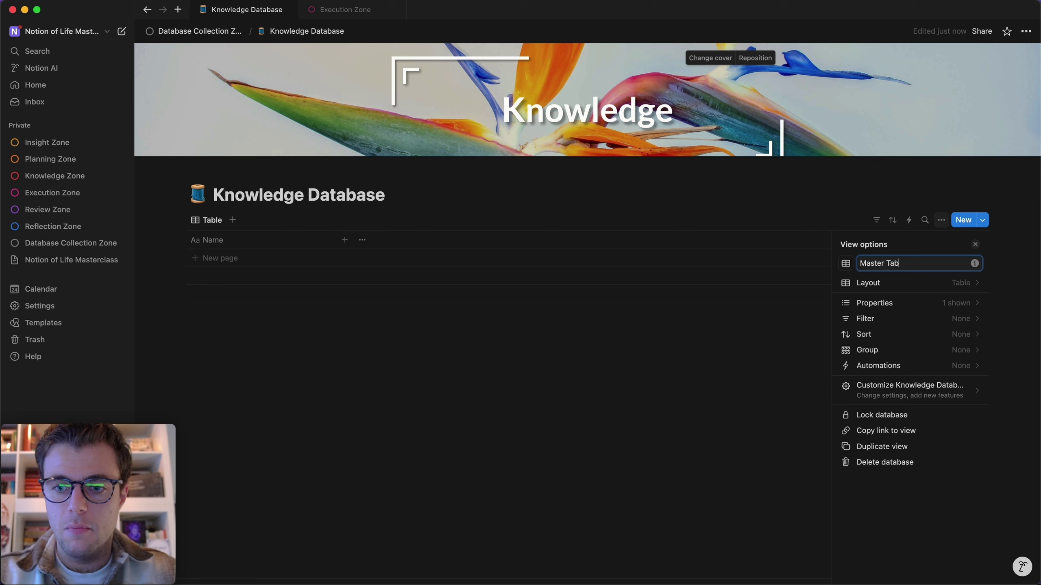
type("le XXL Wi")
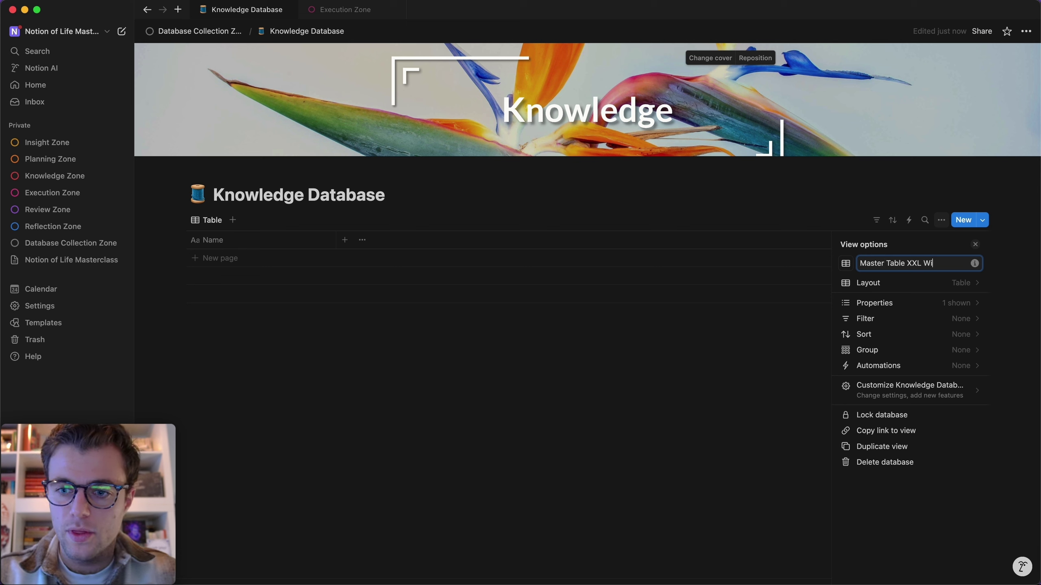
type("th All INf")
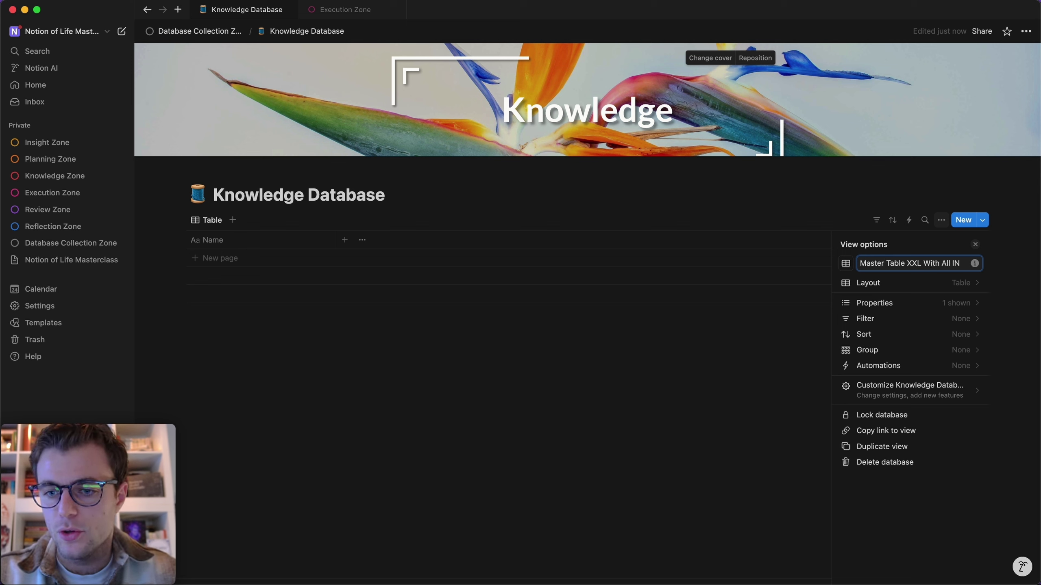
key("BackSpace")
type("nfo")
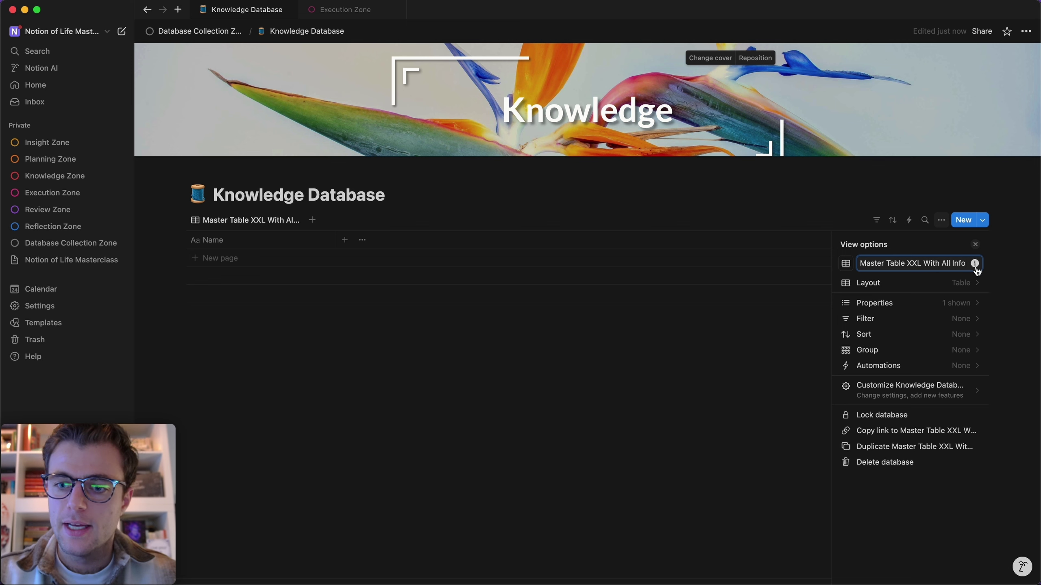
key("Escape")
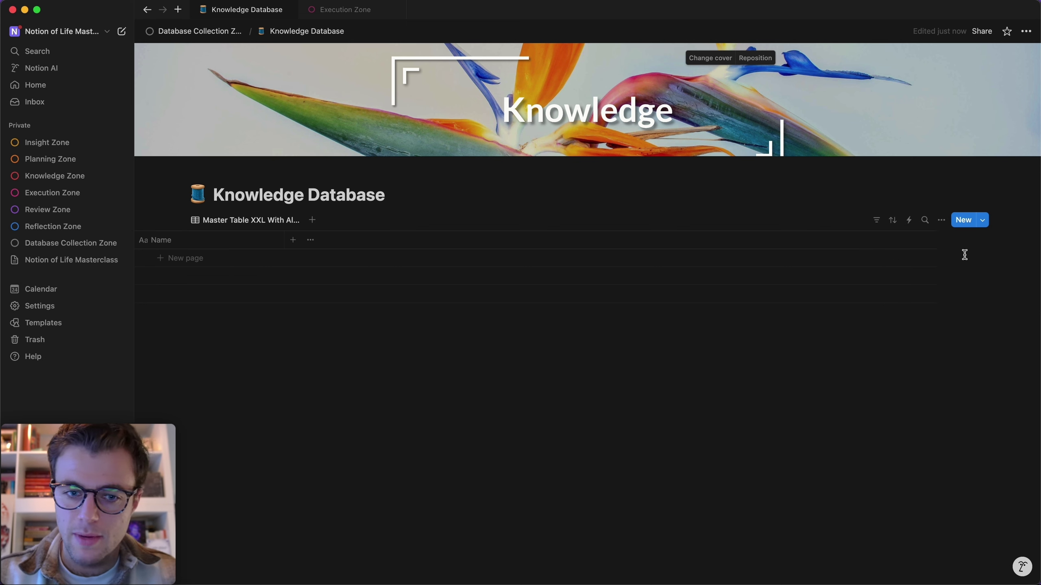
Shorten the view's name to "Master Table" and look at its description option
left_click(236, 220)
left_click(246, 239)
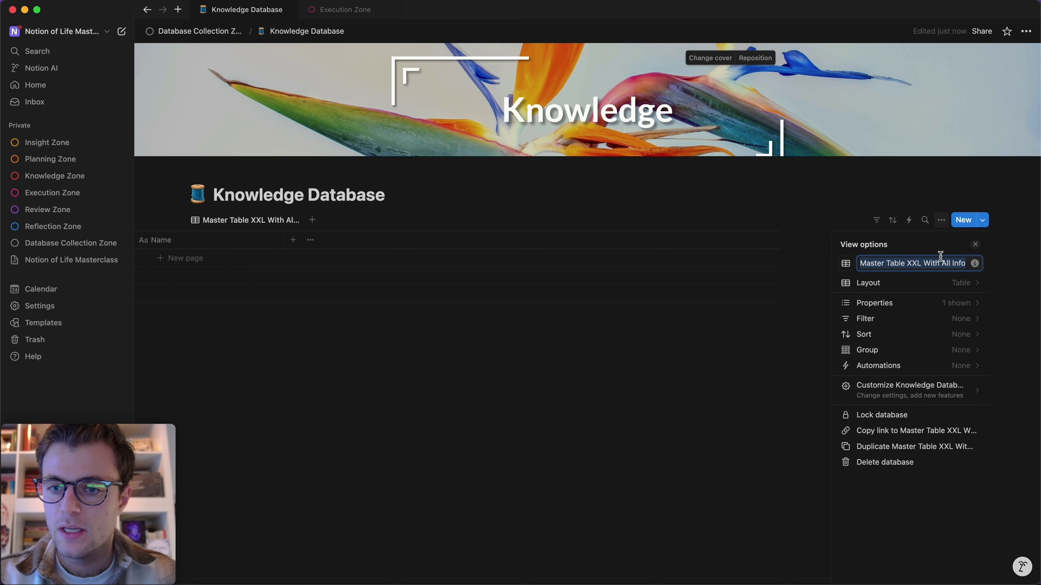
left_click(905, 263)
left_click(969, 263, "shift")
key("BackSpace")
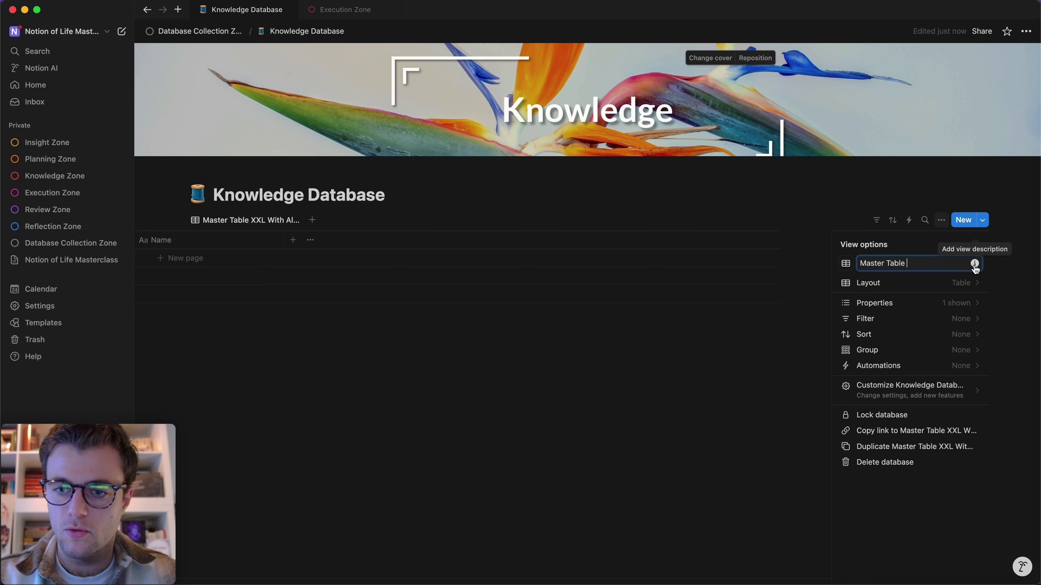
left_click(974, 264)
left_click(602, 375)
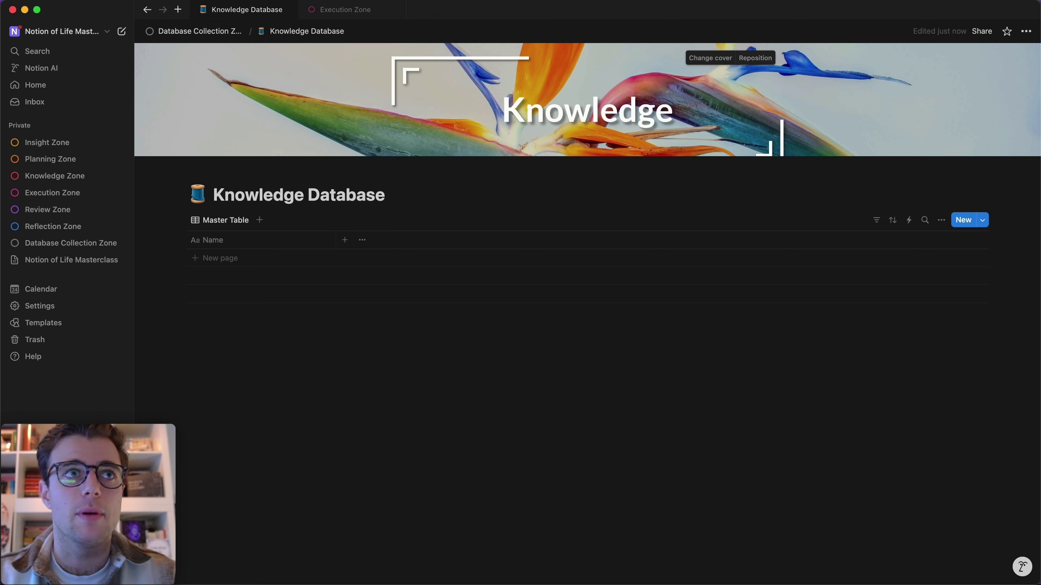
Rename the Name property as "Content Name" and widen its column slightly
left_click(261, 240)
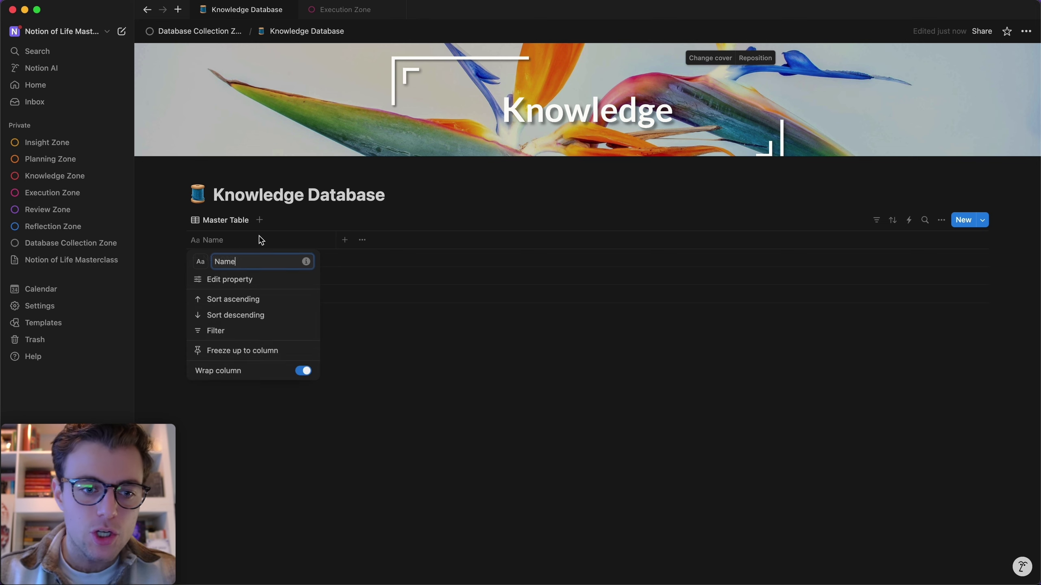
type("Content ")
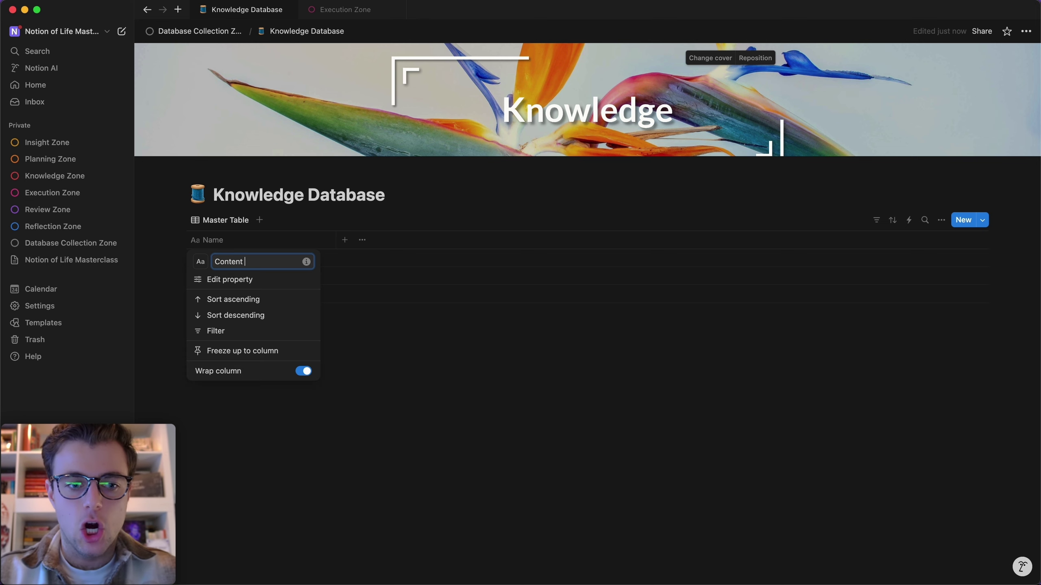
type("Name")
left_click(355, 361)
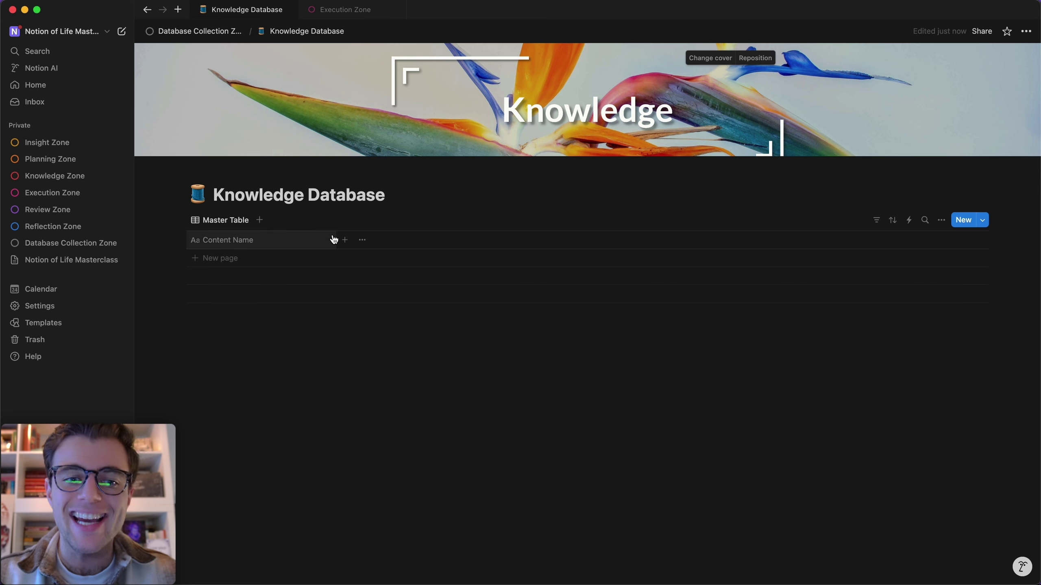
left_click_drag(334, 239, 347, 236)
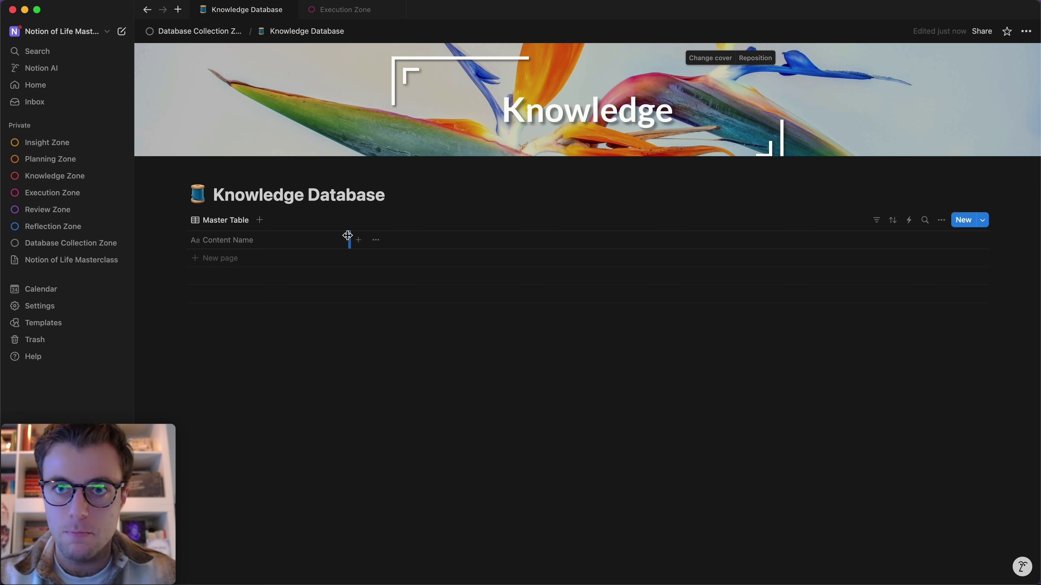
Add an empty page row to the Master Table and duplicate it five times
left_click(209, 258)
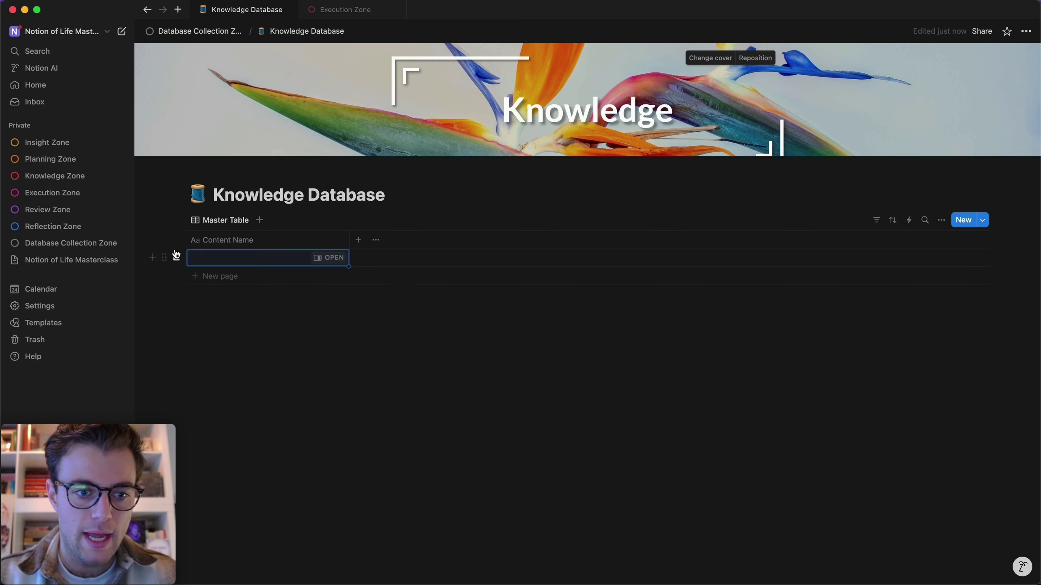
left_click(177, 257)
left_click(232, 340)
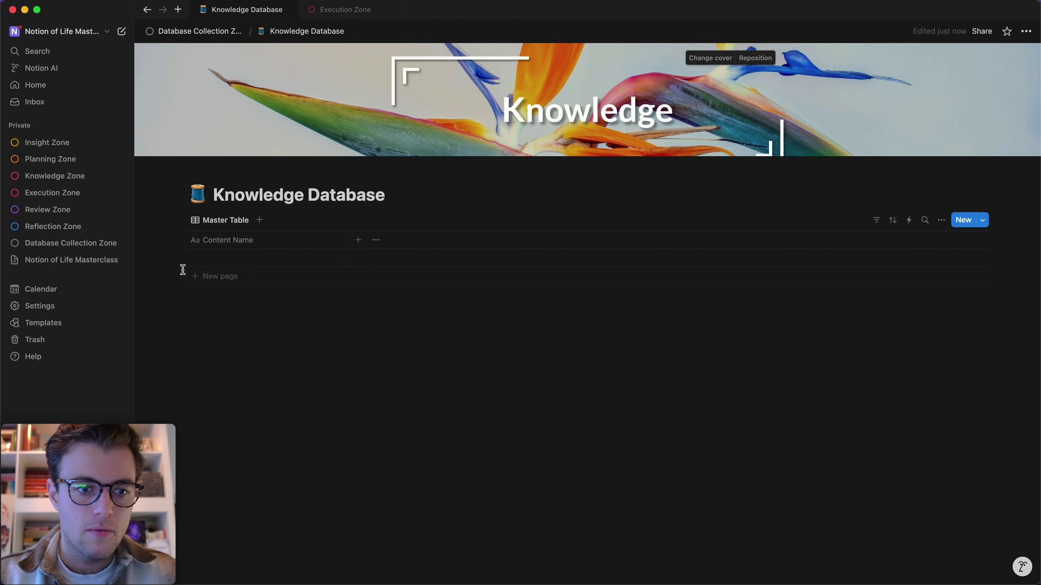
left_click(165, 257)
key("super+d")
key("super+d")
key("super+d")
key("super+d")
key("super+d")
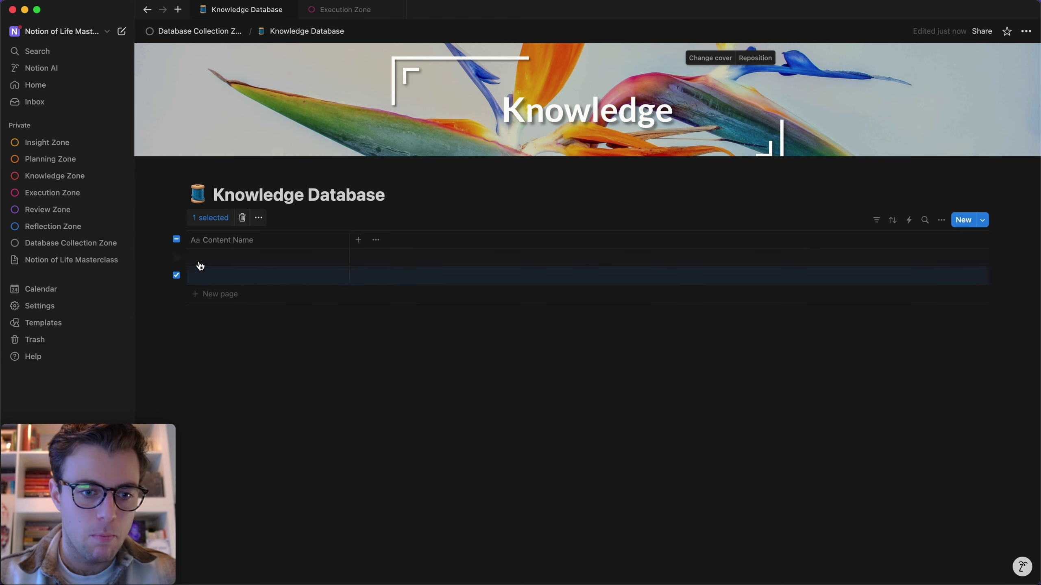
left_click(296, 466)
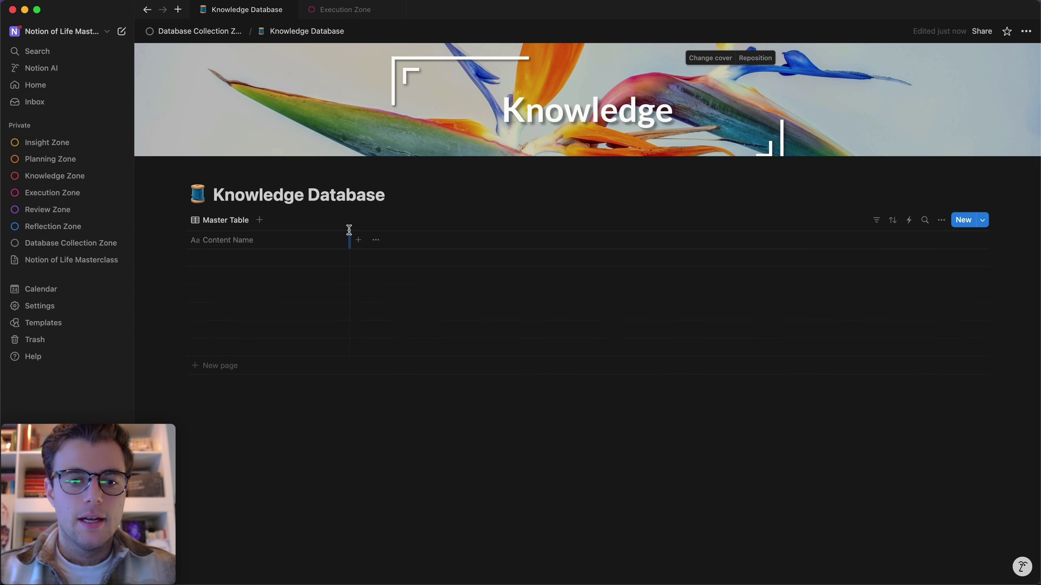
Narrow the Content Name column and add a slightly narrowed Select property column named "Type" next to it
left_click_drag(348, 240, 323, 238)
left_click(329, 240)
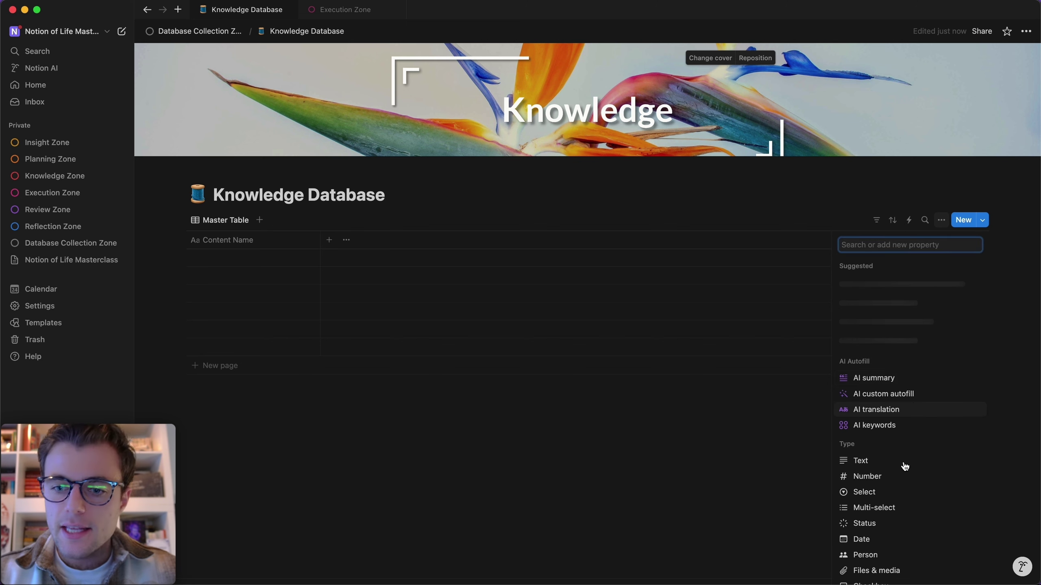
scroll(905, 475, "down", 3)
scroll(897, 486, "down", 3)
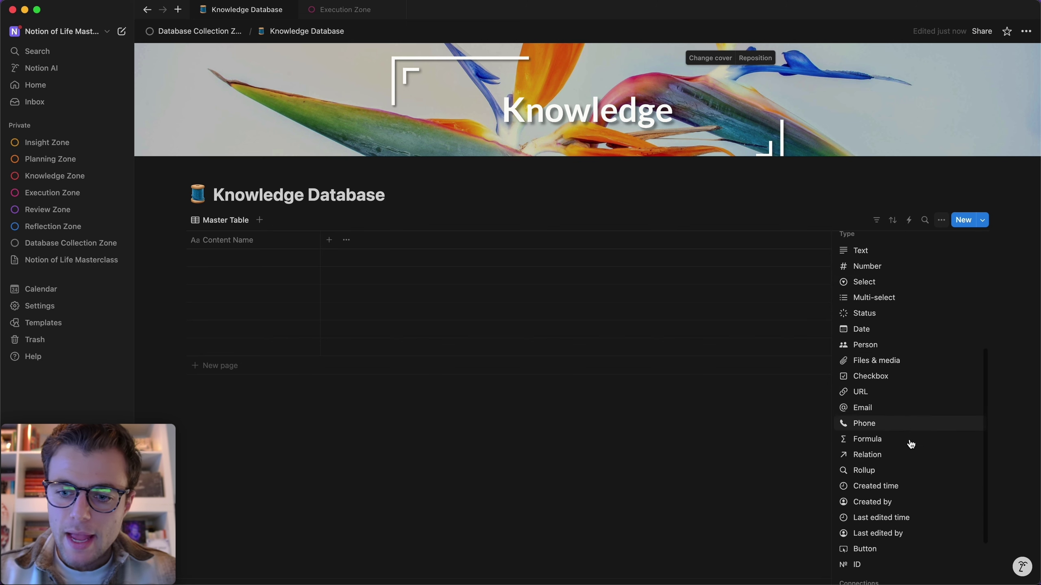
type("selec")
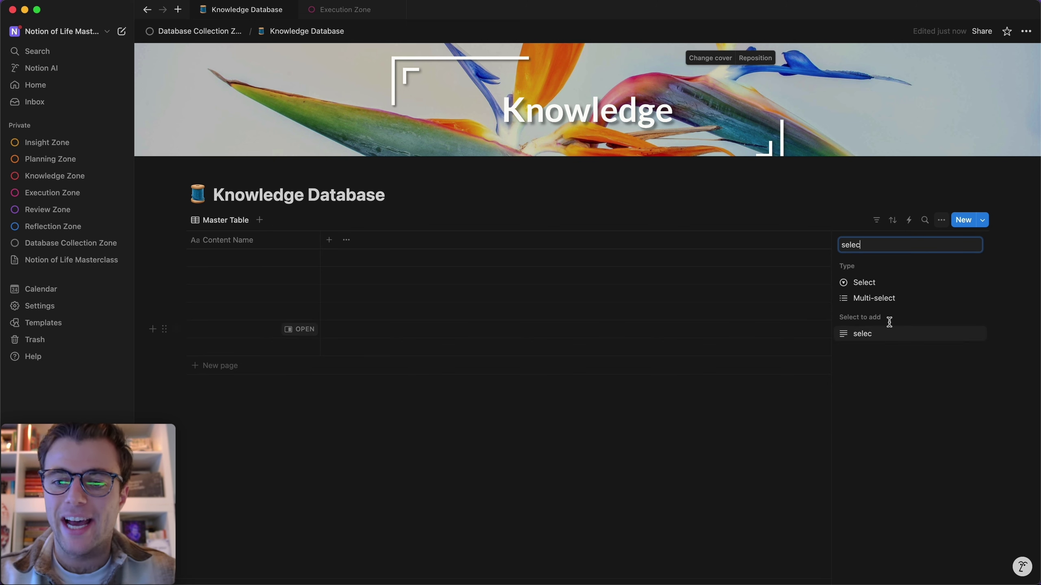
left_click(873, 283)
type("Type")
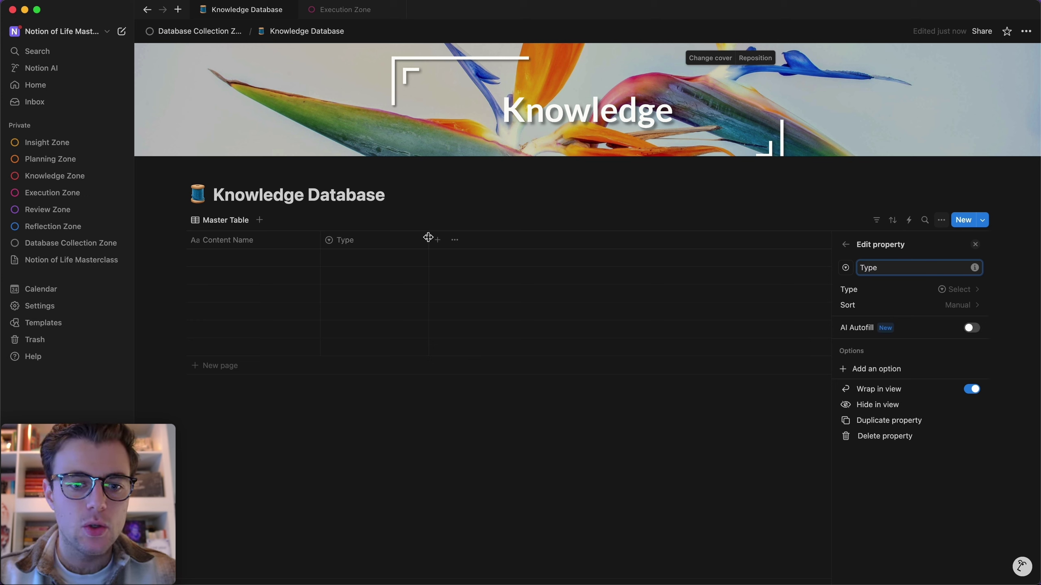
left_click_drag(428, 239, 417, 239)
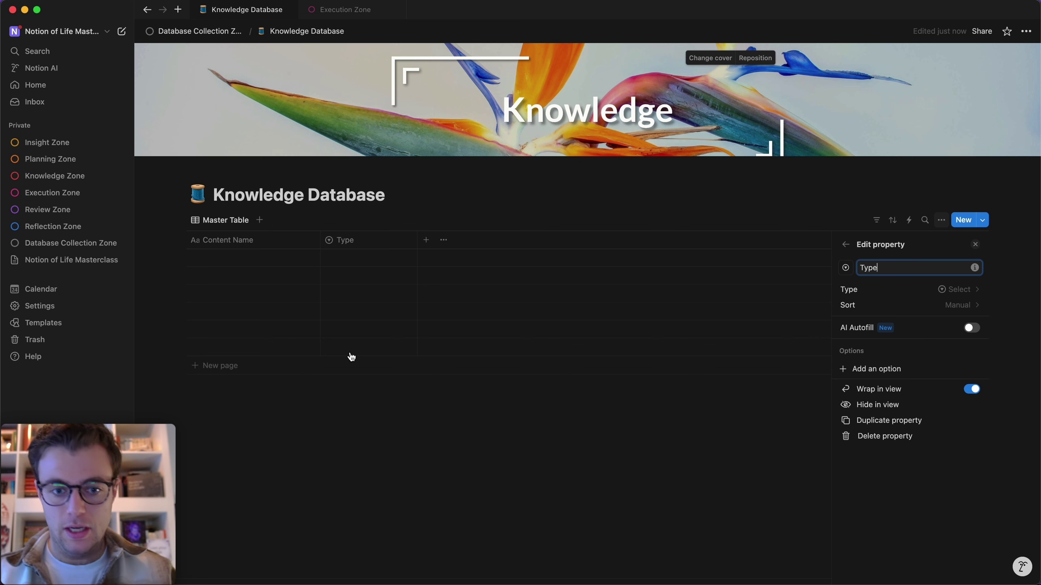
Create the Type options "Creation", "Meeting" and "Learning" from the first row's cell
left_click(359, 257)
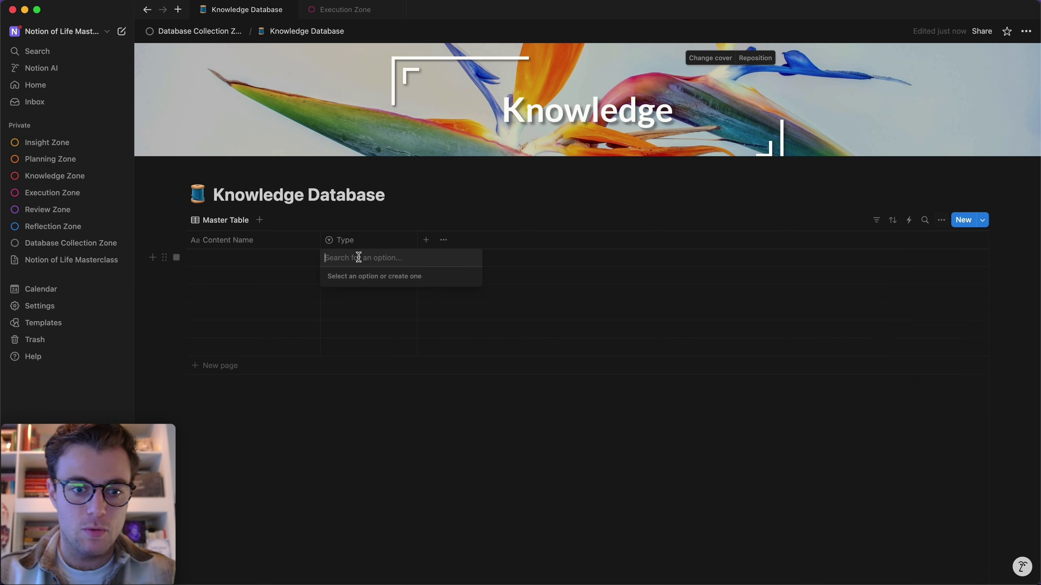
type("Creation")
key("Return")
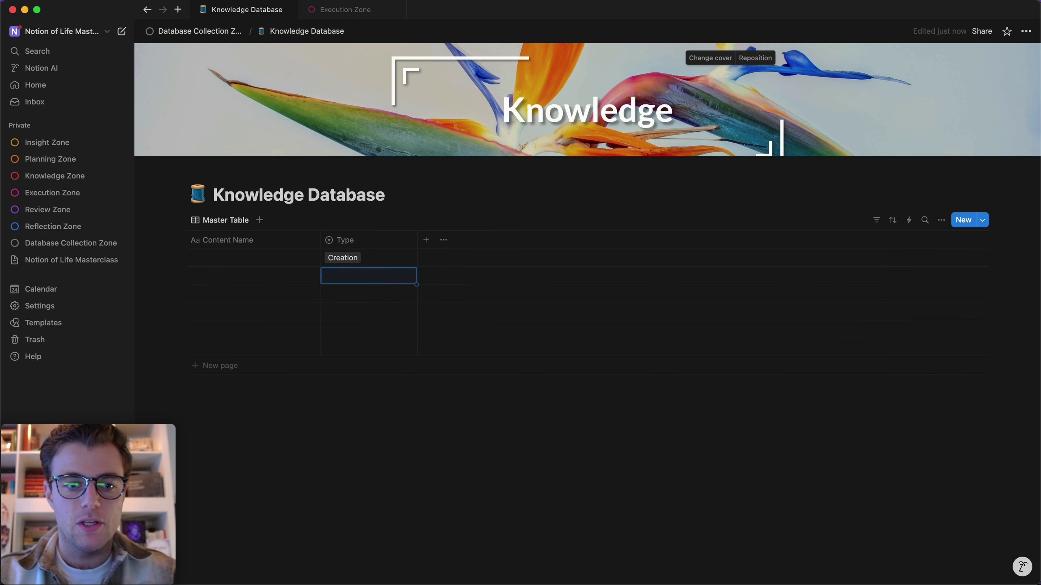
left_click(360, 261)
type("Meeting")
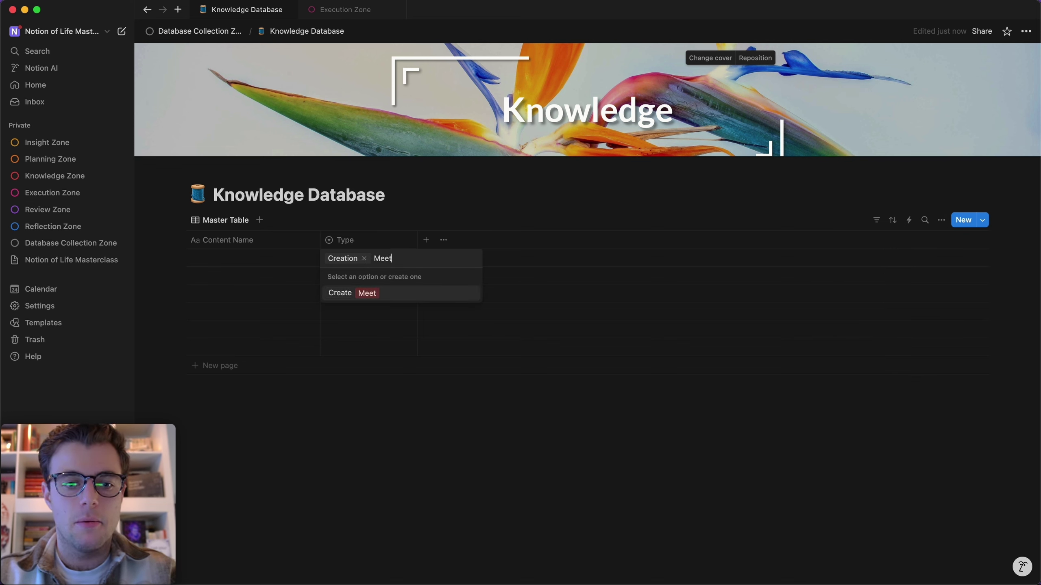
key("Return")
left_click(360, 260)
type("Learning")
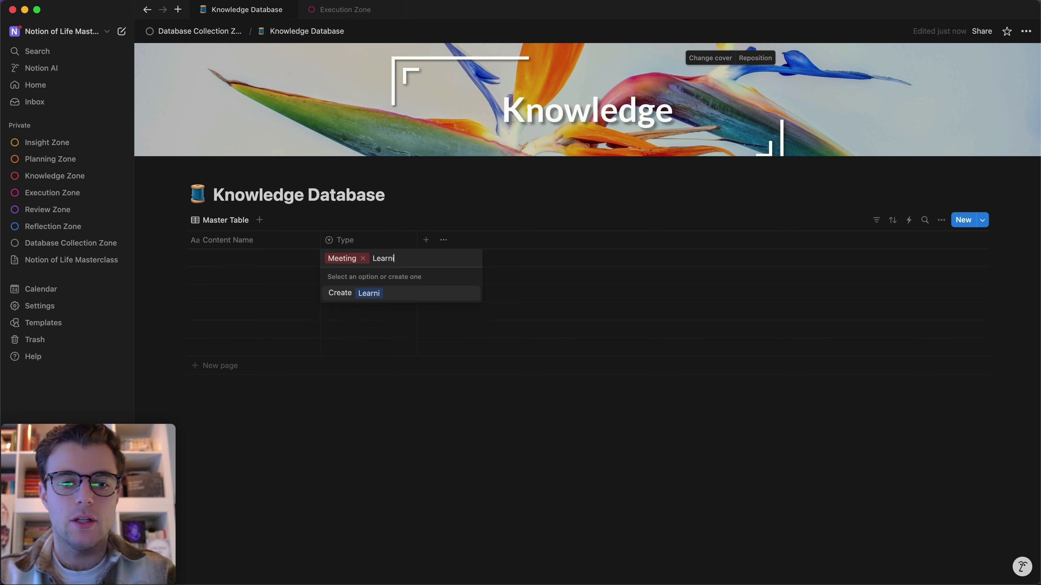
key("Return")
Set the colour of the Meeting and Learning options to Light gray
left_click(385, 255)
left_click(470, 308)
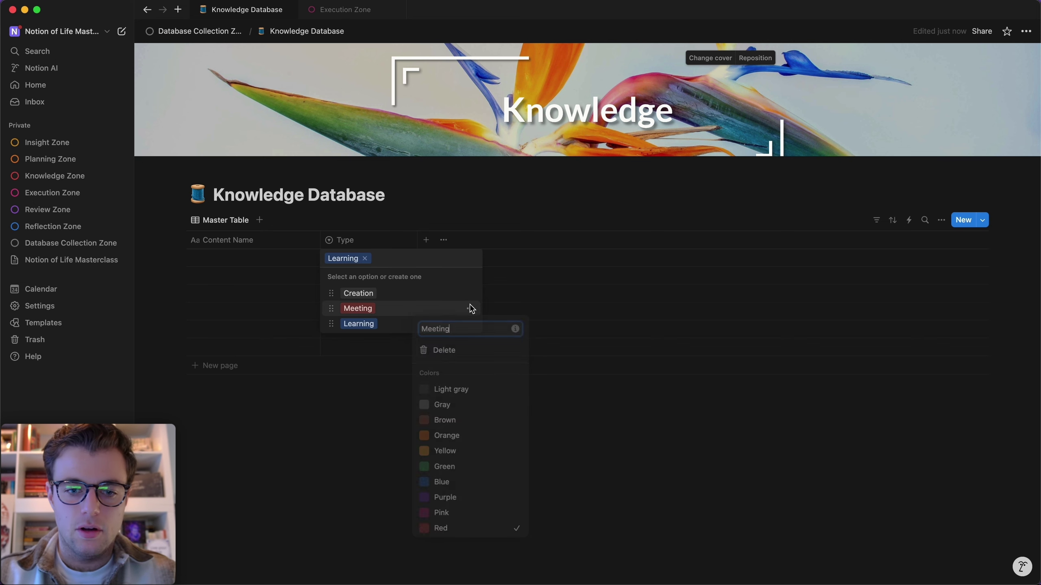
left_click(458, 392)
key("Escape")
left_click(470, 324)
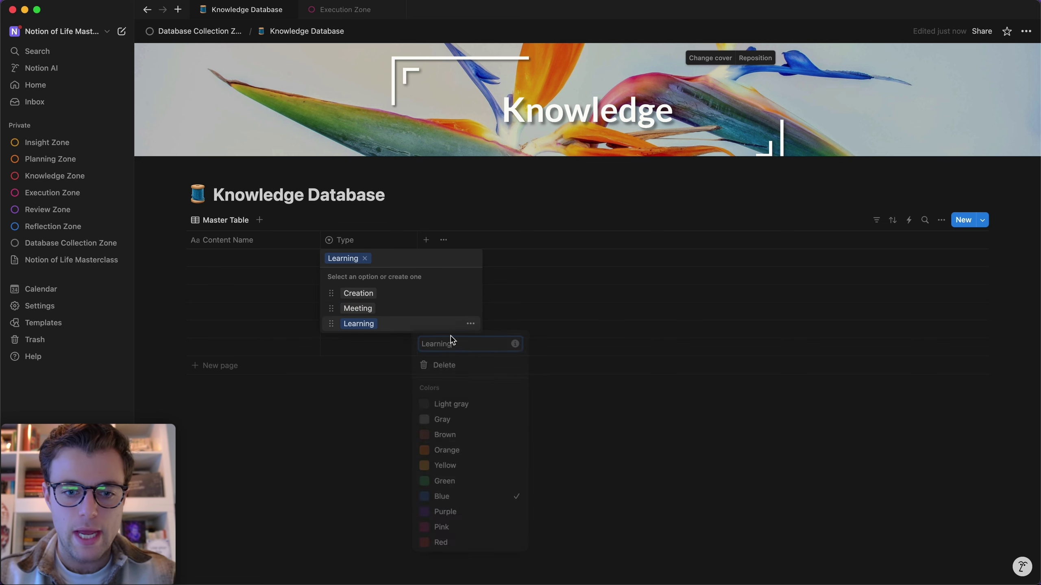
left_click(428, 404)
key("Escape")
Add a light bulb emoji in front of the Creation option's name
left_click(470, 293)
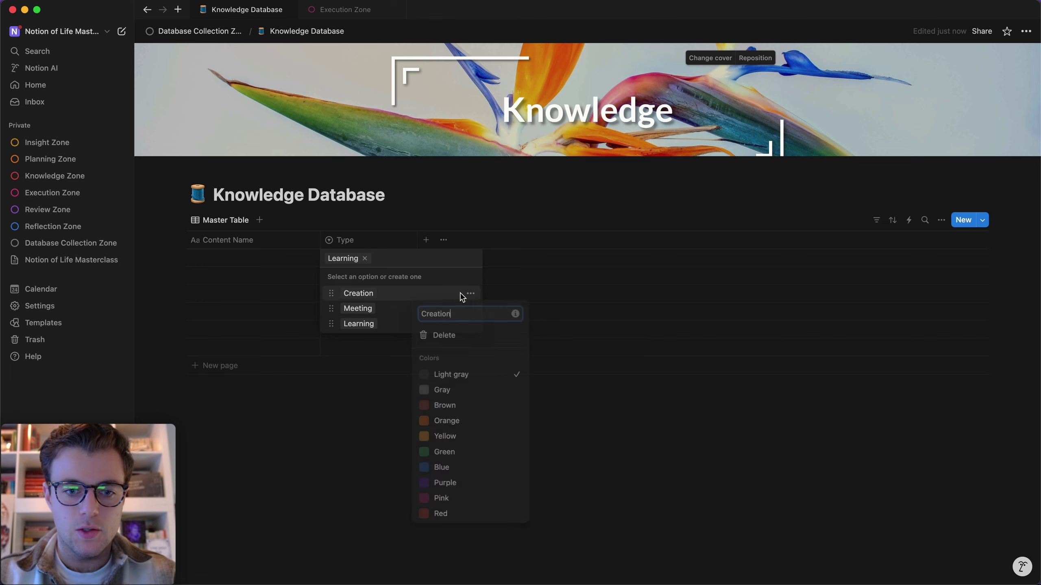
key("ctrl+super+space")
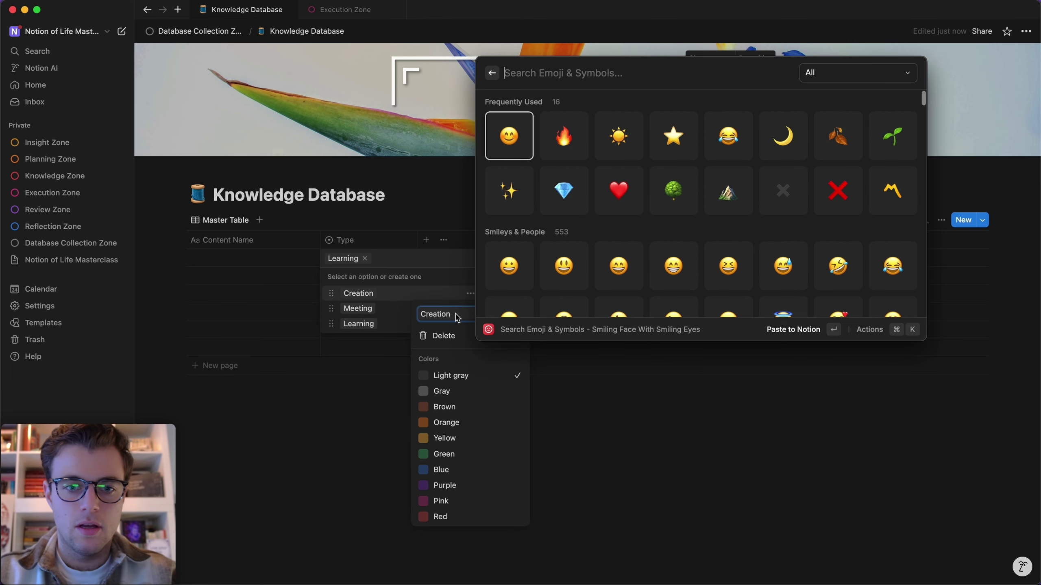
type("light")
left_click(727, 135)
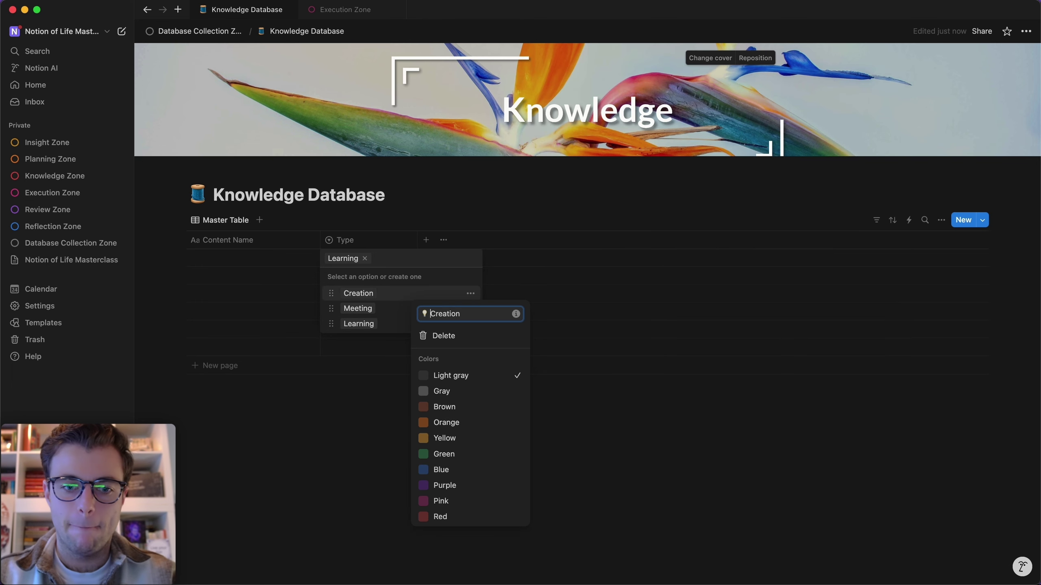
left_click(385, 301)
Add a speech bubble emoji in front of the Meeting option's name
left_click(470, 308)
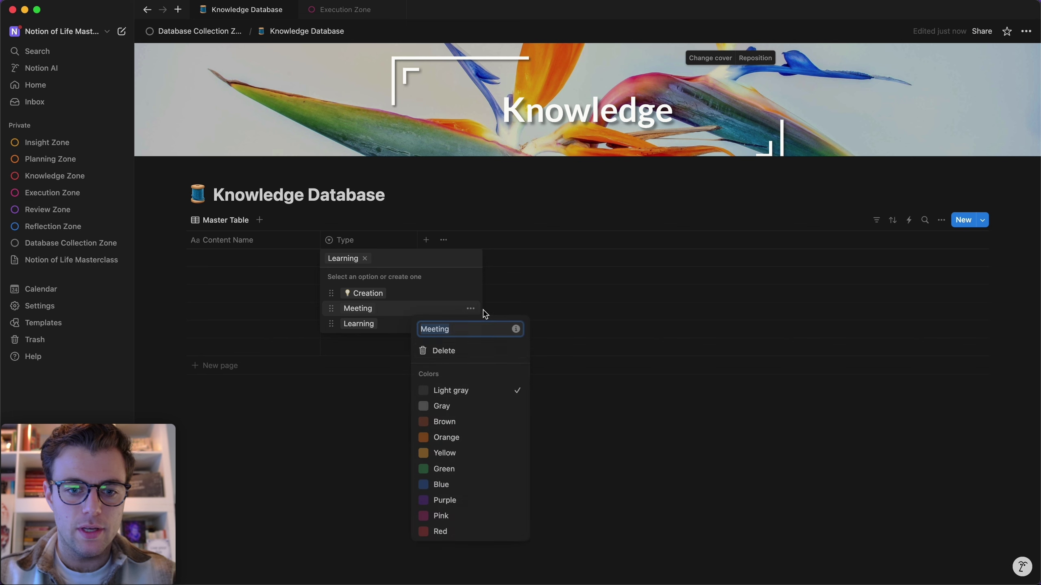
left_click(458, 329)
key("ctrl+super+space")
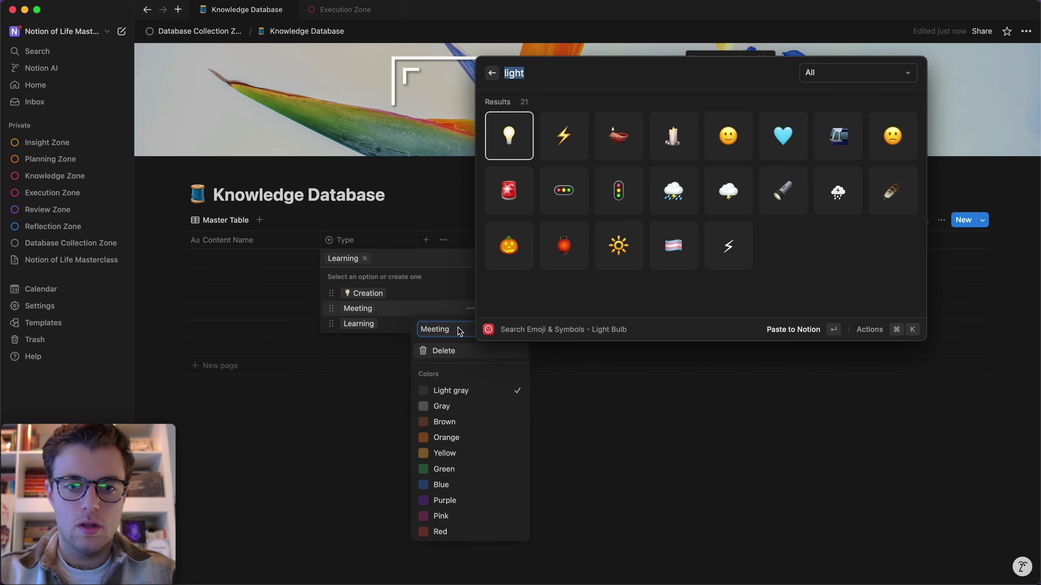
type("spee")
key("Return")
left_click(413, 318)
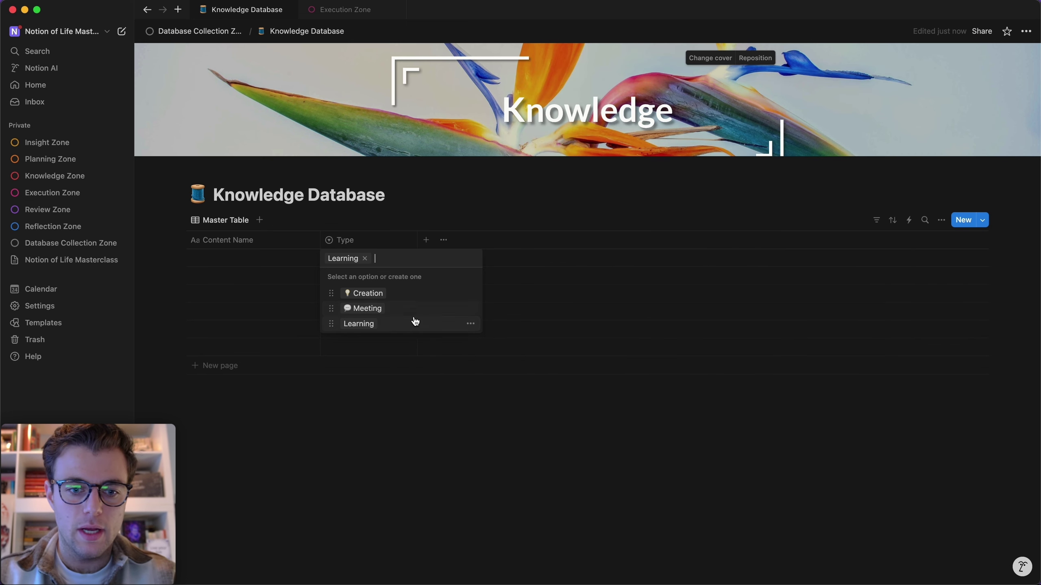
Add a nerd face emoji in front of the Learning option's name and close the option list
left_click(470, 324)
left_click(480, 344)
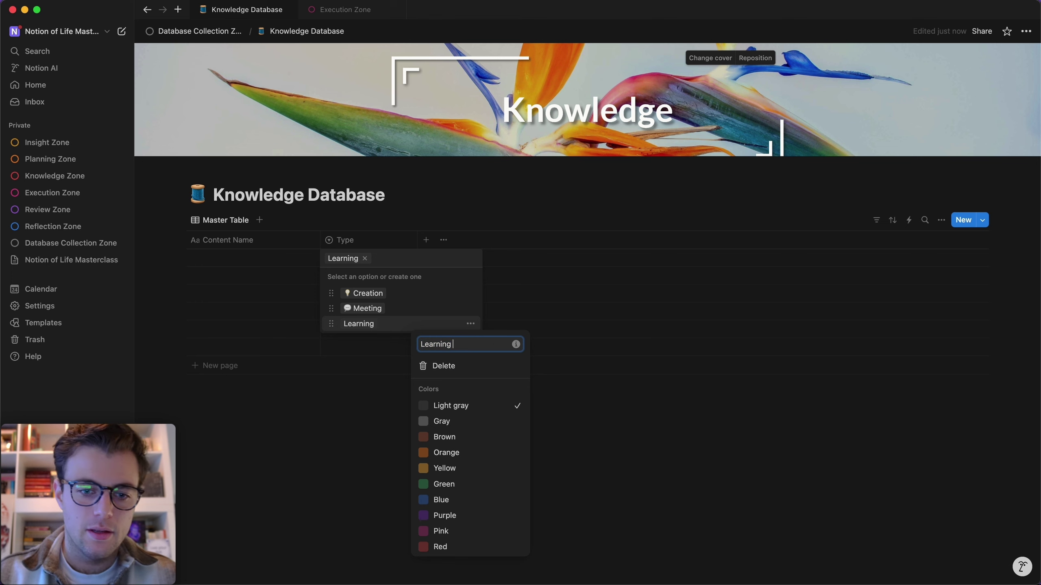
key("ctrl+super+space")
type("nerd")
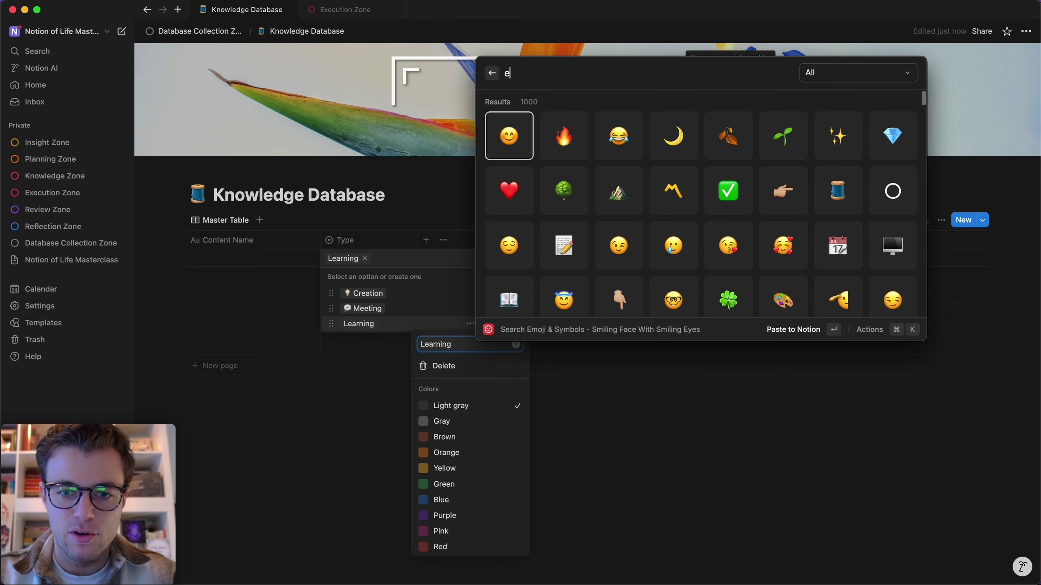
left_click(506, 146)
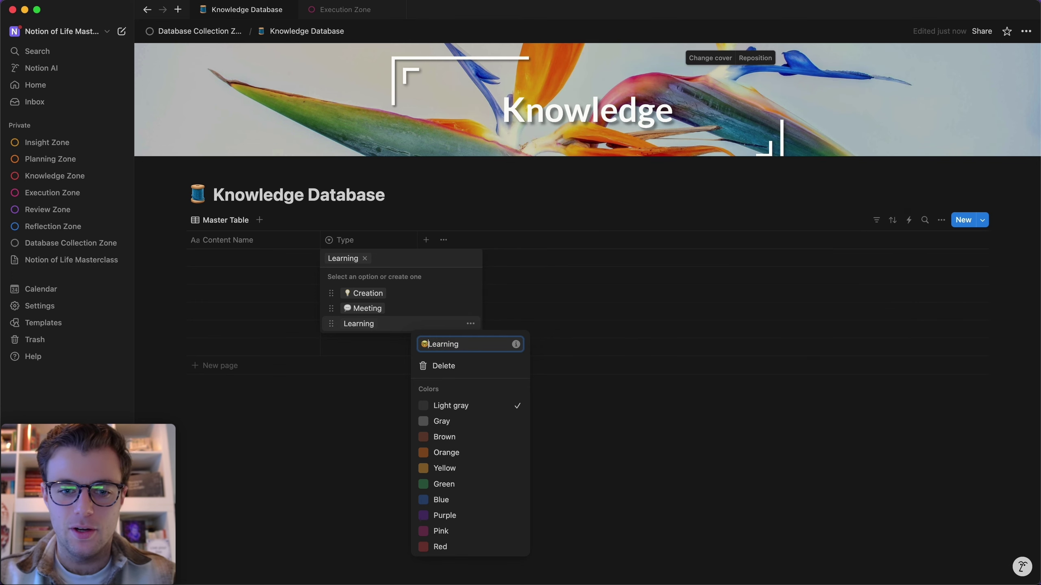
left_click(421, 333)
key("Escape")
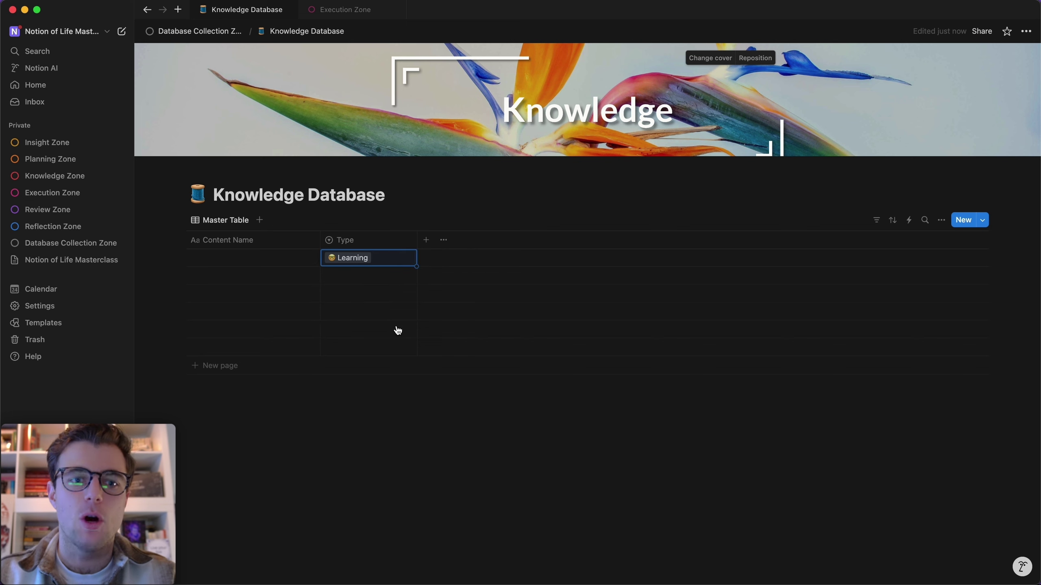
Narrow the Type column a little and add a Select property named "Rating" beside it
left_click_drag(417, 240, 405, 239)
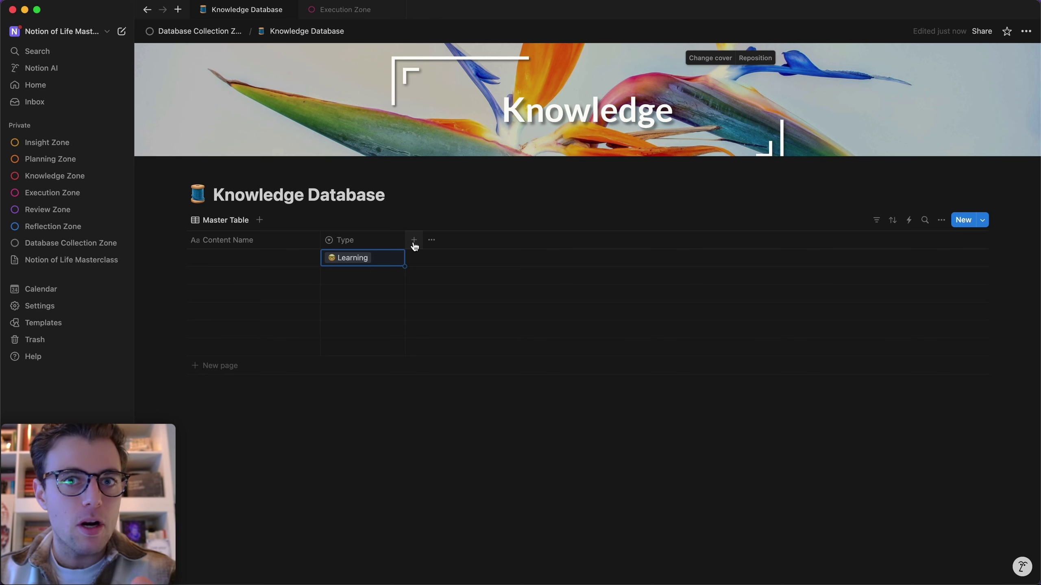
left_click(413, 241)
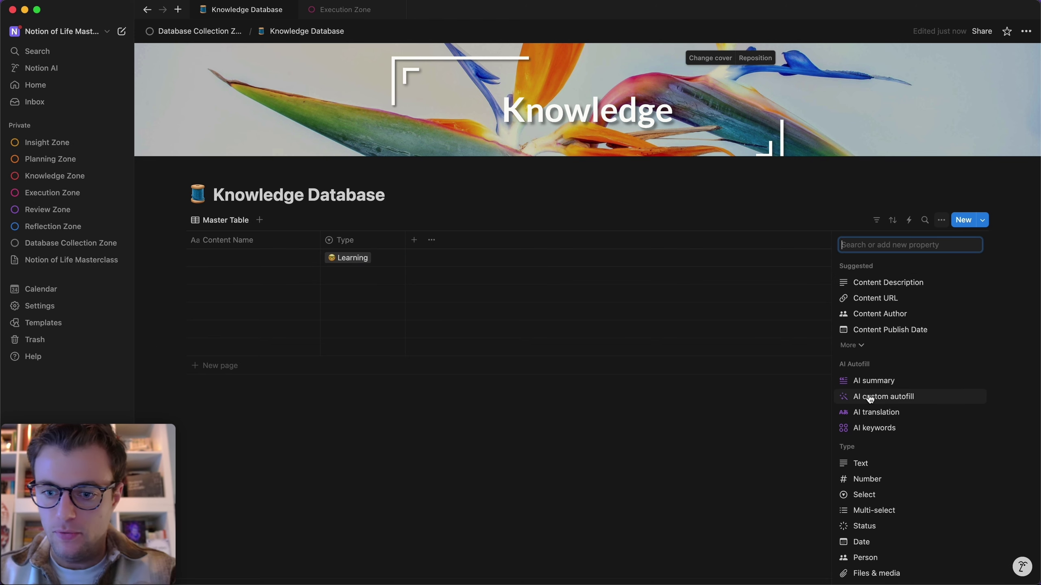
scroll(883, 483, "down", 1)
left_click(880, 478)
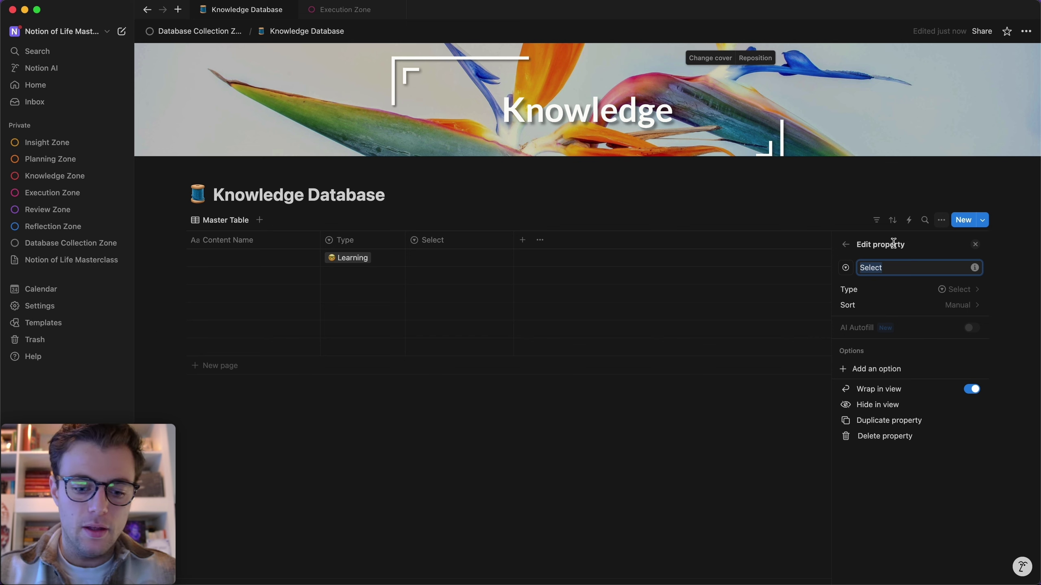
type("Rating")
left_click(431, 482)
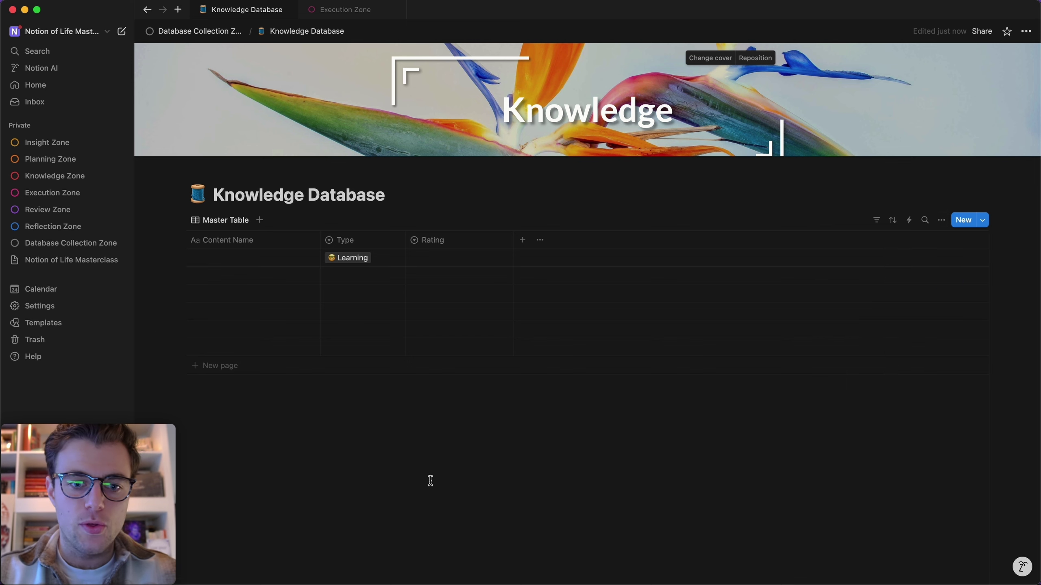
Create a one-star and a two-star emoji option in the first row's Rating cell
left_click(427, 258)
key("ctrl+super+space")
type("star")
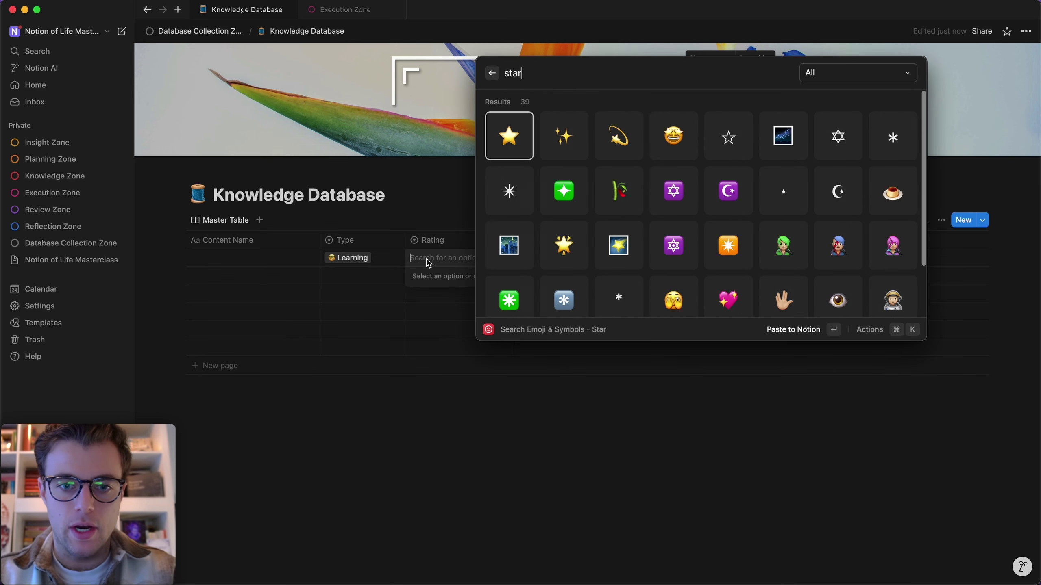
key("Return")
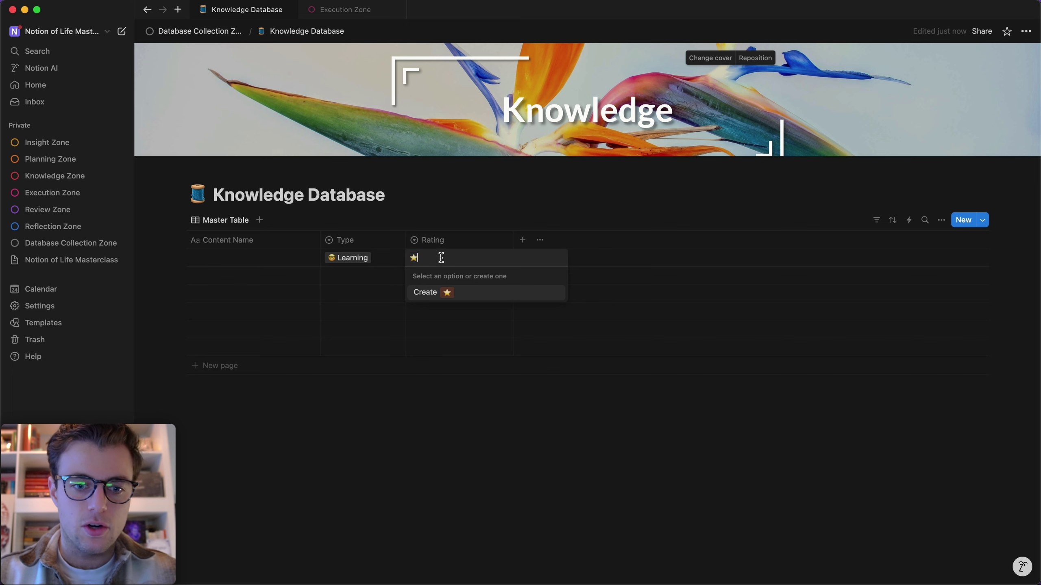
key("Return")
type("⭐⭐")
key("Return")
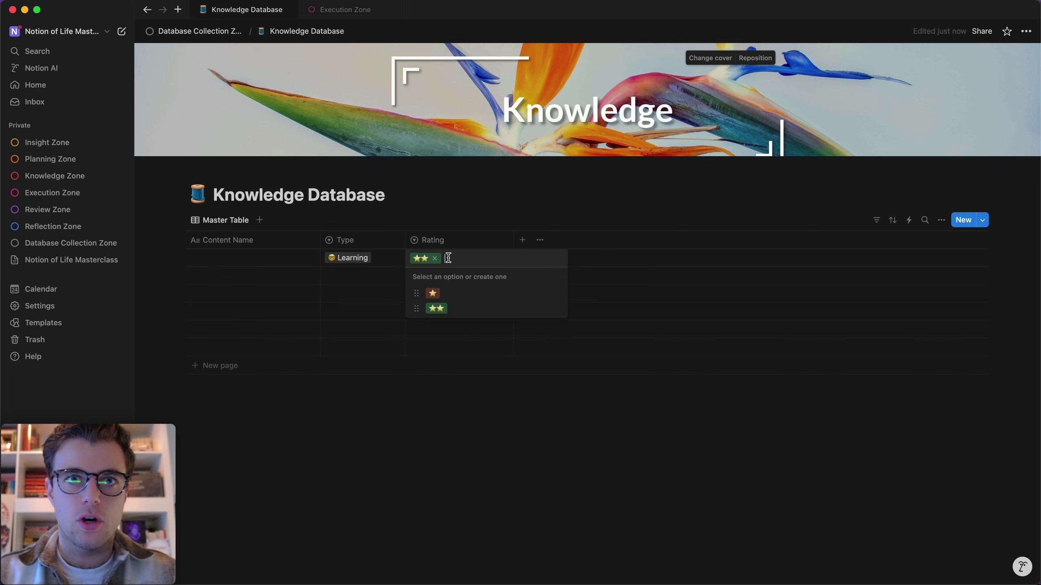
Create a three-star Rating option and order the star options from three stars down to one
key("super+v")
key("super+v")
key("super+v")
key("Return")
key("super+Tab")
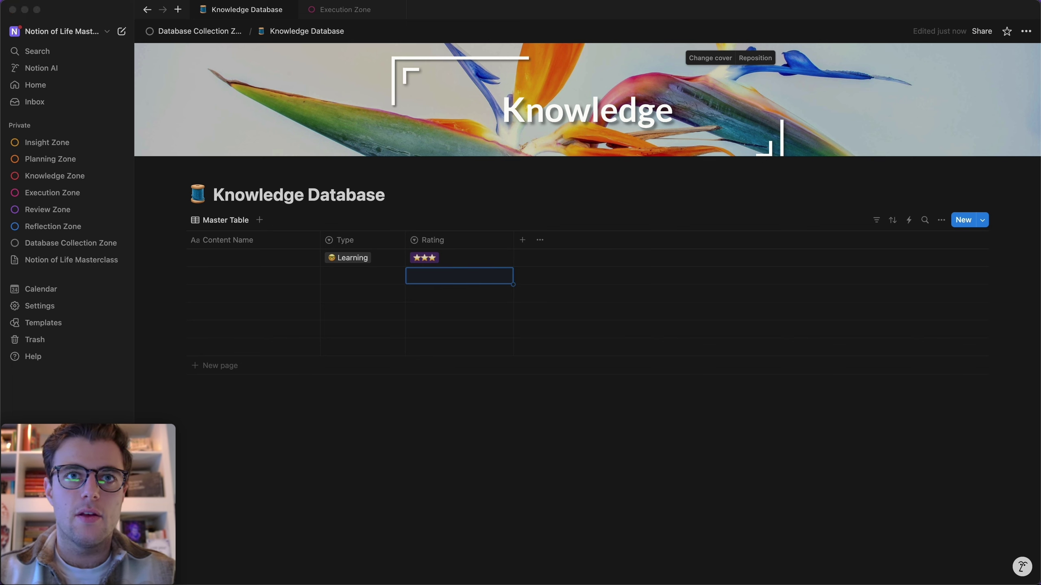
left_click(443, 261)
left_click_drag(418, 295, 465, 309)
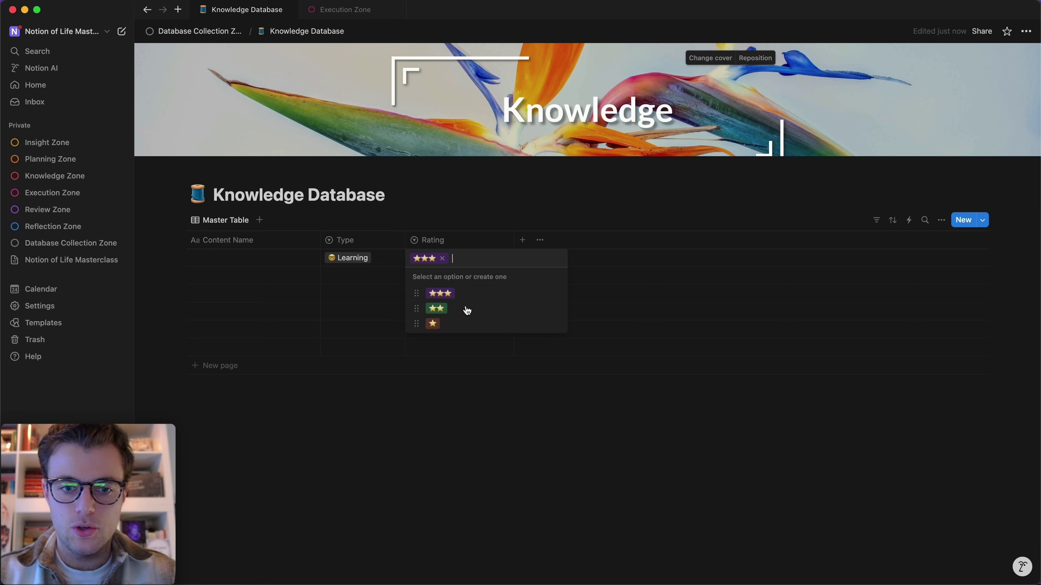
Color the one-star Rating option red and the two-star option orange
left_click(556, 323)
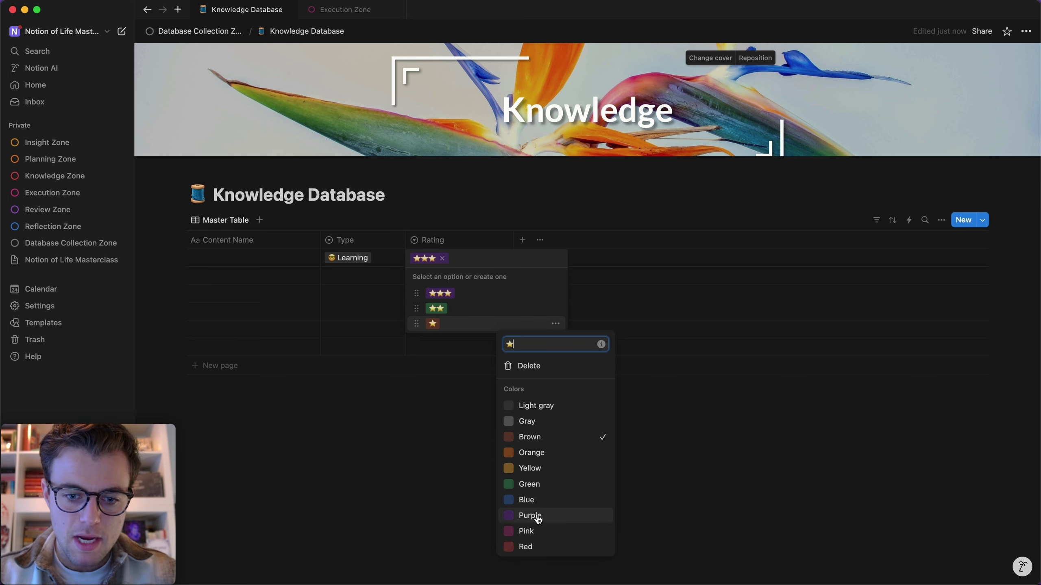
left_click(528, 547)
key("Escape")
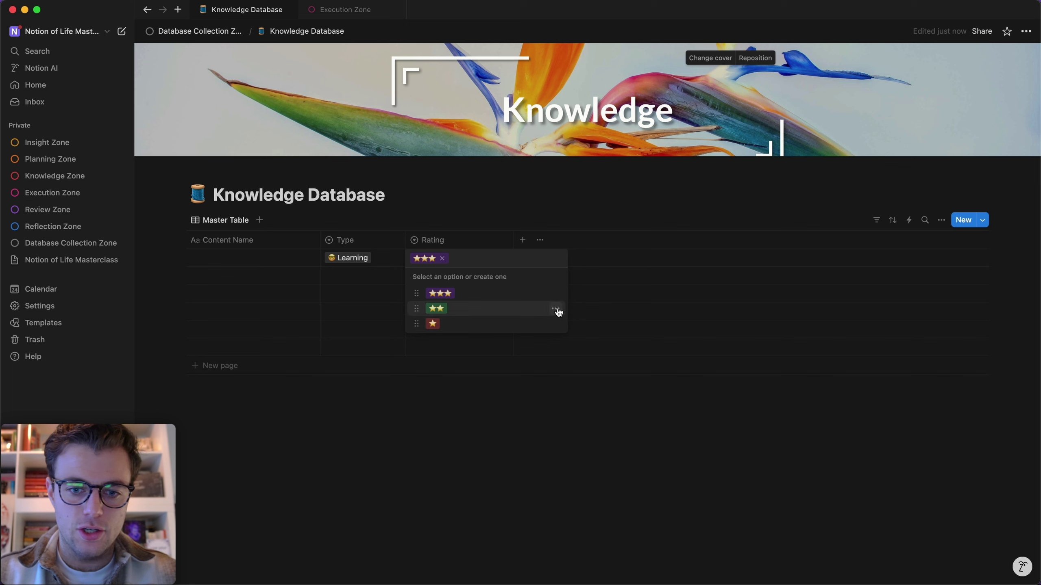
left_click(556, 308)
left_click(549, 438)
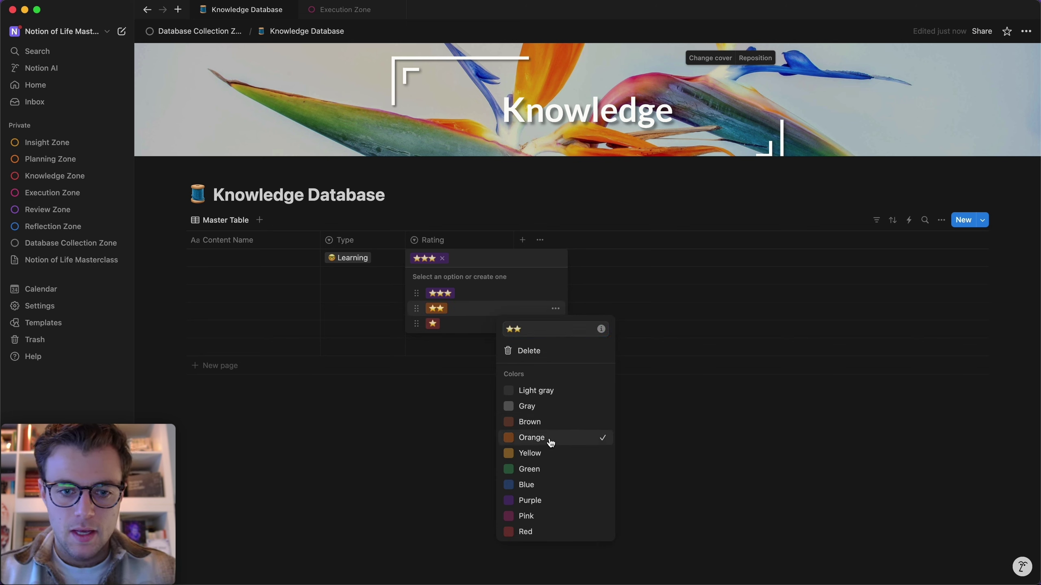
key("Escape")
Color the three-star Rating option orange
left_click(556, 293)
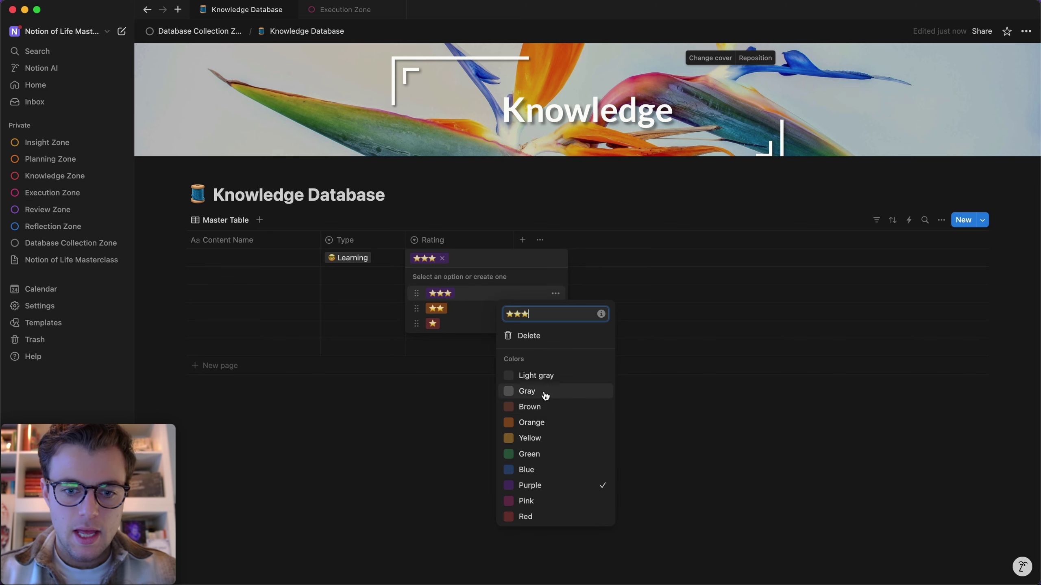
left_click(552, 422)
key("Escape")
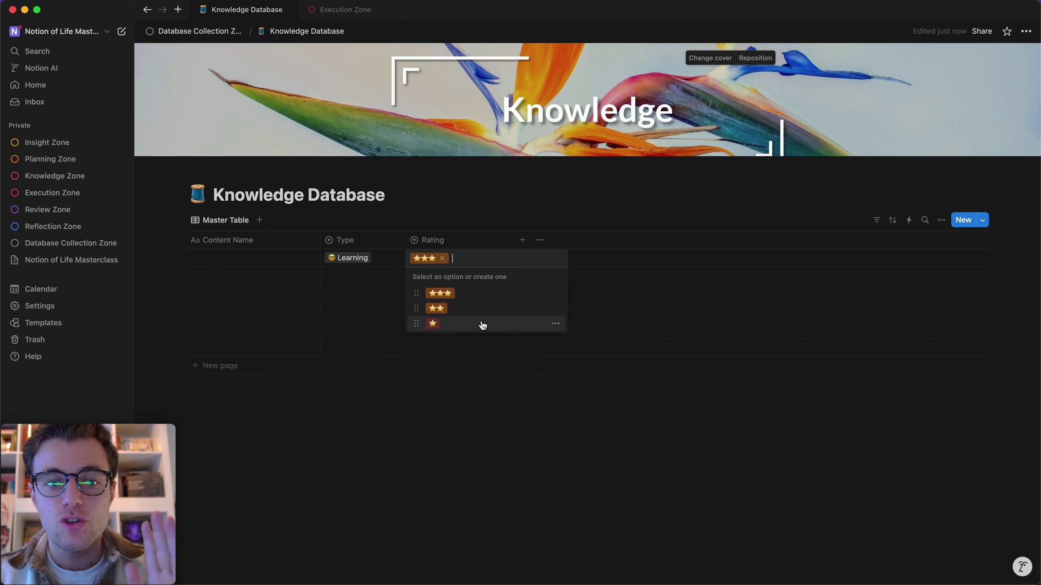
Color the three-star Rating option yellow and close the option list
left_click(556, 294)
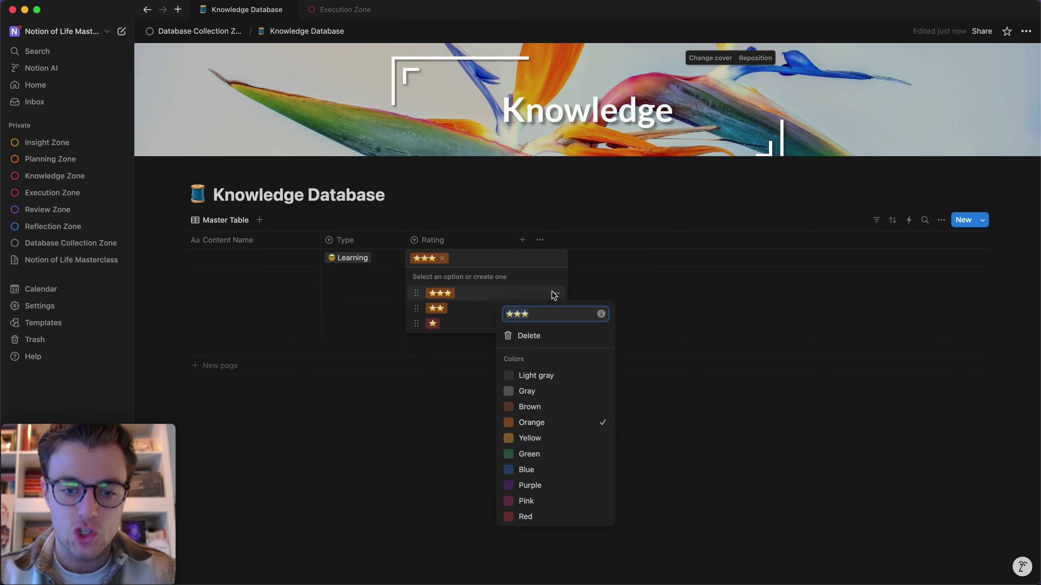
left_click(534, 438)
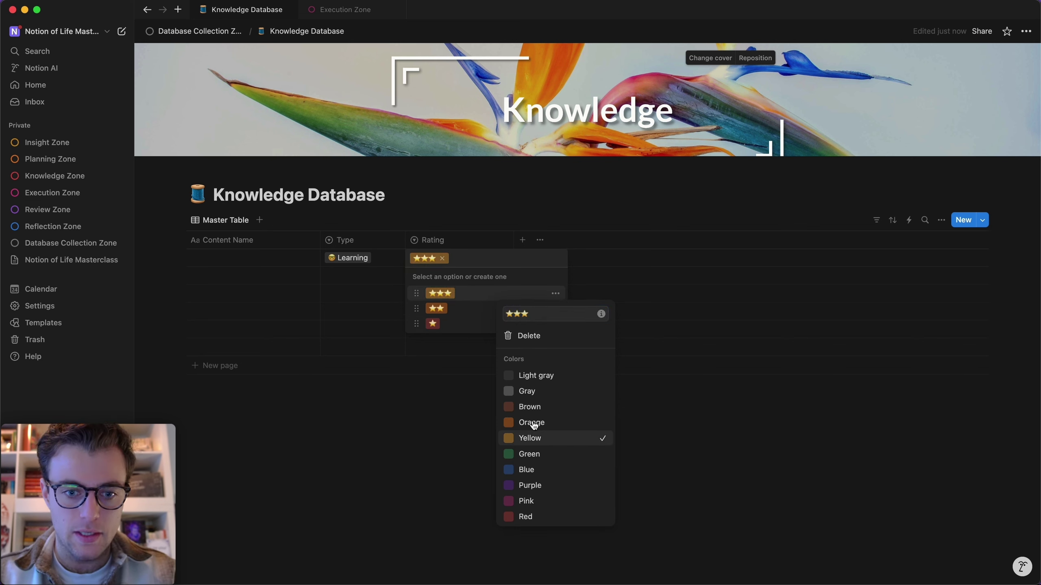
left_click(479, 252)
left_click(459, 198)
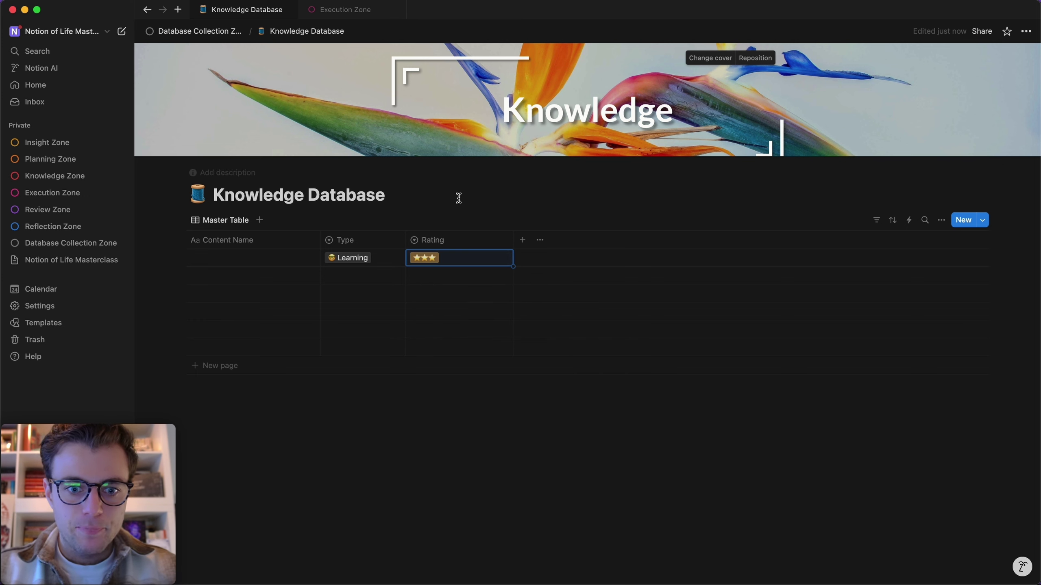
Create a Rating option named "- Weekly Review -" in the first row
left_click(465, 259)
type("-")
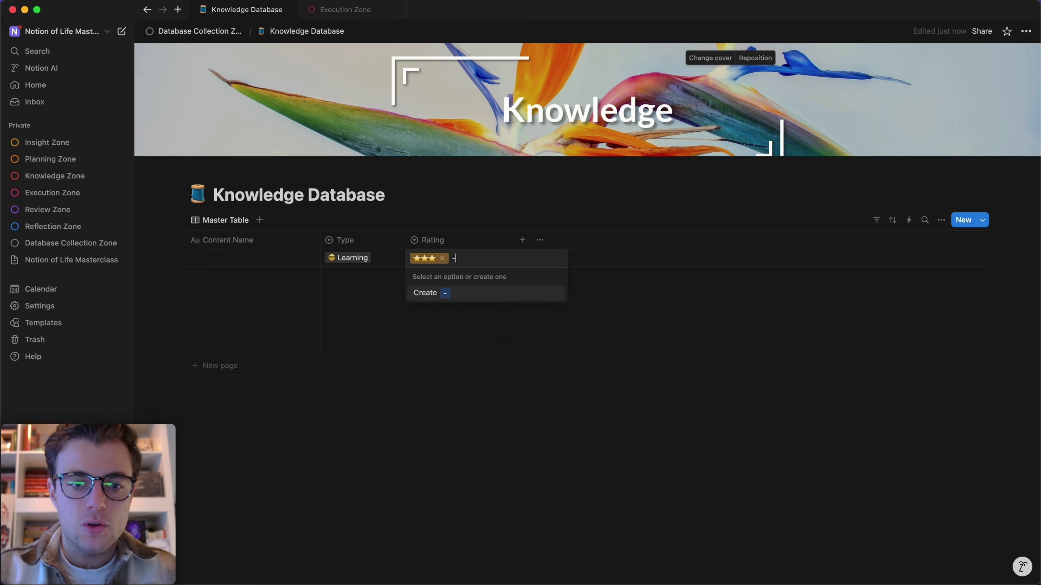
type(" Weekly Review -")
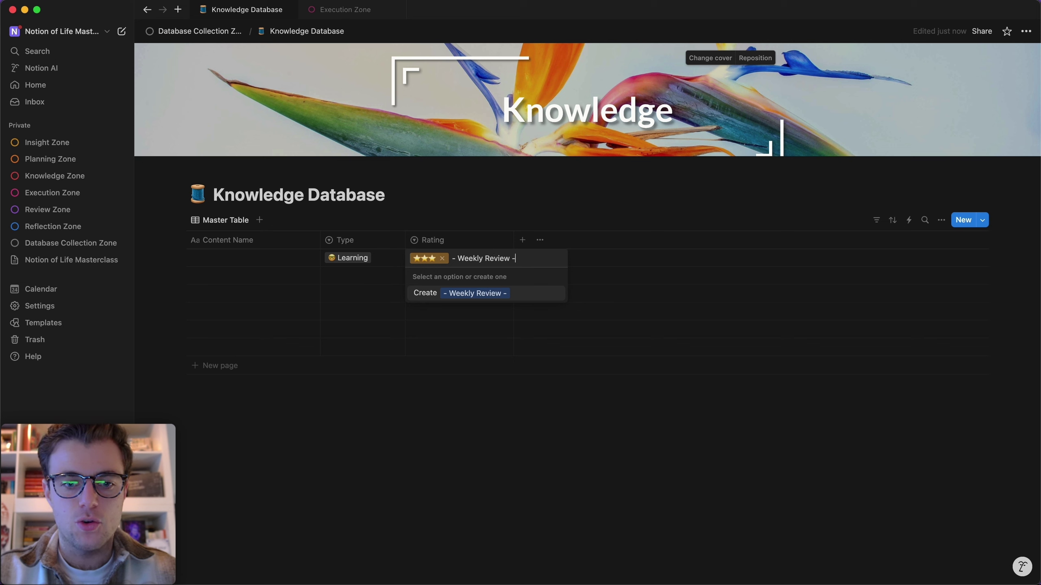
key("Return")
left_click(457, 258)
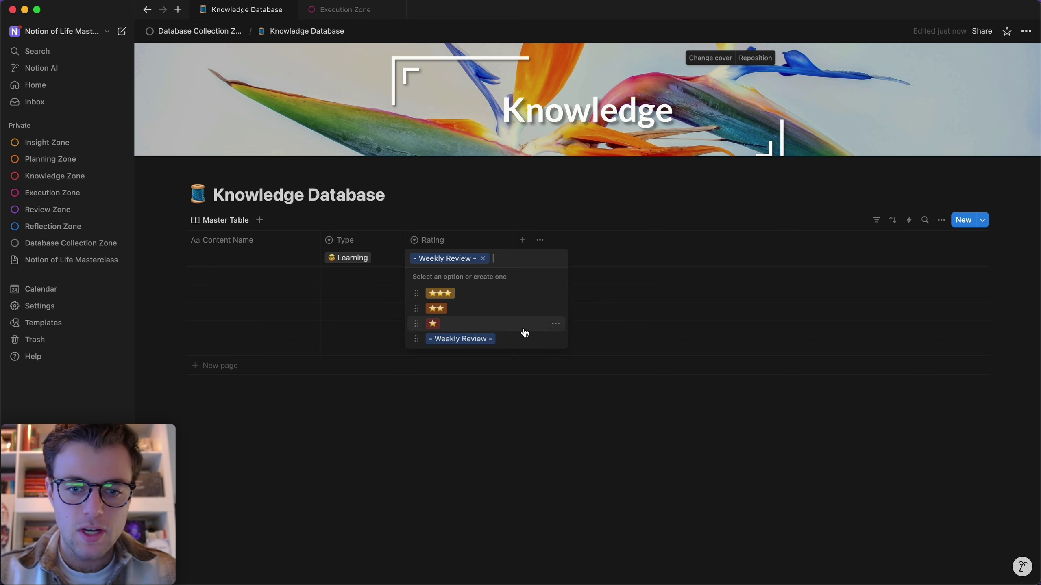
Color the "- Weekly Review -" option light gray and move it above the star options
left_click(555, 339)
left_click(532, 424)
left_click(419, 341)
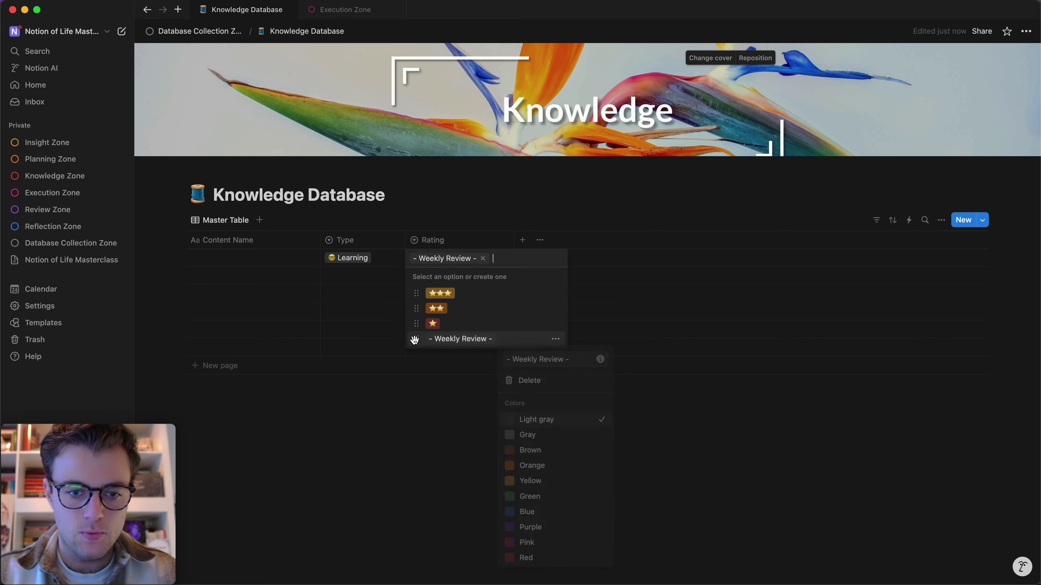
left_click_drag(416, 339, 417, 292)
left_click(555, 295)
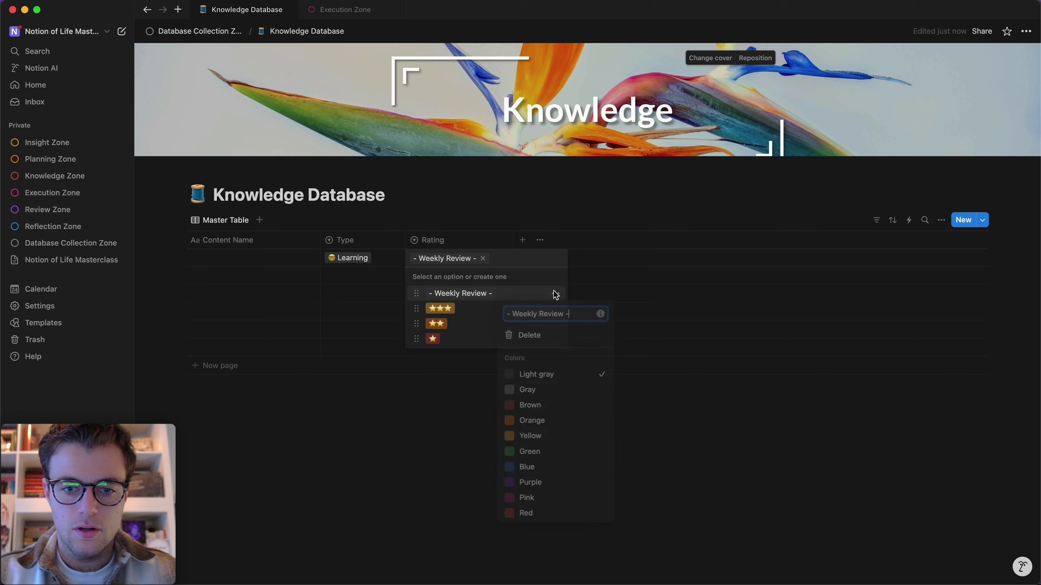
left_click(534, 275)
left_click(419, 296)
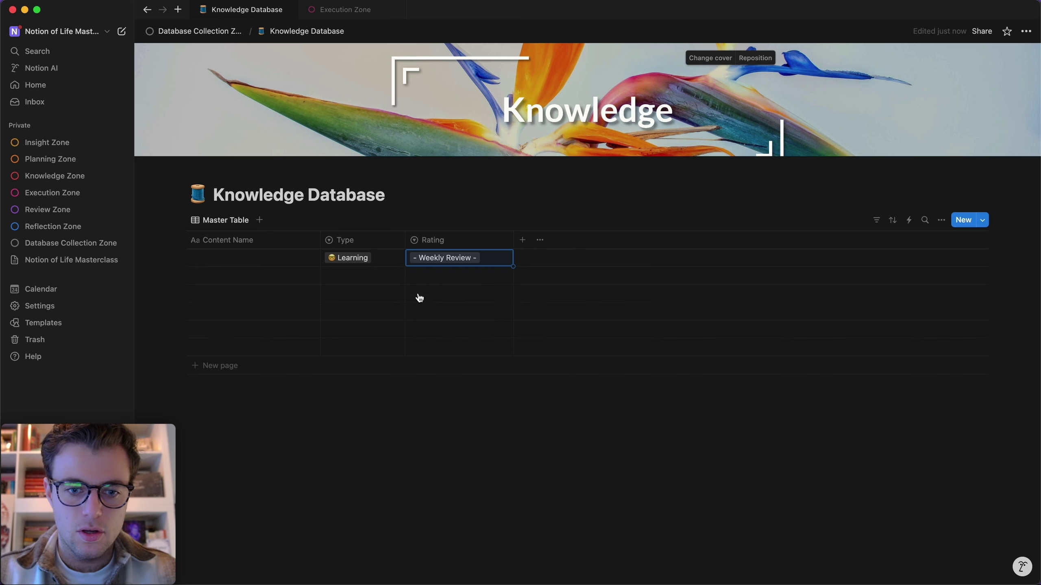
Create a Rating option named "- Monthly Review -" in the first row
left_click(469, 258)
left_click(469, 259)
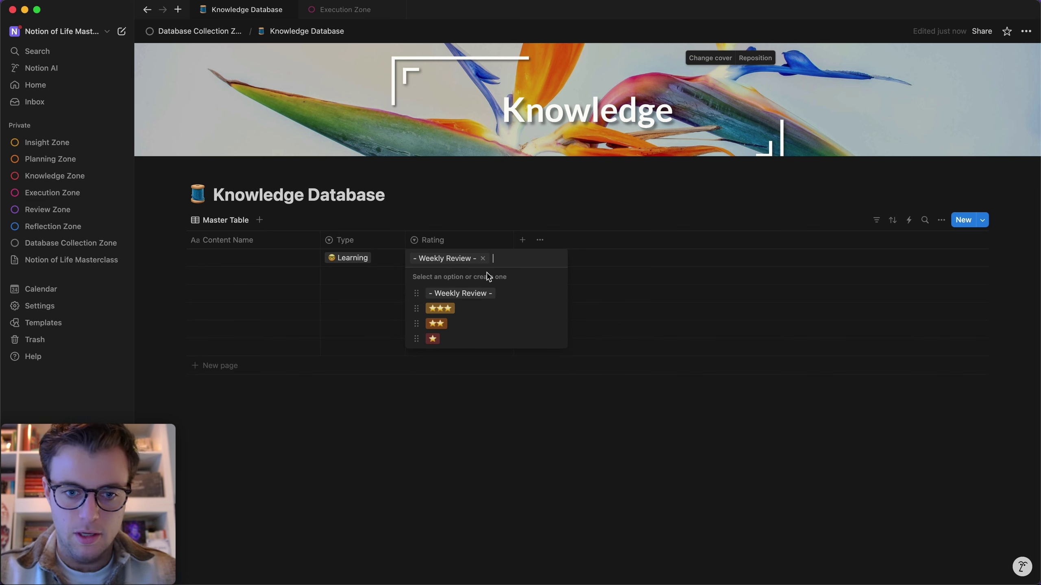
type("- Monthly Review")
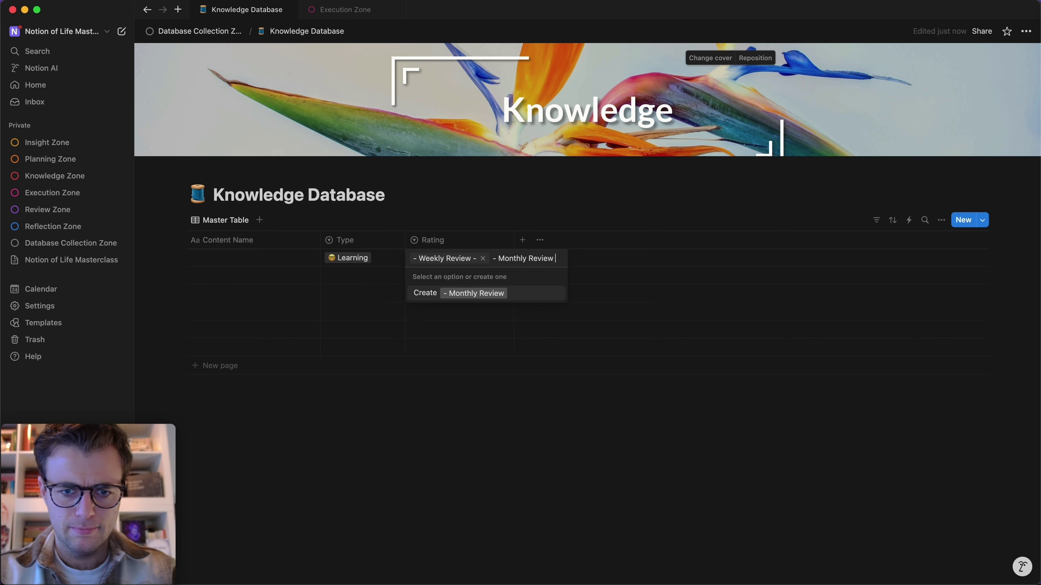
type(" -")
key("Return")
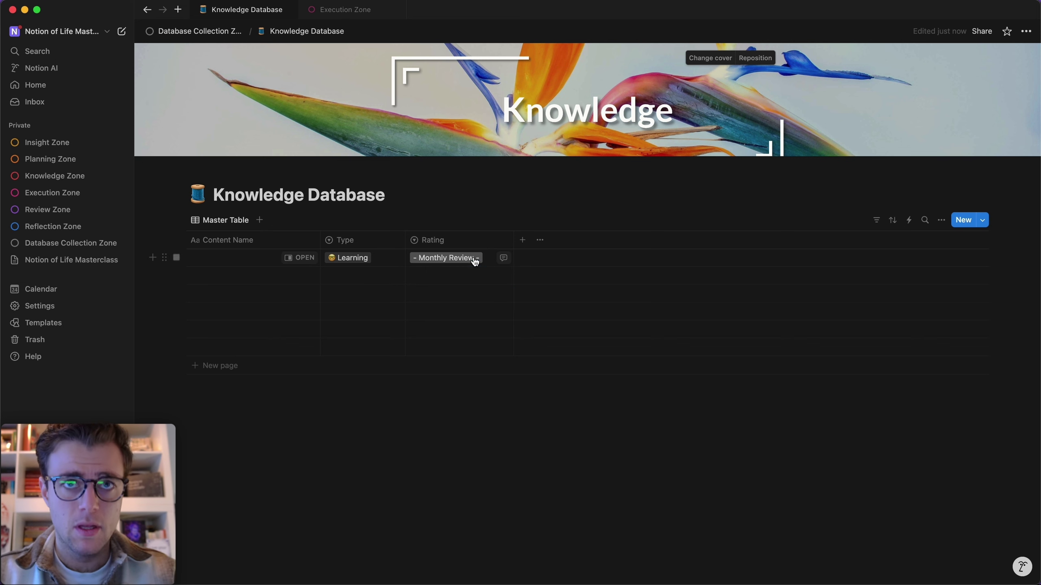
Color the "- Monthly Review -" option light gray and move it above "- Weekly Review -"
left_click(475, 261)
left_click(555, 354)
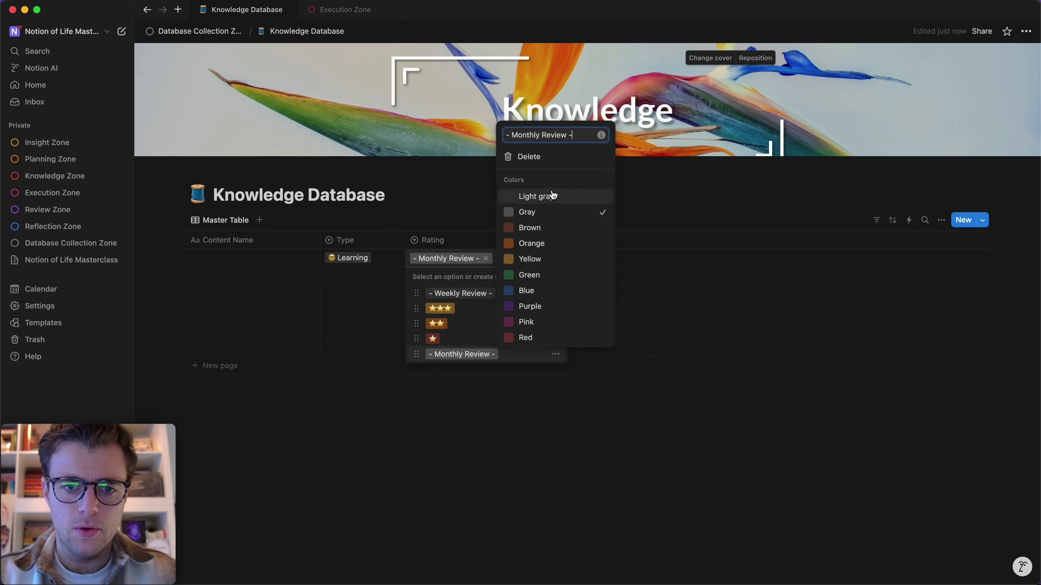
left_click(413, 363)
left_click_drag(415, 354, 417, 280)
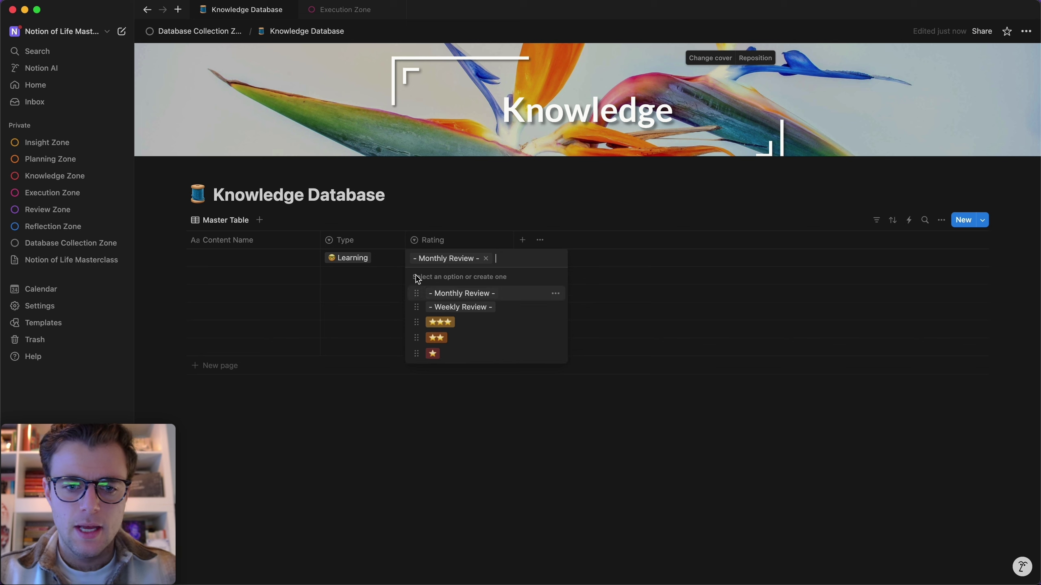
key("Escape")
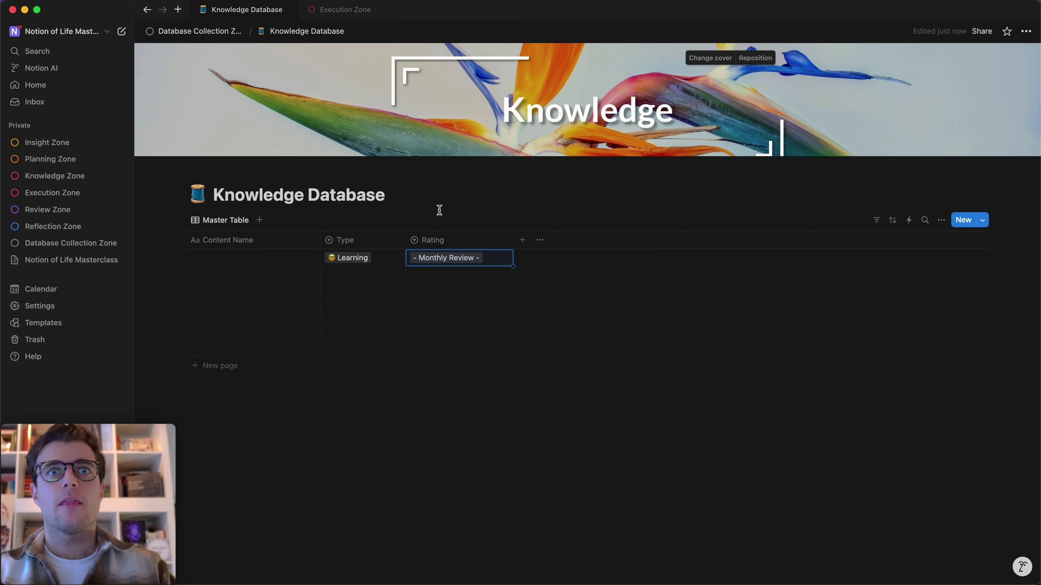
Create a Rating option consisting of a single blue diamond (gem) emoji
left_click(492, 263)
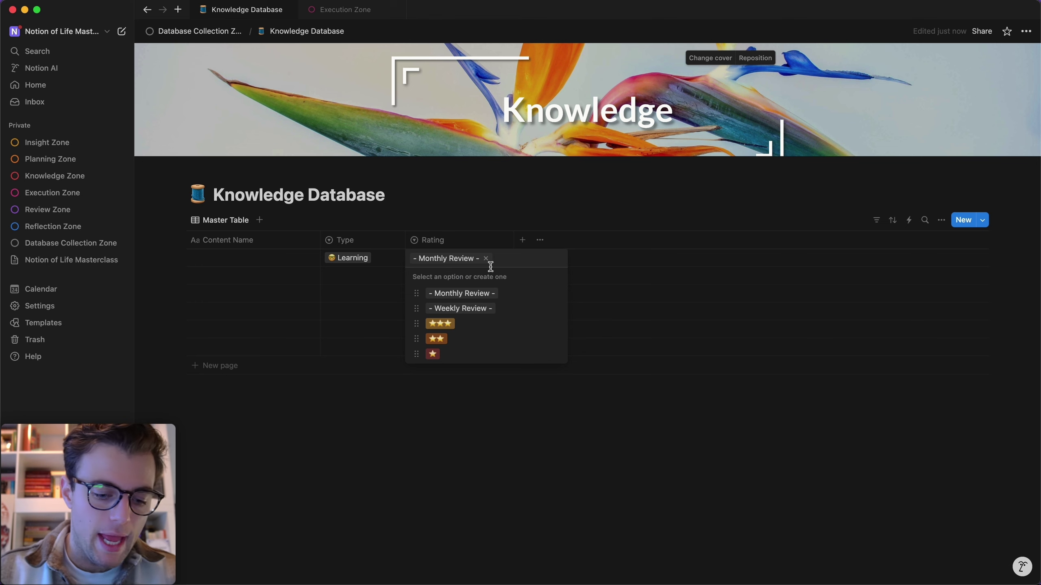
key("ctrl+super+space")
type("diamond")
key("Return")
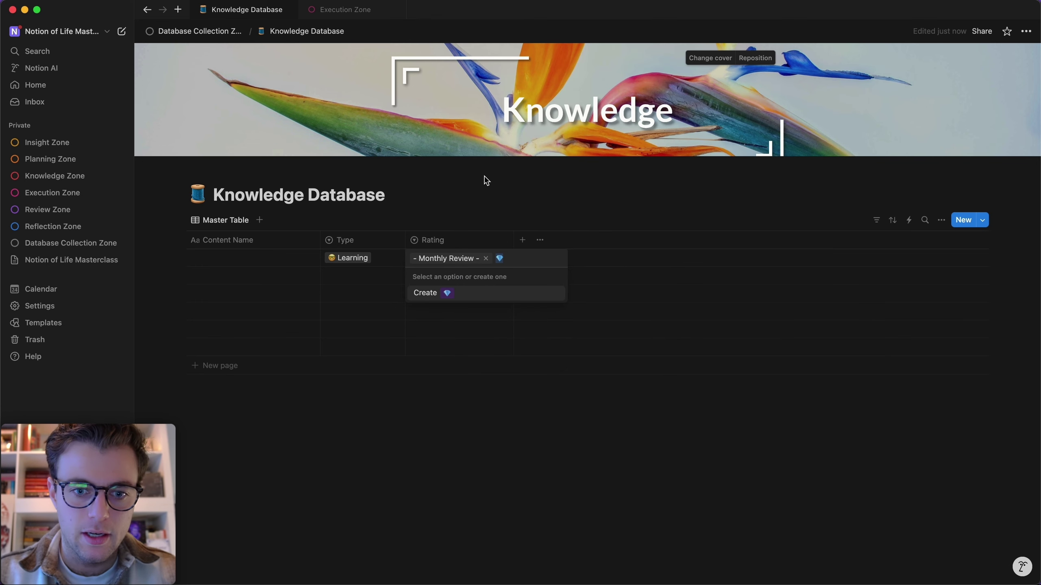
left_click(457, 293)
Create two more Rating options, one with two diamond emojis and one with three
left_click(455, 259)
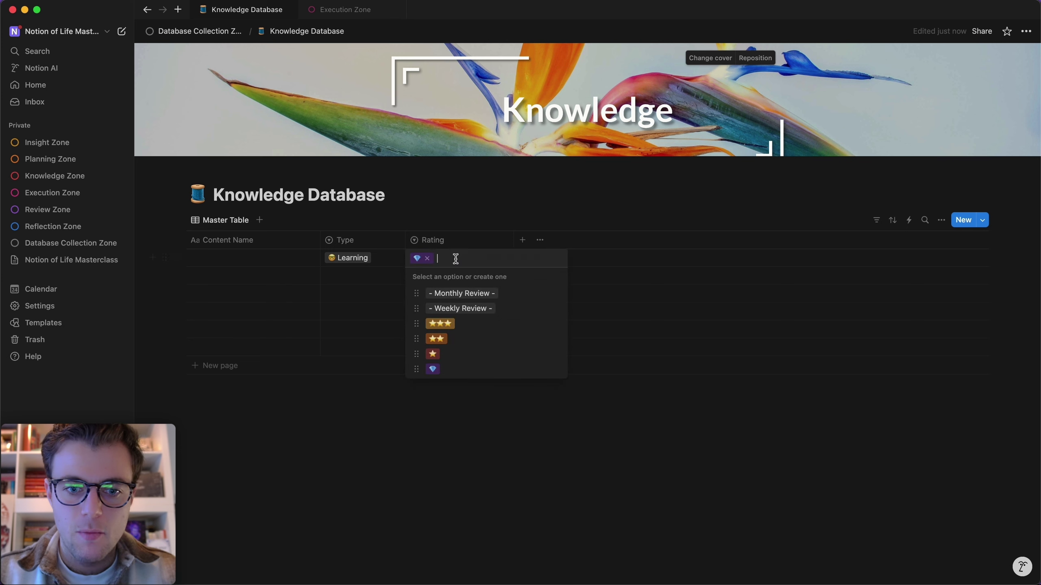
key("super+v")
key("super+v")
key("Return")
left_click(462, 262)
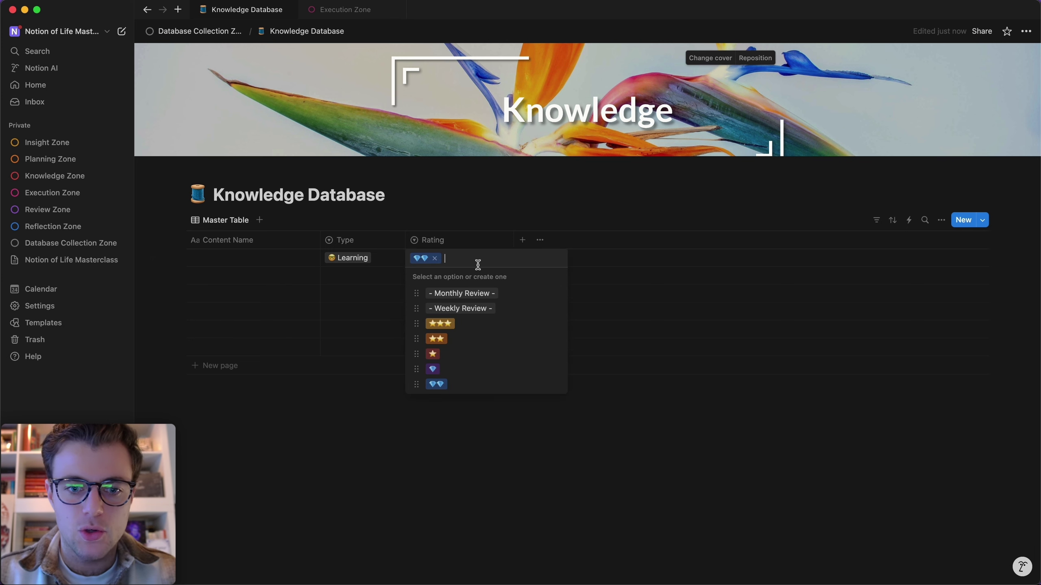
key("super+v")
key("super+v")
key("super+v")
key("Return")
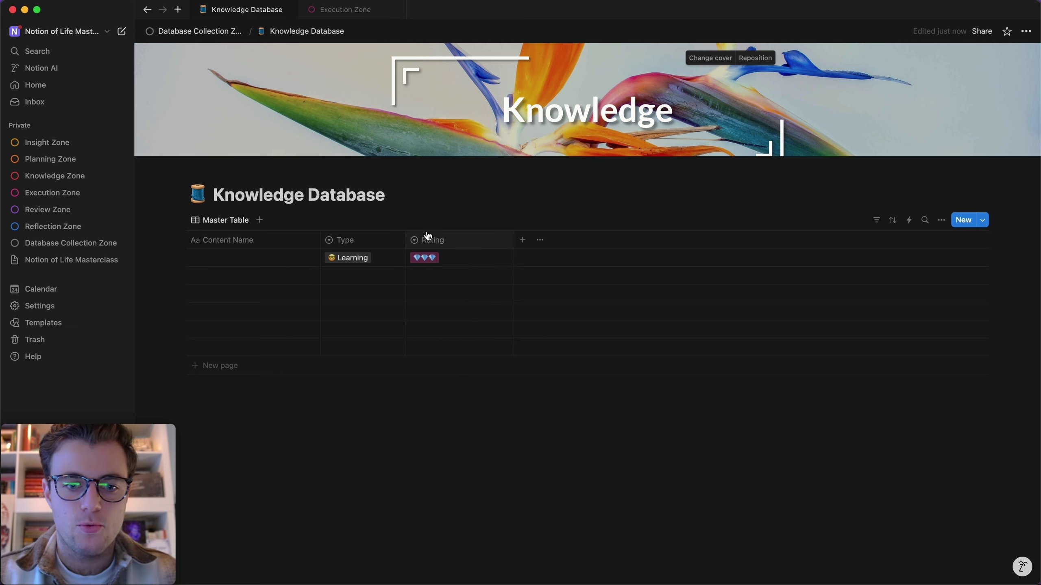
Place the two-diamond and one-diamond options between "- Monthly Review -" and "- Weekly Review -", and the three-diamond option first in the list
left_click(442, 259)
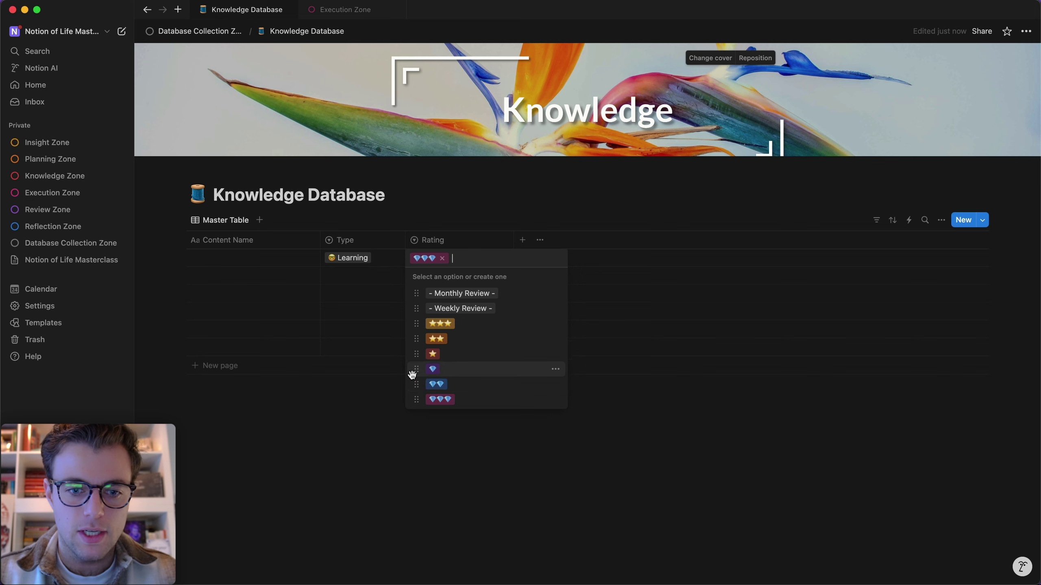
left_click_drag(417, 371, 418, 311)
left_click_drag(416, 400, 417, 293)
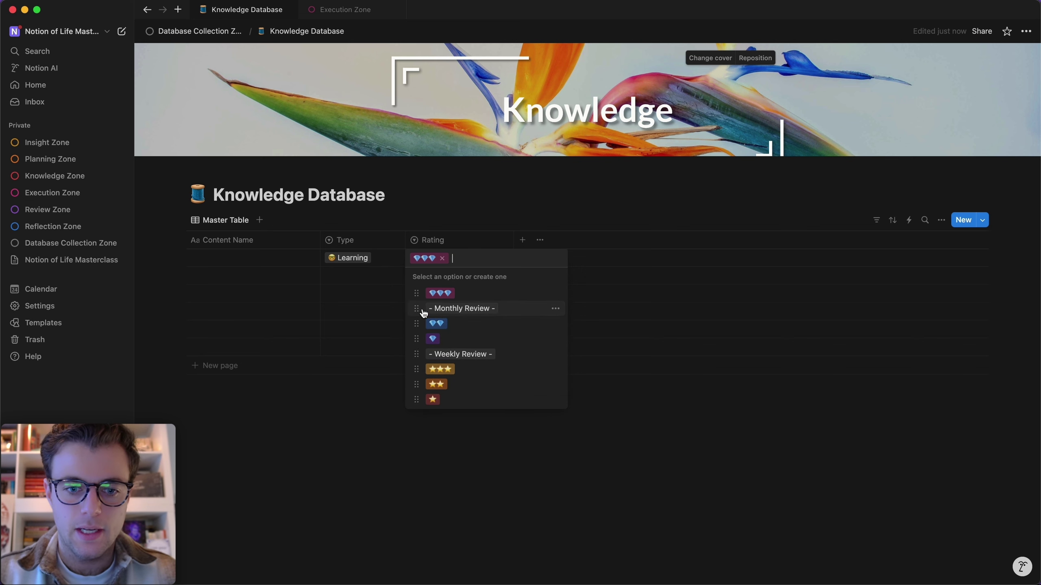
Color the one-diamond Rating option blue and the three-diamond option purple
left_click(556, 338)
left_click(532, 517)
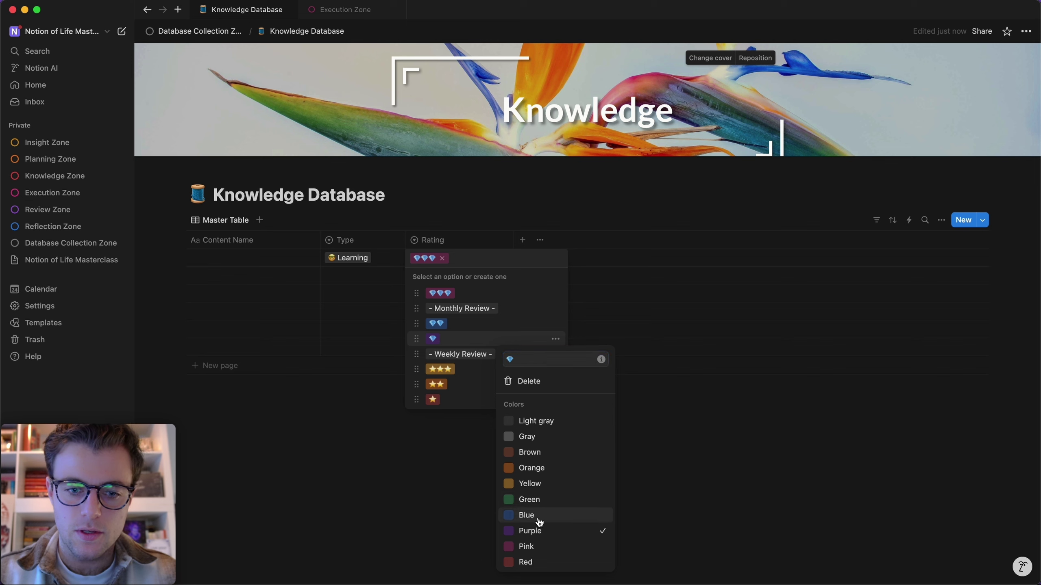
left_click(480, 315)
left_click(556, 294)
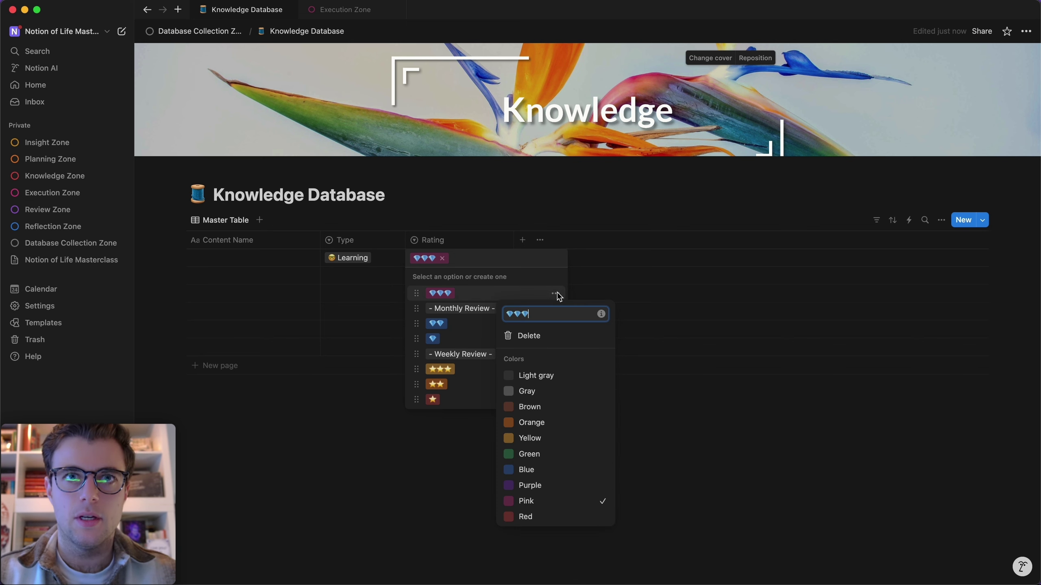
left_click(542, 494)
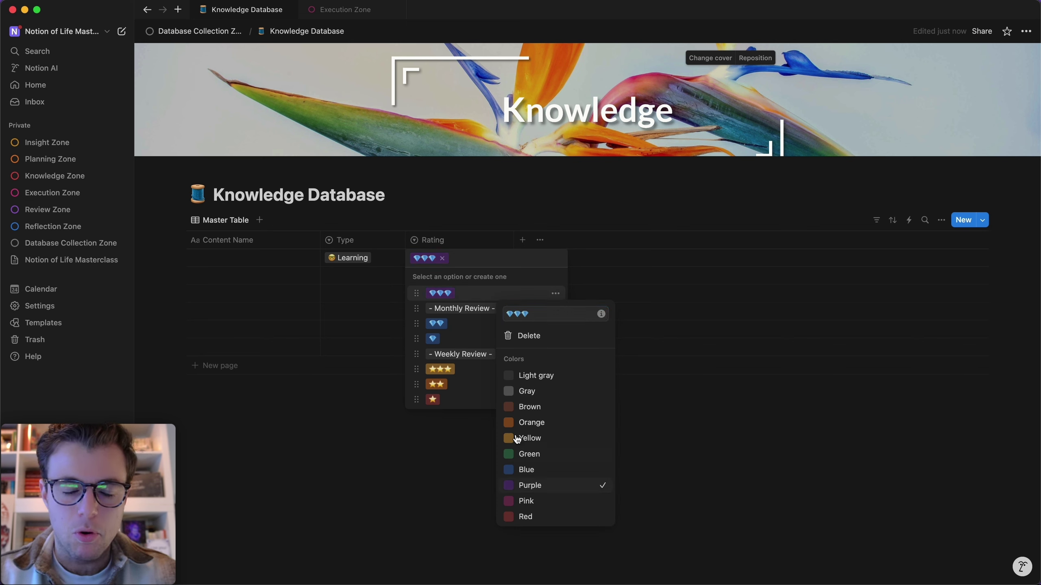
Close the Rating option list and add a new Formula property to the table
left_click(475, 303)
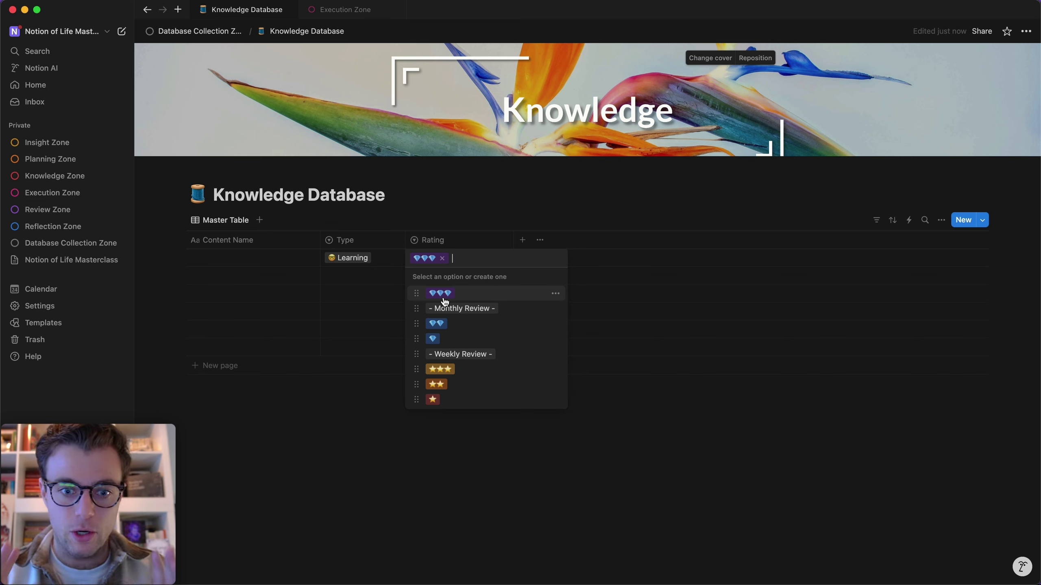
left_click(682, 470)
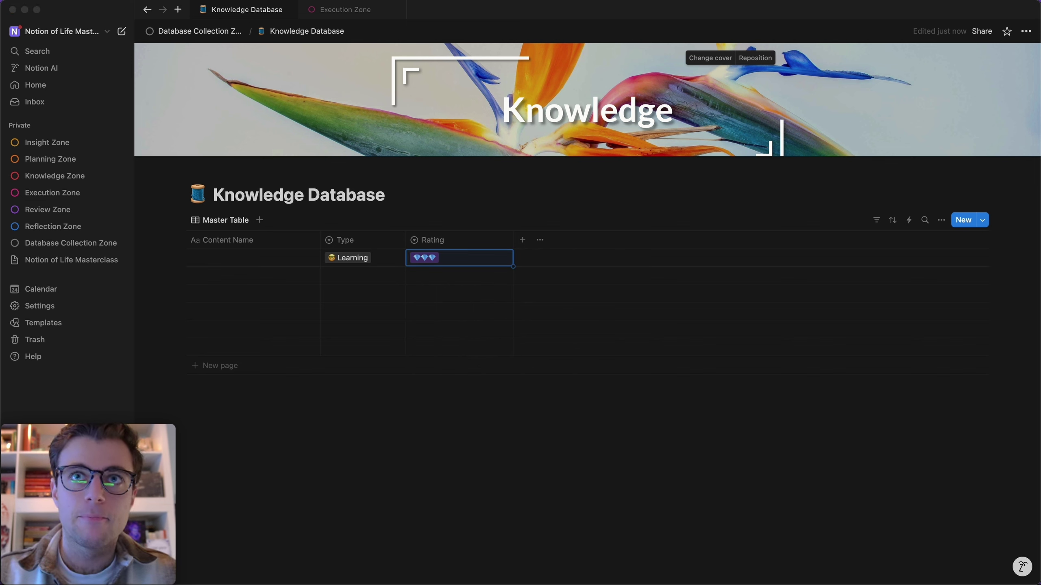
left_click(522, 240)
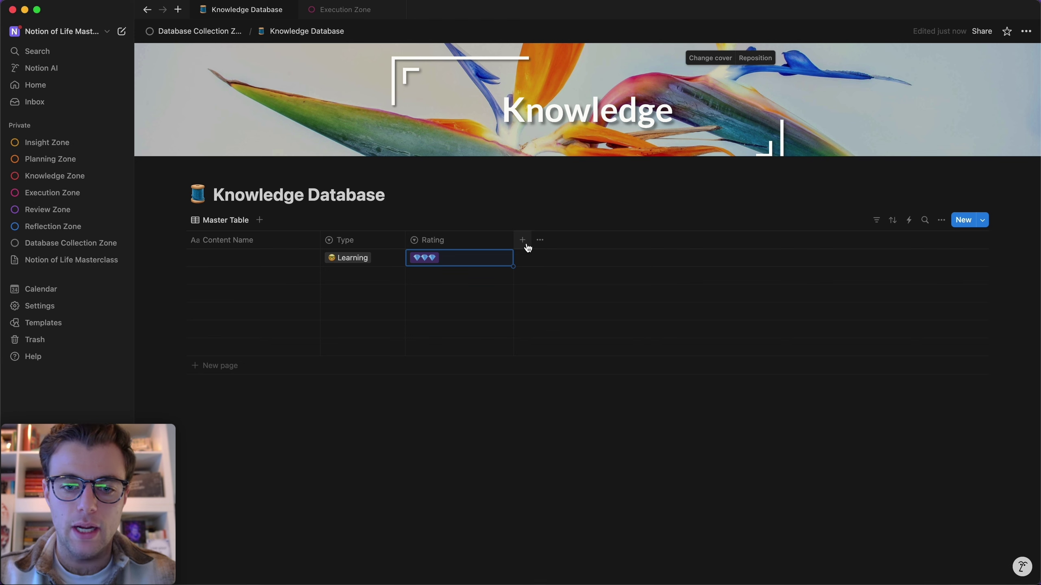
left_click(523, 241)
type("for")
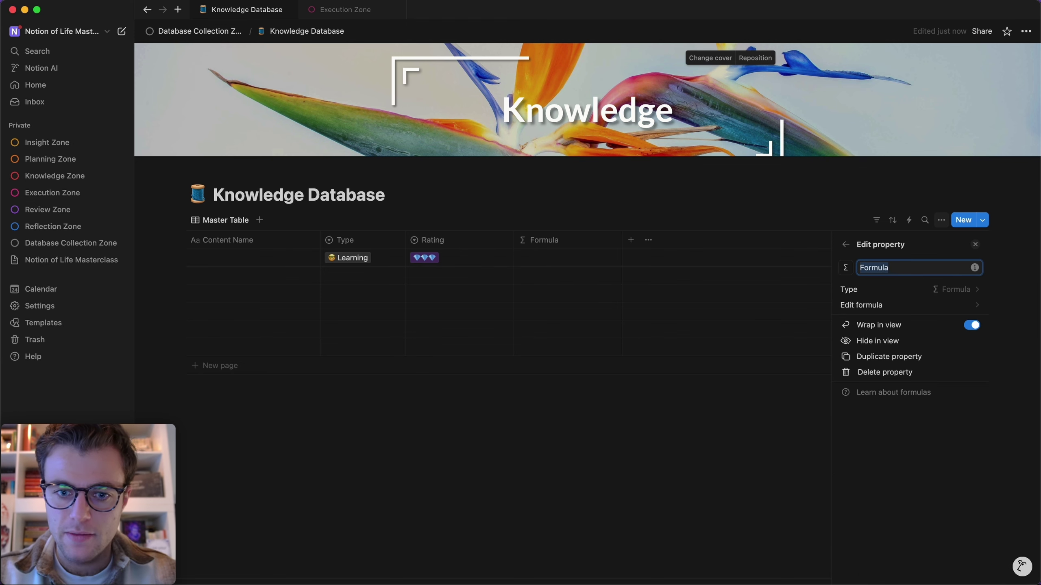
key("Return")
Save a formula scoring one to three stars as 5, 10, 15 and one to three diamonds as 20, 25, 30, plus length(Techniques) *2
left_click(549, 263)
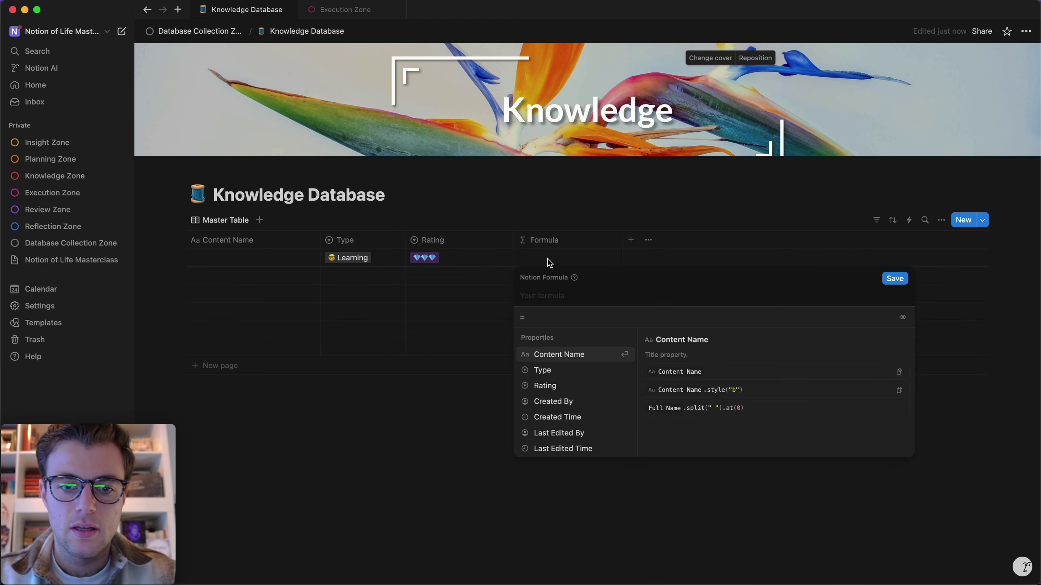
type("lets(   IntiutiveRating, ifs(     Rating == \"★\", 5,     Rating == \"★★\", 10,     Rating == \"★★★\", 15,     Rating == \"💎\", 20,     Rating == \"💎💎\", 25,     Rating == \"💎💎💎\", 30,     true, 0   ),   TechniqueRating,length(Techniques) *2,   IntiutiveRating + TechniqueRating )")
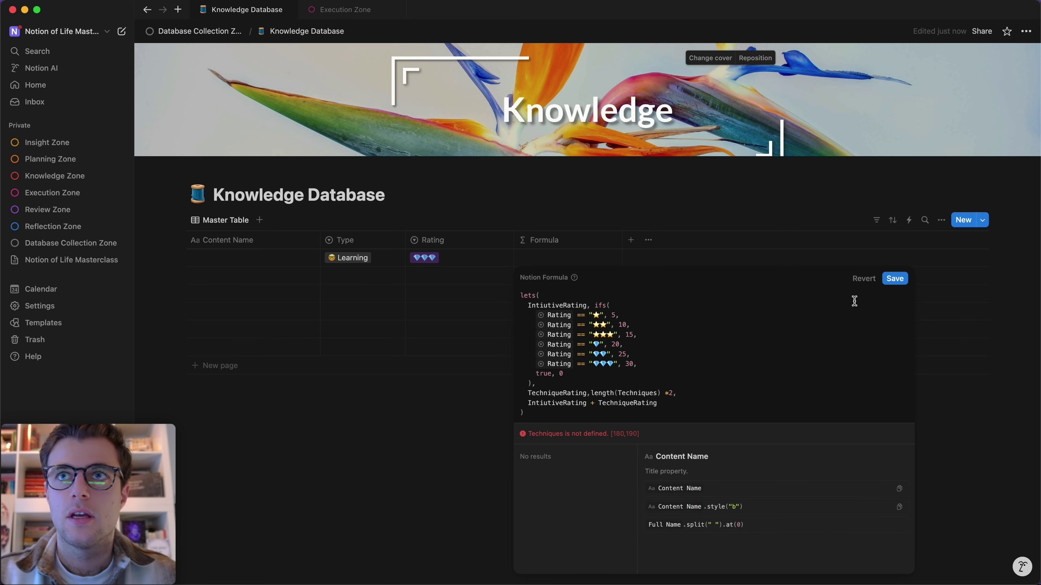
left_click(894, 279)
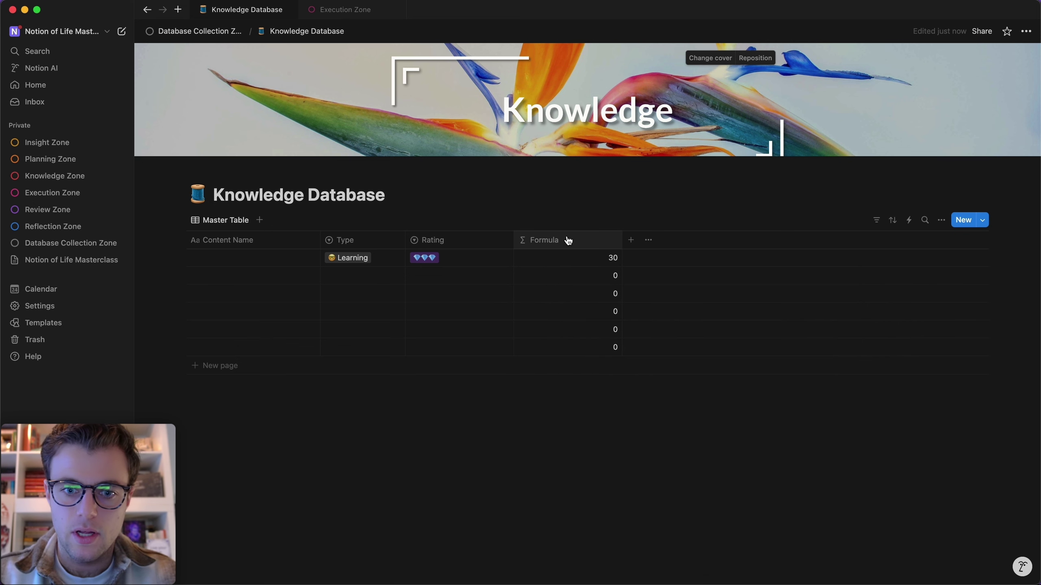
Rename the Formula property to Score with the gem-shaped diamond icon, and narrow its column
left_click(551, 240)
double_click(588, 262)
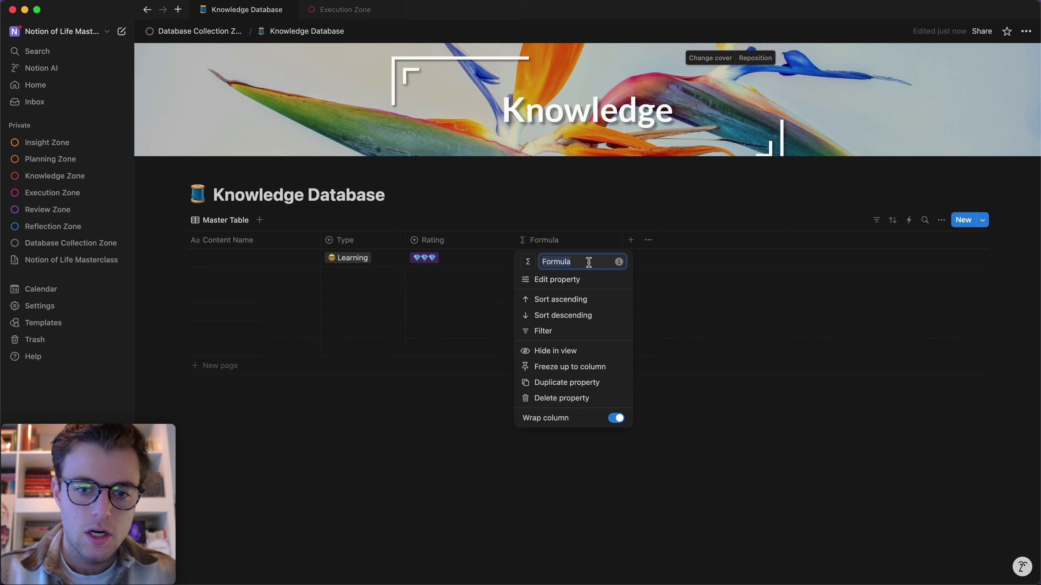
type("Score")
left_click(527, 261)
type("diamond")
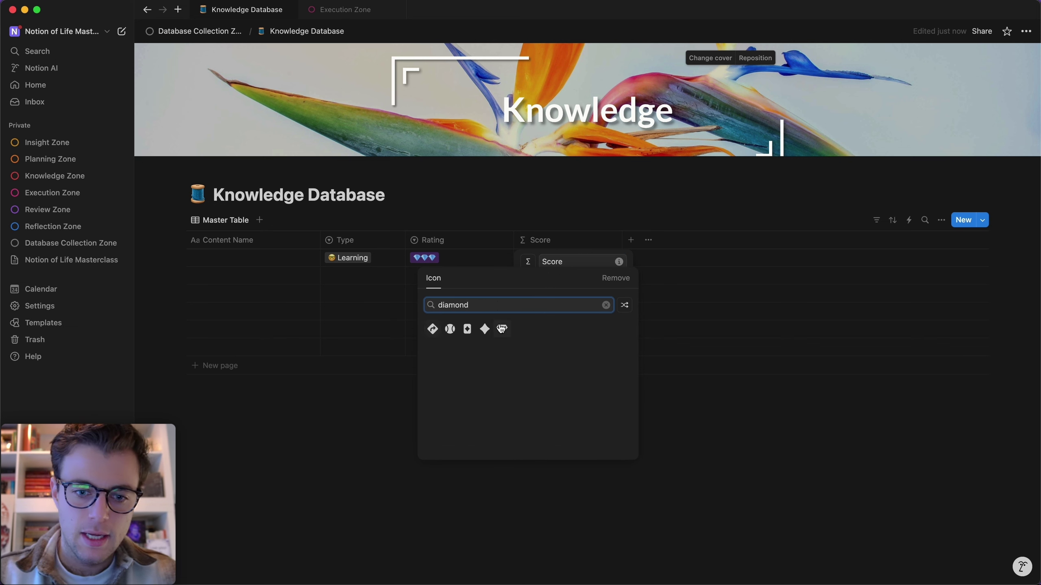
left_click(502, 329)
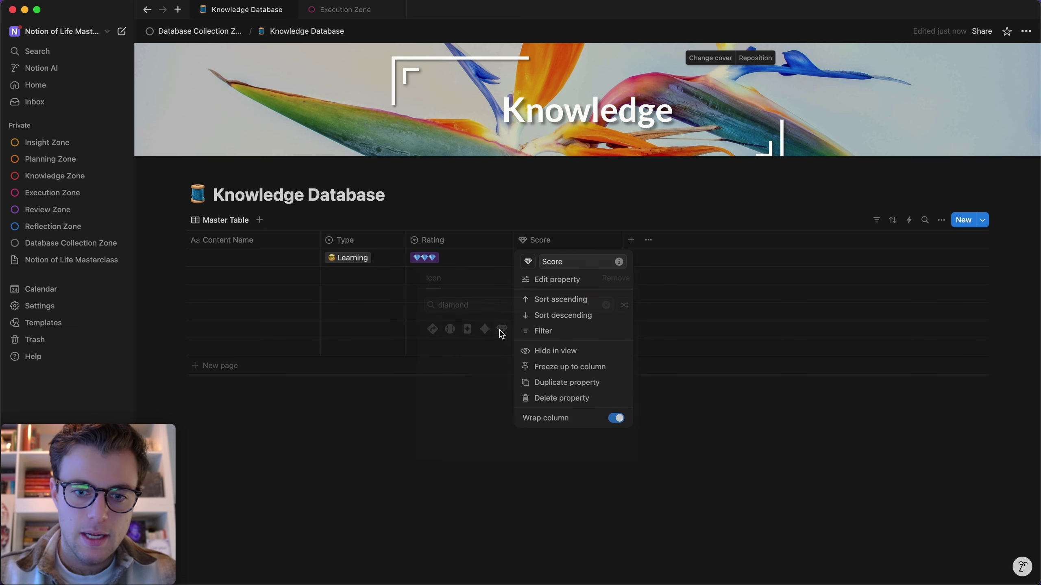
left_click(553, 218)
left_click_drag(622, 240, 593, 240)
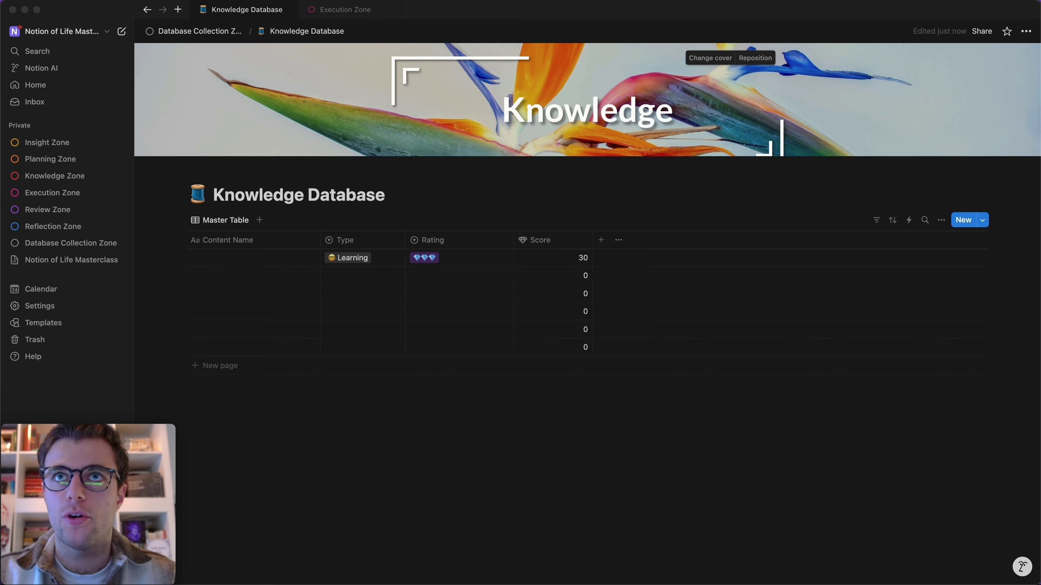
Add a Formula property named Days Left with the clock icon, and narrow its column
left_click(601, 239)
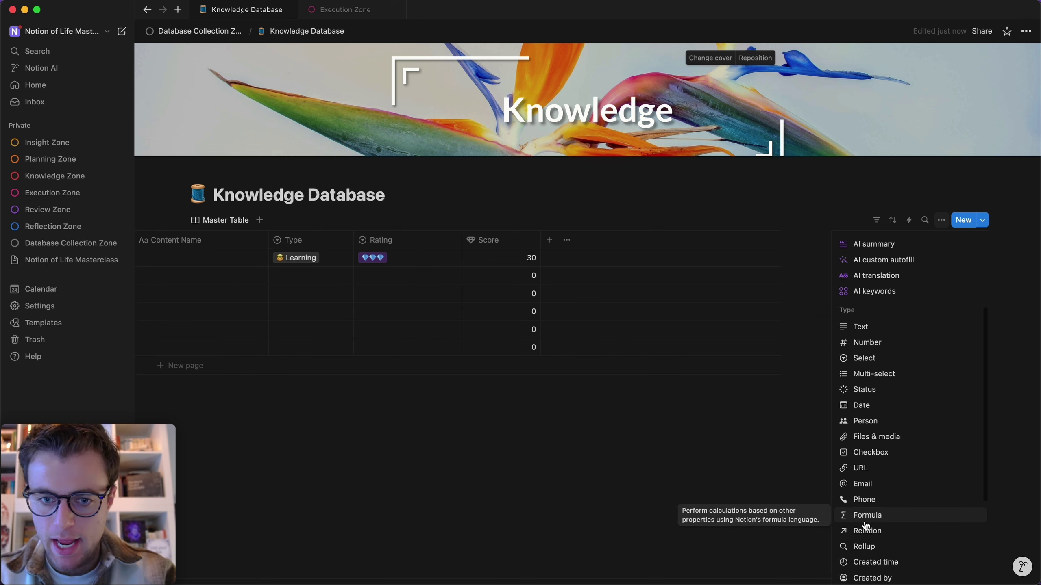
left_click(865, 515)
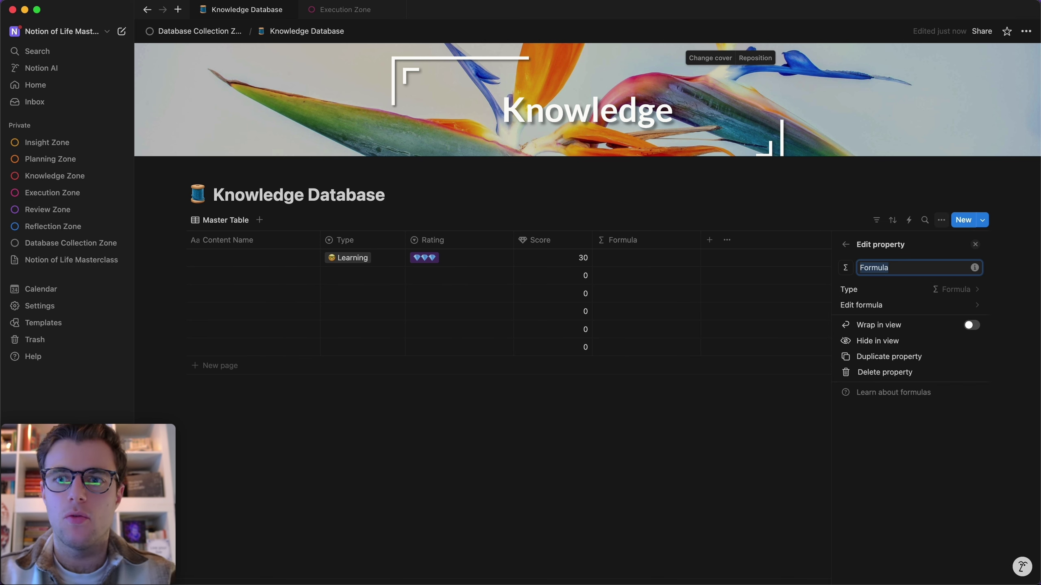
type("Days Left")
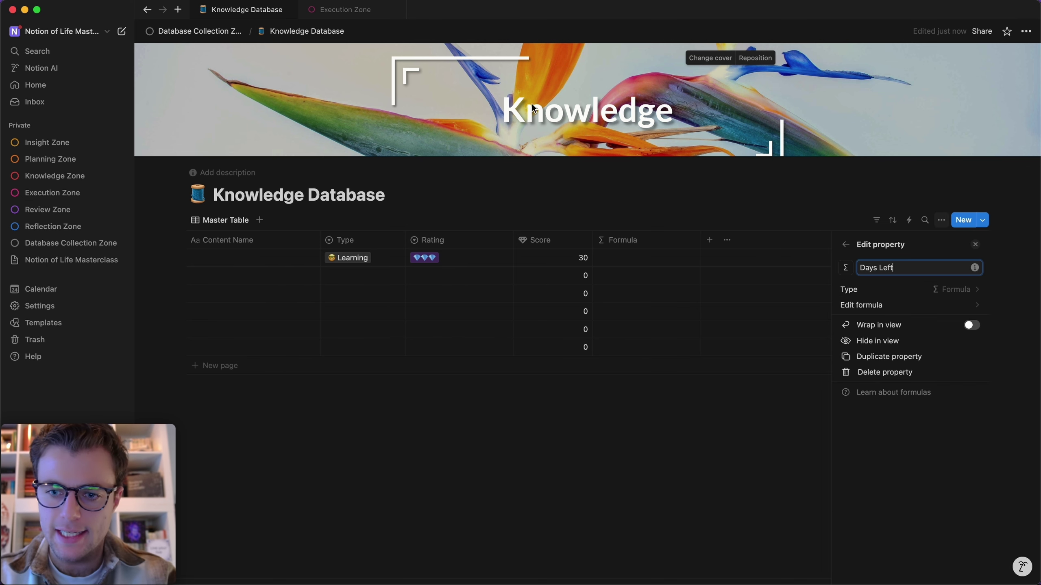
left_click(845, 267)
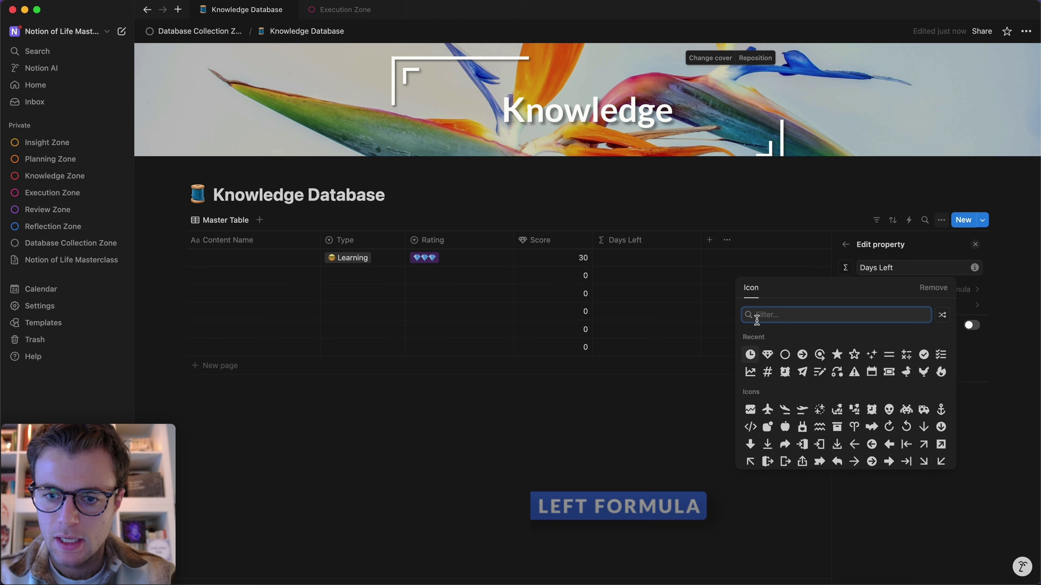
left_click(753, 353)
left_click(658, 534)
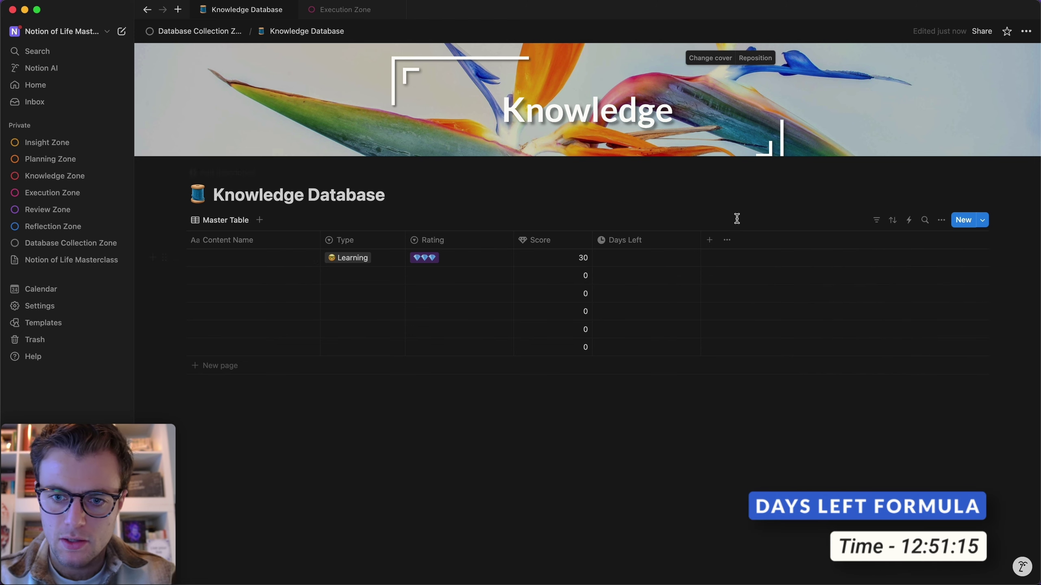
left_click_drag(699, 240, 672, 240)
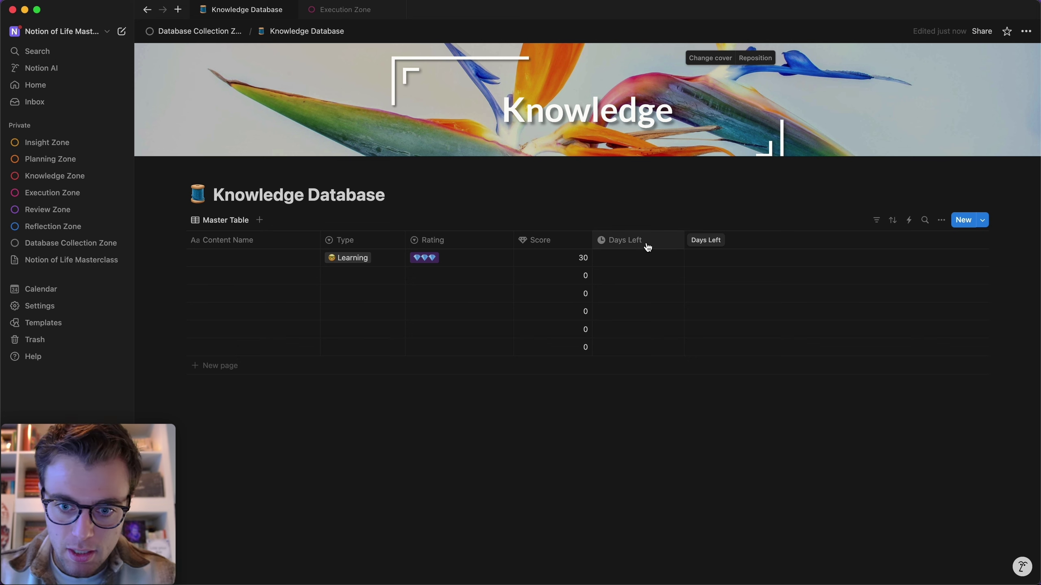
left_click_drag(682, 238, 673, 238)
Add a Created time property to the table and name it Created
left_click(682, 240)
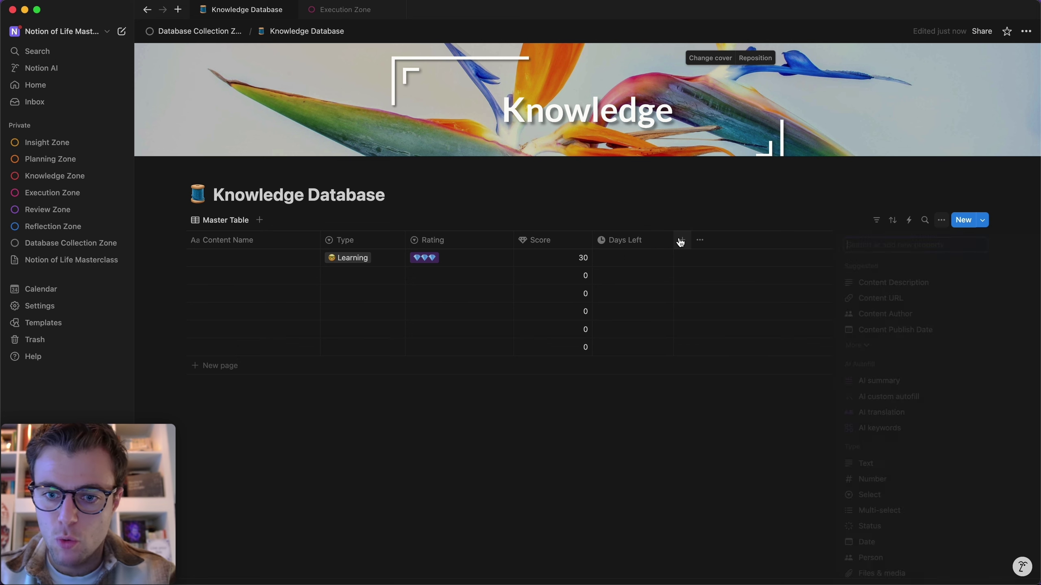
type("create")
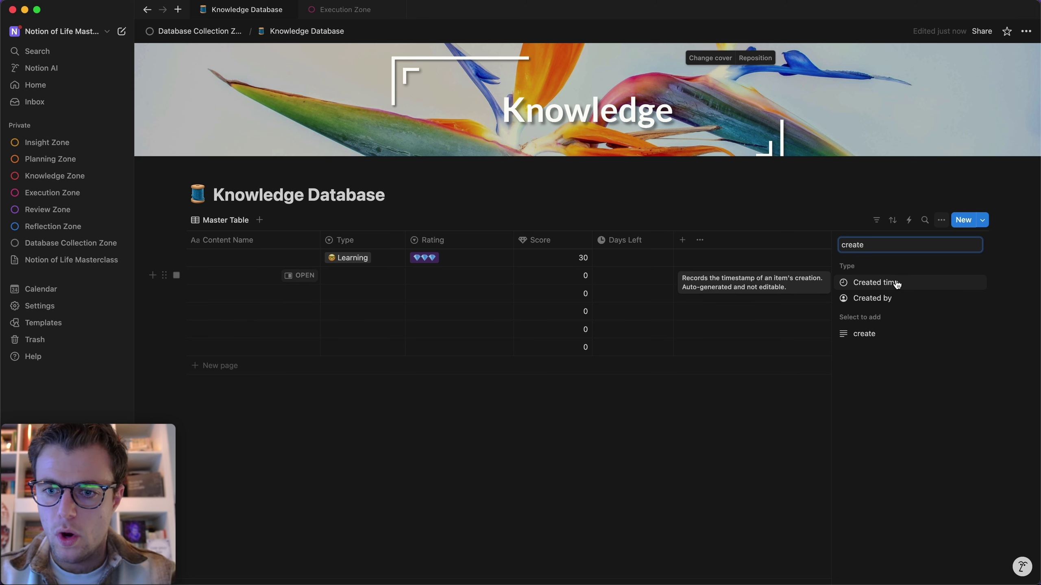
key("BackSpace")
key("BackSpace")
key("BackSpace")
key("BackSpace")
key("BackSpace")
key("BackSpace")
type("date")
key("BackSpace")
key("BackSpace")
key("BackSpace")
key("BackSpace")
type("creat")
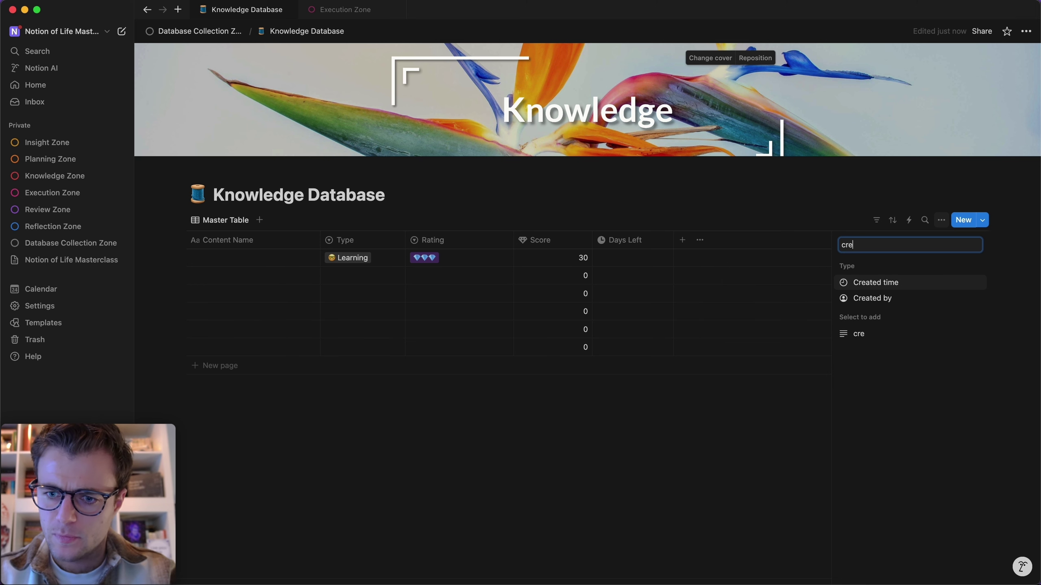
left_click(903, 287)
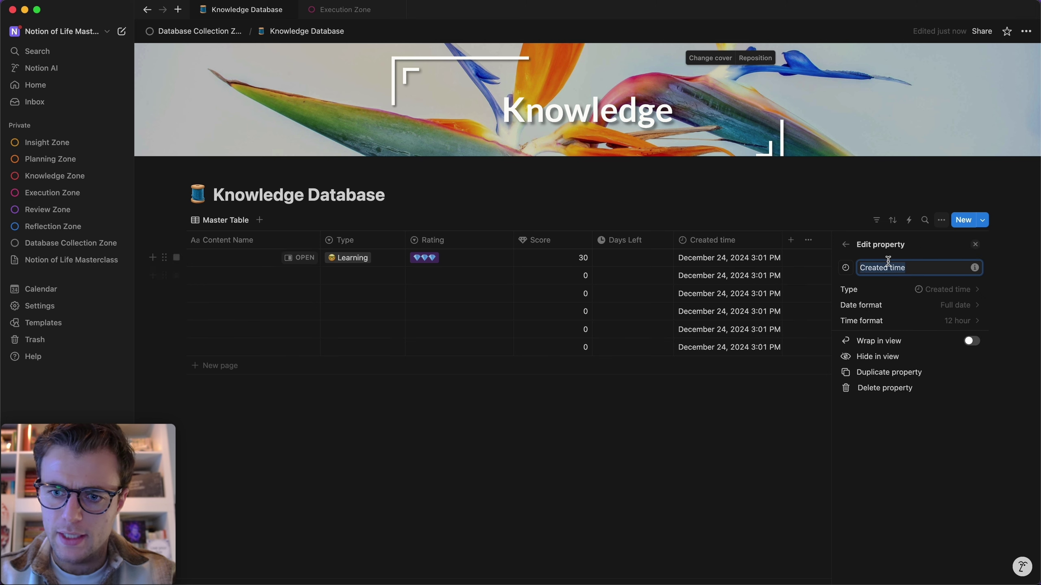
type("Create")
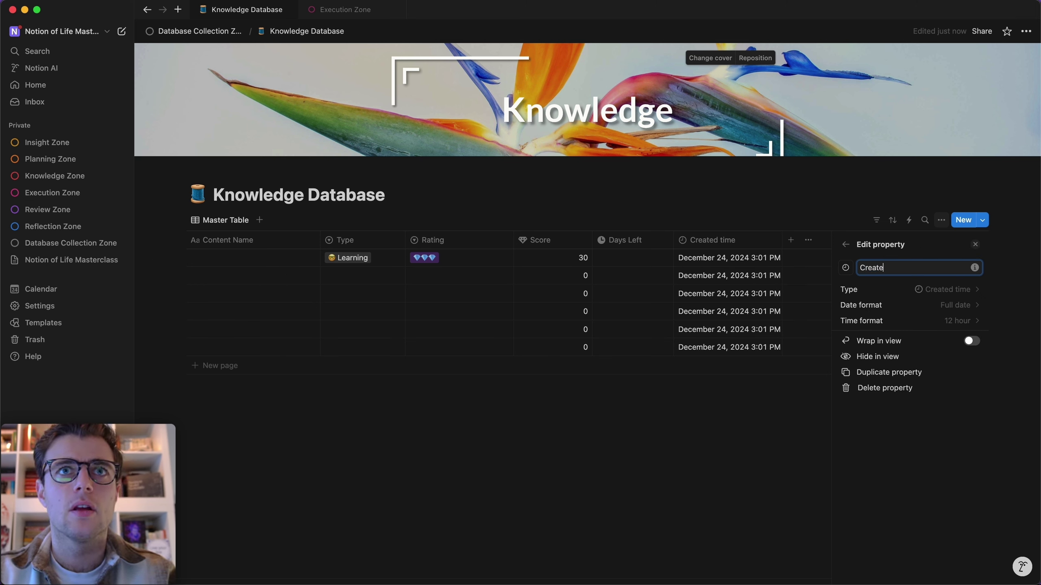
type("d")
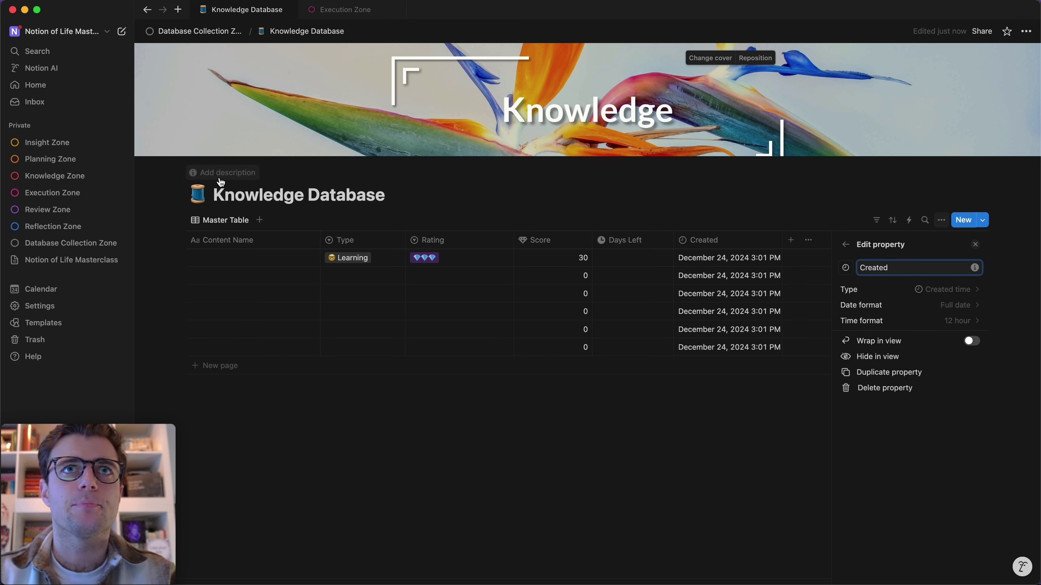
left_click(856, 214)
Add a Checkbox property named "Exempt?" and shrink its column to about the width of the checkbox
left_click(790, 240)
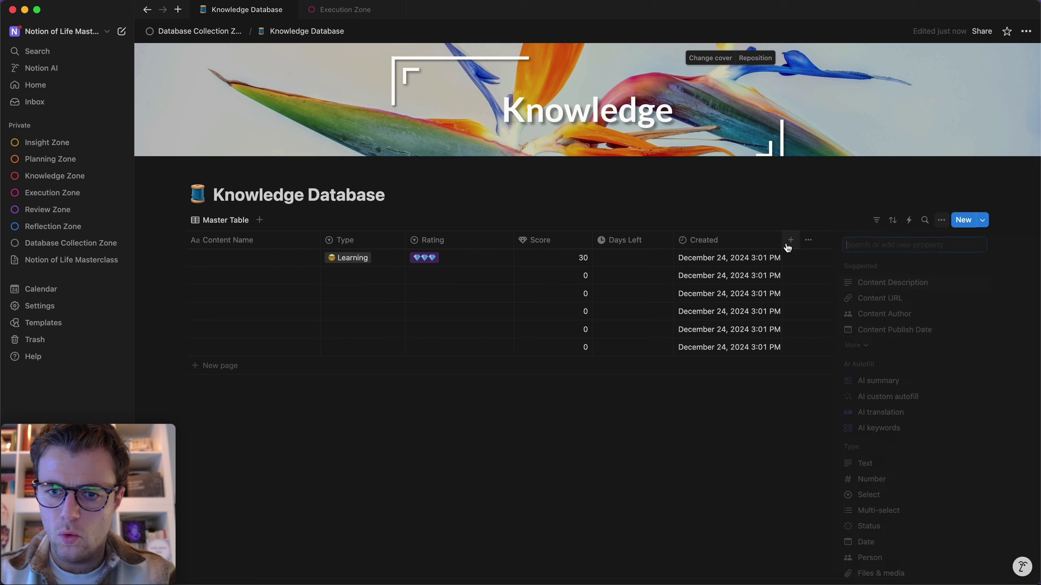
type("check")
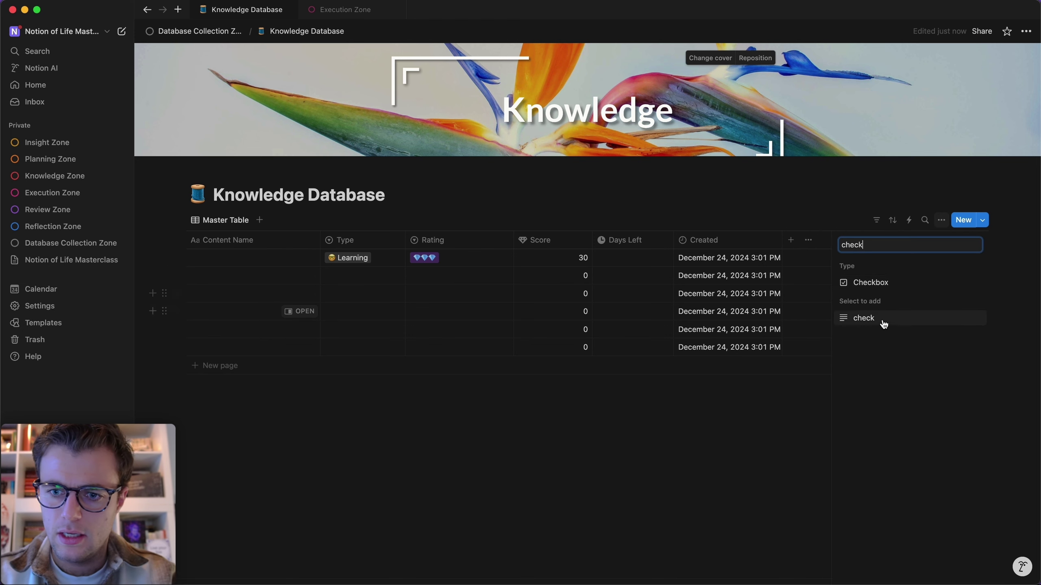
left_click(897, 283)
type("Exempt")
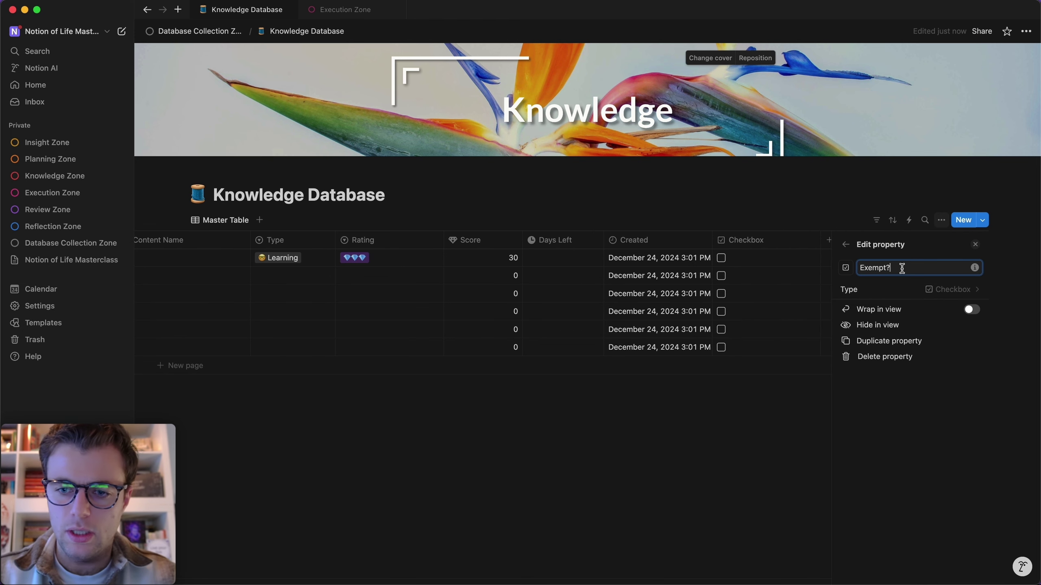
type("?")
key("Return")
left_click_drag(839, 242, 762, 245)
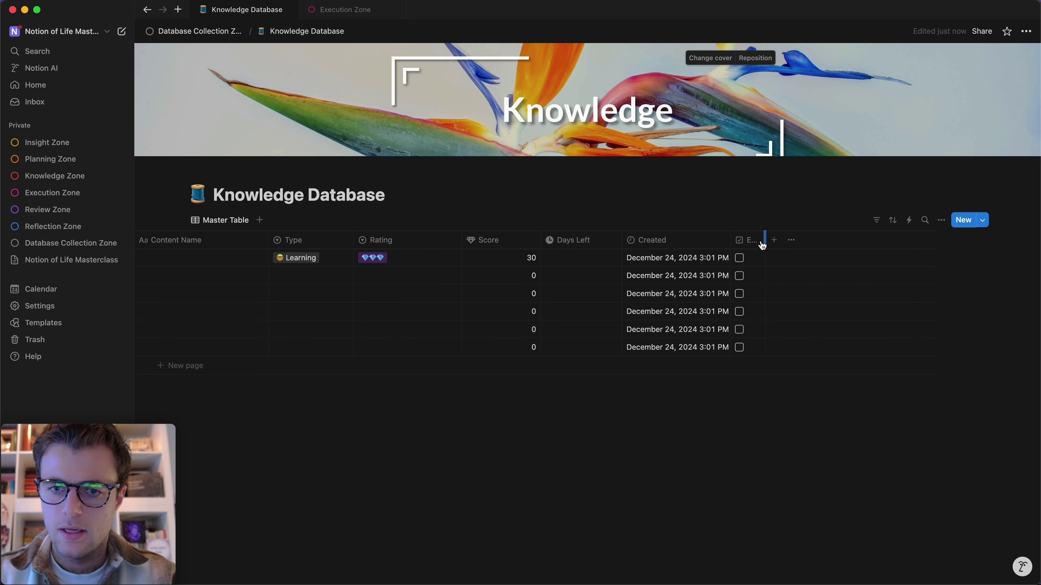
Paste the copied days-left formula into the Days Left property and save it
left_click(603, 259)
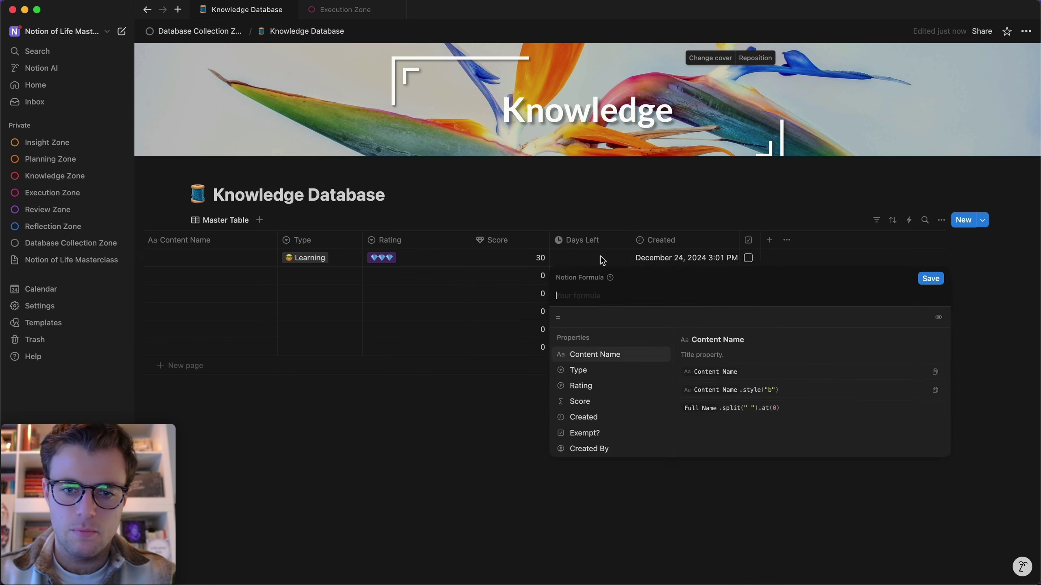
key("super+v")
left_click(933, 258)
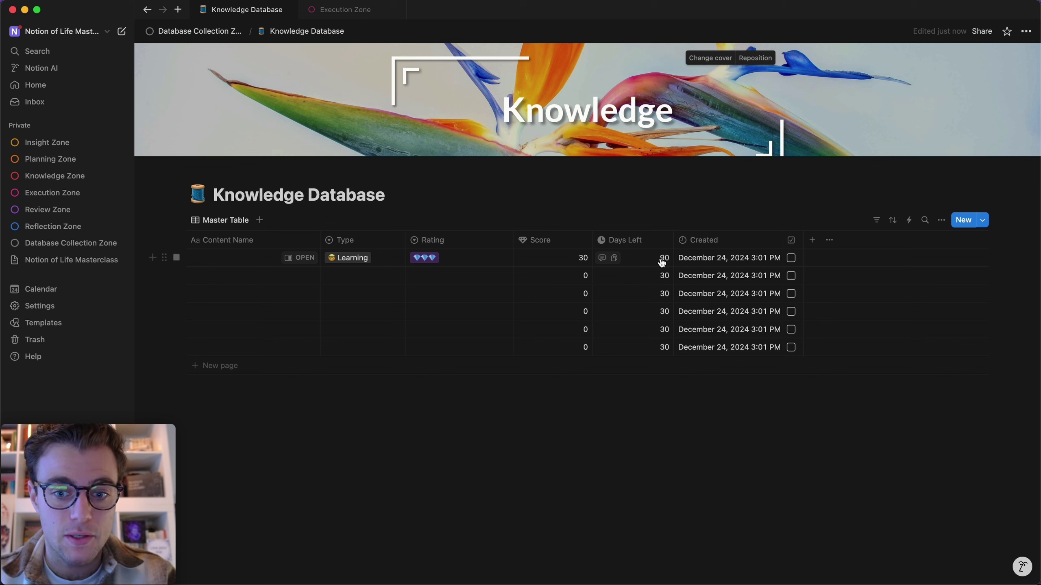
Try a three-star Rating on the Learning row and switch its Rating to two diamonds
left_click(443, 259)
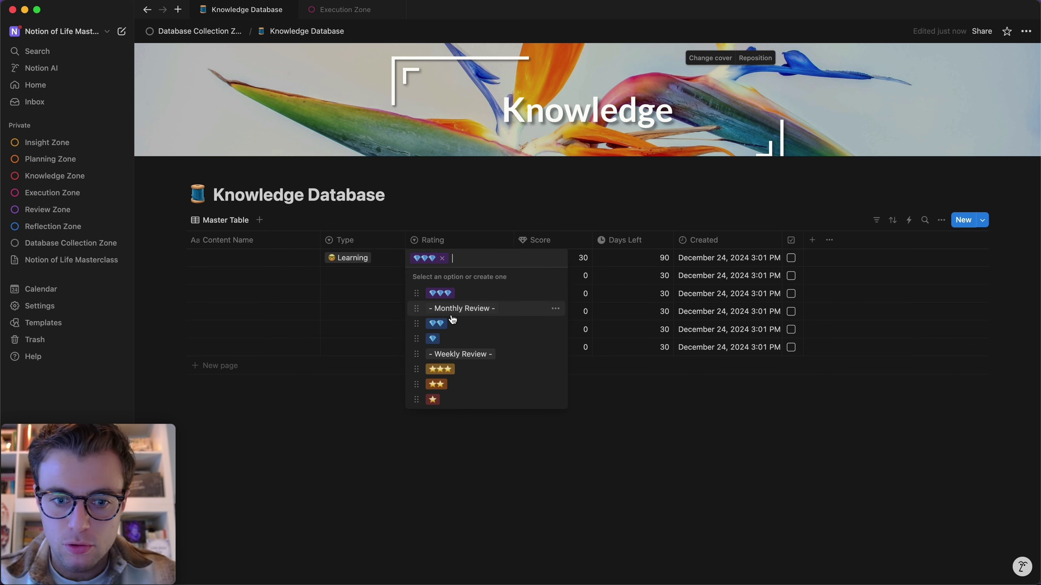
left_click(440, 370)
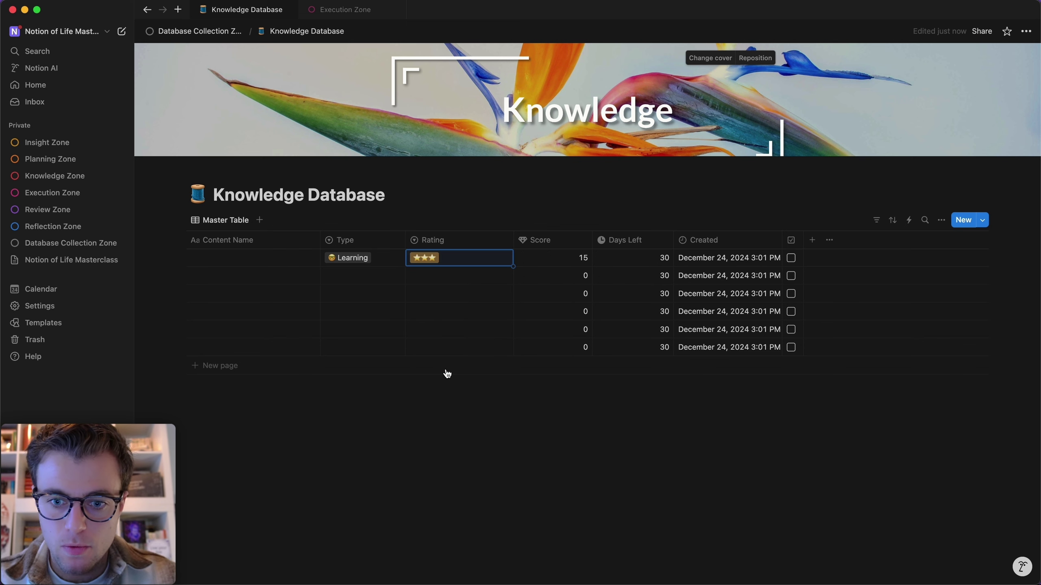
left_click(492, 259)
left_click(457, 323)
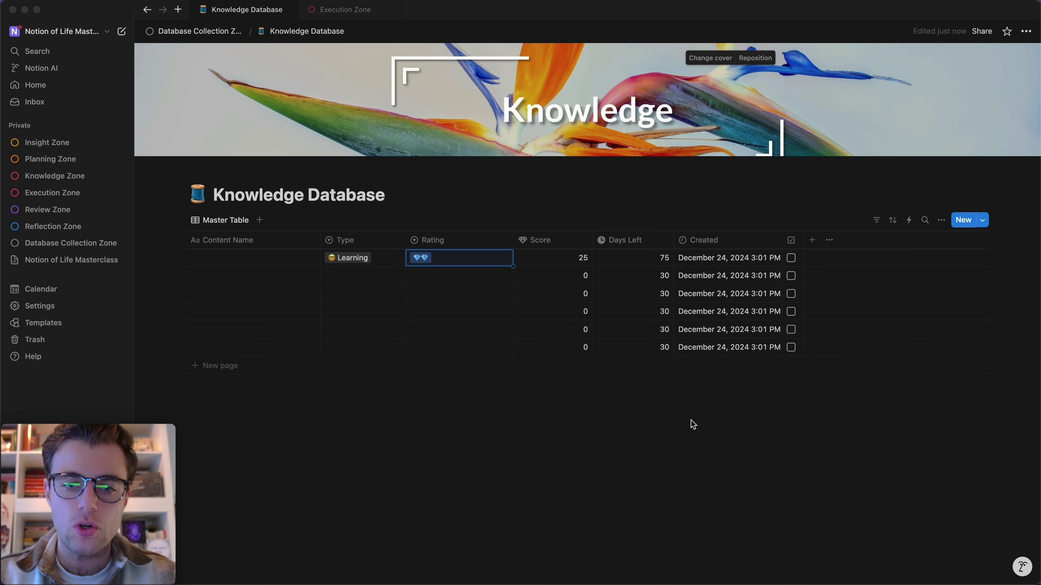
Add a Select property named Source and place its column, narrowed, between Type and Rating
left_click(812, 240)
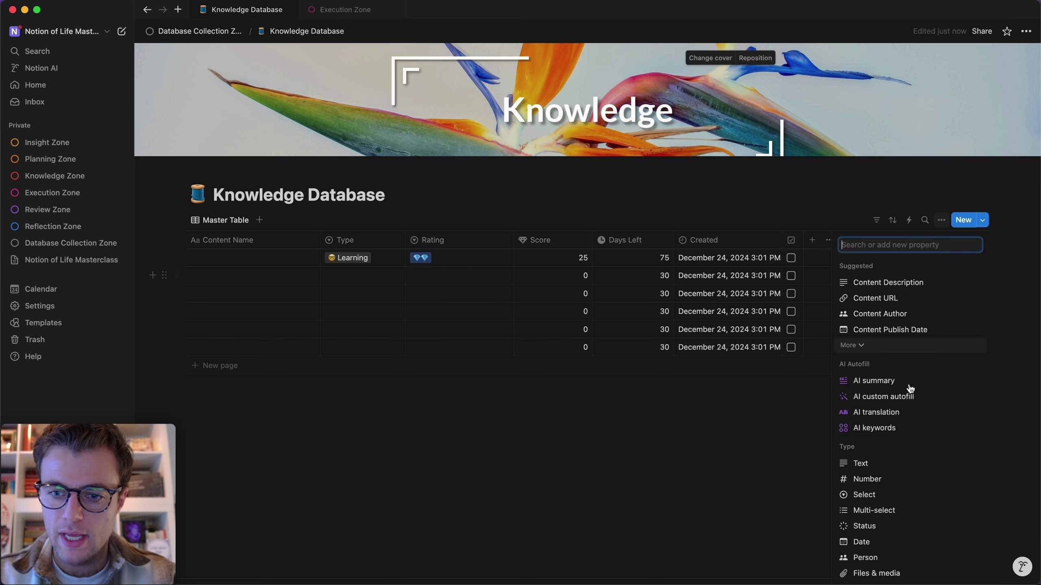
scroll(889, 470, "down", 1)
left_click(889, 467)
type("Source")
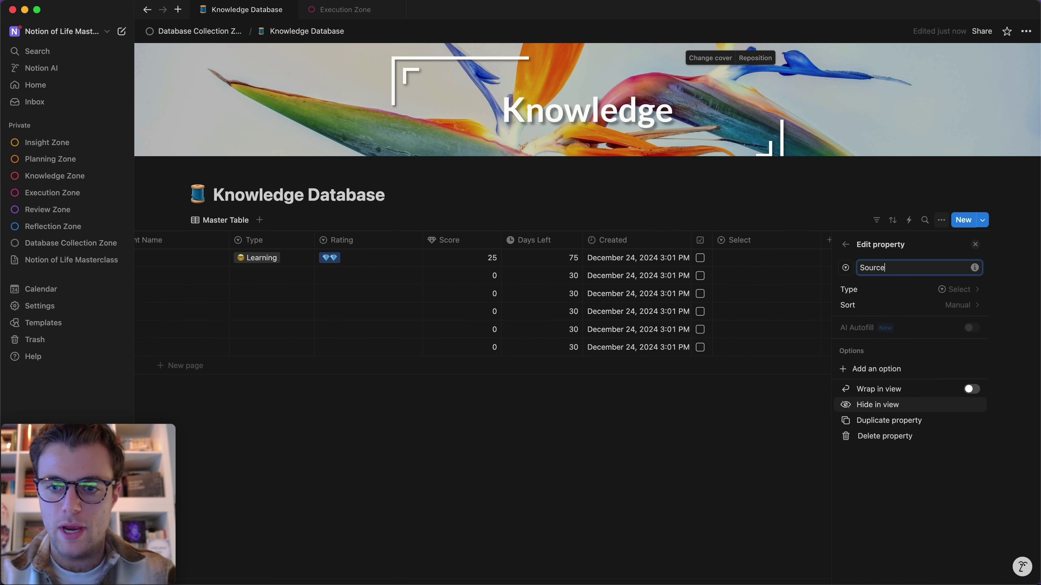
left_click(629, 558)
left_click_drag(780, 239, 442, 244)
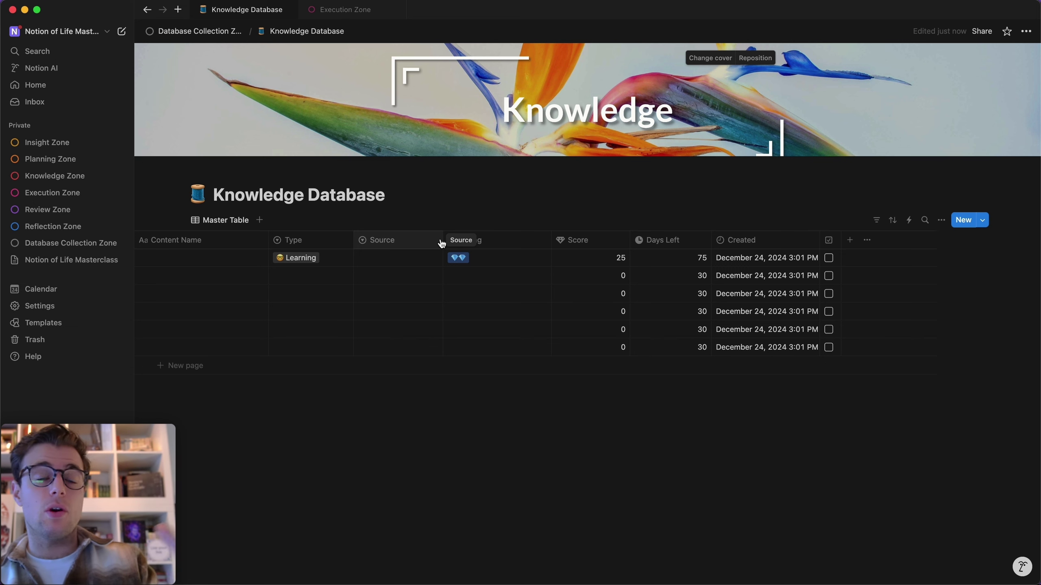
Create the Source options Video, Book, Article, My Mind, Webpage, Podcast, Scientific Paper and Social Media Post, selecting Book on the Learning row
left_click(408, 257)
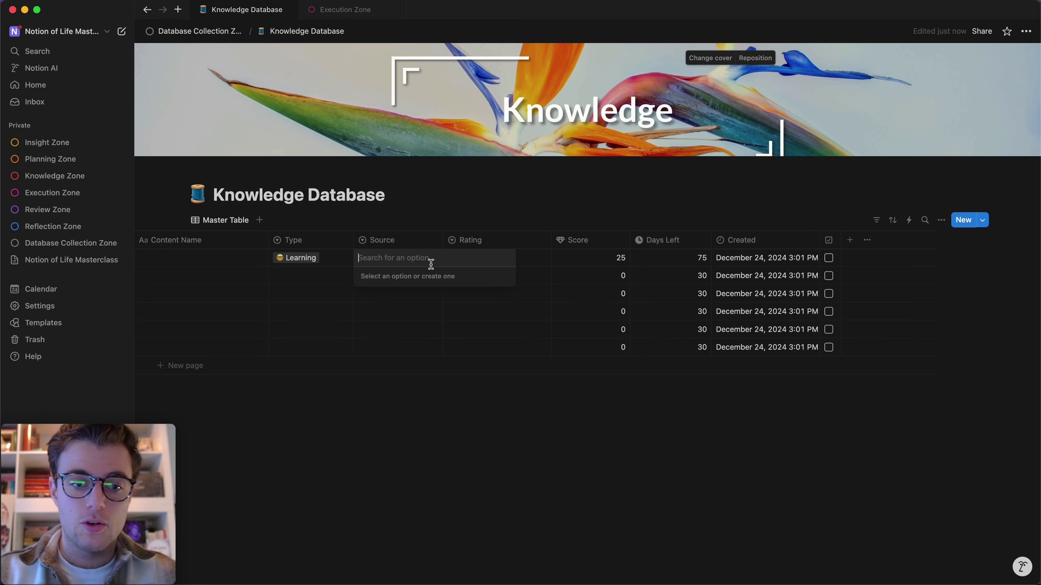
type("Video")
key("Return")
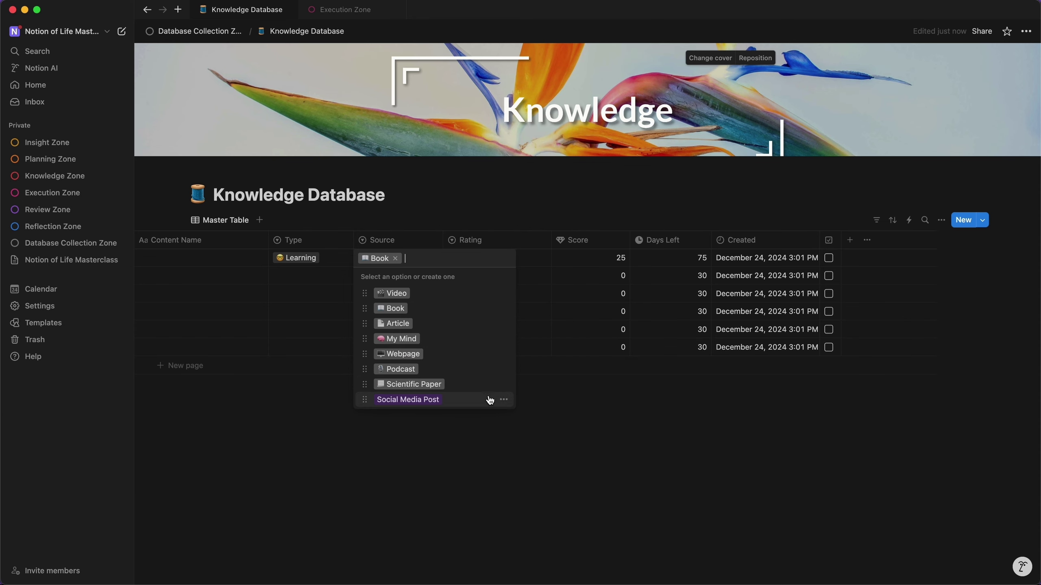
Put the mobile phone emoji before the Social Media Post option's name and set its color to Gray
left_click(504, 399)
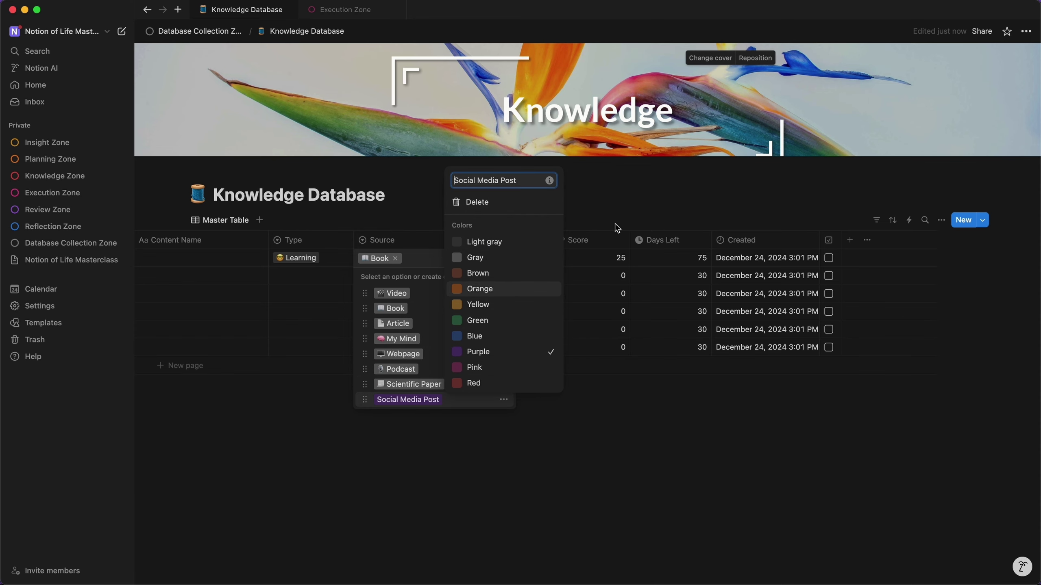
key("ctrl+super+space")
type("phone")
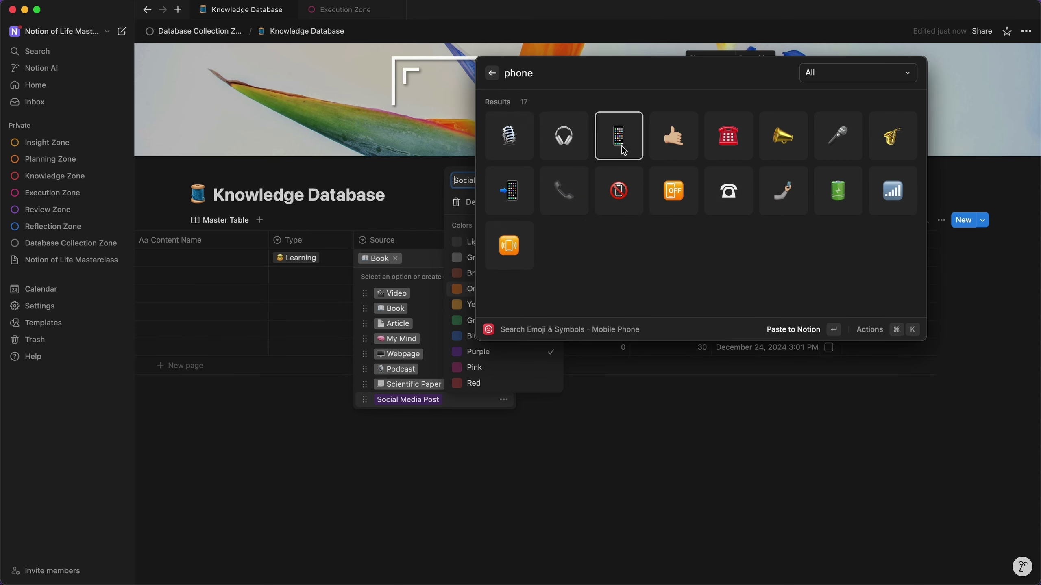
left_click(611, 143)
left_click(475, 258)
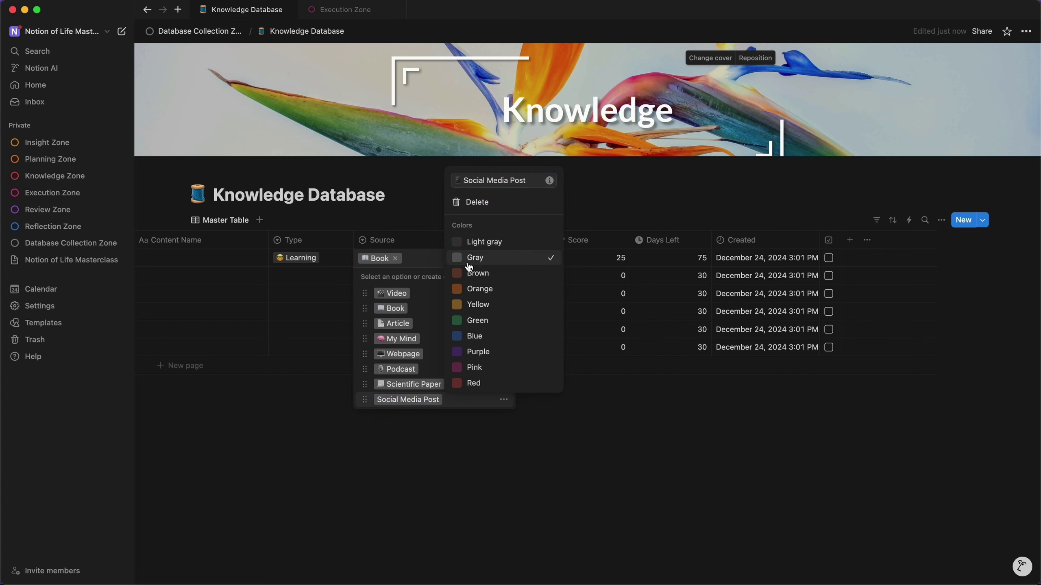
key("Escape")
key("Escape")
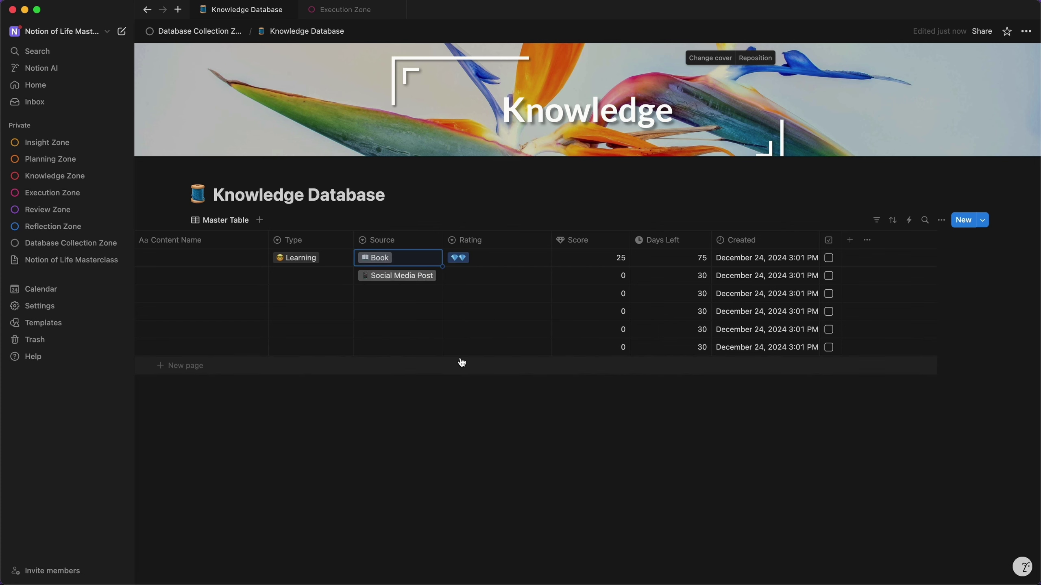
Narrow the Type column slightly and shrink the Rating column to about the width of its heading
scroll(263, 251, "left", 3)
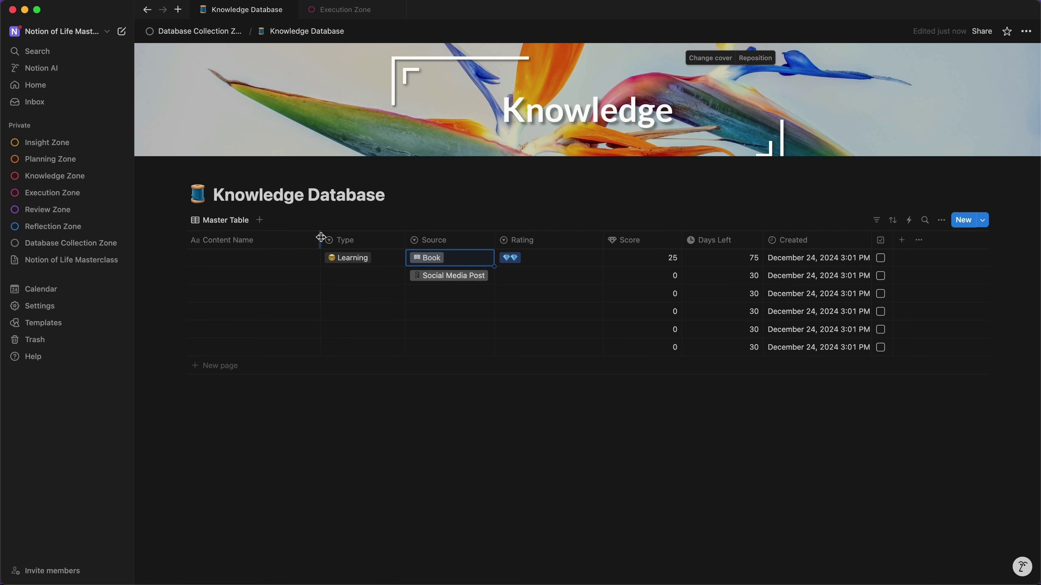
left_click_drag(405, 240, 396, 240)
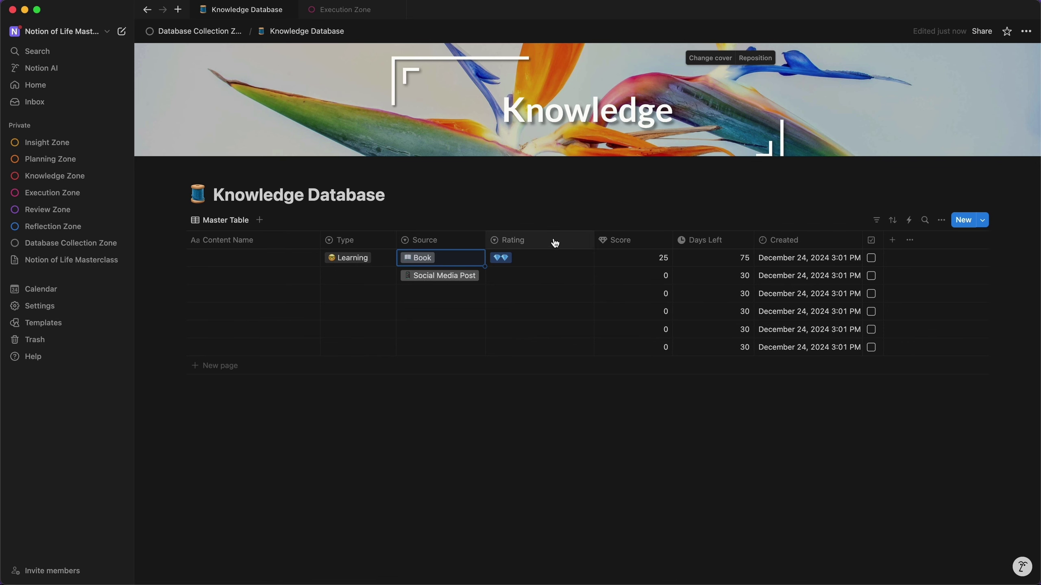
left_click_drag(594, 240, 547, 240)
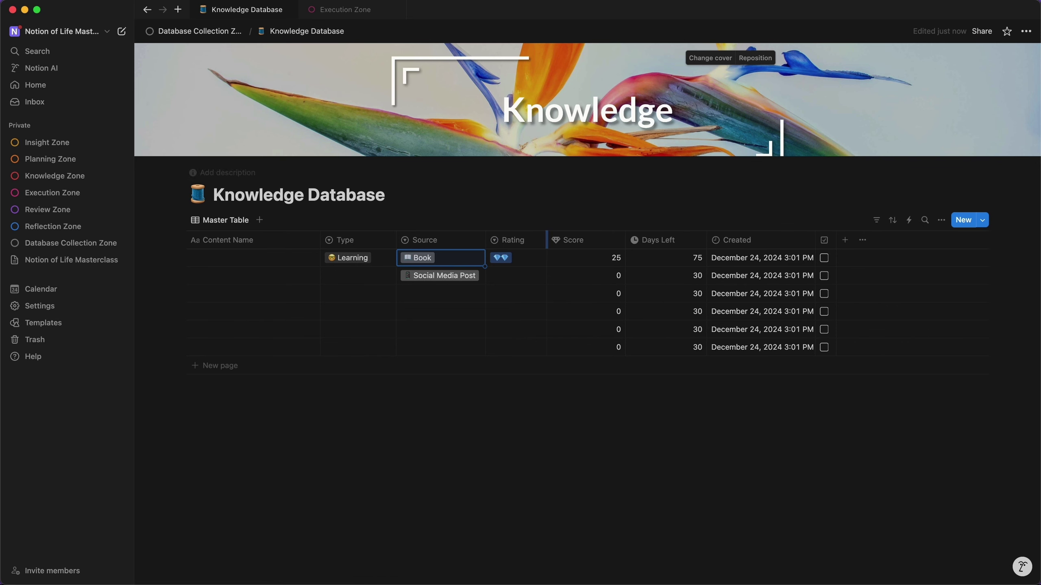
left_click(625, 245)
Try adding a Status-type property and look at its status options on the Learning row
left_click(844, 240)
scroll(861, 435, "down", 3)
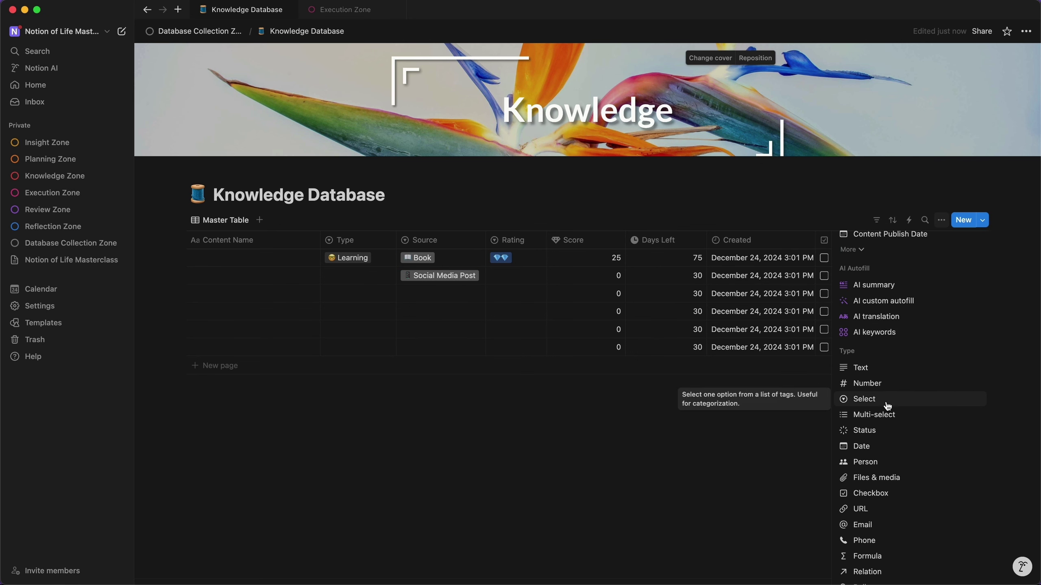
left_click(873, 430)
left_click(720, 428)
left_click(816, 258)
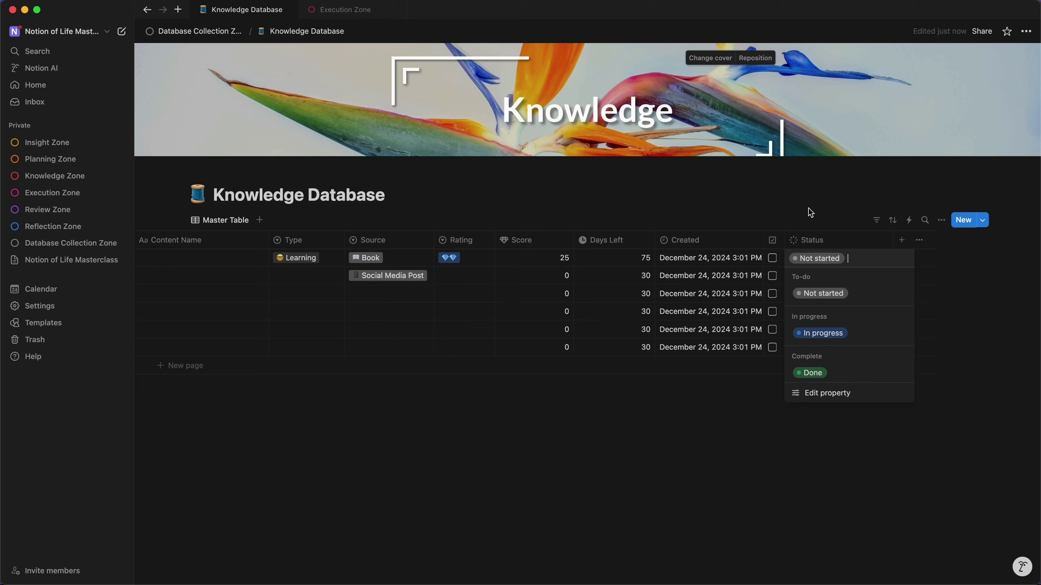
key("Escape")
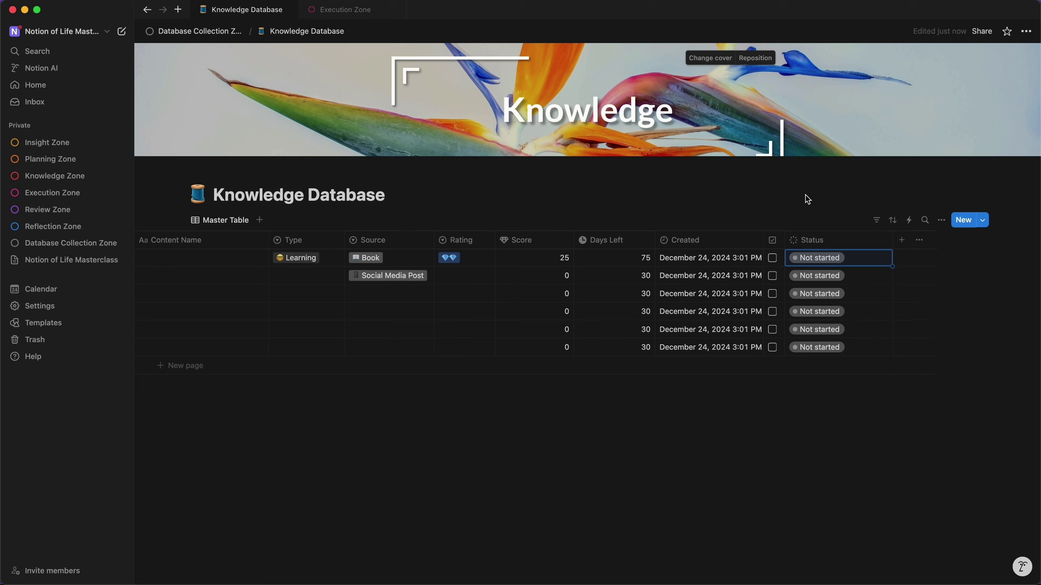
Delete the Status-type property from the database
left_click(826, 246)
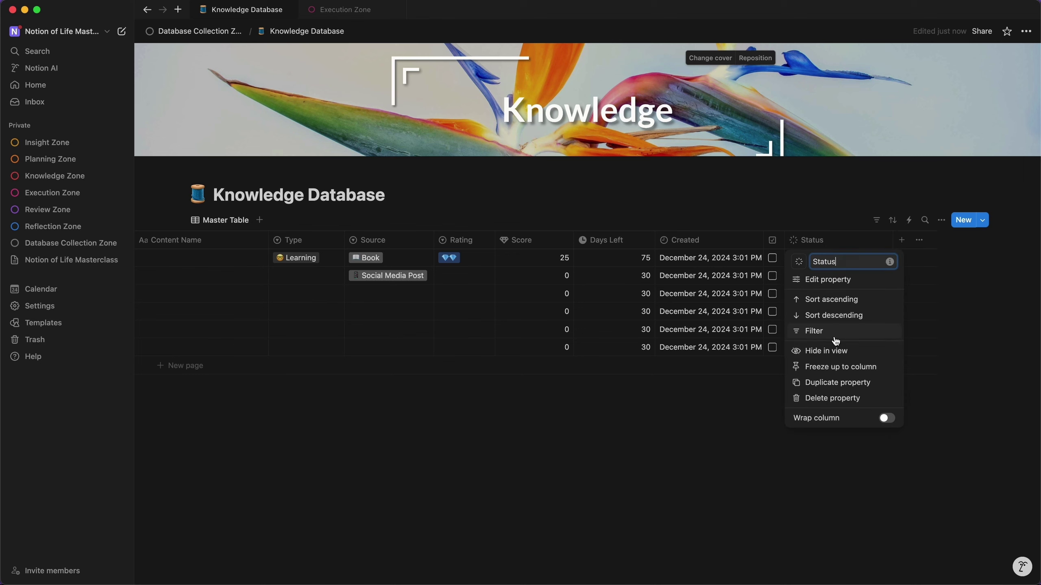
left_click(838, 402)
left_click(539, 311)
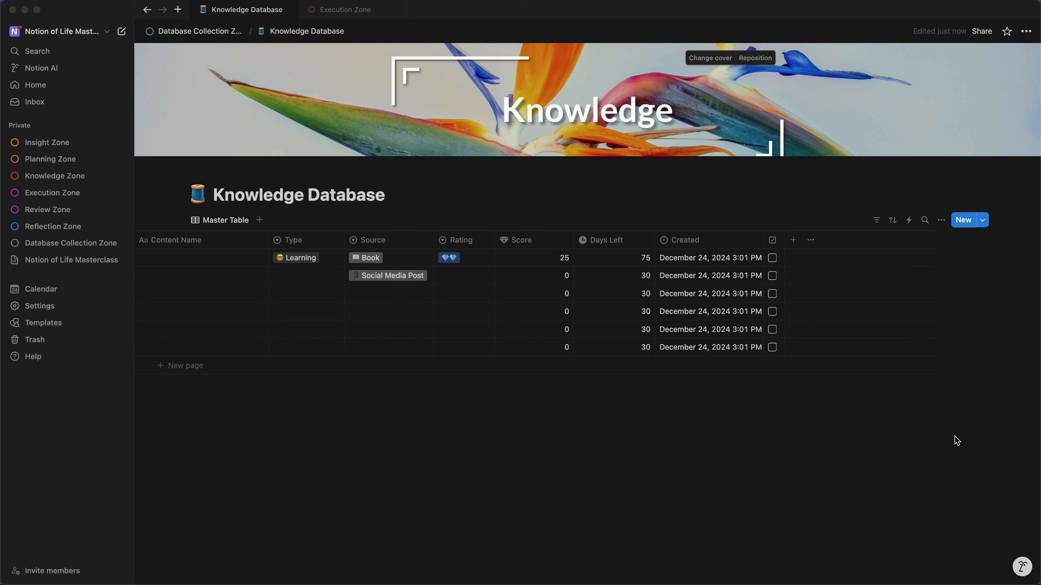
Add a Formula property named Status to the Master Table
left_click(793, 240)
type("for")
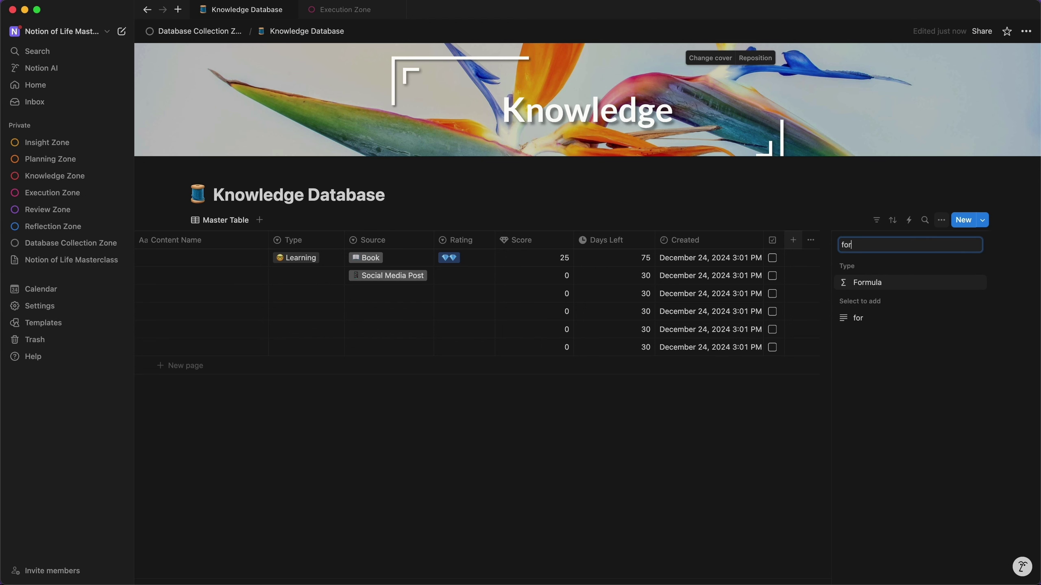
type("mula")
key("Return")
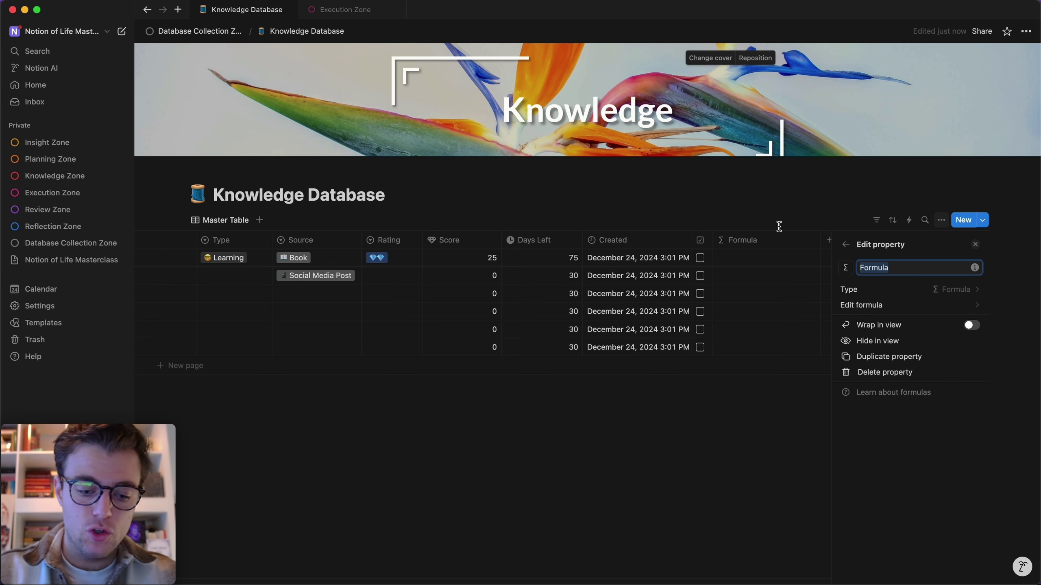
type("Status")
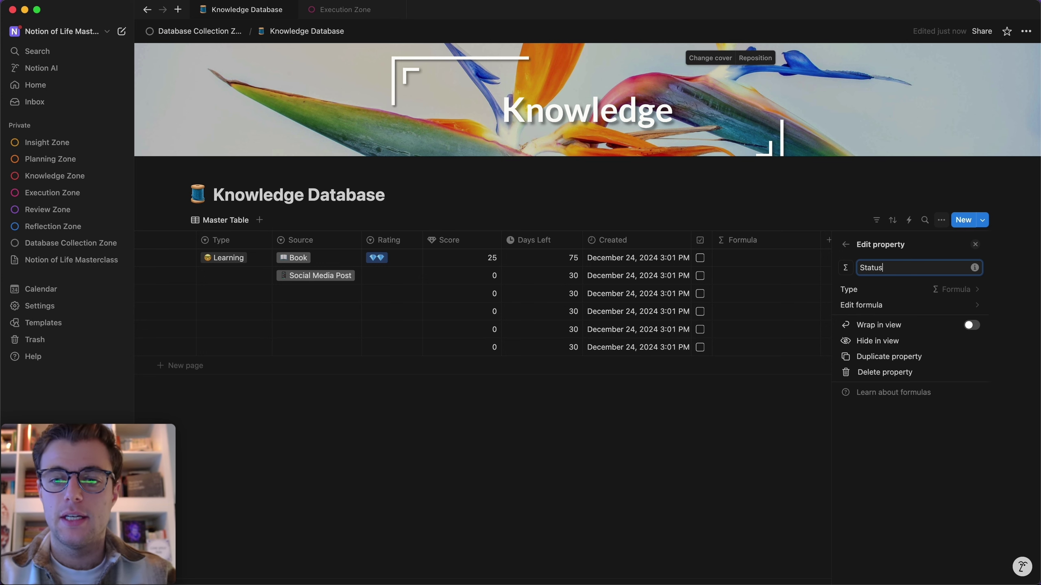
left_click(817, 221)
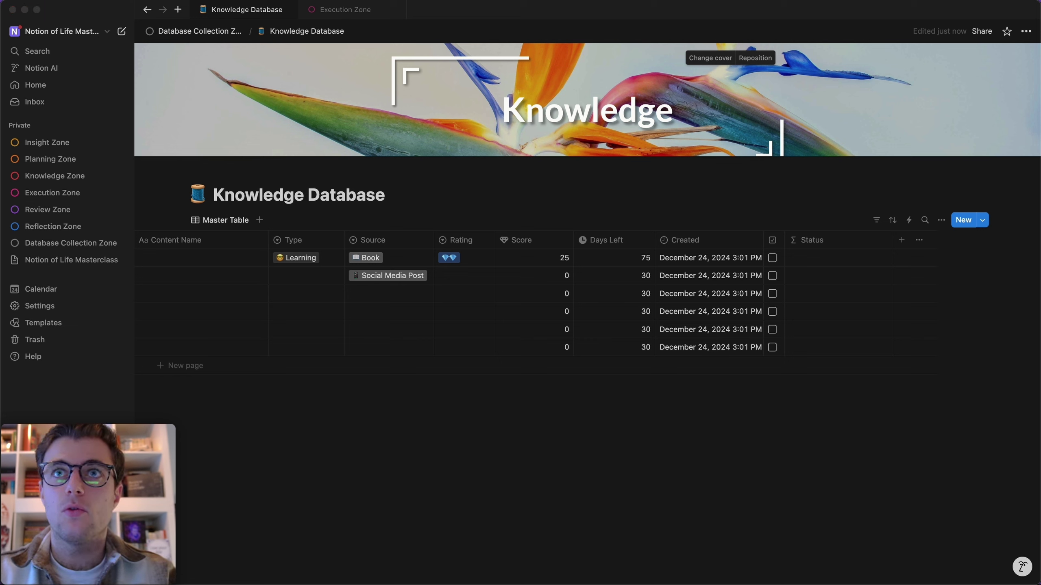
Give the Status property the checklist icon and save the pasted formula that returns completed, Keep Exploring, To Explore or Archived
left_click(799, 235)
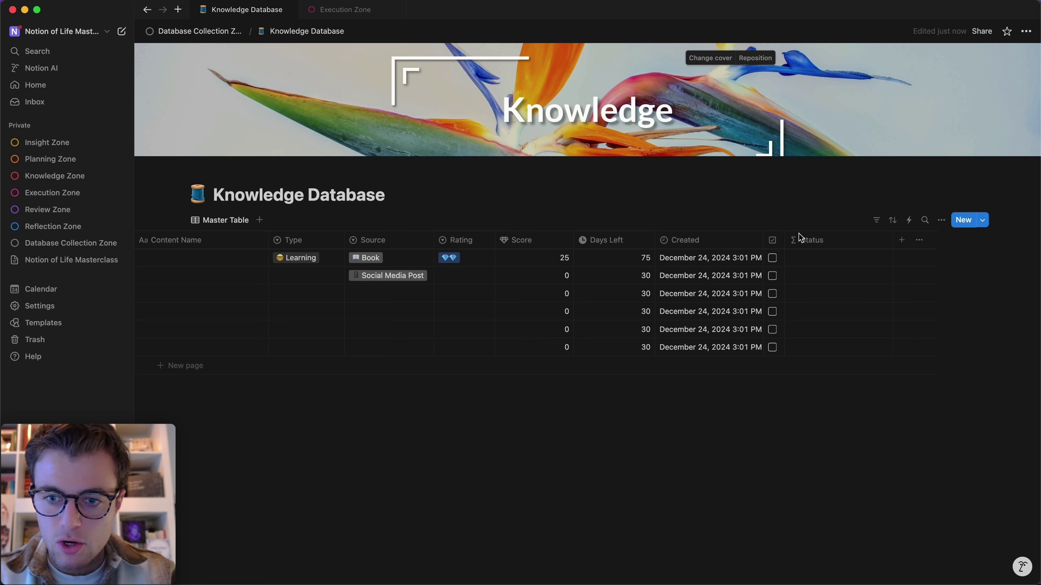
left_click(796, 238)
left_click(798, 261)
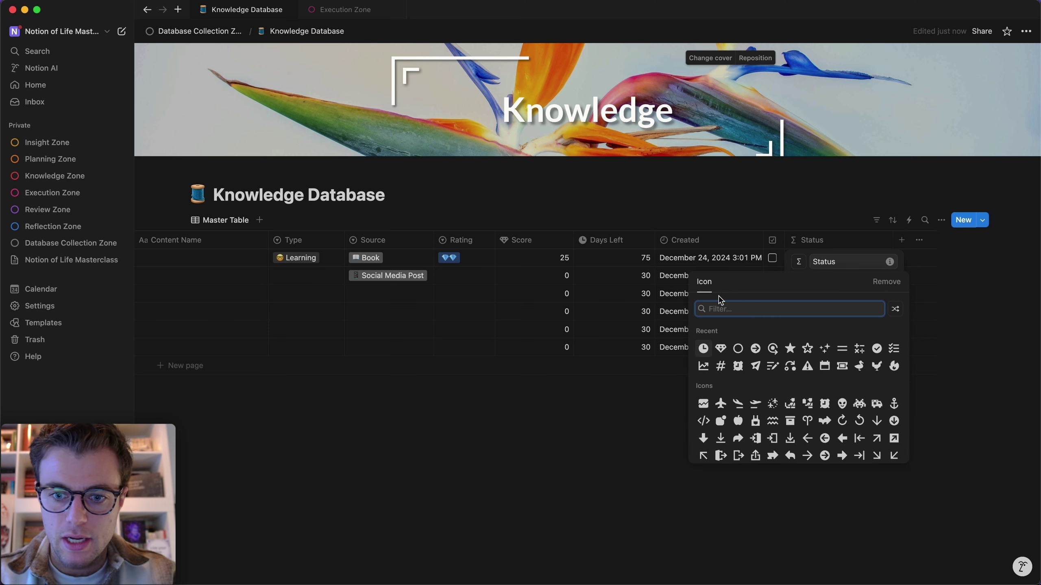
left_click(740, 308)
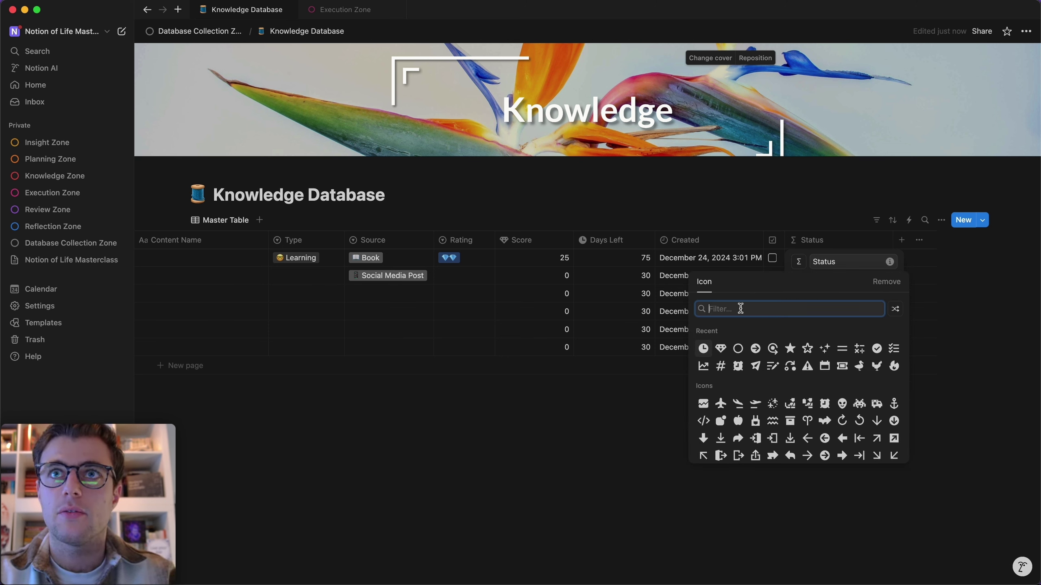
type("check")
left_click(721, 334)
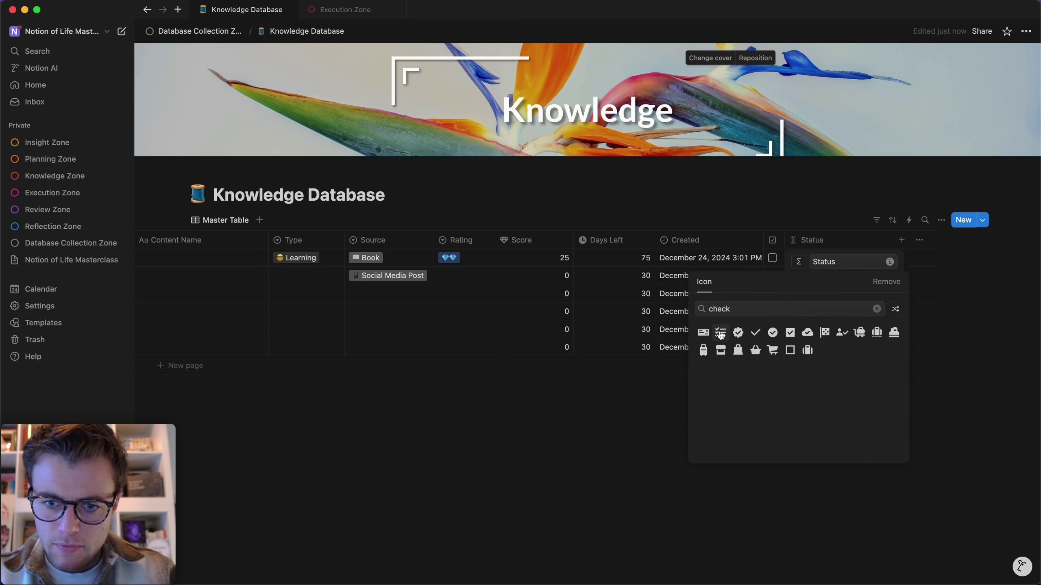
left_click(815, 279)
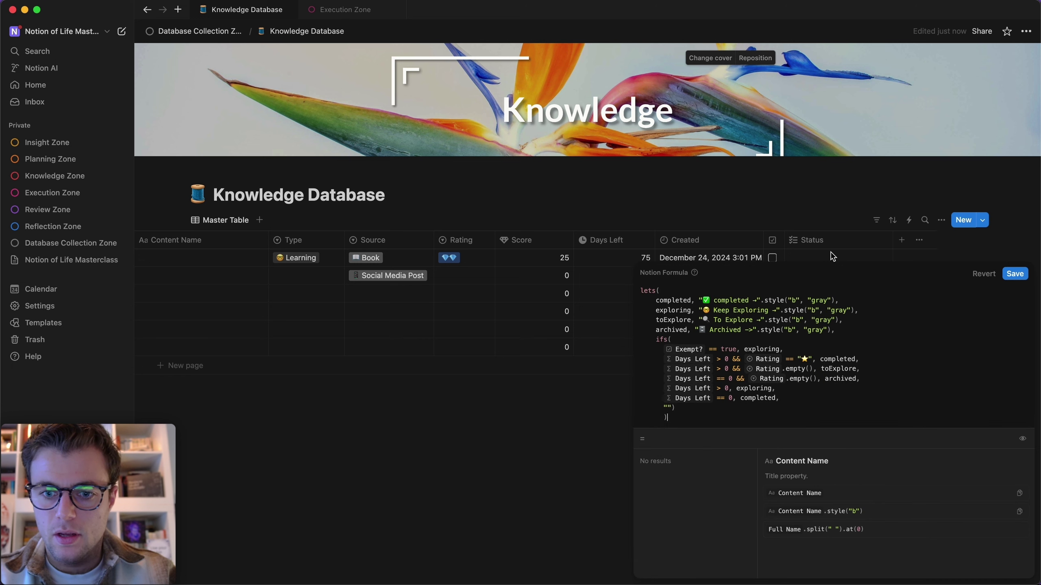
left_click(1016, 274)
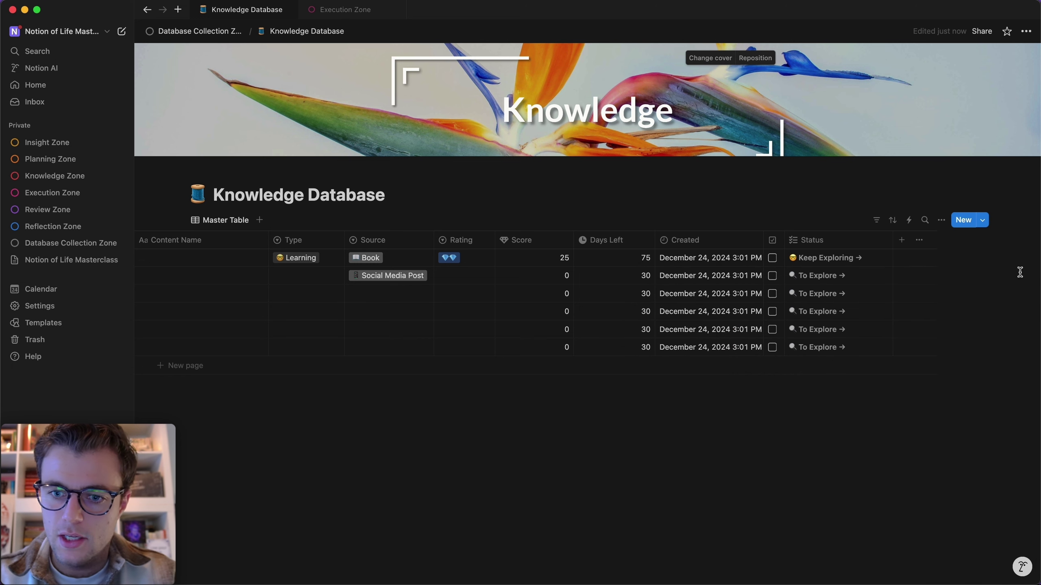
Move the Status column in front of Content Name and narrow it slightly
scroll(755, 277, "left", 2)
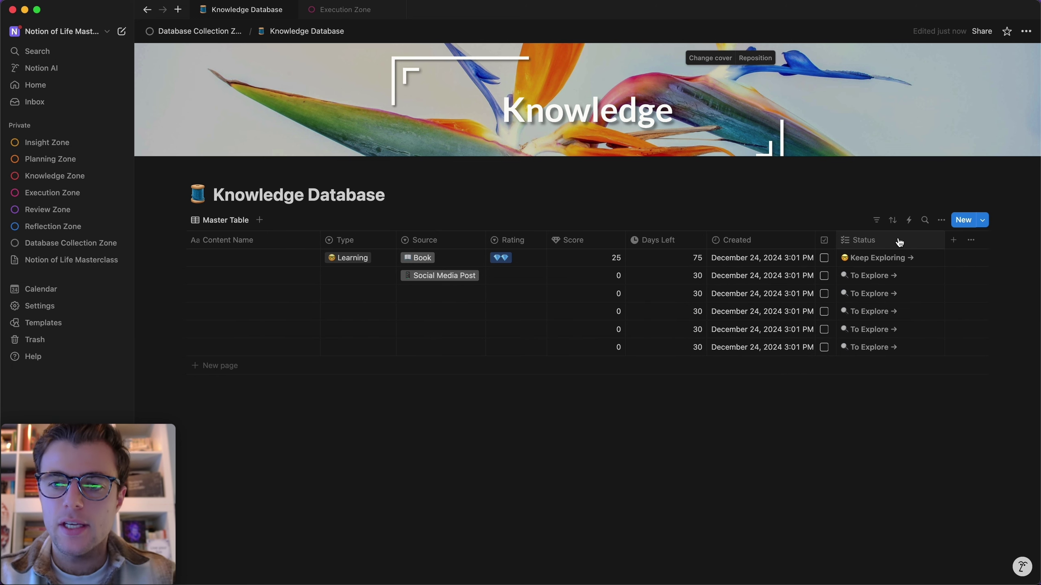
left_click_drag(899, 242, 207, 272)
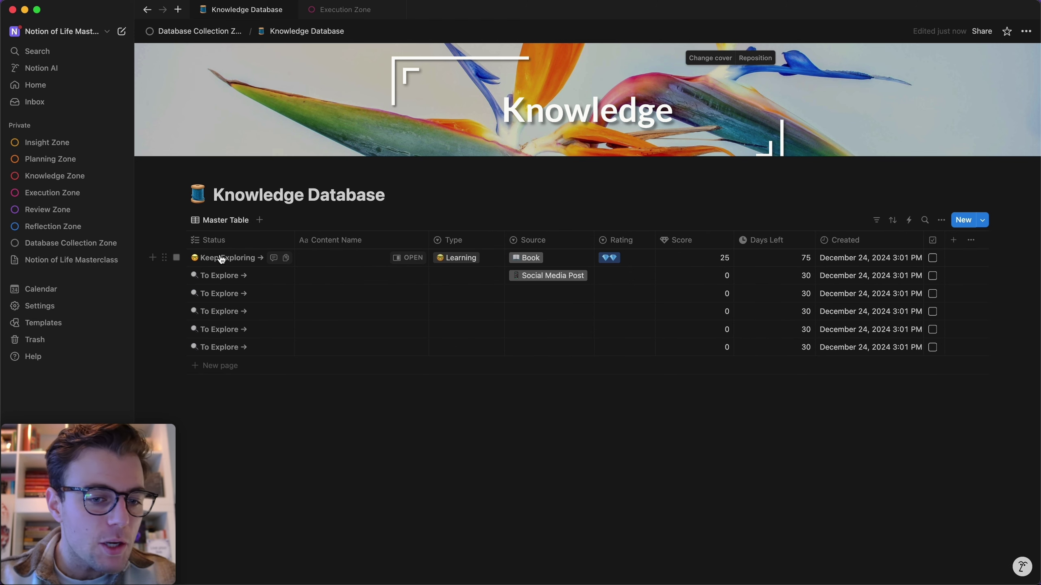
left_click_drag(295, 240, 291, 239)
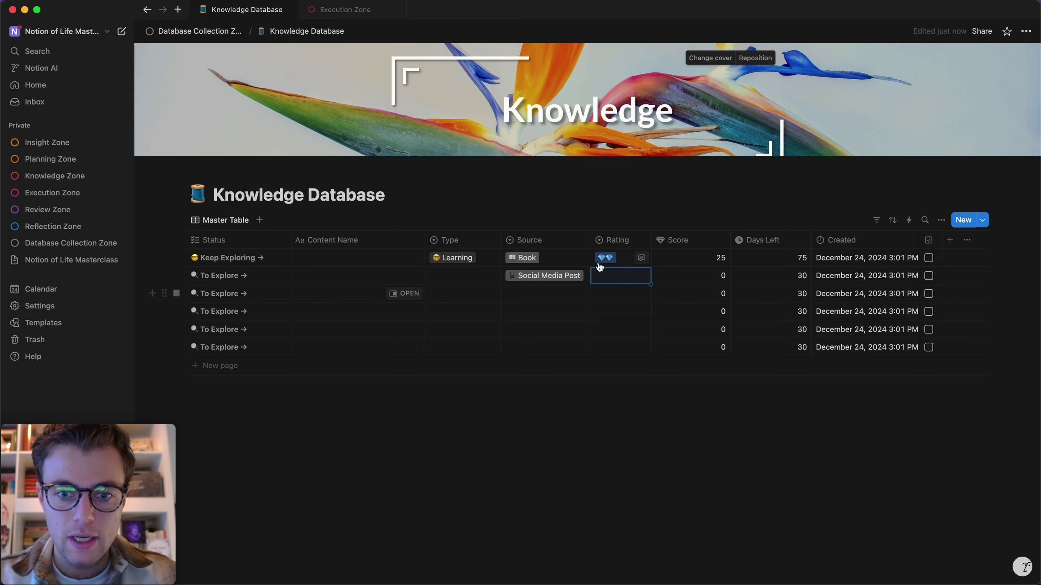
Try three-star and one-star Ratings on the third row to test the Status formula, and clear that row's Rating
left_click(627, 299)
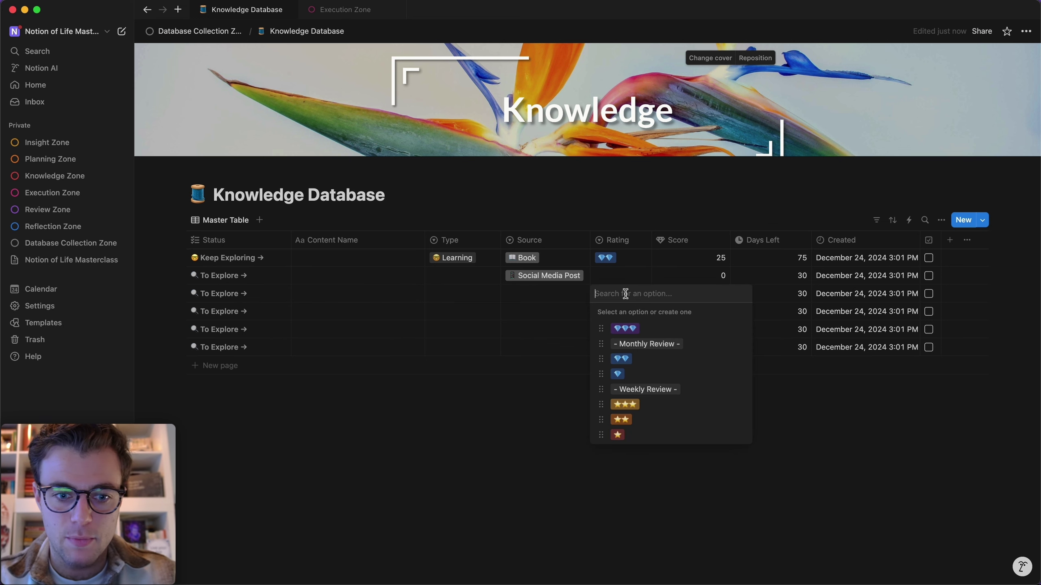
left_click(624, 404)
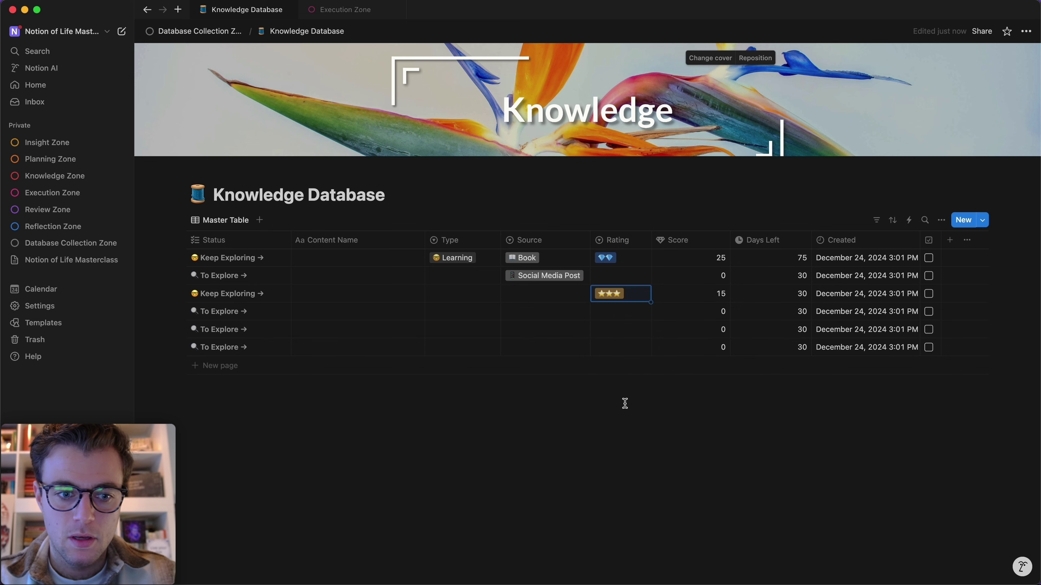
left_click(615, 293)
left_click(635, 439)
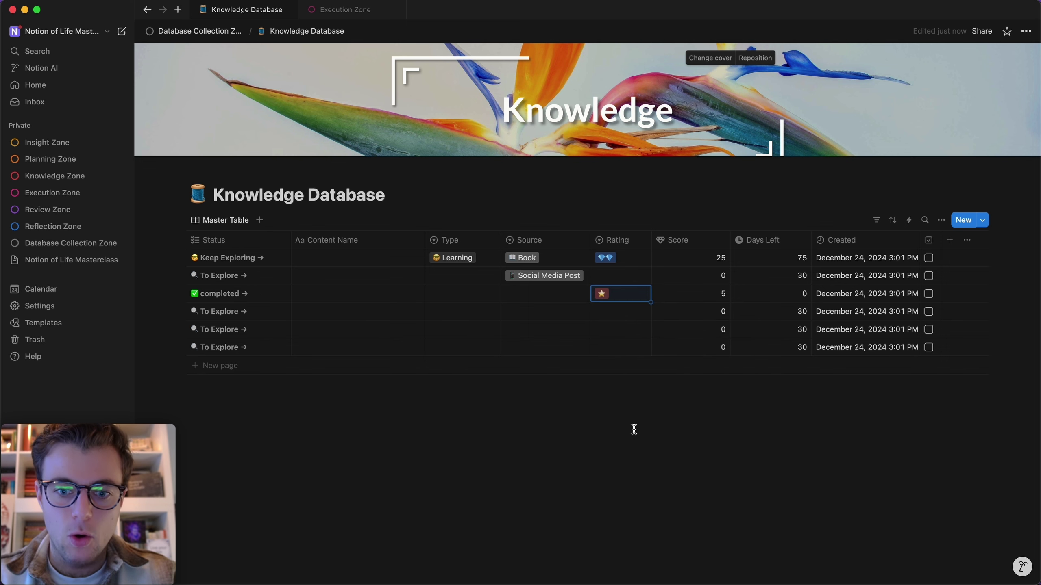
left_click(609, 301)
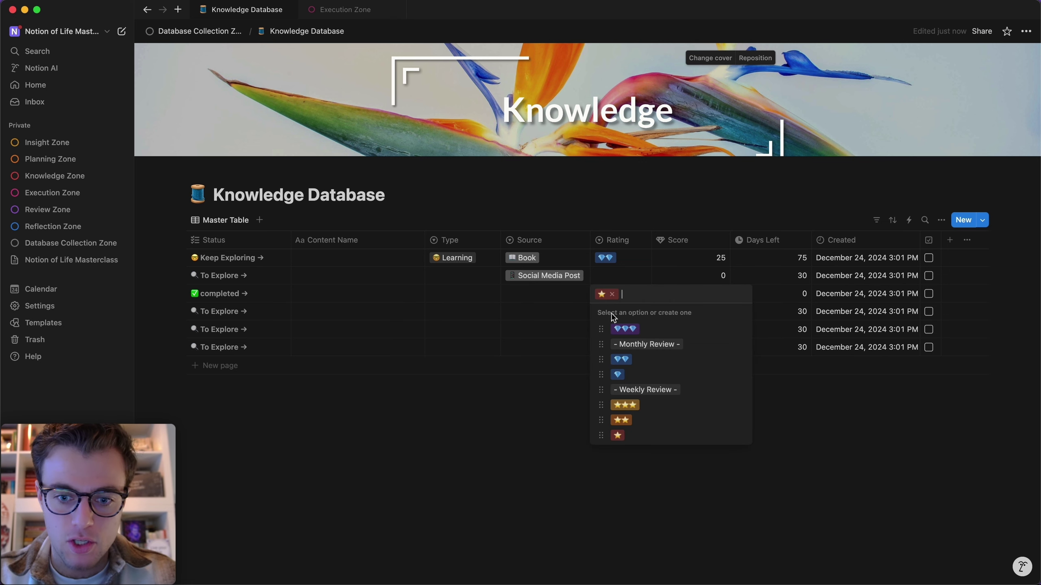
left_click(632, 406)
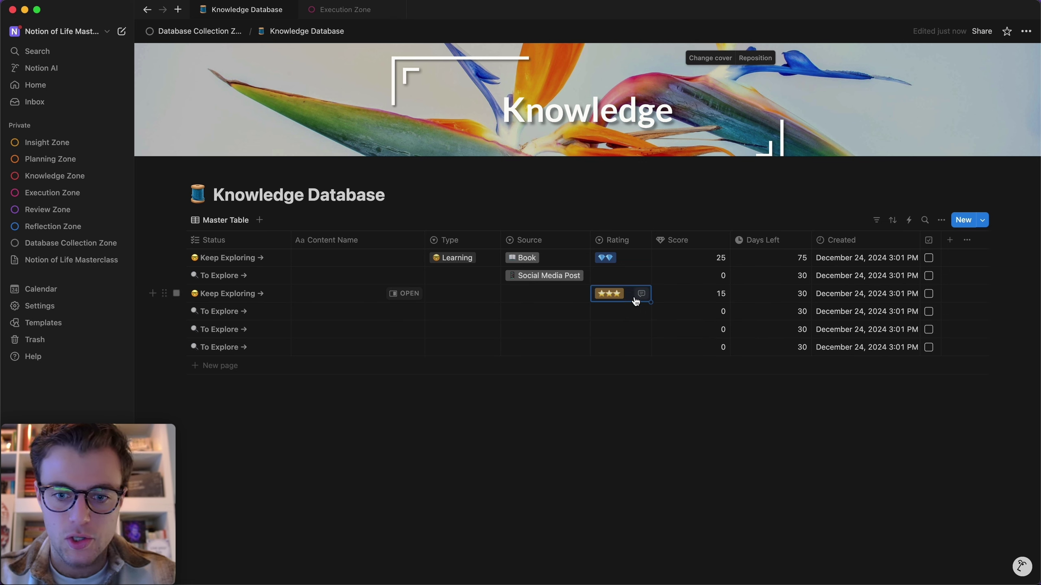
left_click(618, 294)
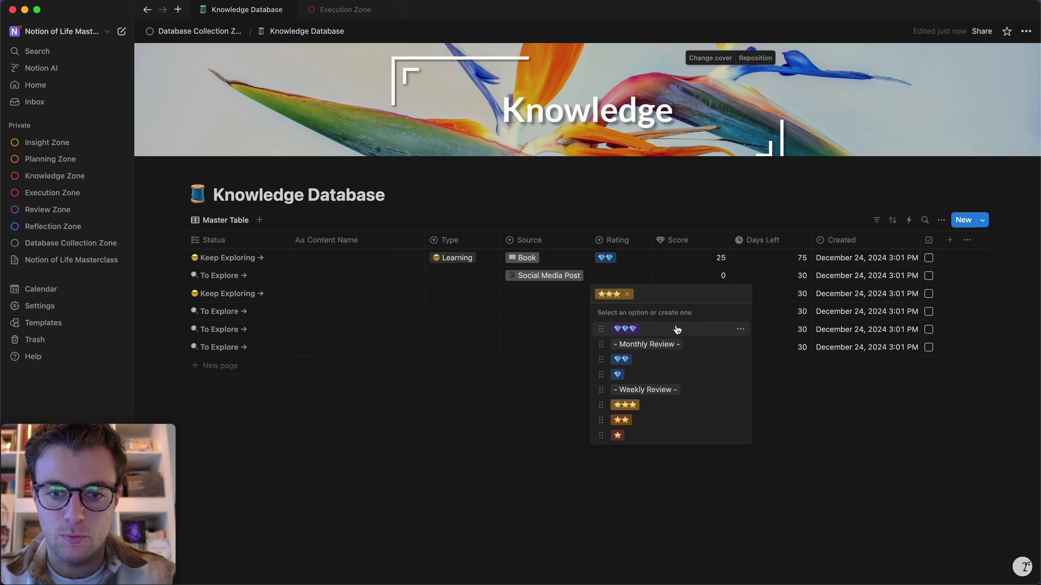
left_click(627, 294)
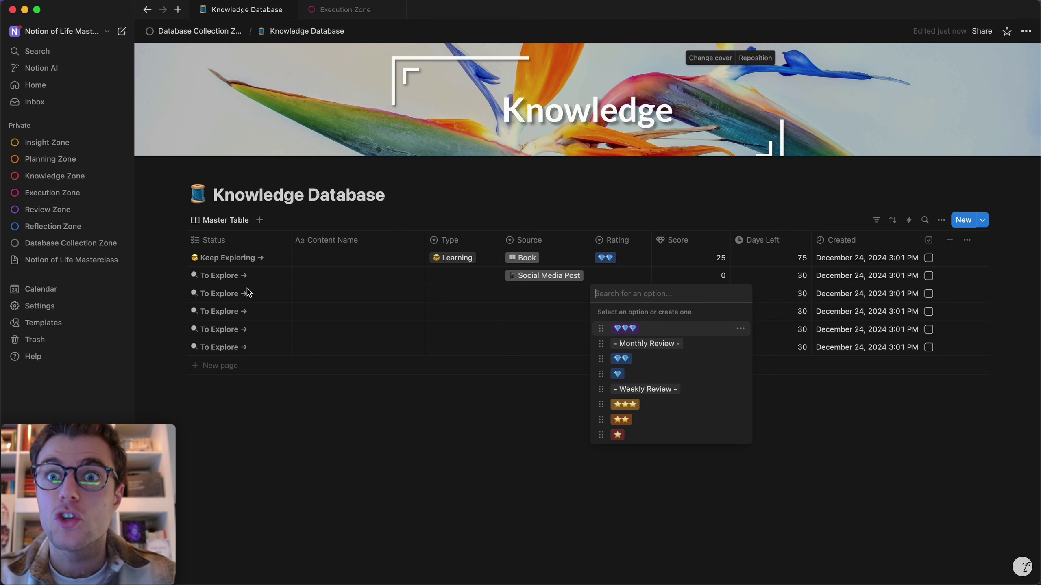
key("Escape")
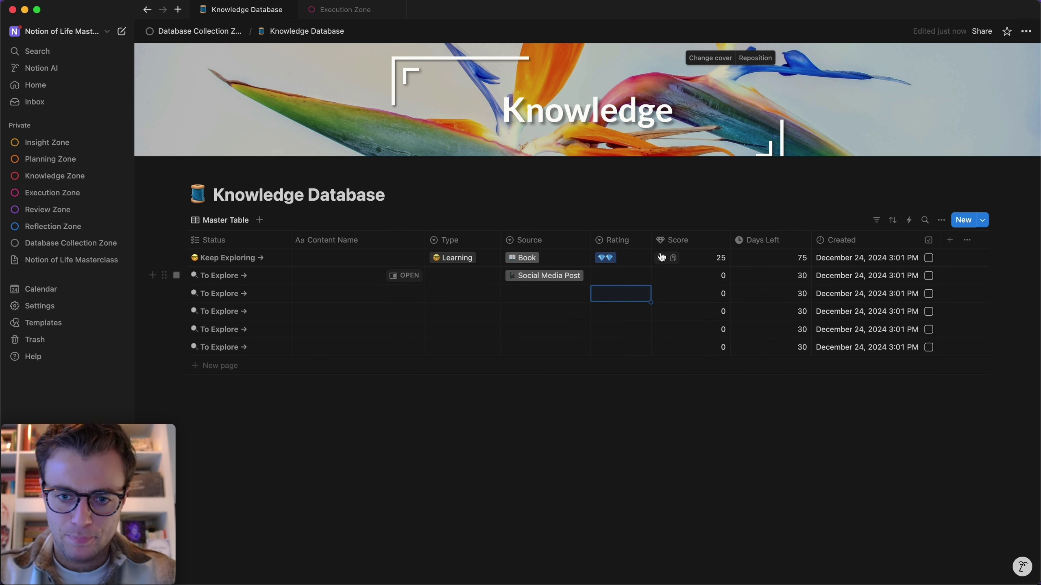
Open the Status formula to review its conditions and close it without editing
left_click_drag(652, 241, 619, 248)
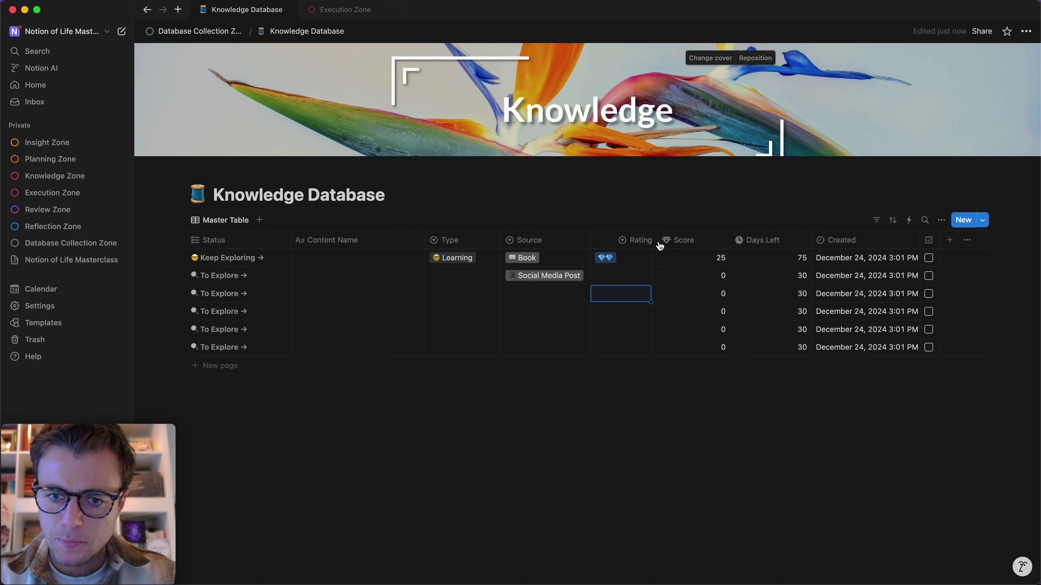
left_click(205, 273)
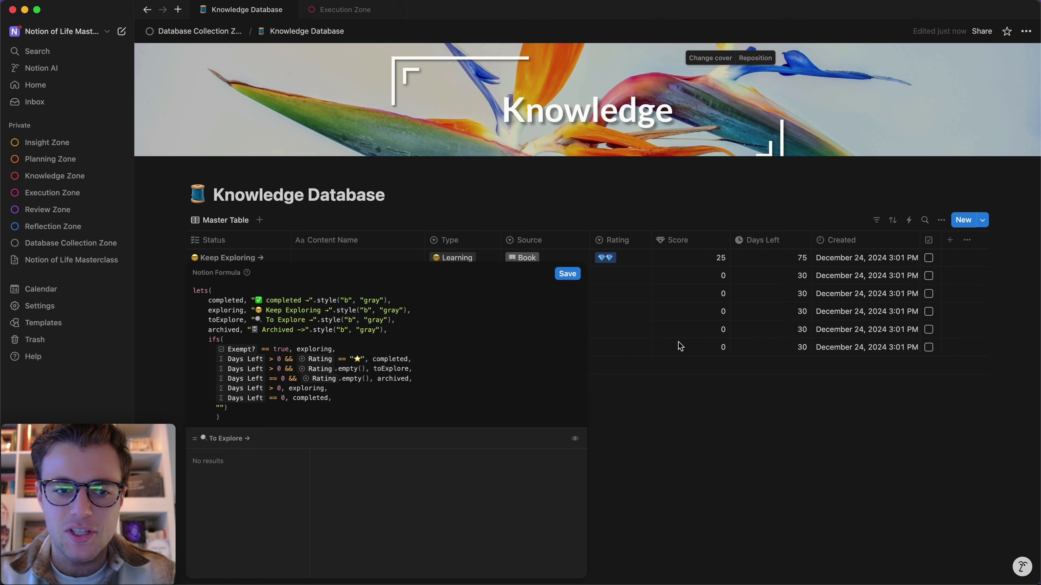
key("Escape")
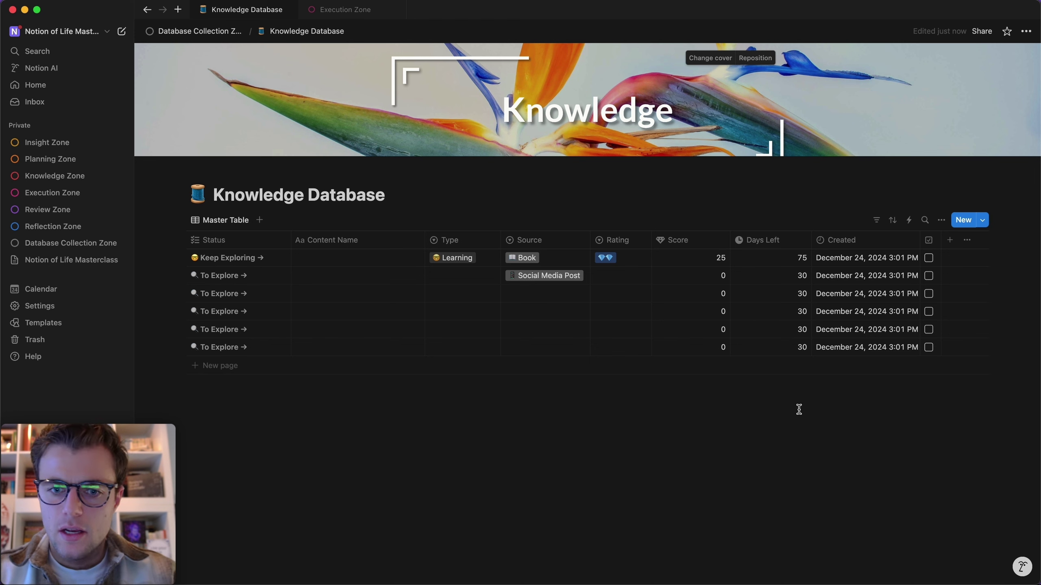
Narrow the Content Name, Type, Score and Days Left columns of the Master Table
left_click_drag(424, 239, 400, 244)
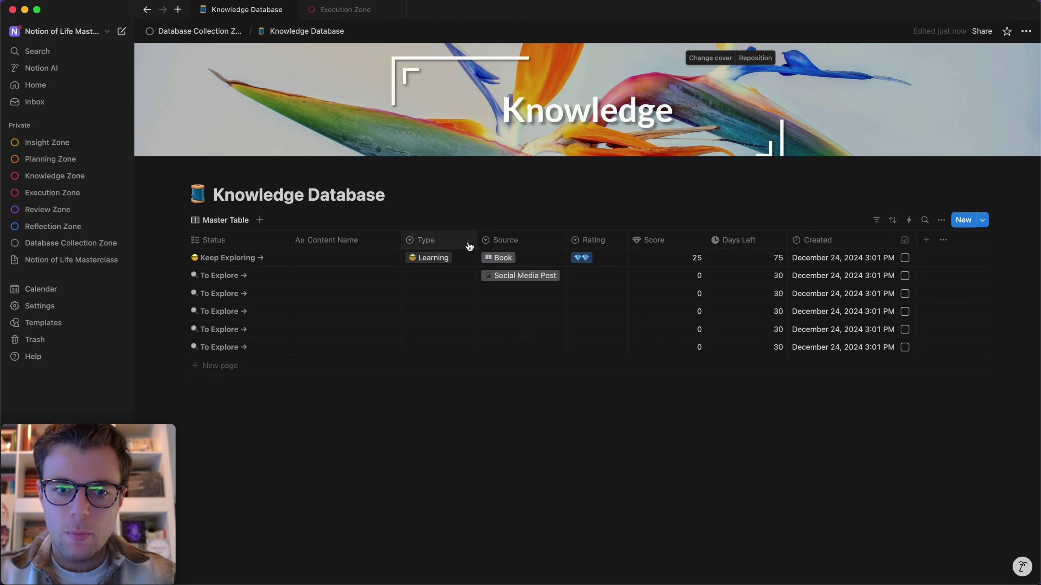
left_click_drag(476, 242, 465, 242)
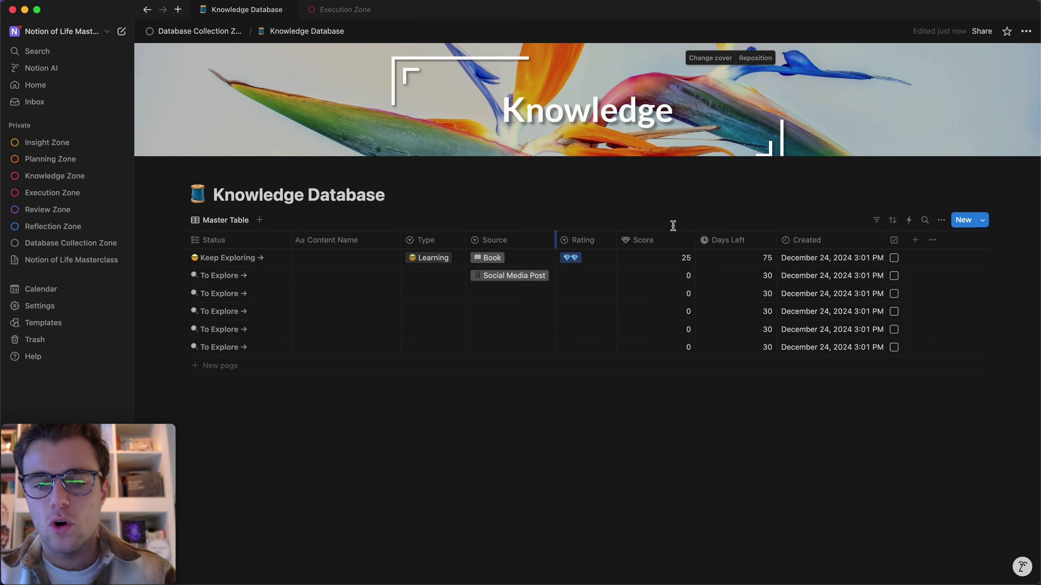
left_click_drag(691, 244, 671, 241)
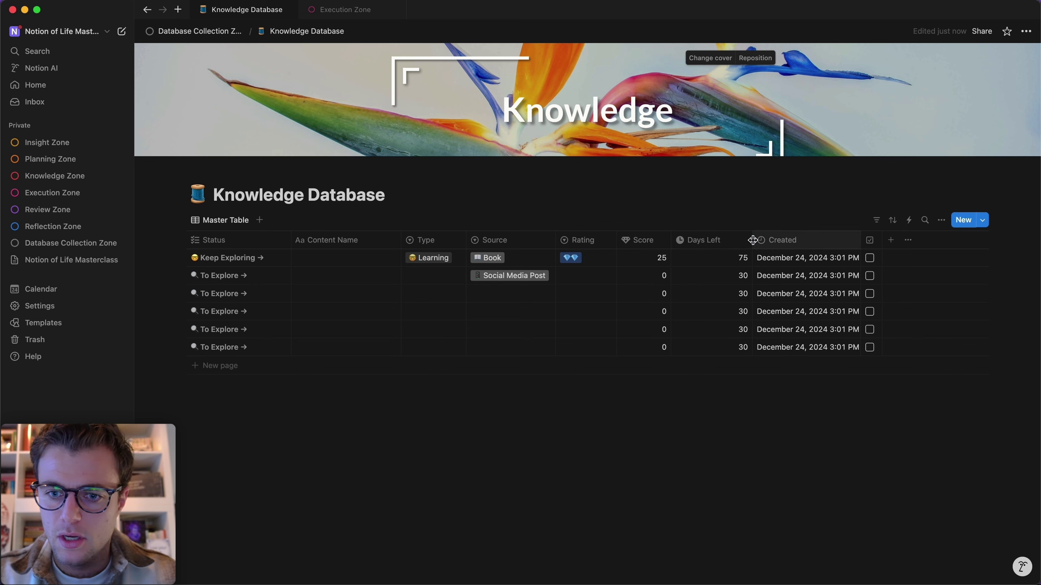
left_click_drag(752, 241, 736, 241)
Add a URL property after the Exempt? checkbox column, keeping URL as its name
scroll(817, 272, "right", 2)
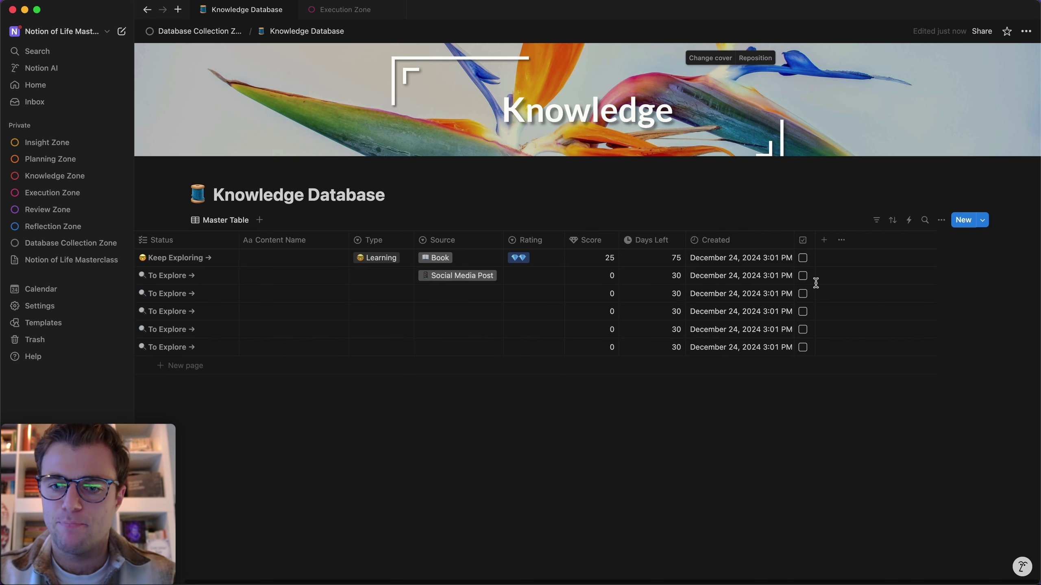
left_click(825, 242)
type("url")
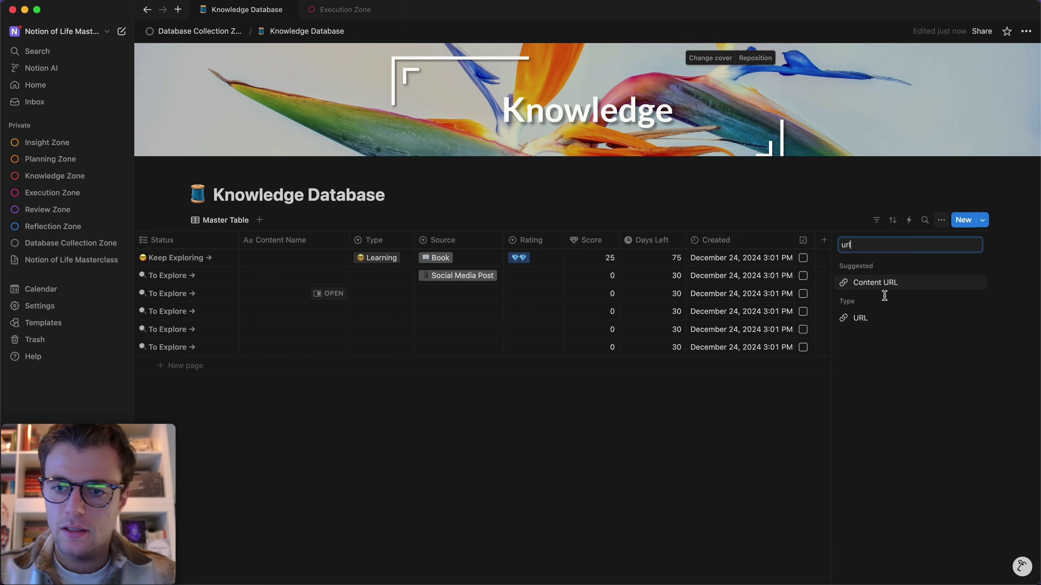
left_click(861, 318)
left_click(729, 490)
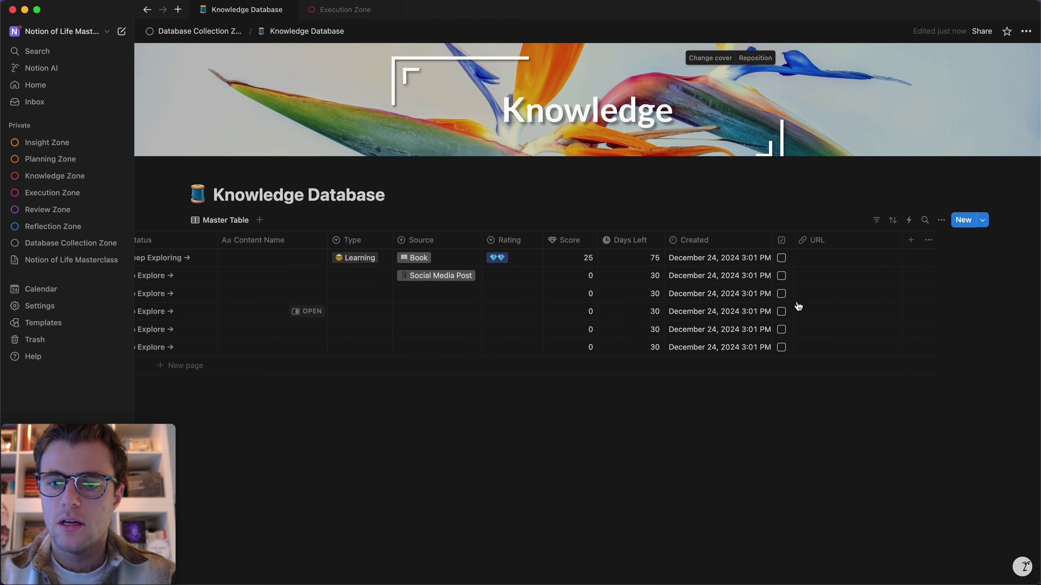
Add a Last edited time property named Last Edited and move its column directly after Created
scroll(861, 266, "right", 1)
scroll(888, 239, "left", 1)
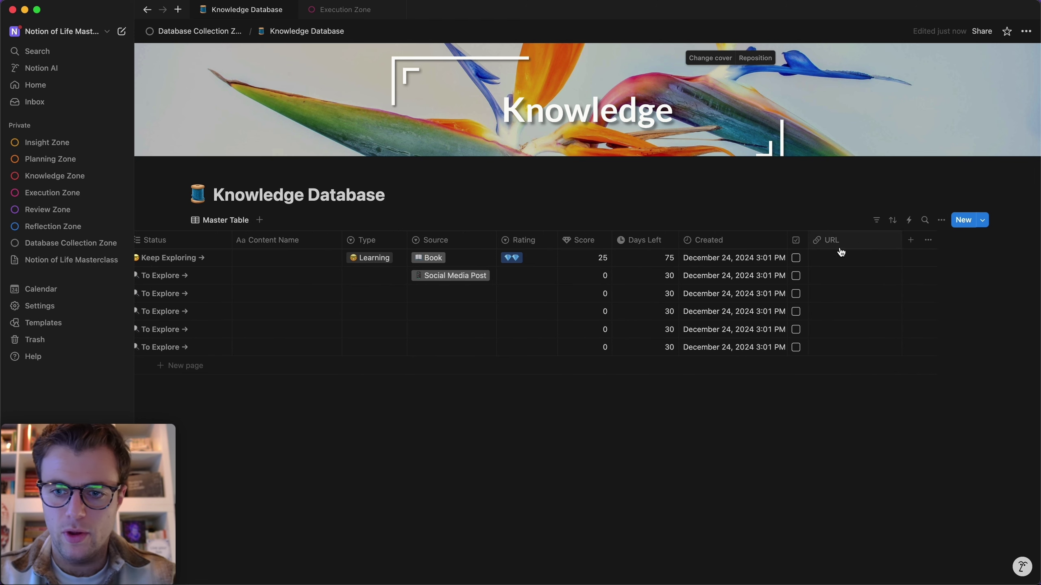
left_click(908, 242)
type("last")
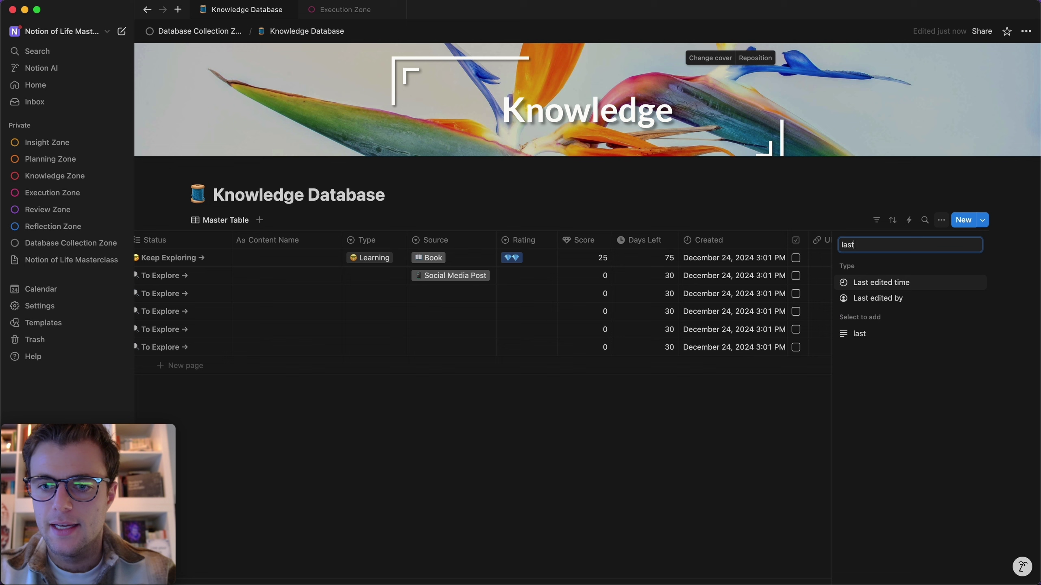
left_click(908, 282)
type("Last")
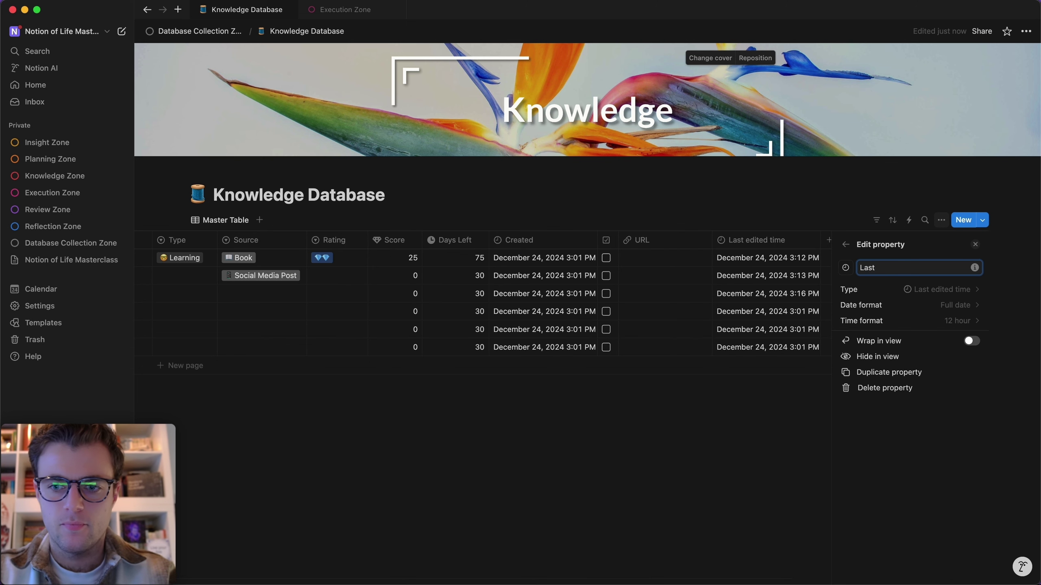
type(" Edited")
left_click(697, 431)
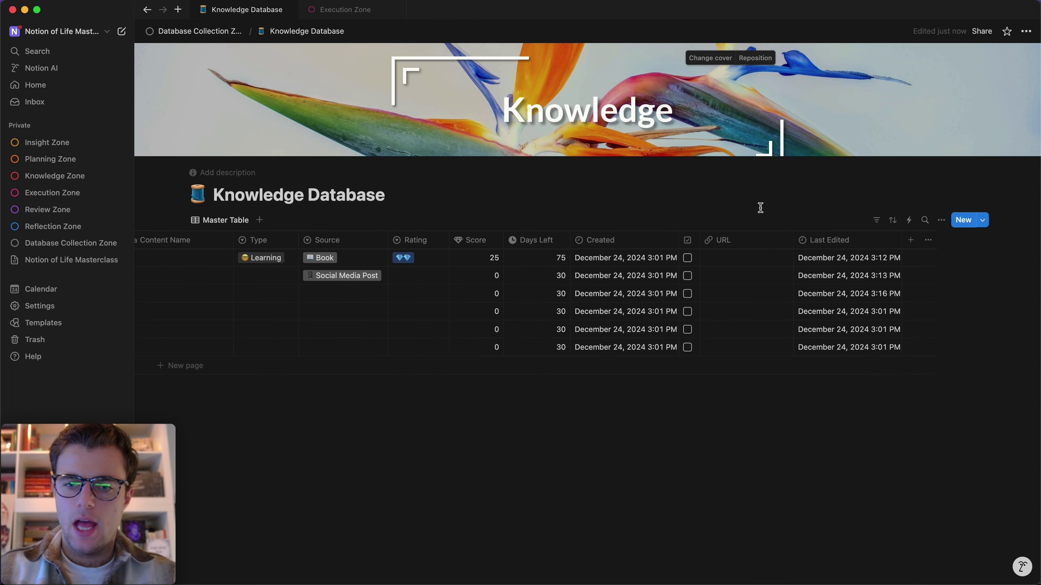
left_click_drag(839, 242, 681, 242)
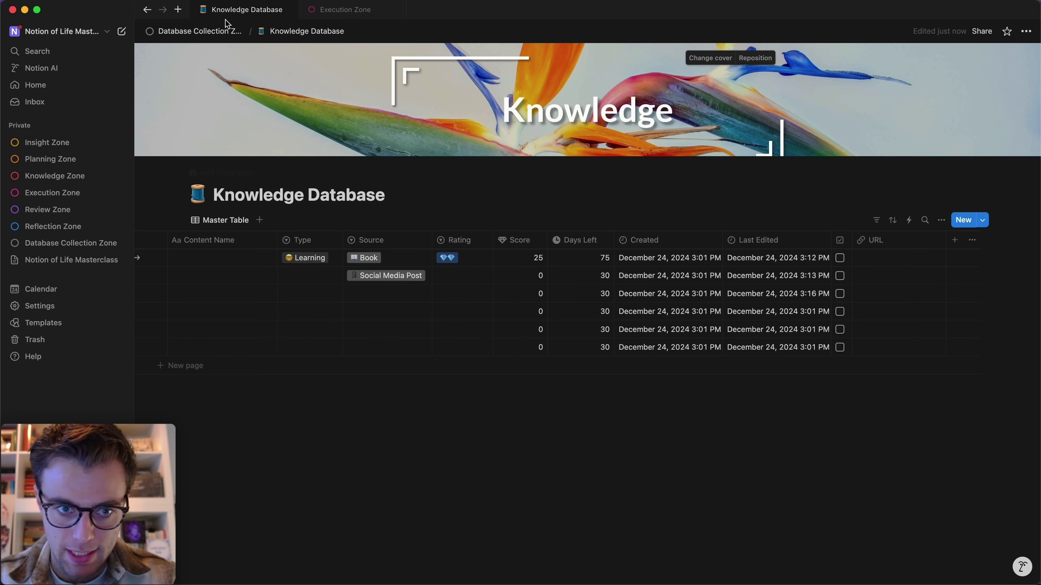
Switch to the A Notion of Life workspace and open the Knowledge Database from its Database Collection Zone
left_click(334, 8)
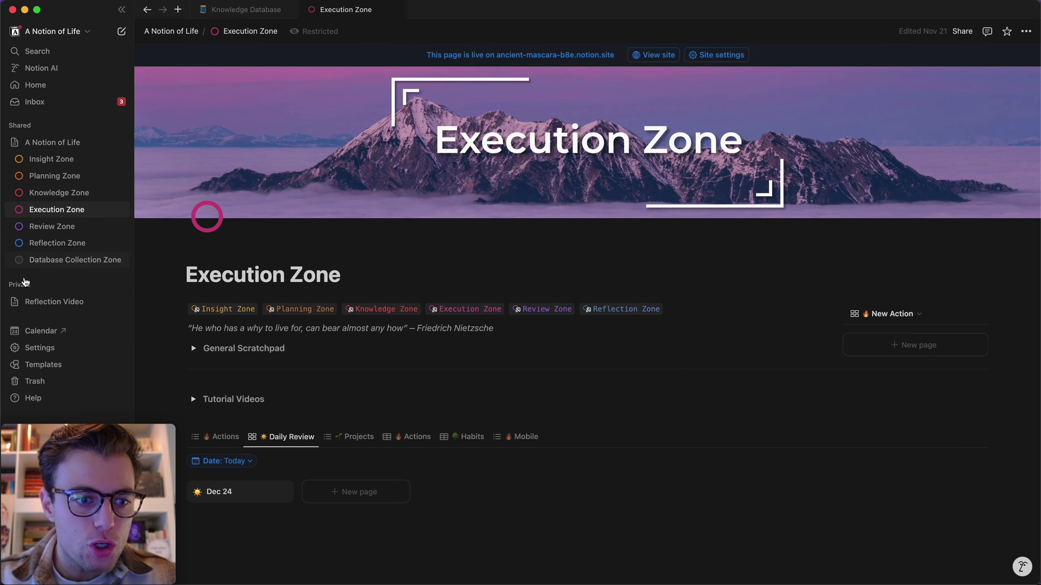
left_click(53, 261)
scroll(555, 437, "down", 6)
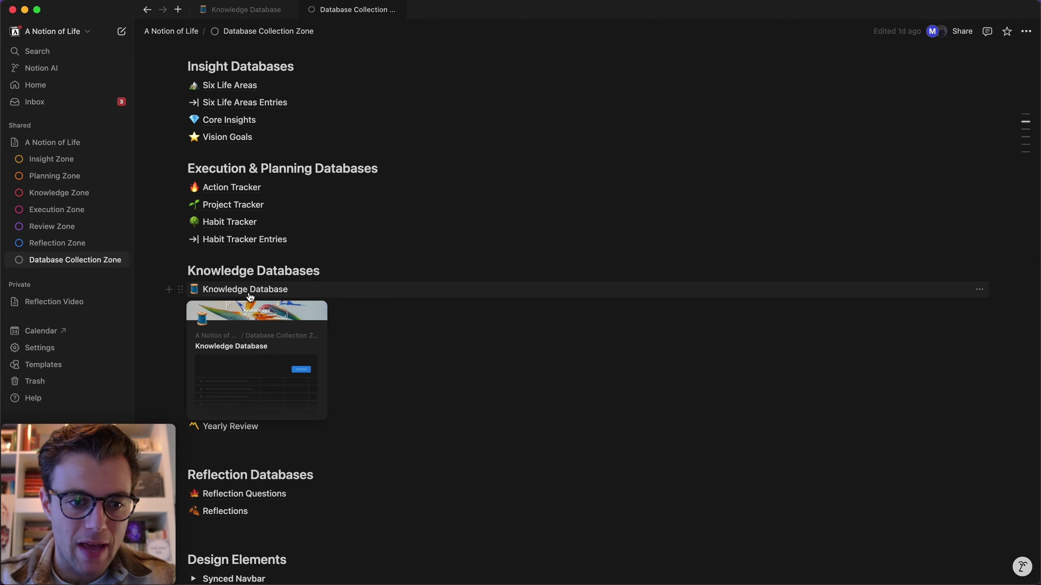
left_click(251, 295)
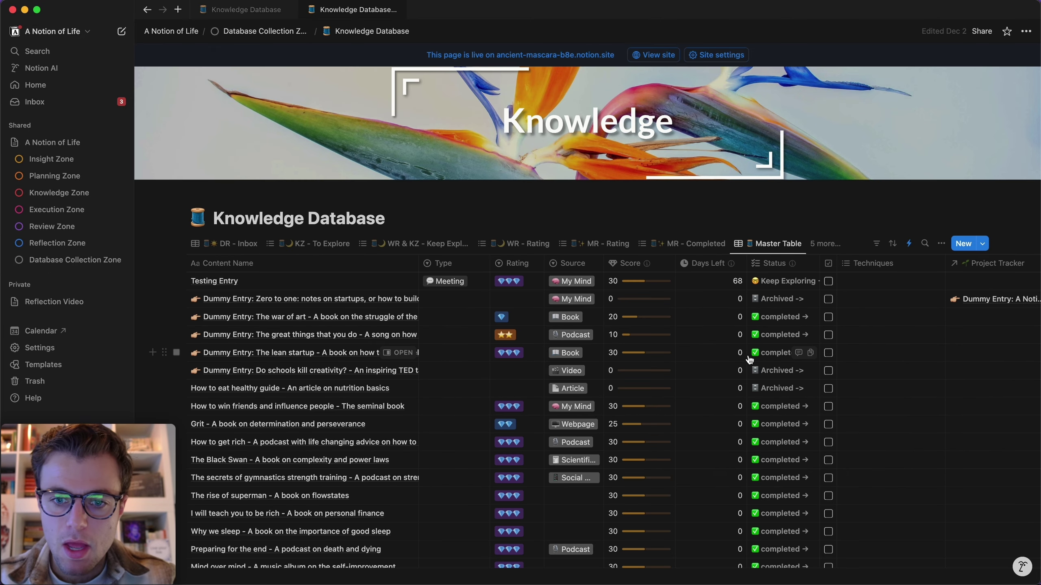
Examine the options offered by the Techniques property of the Testing Entry without selecting any
left_click(752, 282)
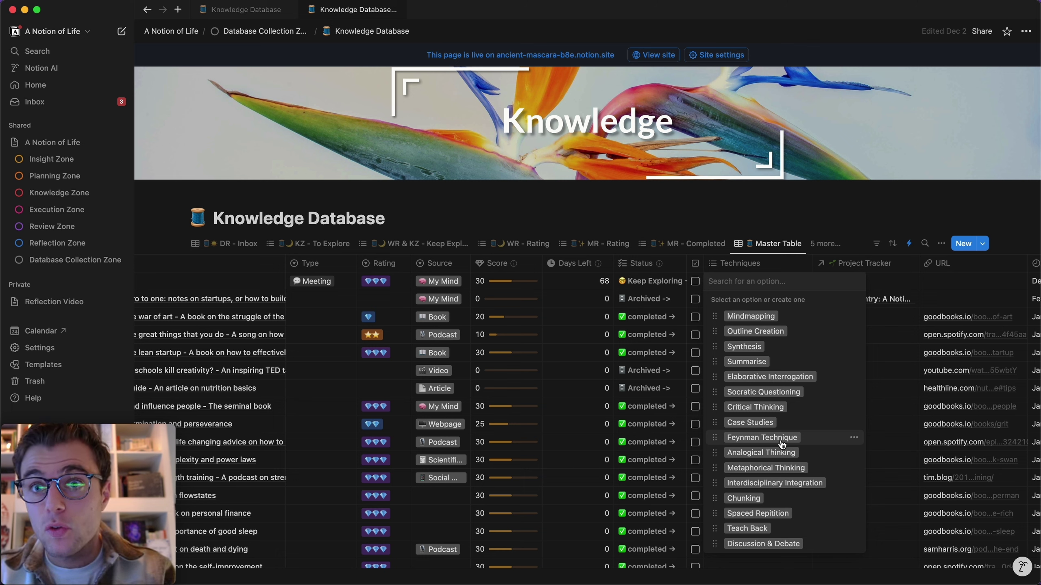
key("Escape")
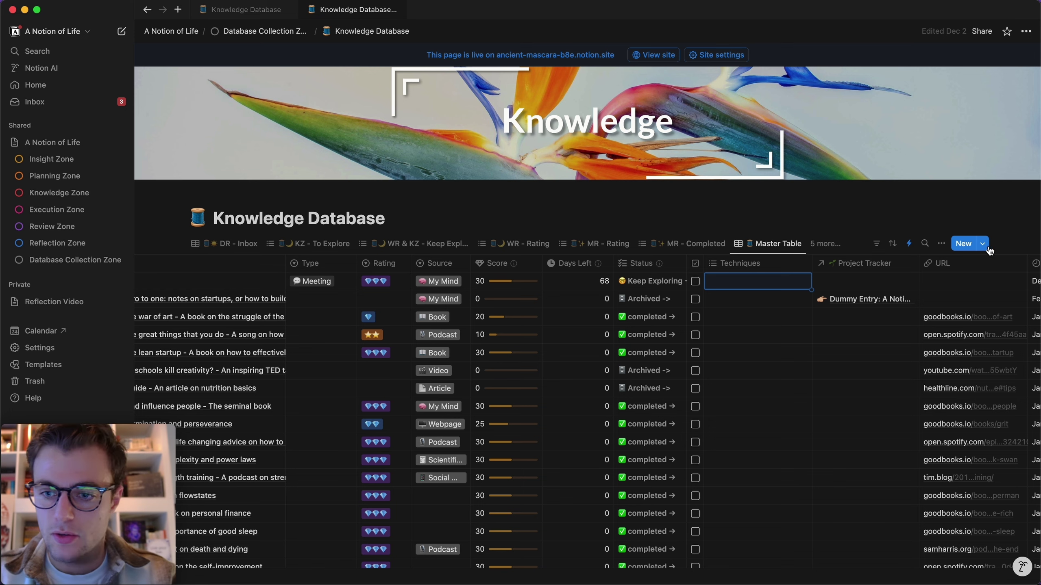
scroll(263, 299, "left", 5)
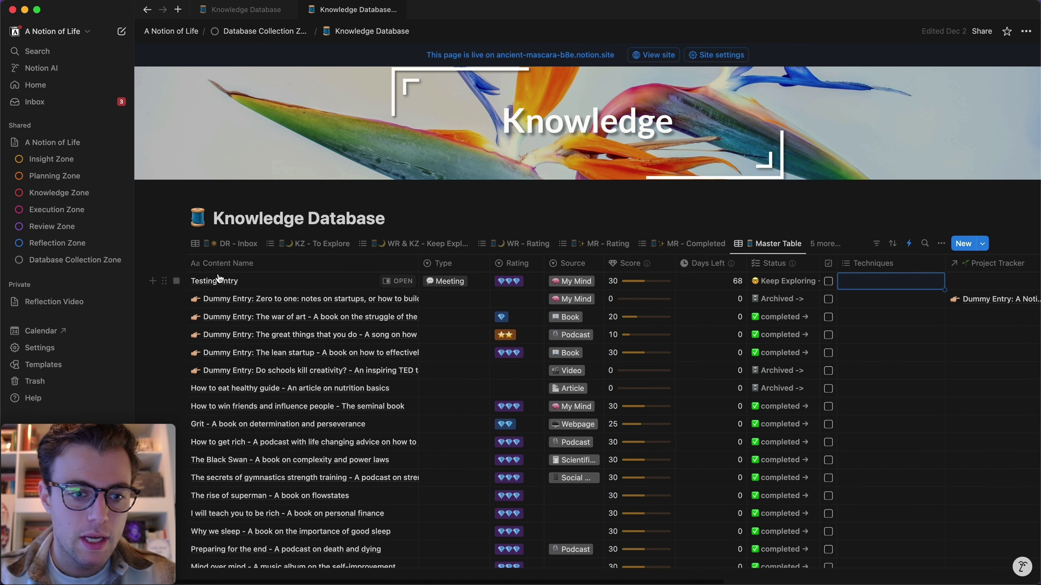
Create a full-page database entry titled "This is a knowledge piece" from the Creative Notes Template
scroll(243, 285, "down", 1)
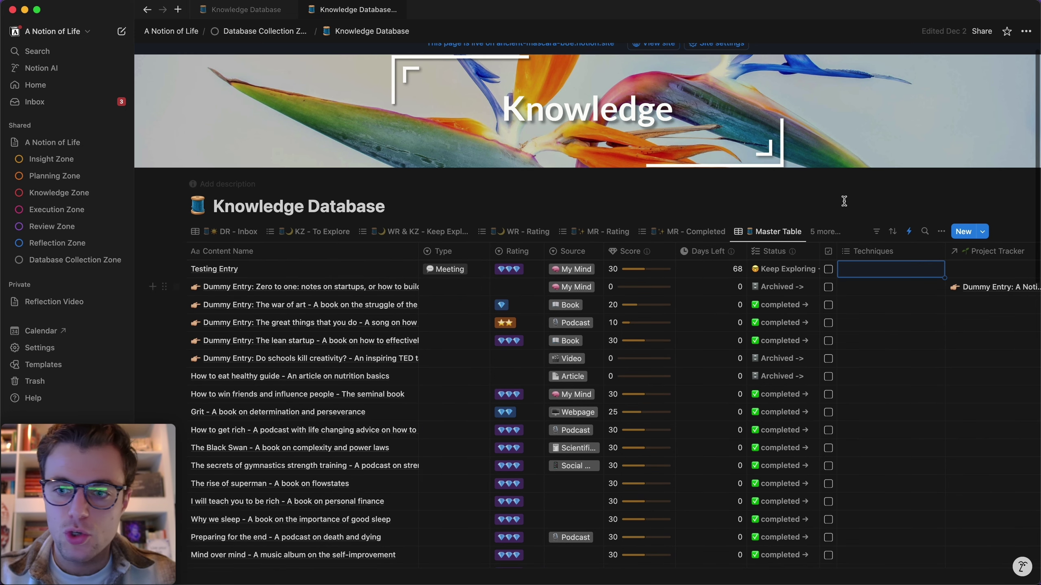
left_click(961, 231)
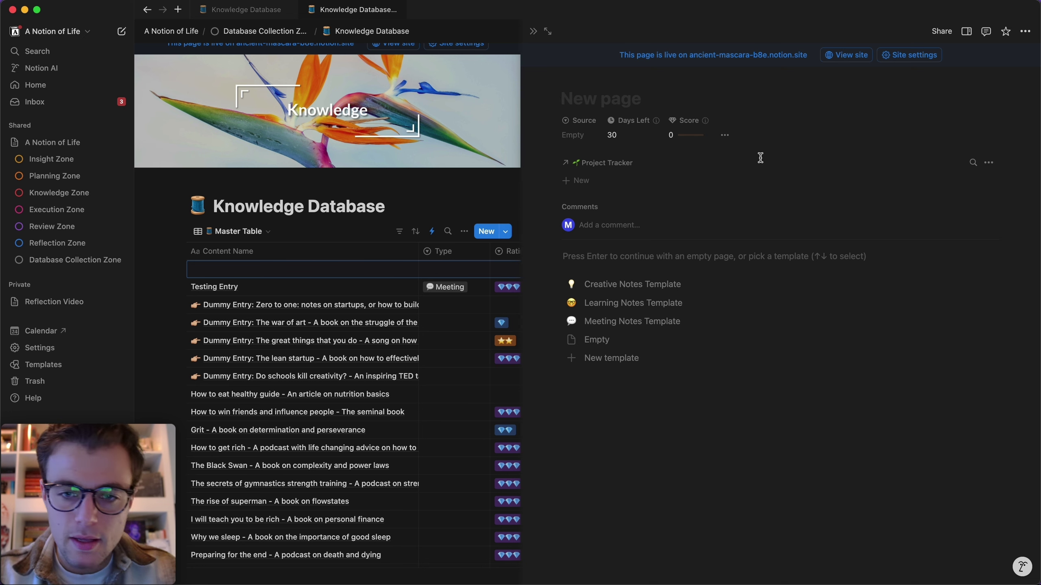
type("This is a knowledge pi")
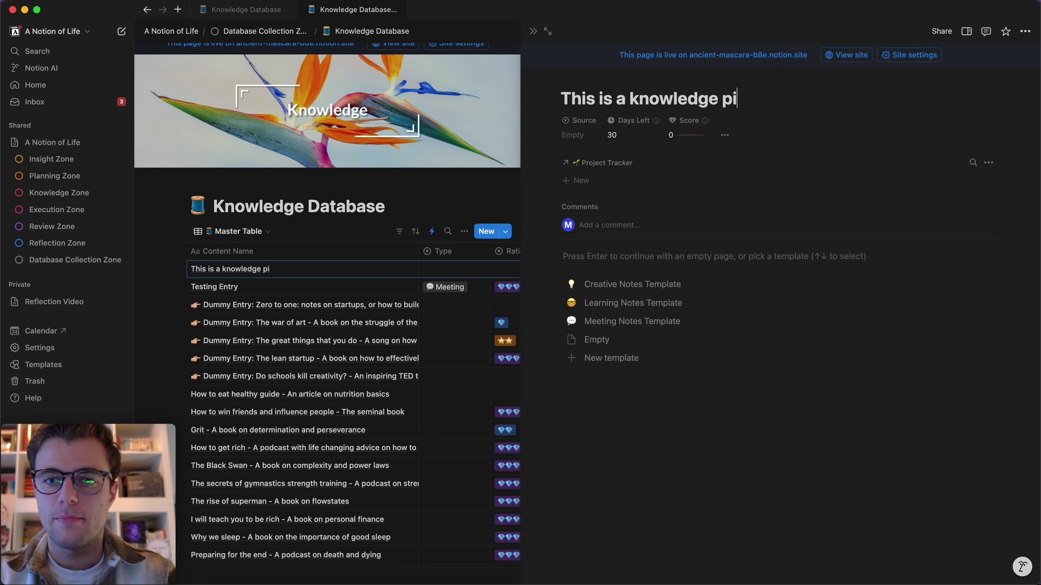
type("ece")
key("super+Return")
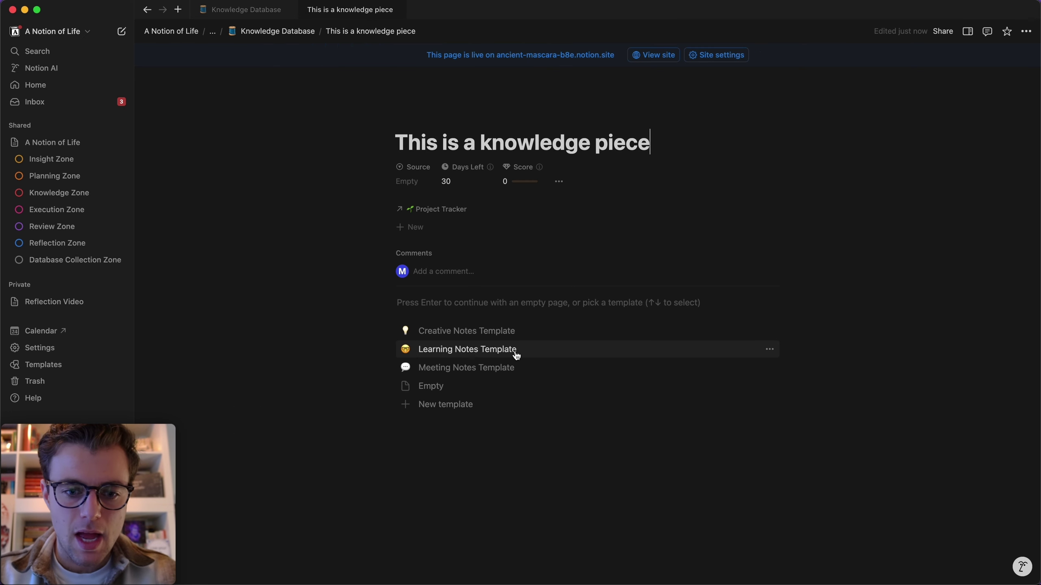
left_click(459, 337)
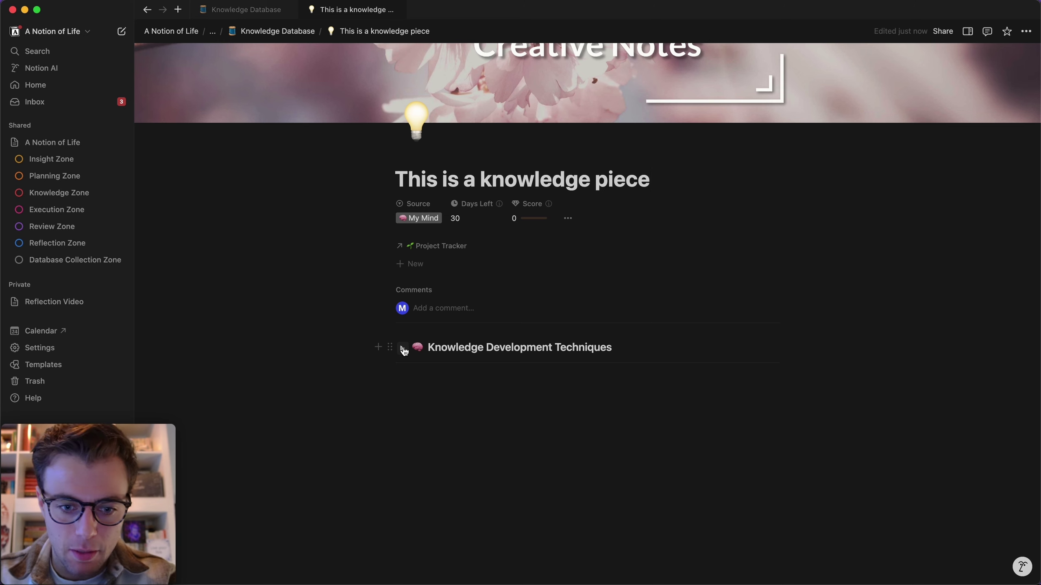
Expand Knowledge Development Techniques and add a Heading 1 below it reading "Presentation on charisma & confidence"
left_click(403, 349)
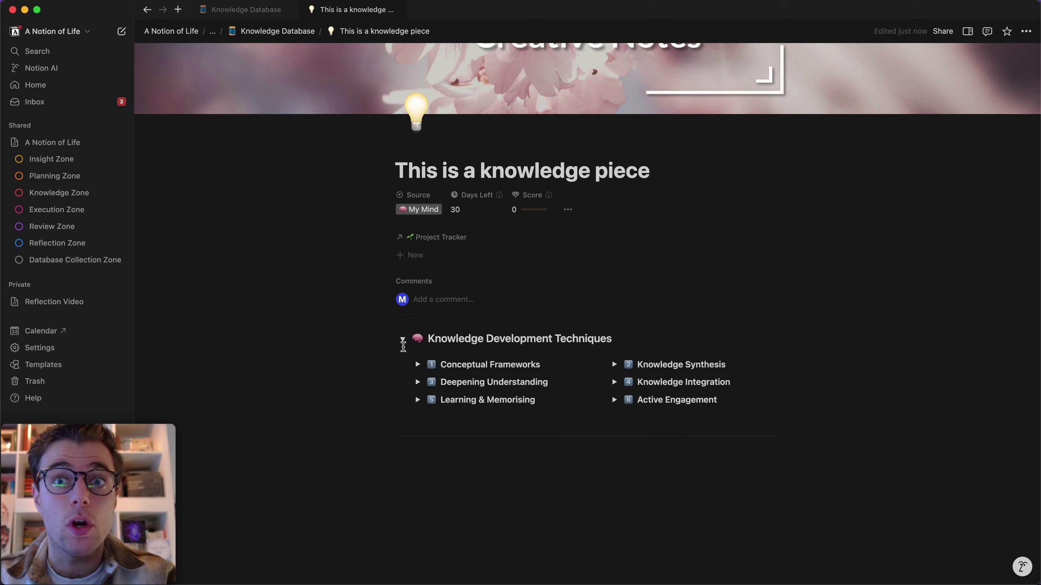
left_click(483, 516)
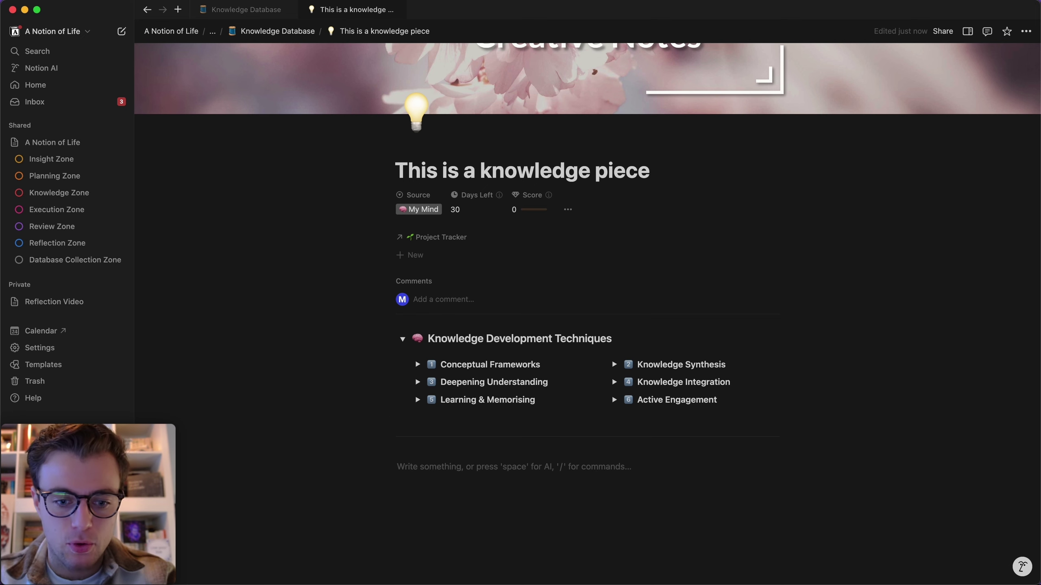
scroll(586, 312, "down", 3)
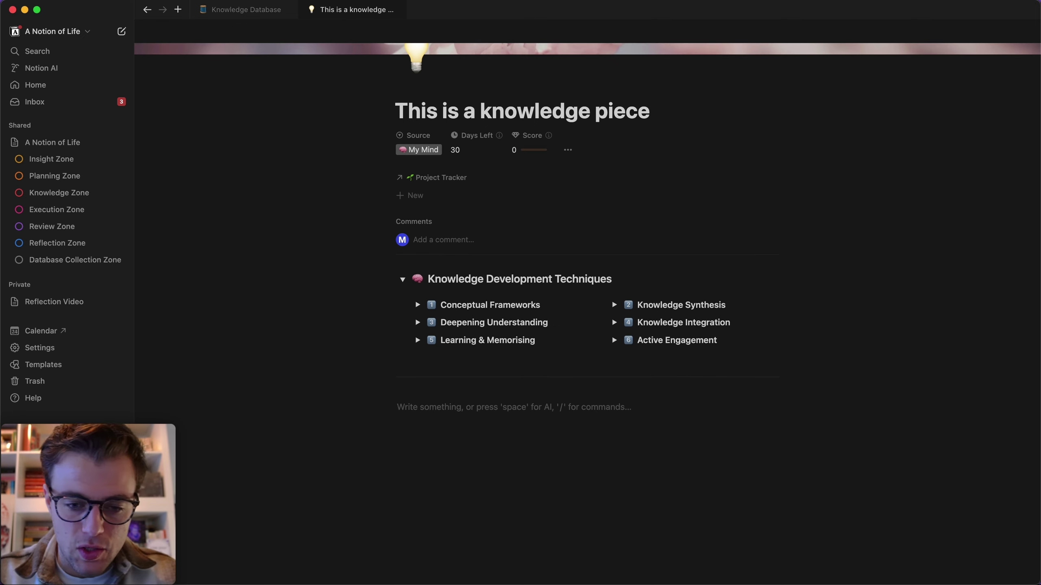
type("/h1")
key("Return")
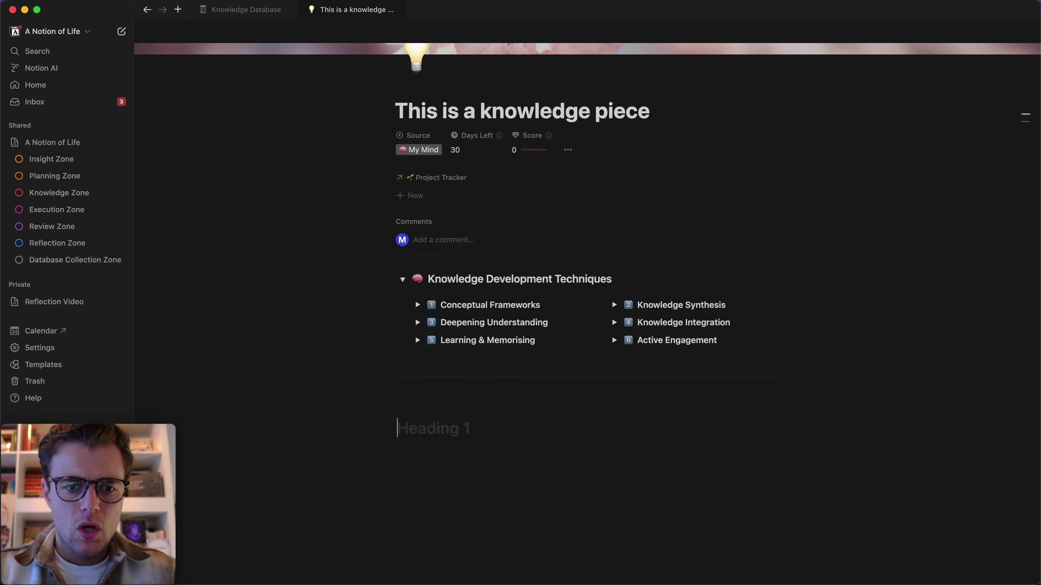
type("Presentation on p")
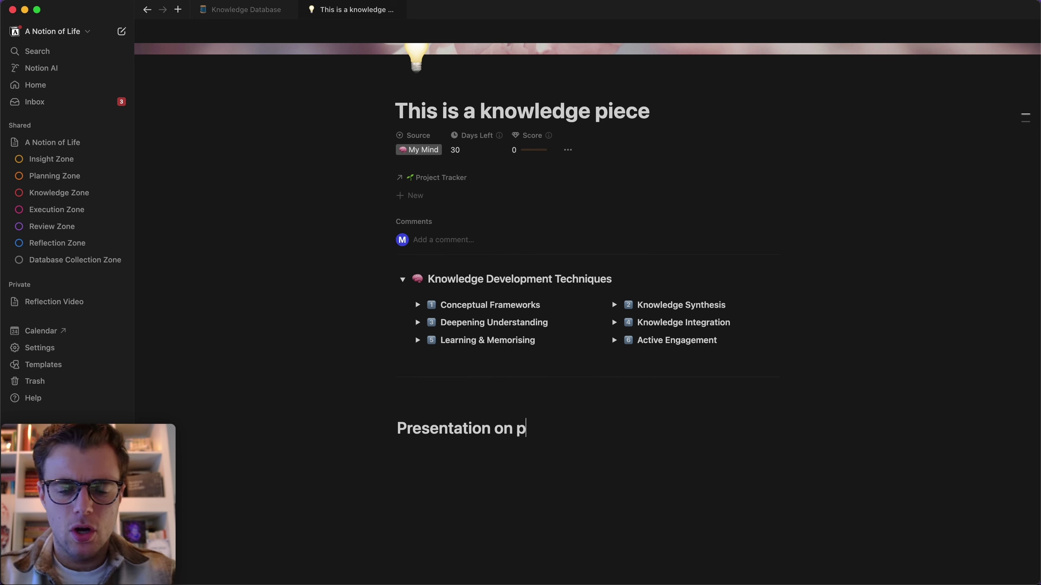
key("BackSpace")
type("charisma 7")
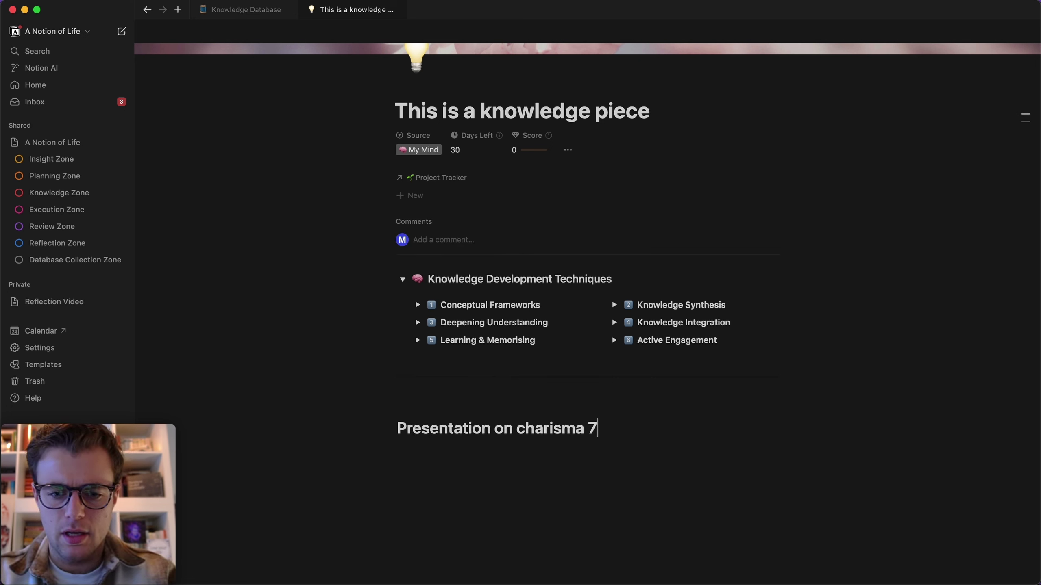
key("BackSpace")
type("& confidence")
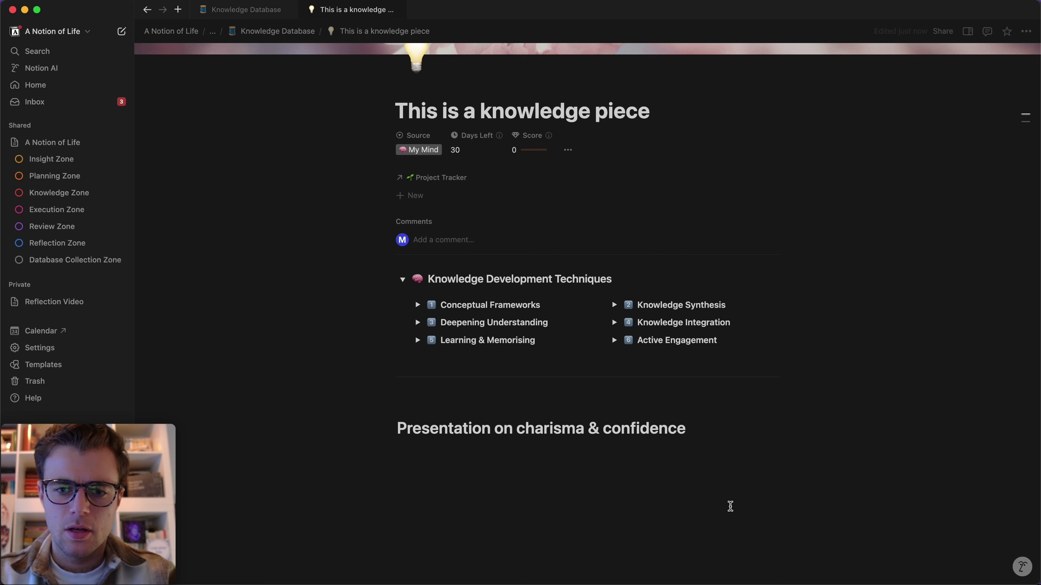
key("Return")
Expand the Conceptual Frameworks section and insert the Mindmapping template through its shortcut there
left_click(417, 304)
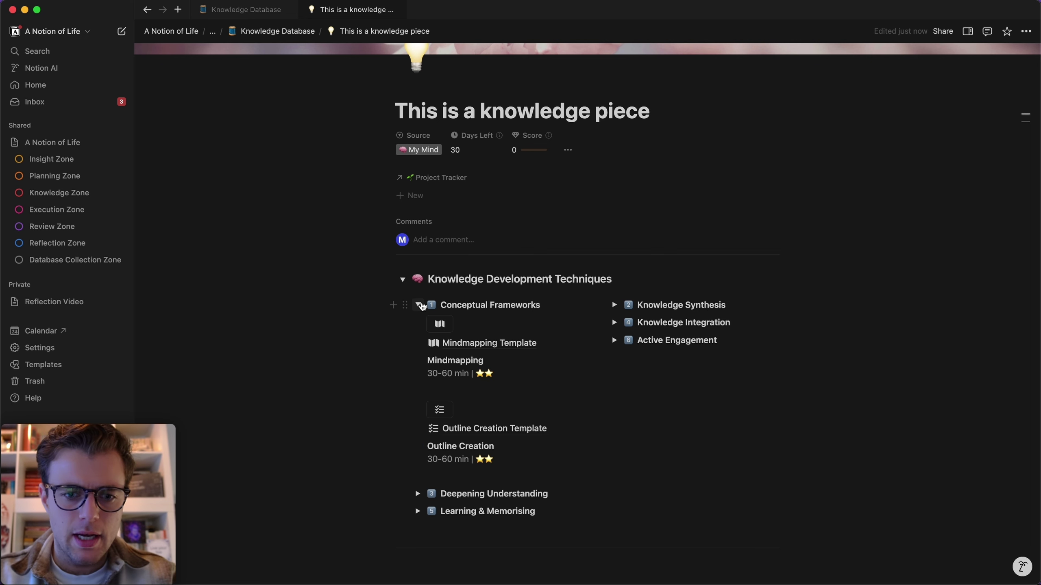
scroll(418, 304, "down", 5)
scroll(491, 459, "up", 1)
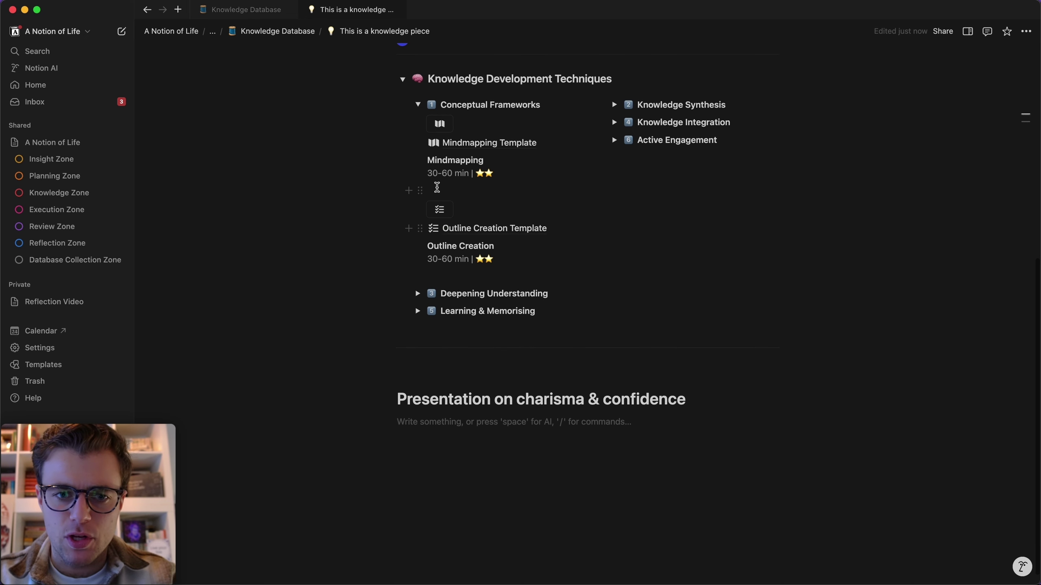
left_click(440, 125)
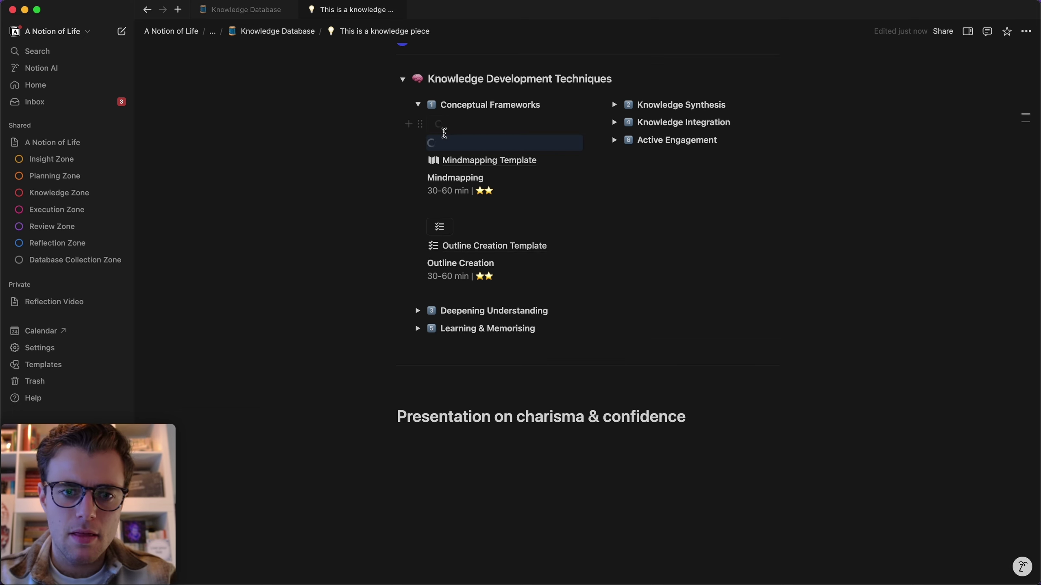
Move the inserted Mindmapping Template page below the Presentation on charisma & confidence heading, turn it into text and delete its title line
left_click_drag(420, 143, 394, 412)
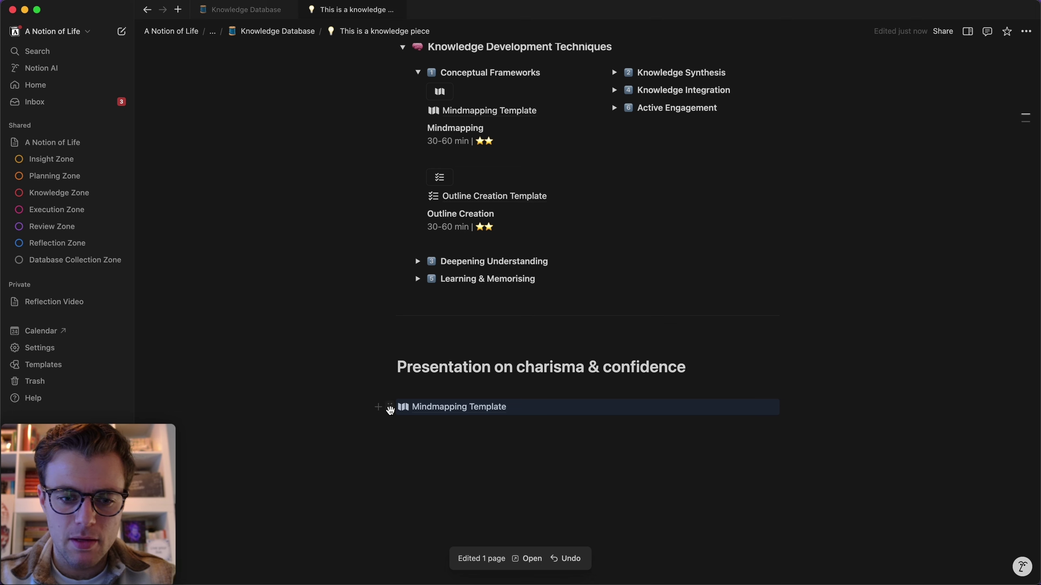
left_click(390, 408)
mouse_move(312, 349)
left_click(438, 159)
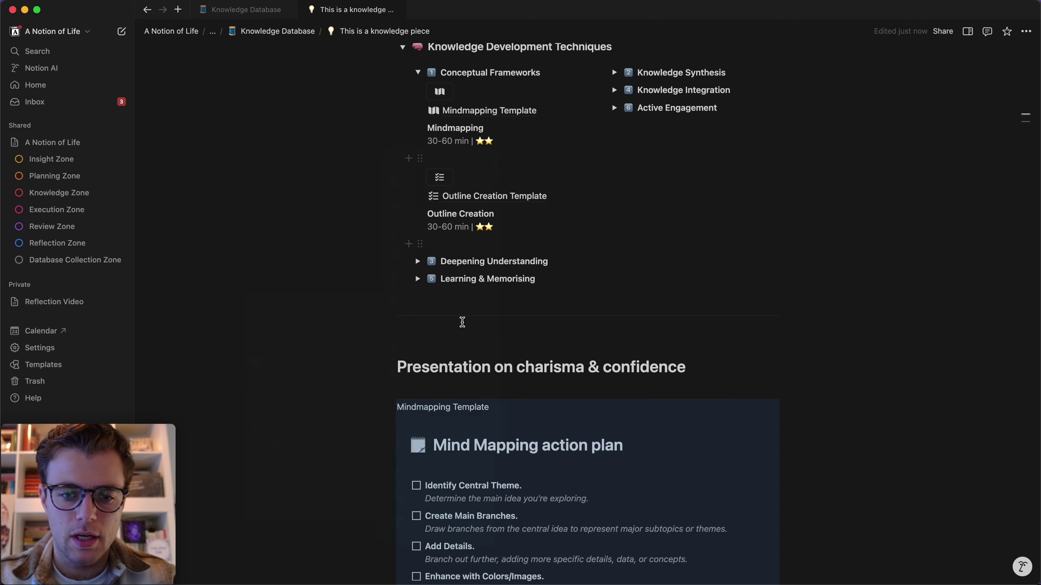
left_click_drag(491, 407, 363, 411)
key("BackSpace")
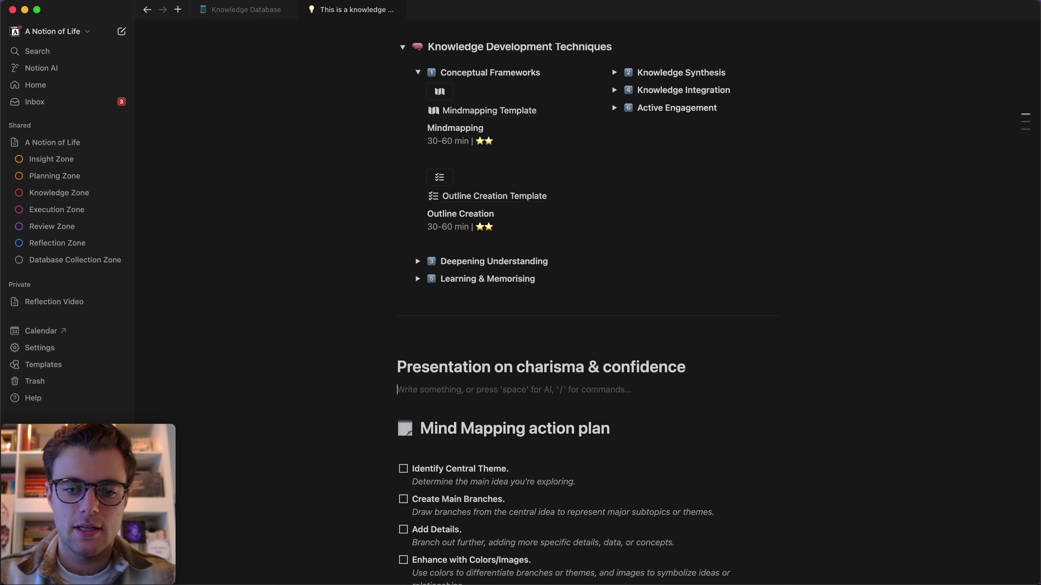
Check off Identify Central Theme and Create Main Branches in the Mind Mapping action plan, and highlight the difficulty rating below it
scroll(406, 359, "down", 5)
scroll(406, 359, "down", 1)
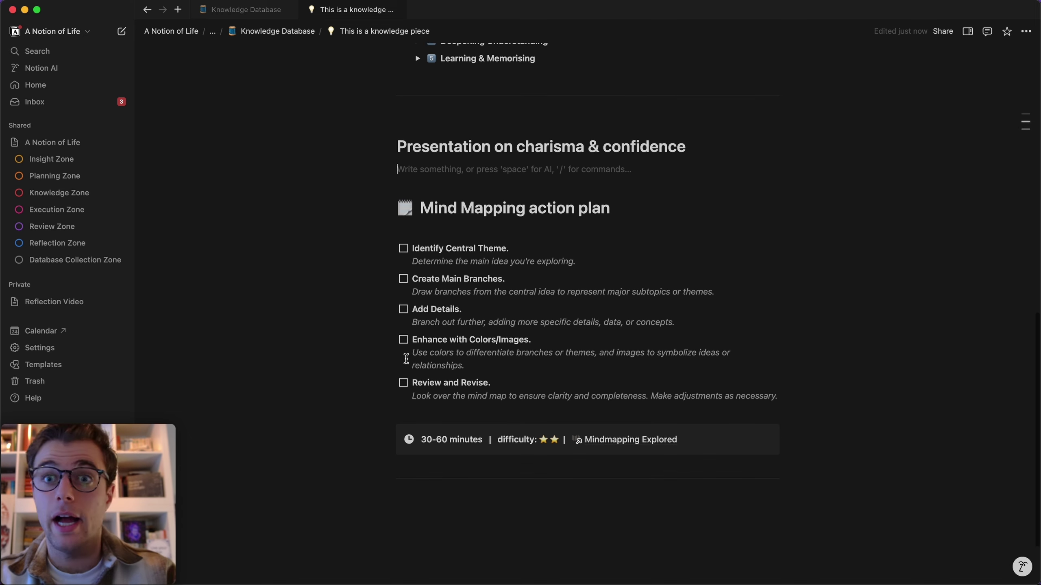
scroll(406, 359, "up", 1)
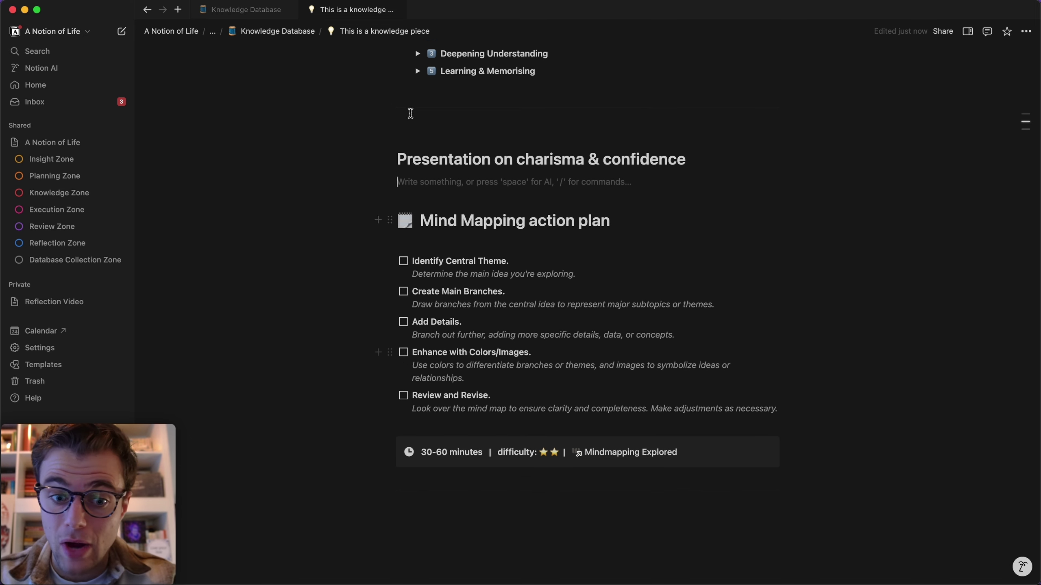
left_click(404, 262)
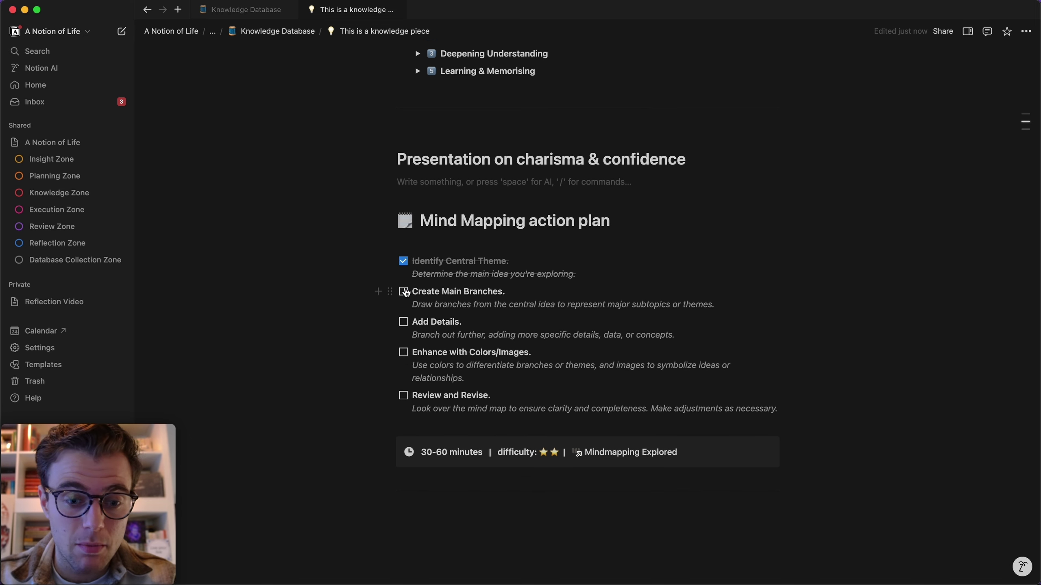
left_click(403, 292)
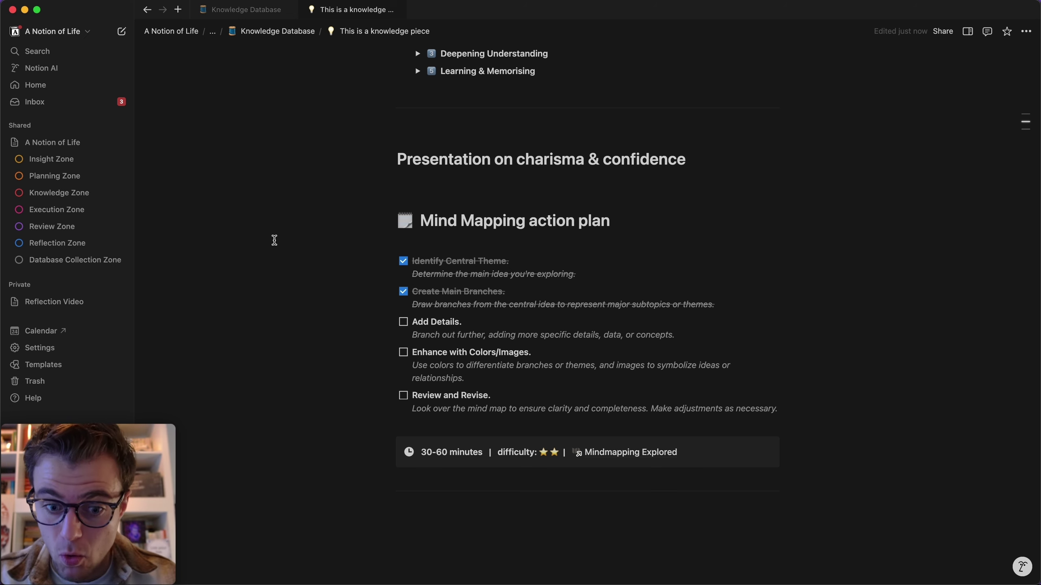
left_click_drag(426, 453, 556, 451)
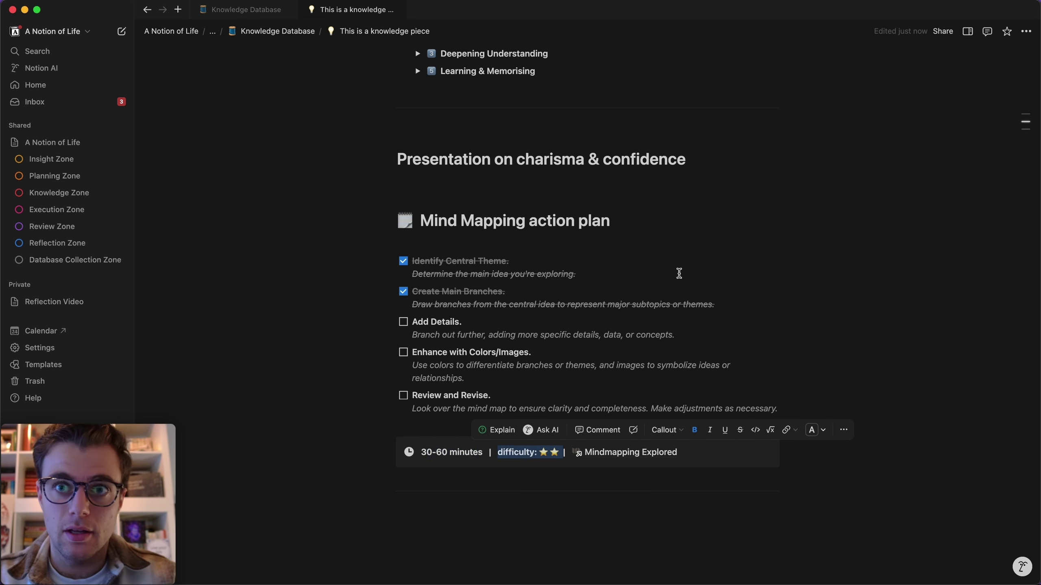
left_click(691, 266)
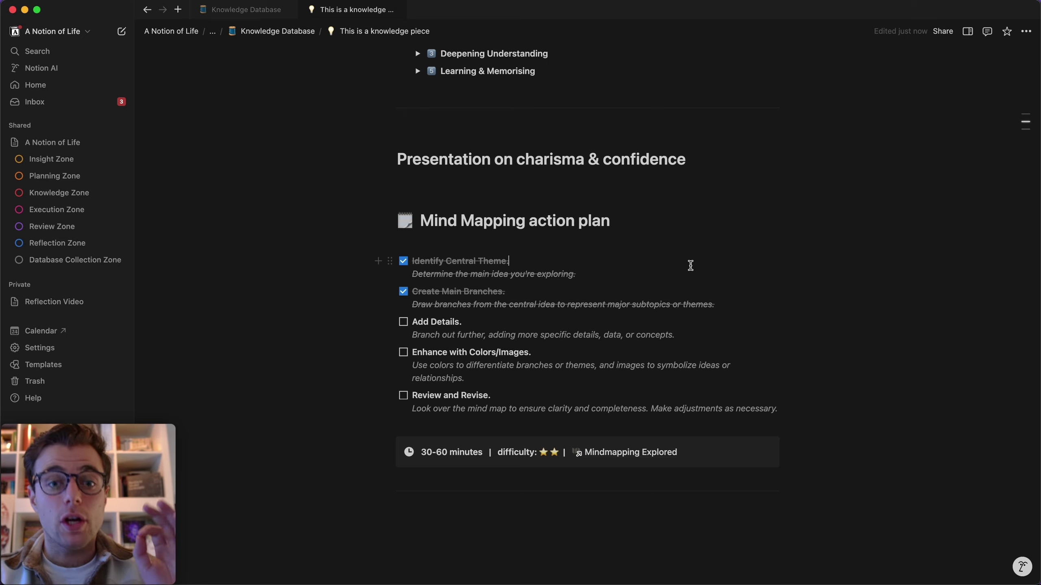
Examine the property group containing Techniques in the page's layout customization, and leave the layout editor
scroll(691, 265, "up", 2)
scroll(690, 266, "up", 10)
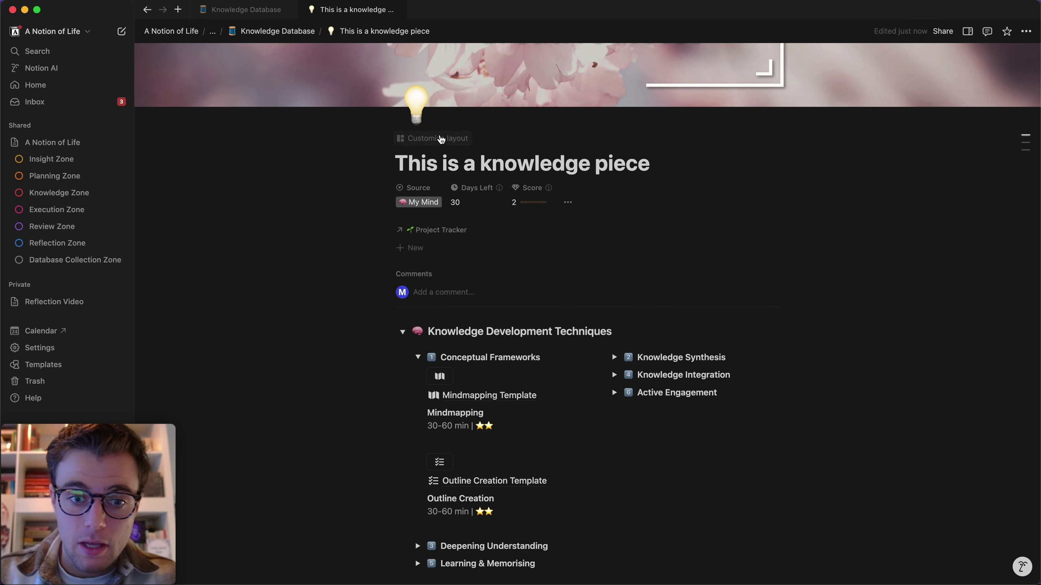
left_click(441, 139)
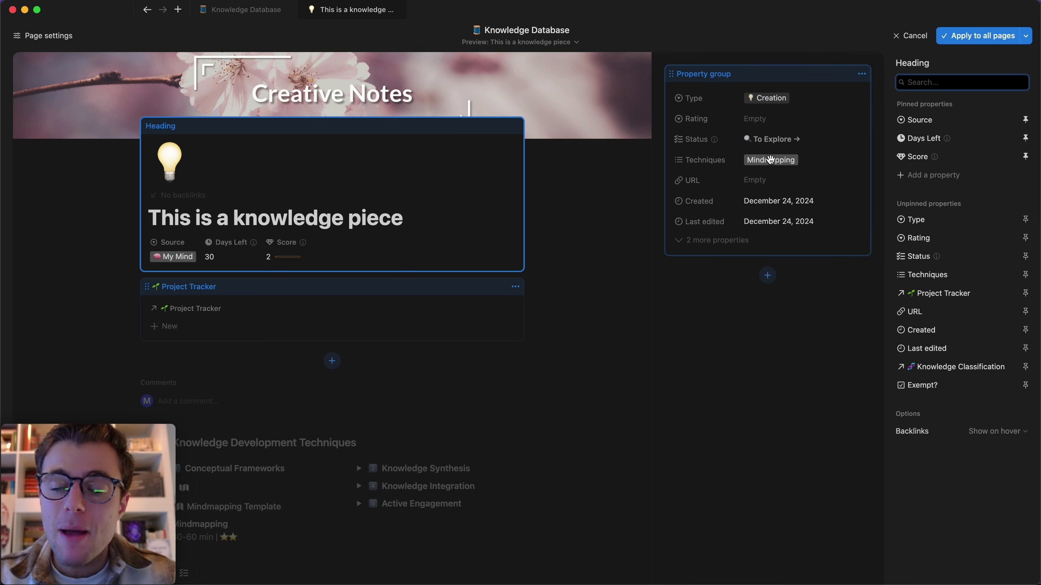
left_click(769, 163)
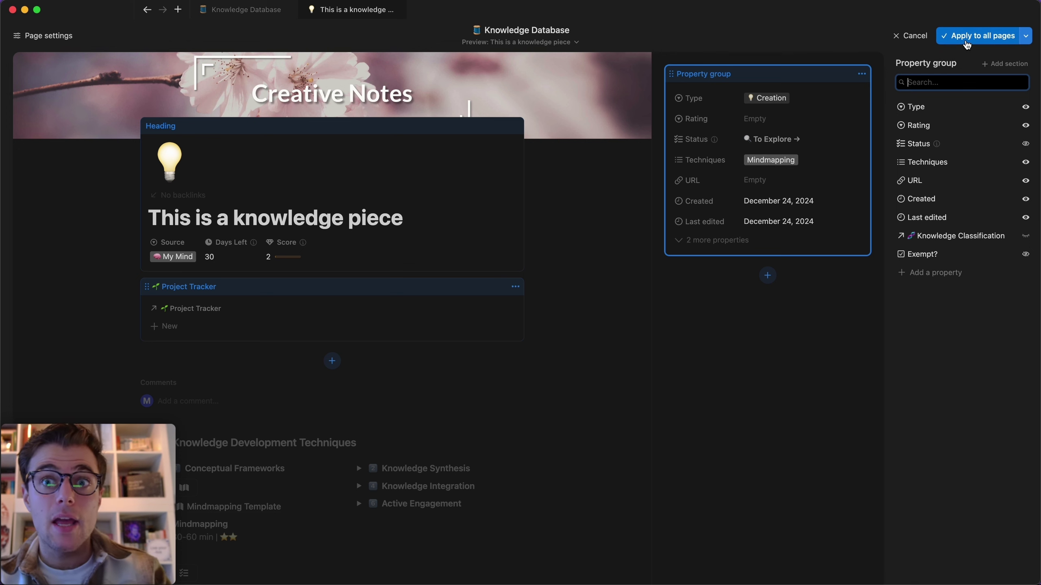
left_click(966, 42)
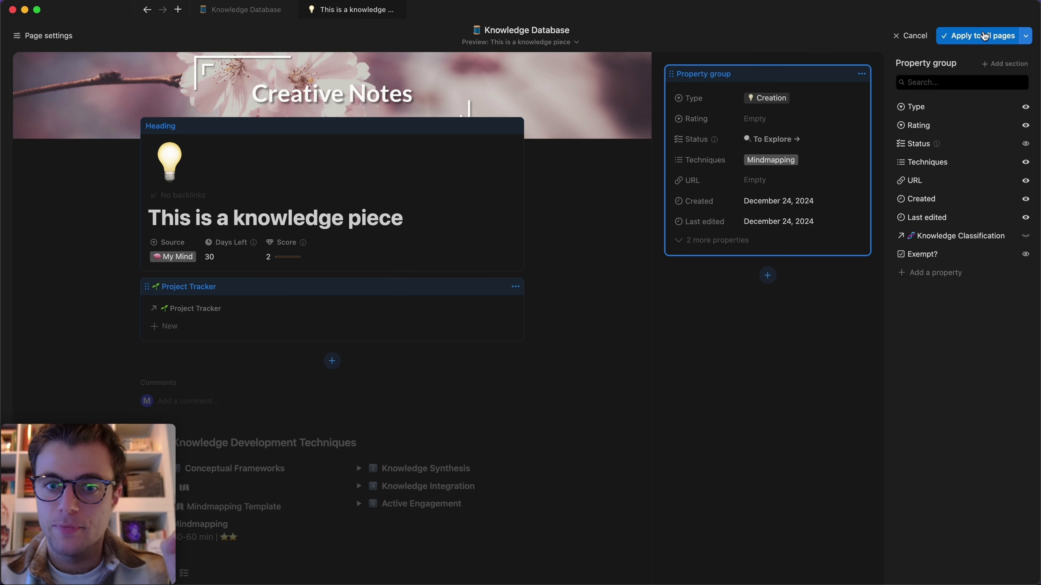
left_click(911, 35)
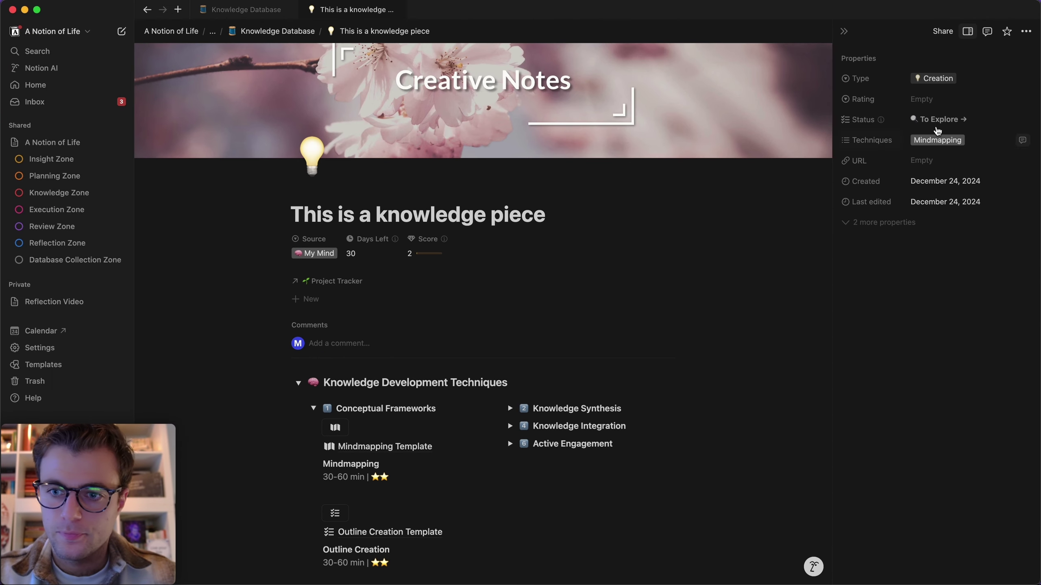
Add Synthesis, Summarise, Socratic Questioning, Critical Thinking and Case Studies to the knowledge piece's Techniques
left_click(989, 141)
left_click(921, 210)
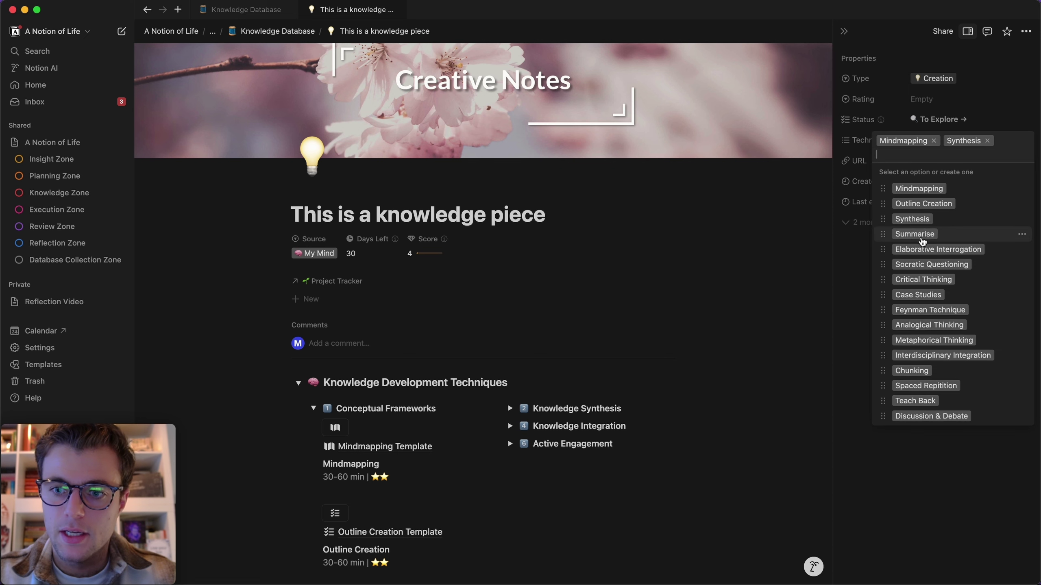
left_click(920, 233)
left_click(922, 265)
left_click(923, 294)
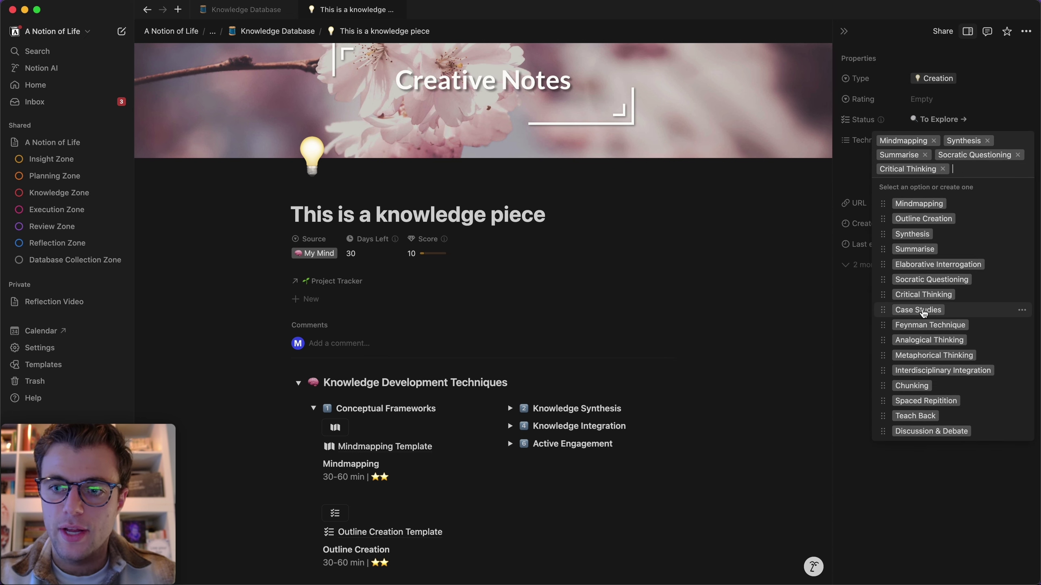
left_click(922, 310)
left_click(857, 404)
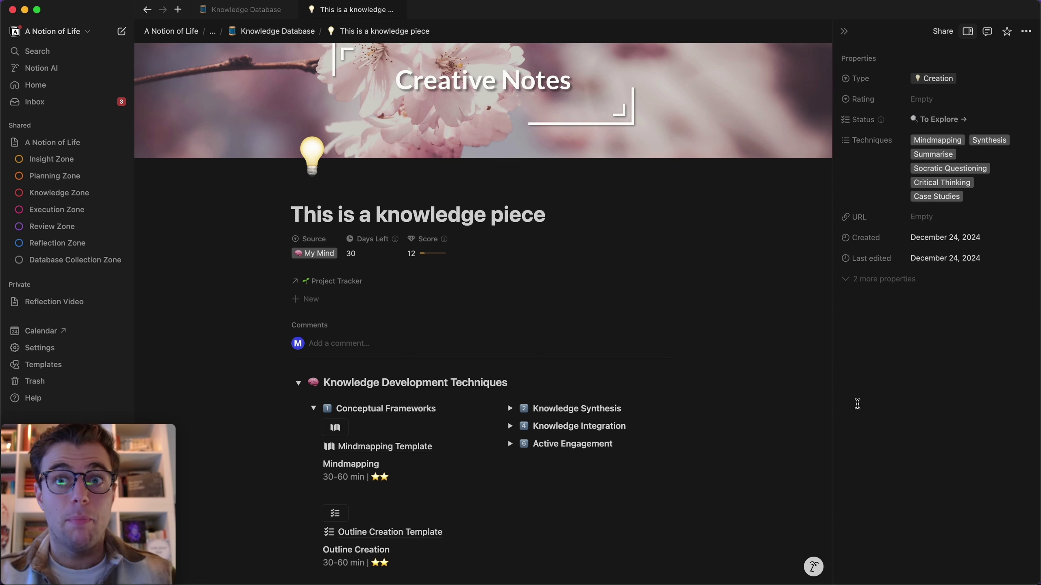
mouse_move(432, 262)
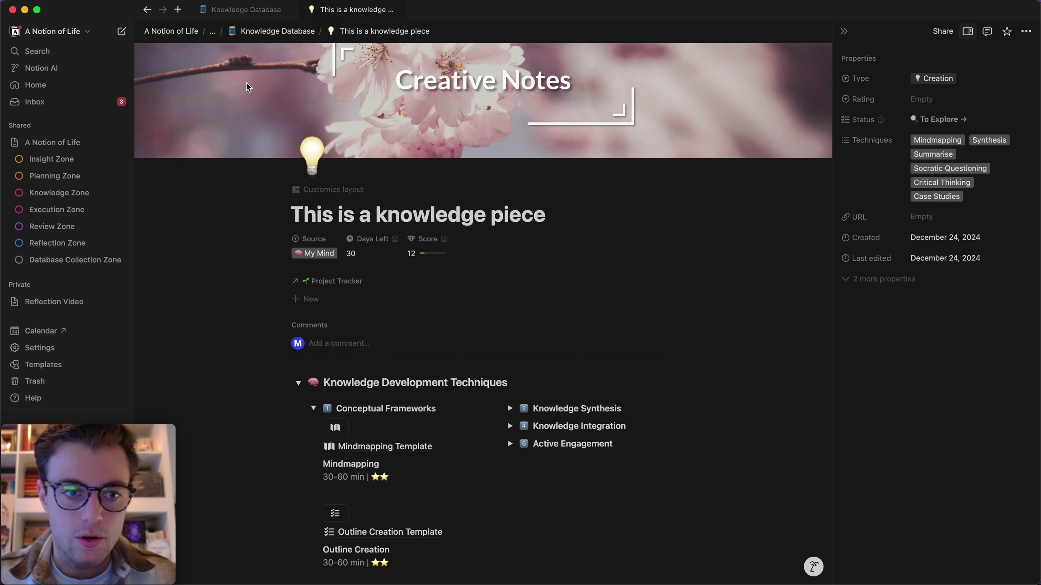
Return to the Knowledge Database being built and add a Multi-select property named Techniques after the URL column
left_click(248, 10)
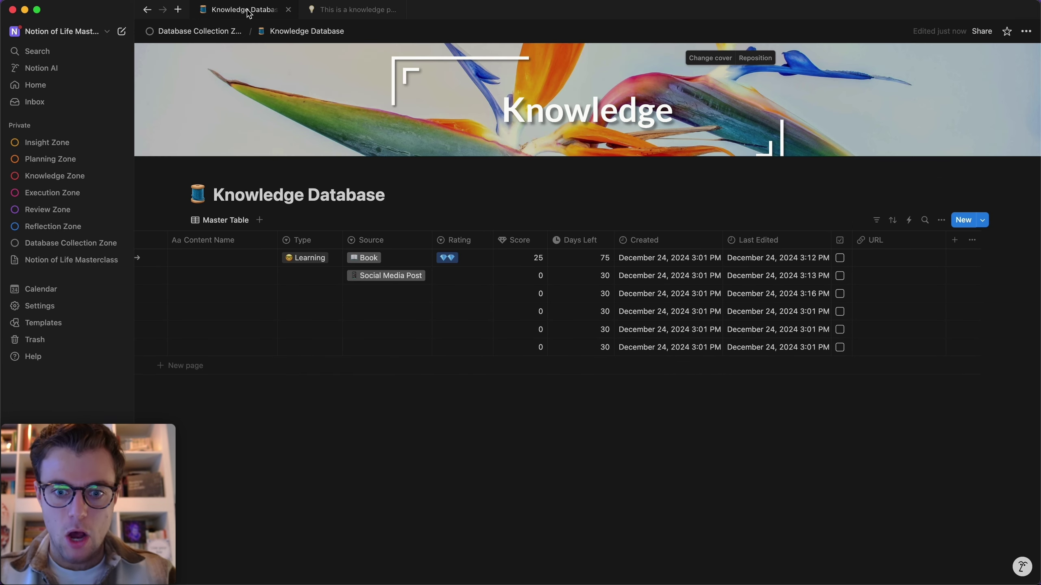
scroll(832, 346, "right", 3)
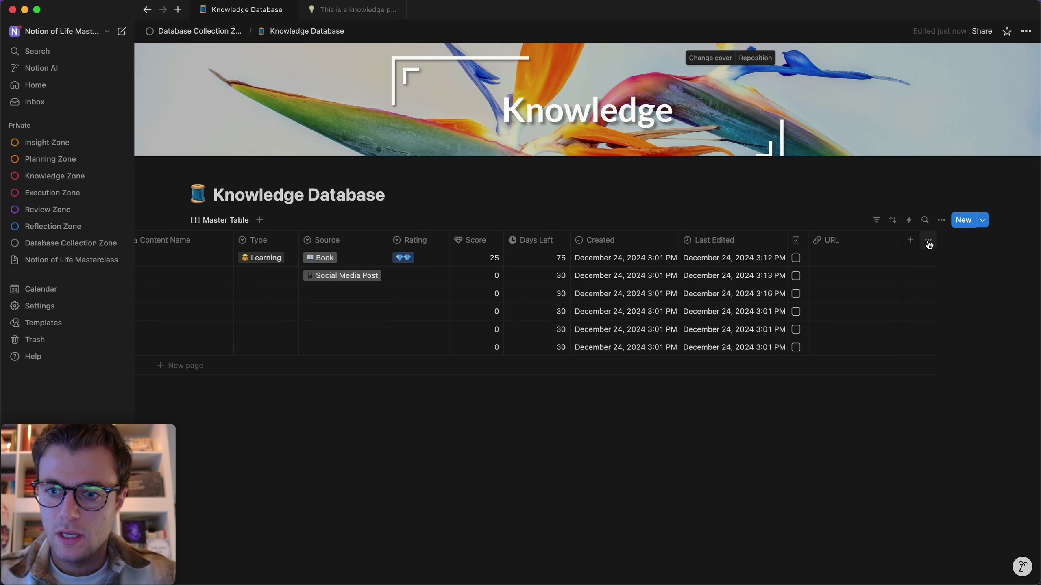
left_click(911, 240)
scroll(881, 369, "down", 3)
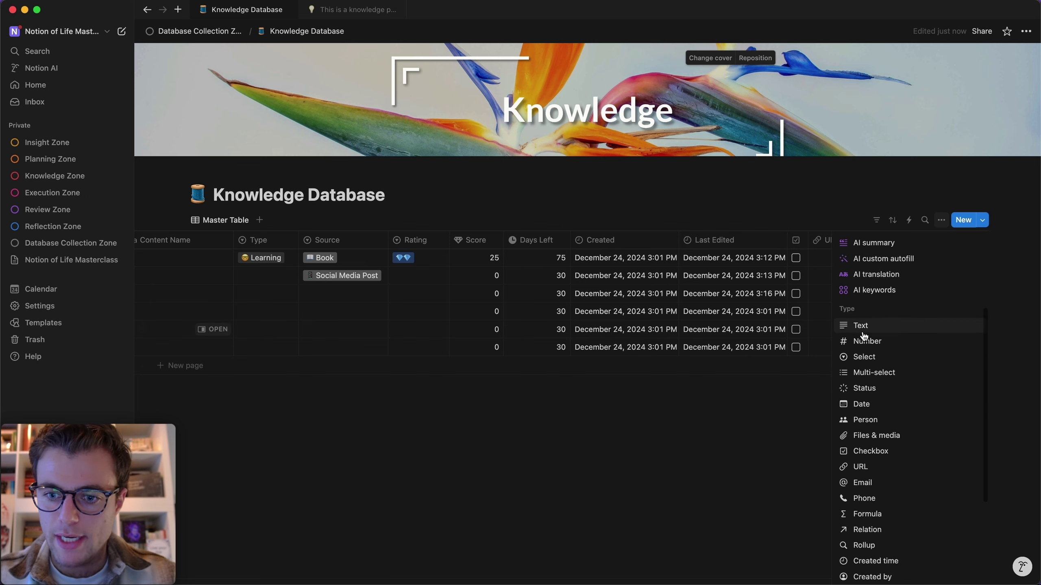
left_click(878, 372)
type("Tec")
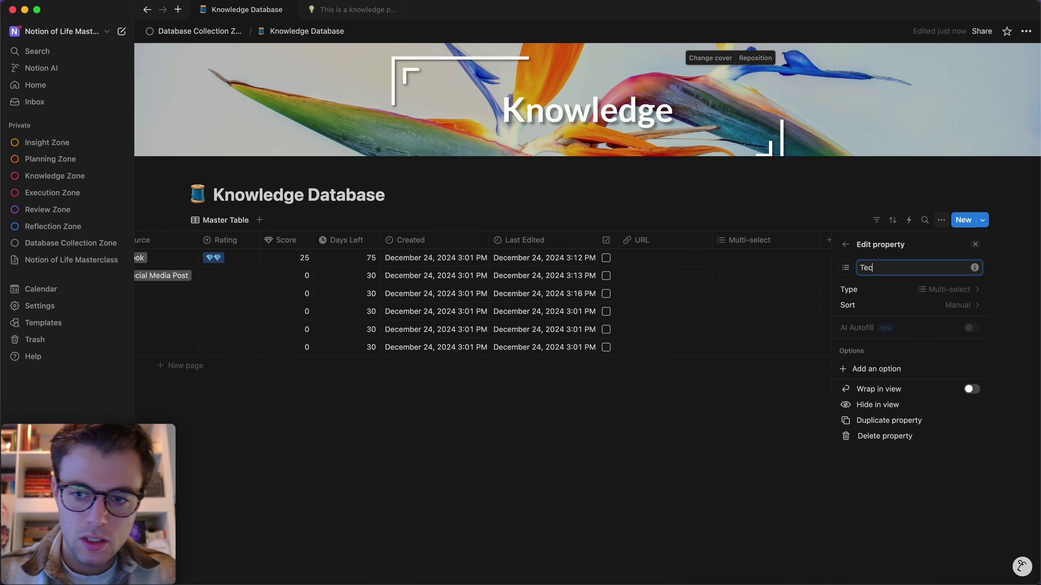
type("hniques")
left_click(634, 411)
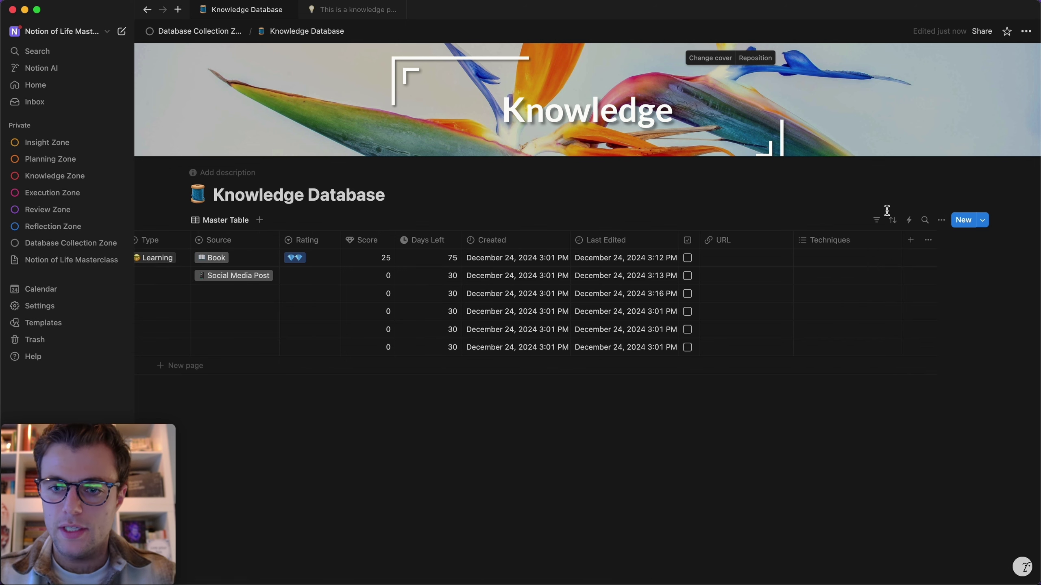
Create the Techniques option "Mind-mapping" in the first row
left_click(846, 261)
type("Mind")
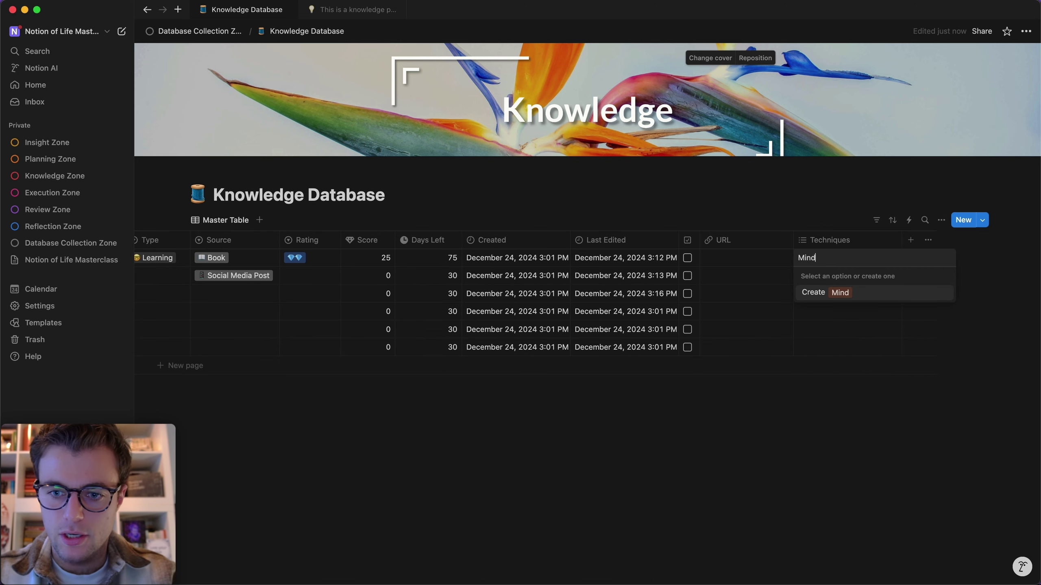
type("-mapping")
key("Return")
key("Escape")
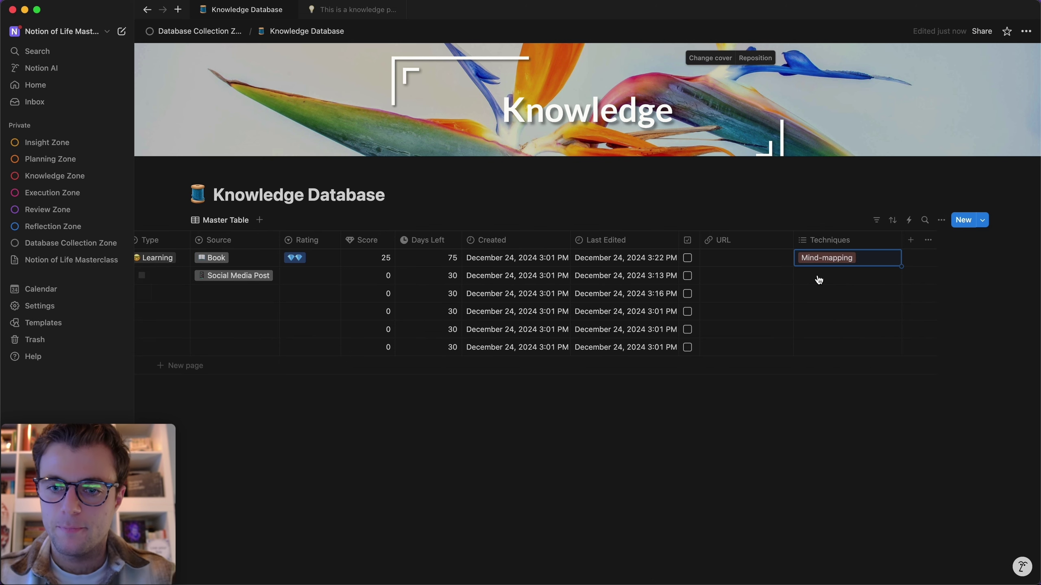
Create the Techniques option "Feynman Technique" in the second row
left_click(818, 280)
type("Feynman Techn")
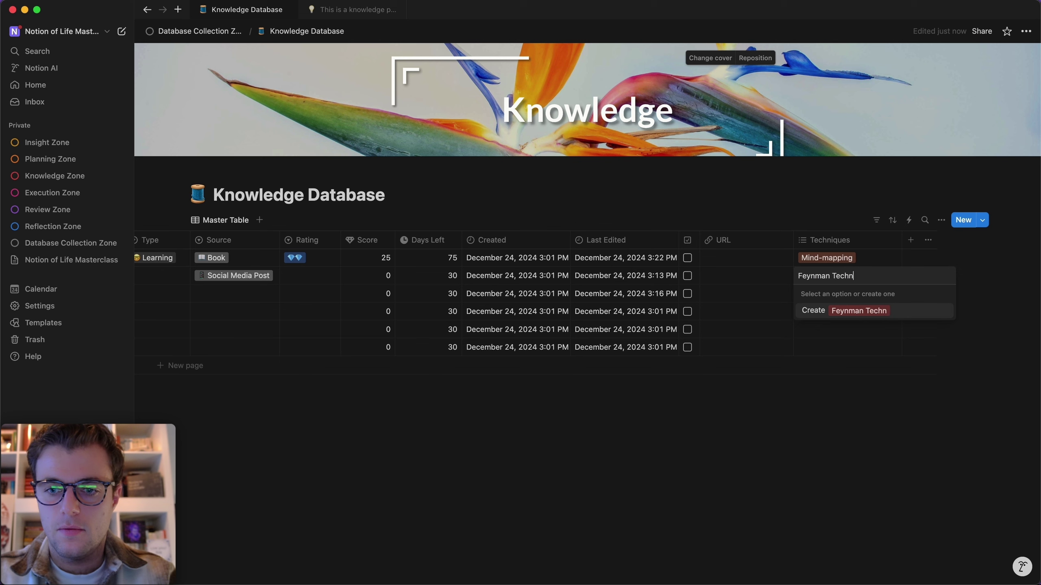
type("ique")
key("Return")
key("Escape")
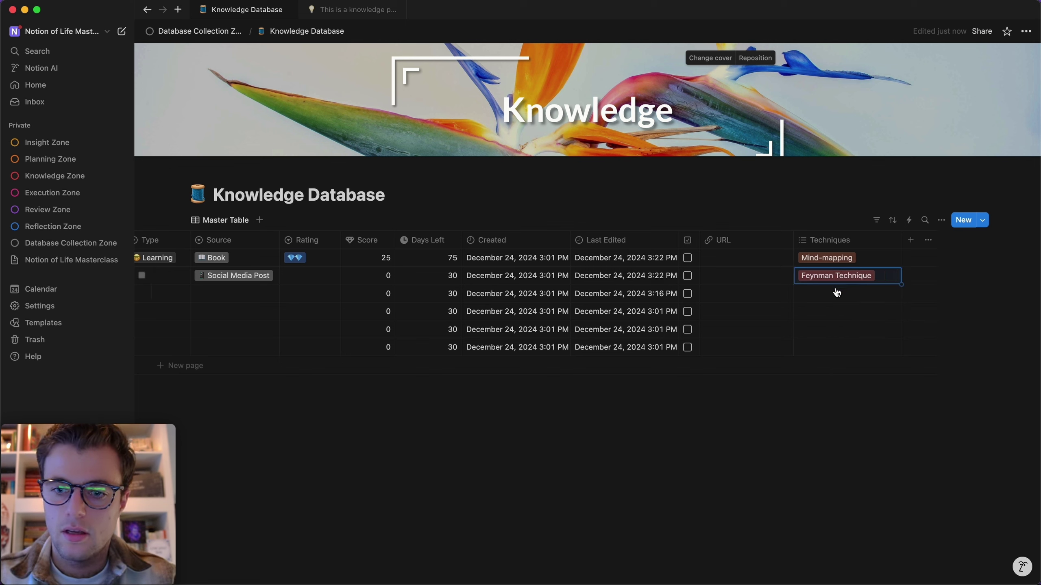
Create the Techniques option "Metaphorical Thinking" in the third row
left_click(837, 293)
type("Methap")
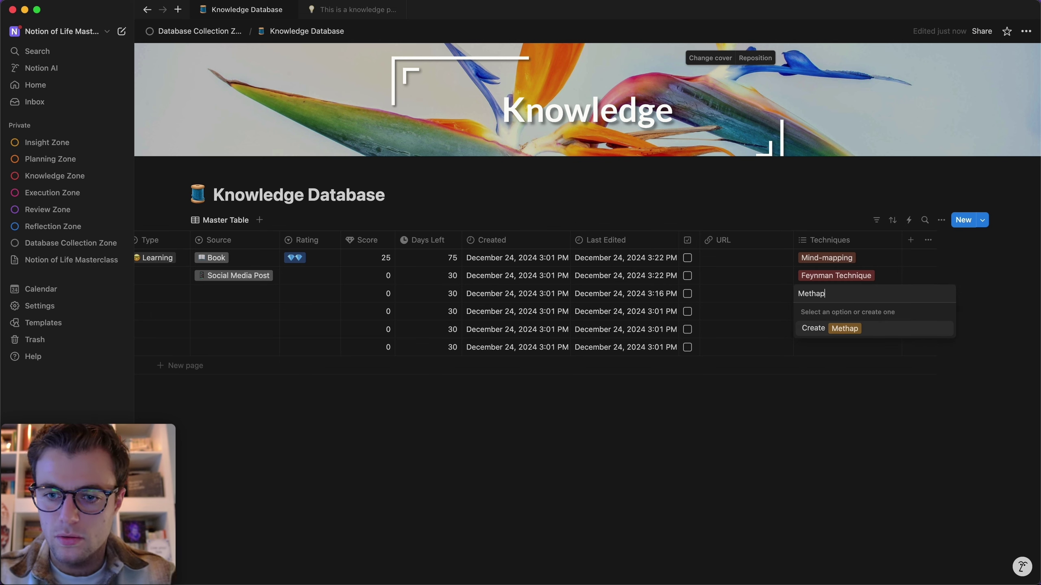
key("BackSpace")
key("BackSpace")
key("BackSpace")
type("aphorical Think")
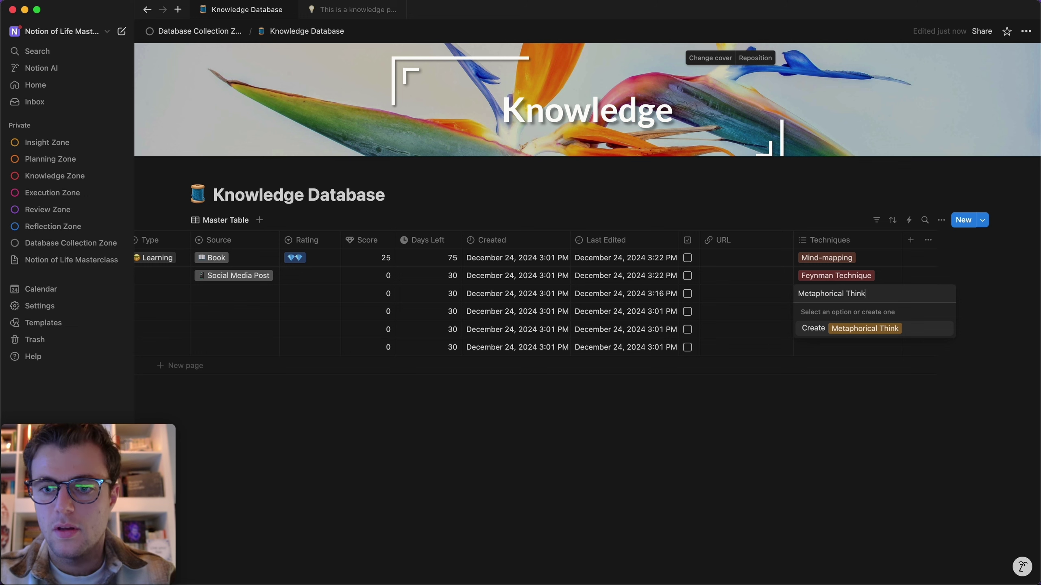
type("ing")
key("Return")
key("Escape")
Create the Techniques option "Case Studies" in the fourth row
left_click(836, 311)
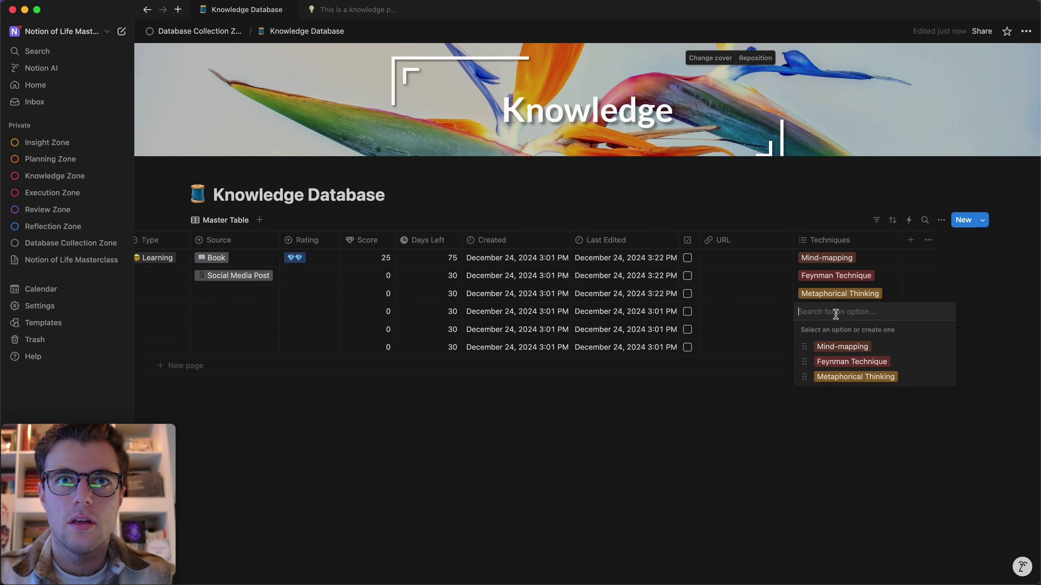
type("Case Stu")
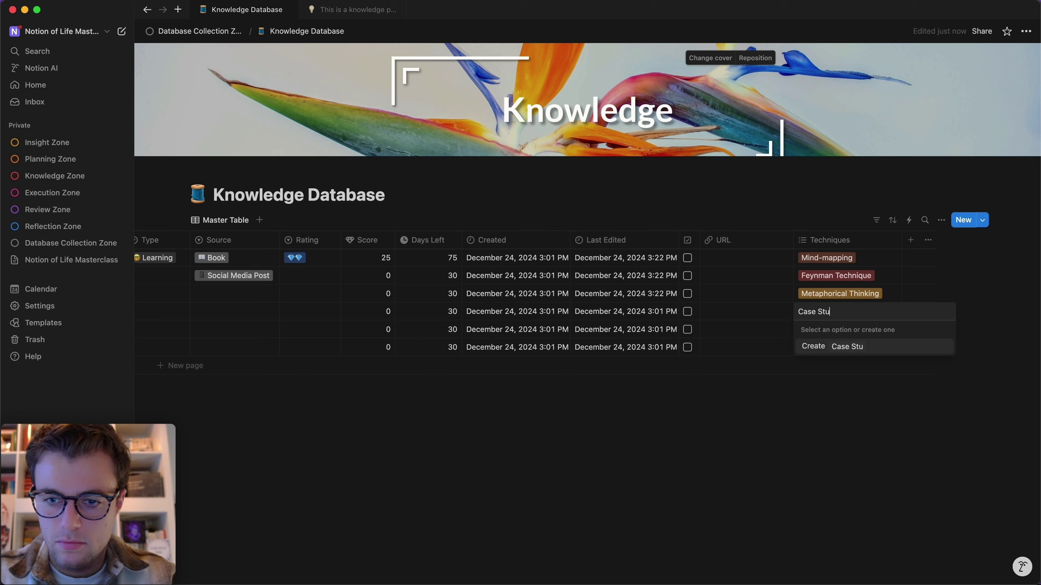
type("tudies")
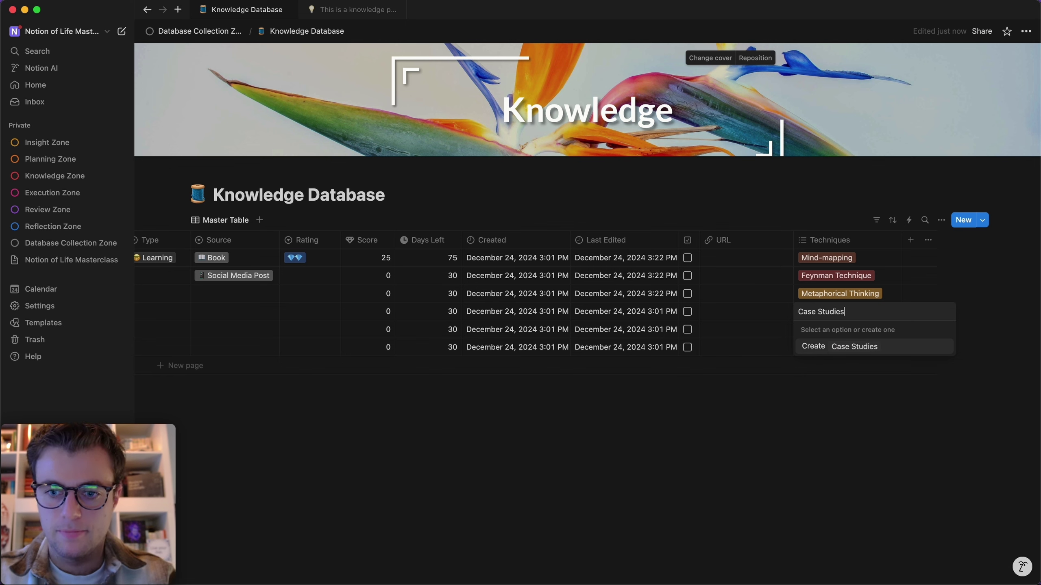
key("Return")
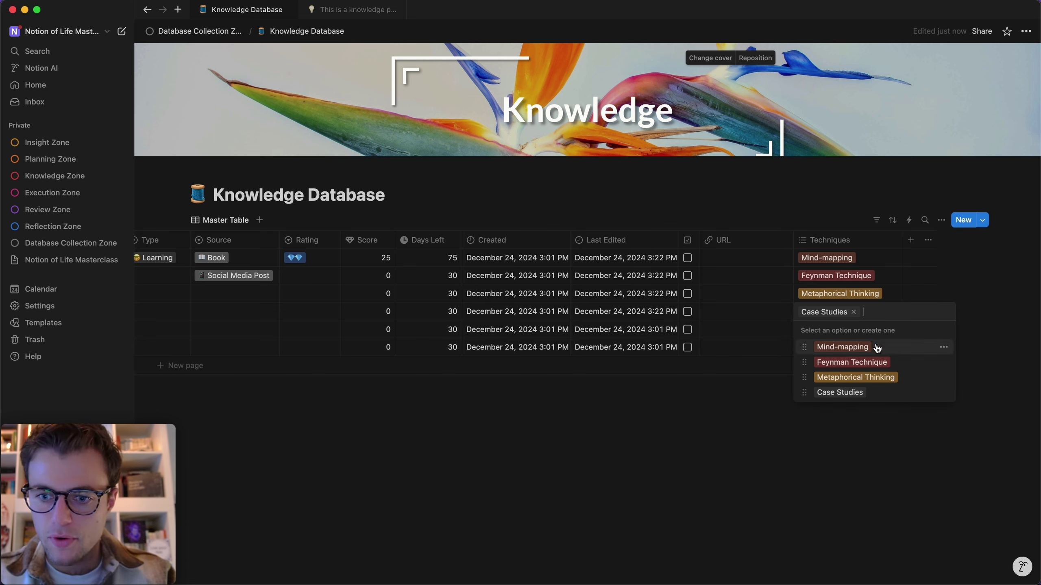
Set the colour of the Mind-mapping and Feynman Technique options to Gray
left_click(943, 347)
left_click(915, 205)
left_click(901, 360)
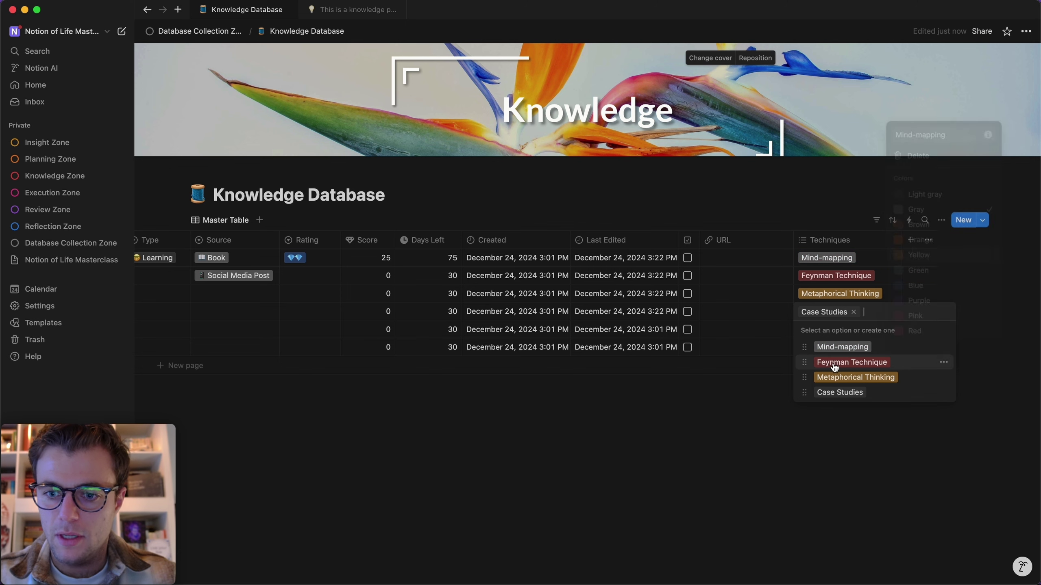
left_click(944, 363)
left_click(923, 222)
left_click(806, 328)
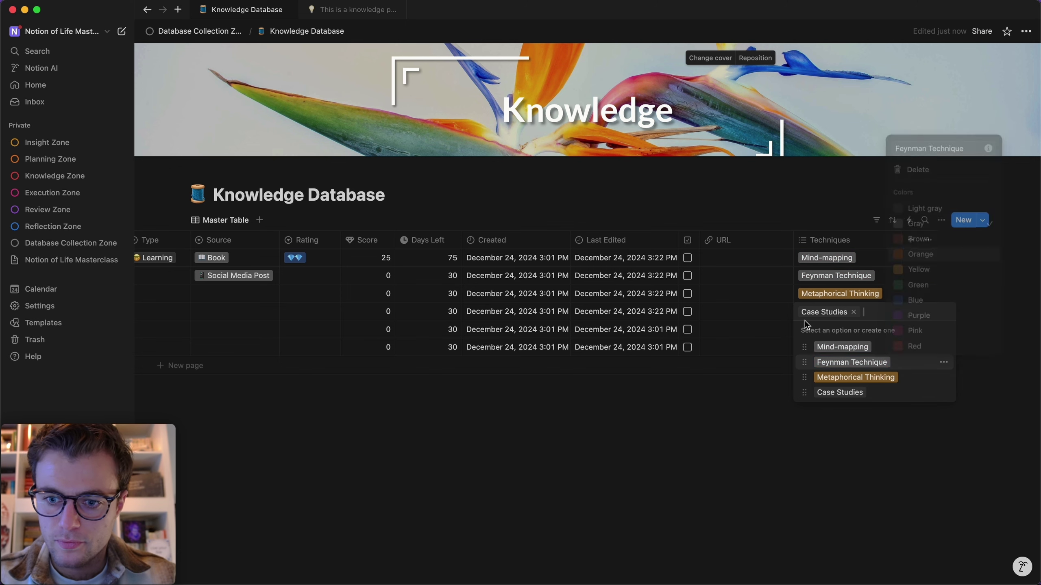
Set the colour of the Metaphorical Thinking and Case Studies options to Gray
left_click(943, 377)
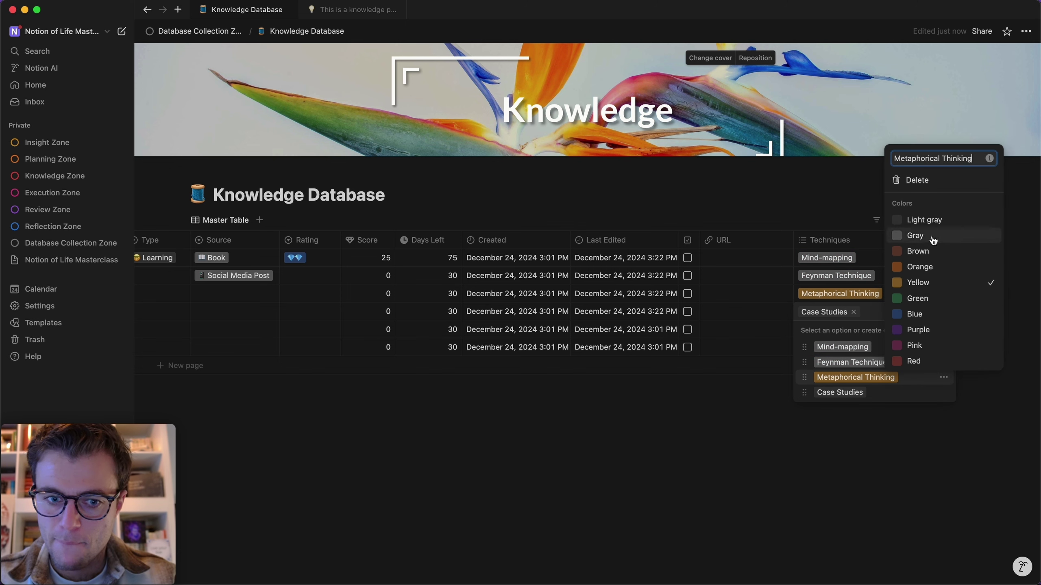
left_click(918, 238)
left_click(819, 355)
left_click(943, 392)
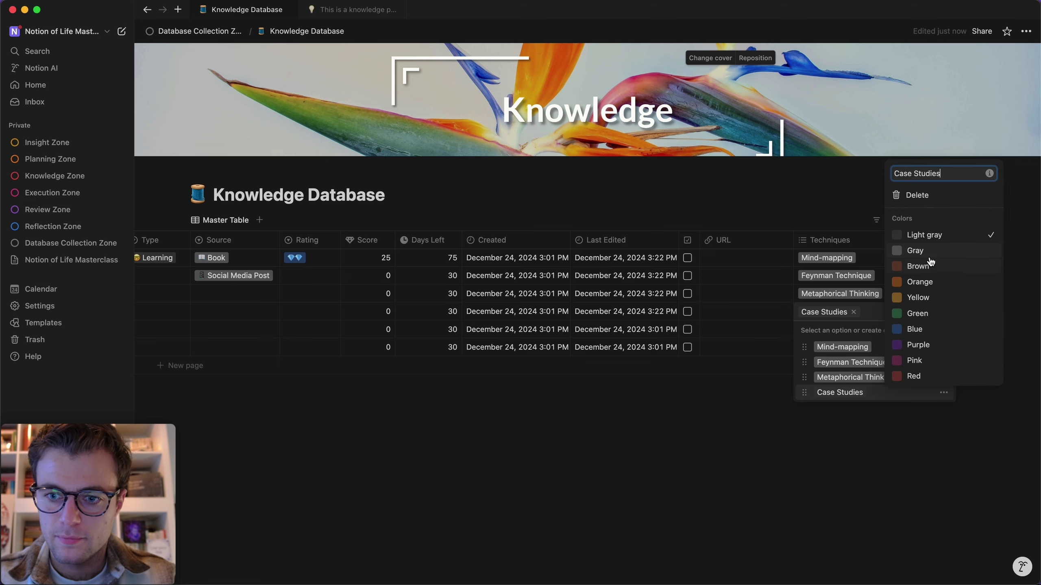
left_click(927, 251)
left_click(672, 499)
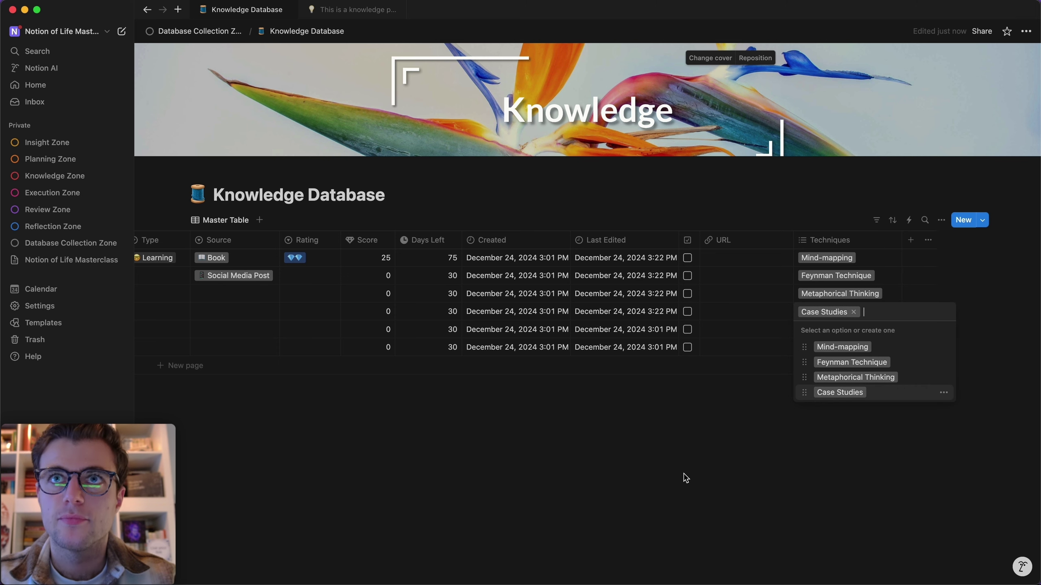
left_click(692, 452)
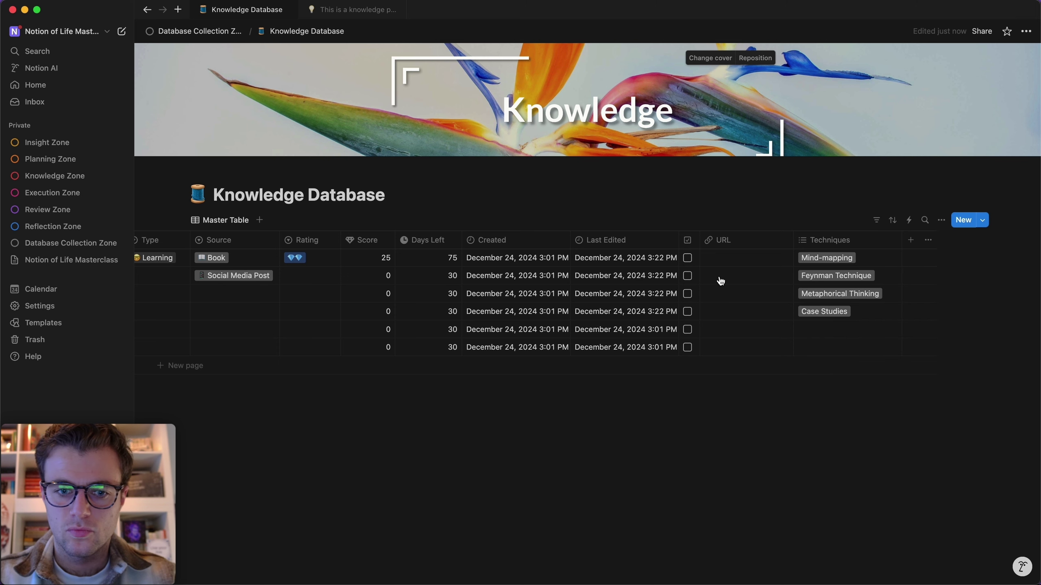
Remove the Case Studies option from the fourth row's Techniques
left_click(849, 312)
key("Escape")
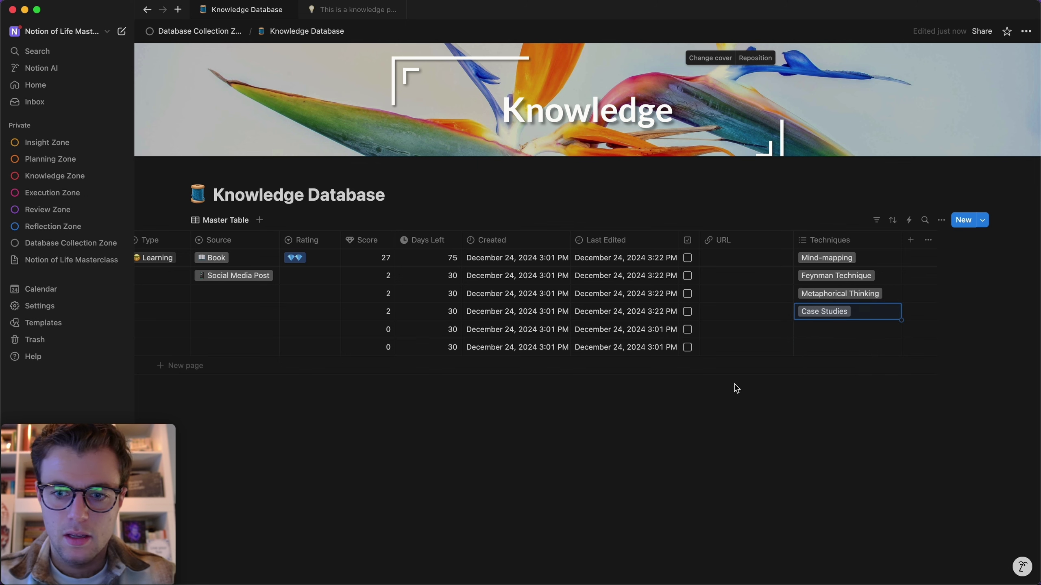
left_click(863, 312)
left_click(854, 312)
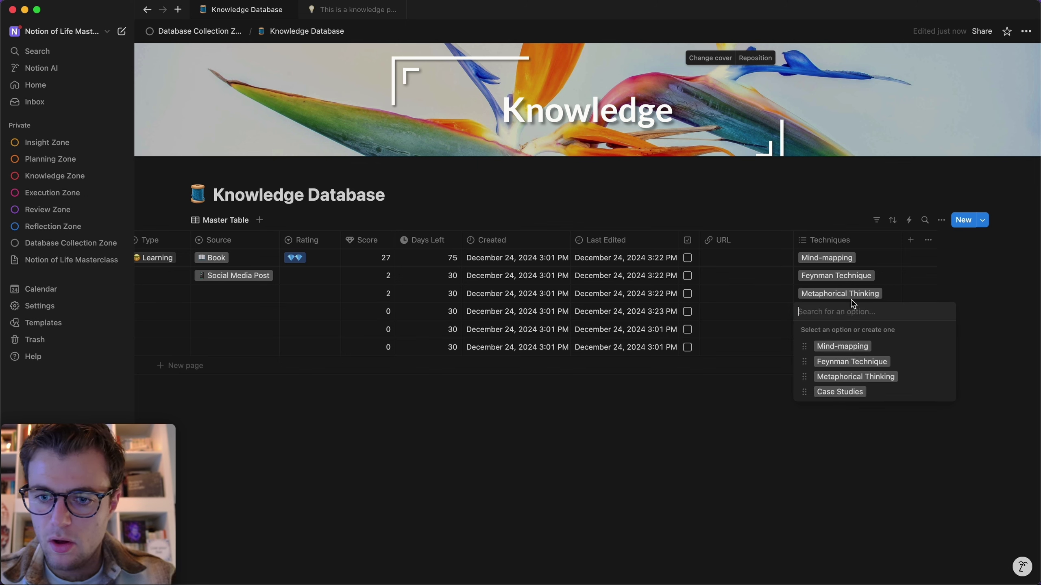
Remove Metaphorical Thinking from the third row's Techniques and add it beside Feynman Technique in the second row
left_click(842, 293)
left_click(851, 291)
left_click(885, 294)
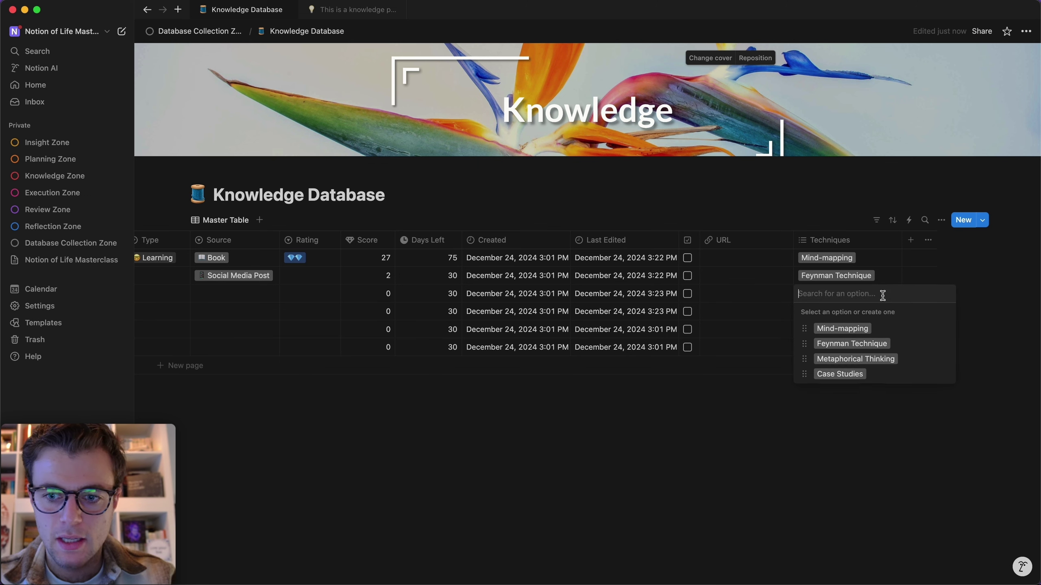
key("Escape")
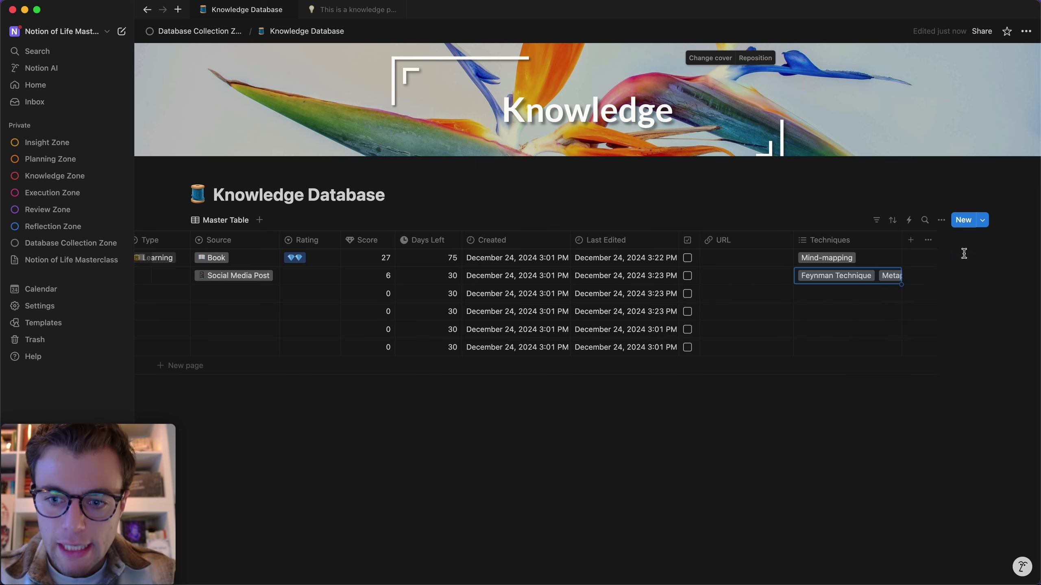
Set the second row's Rating to three stars
scroll(375, 278, "left", 2)
left_click(371, 275)
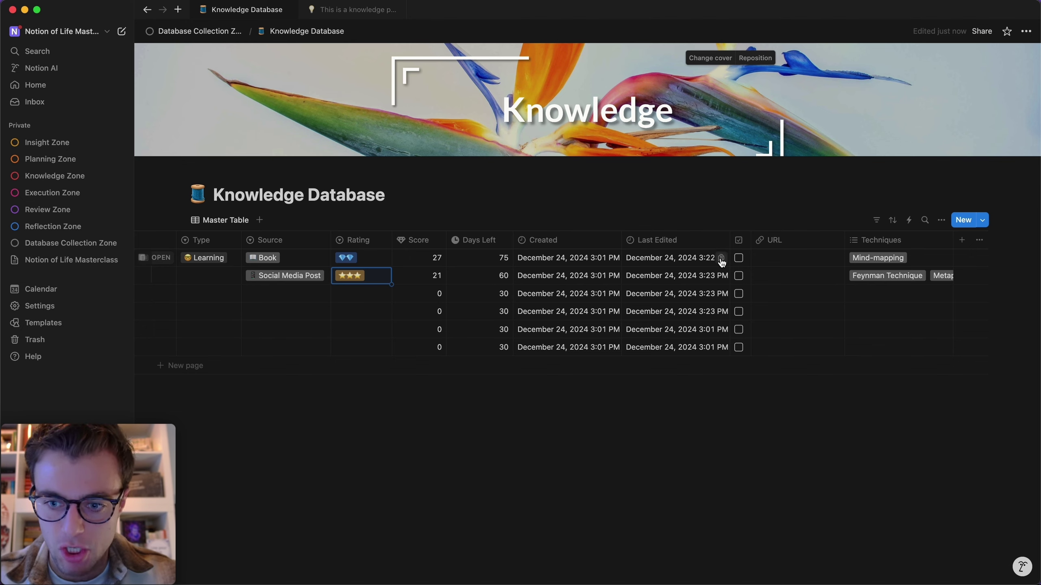
scroll(758, 348, "left", 5)
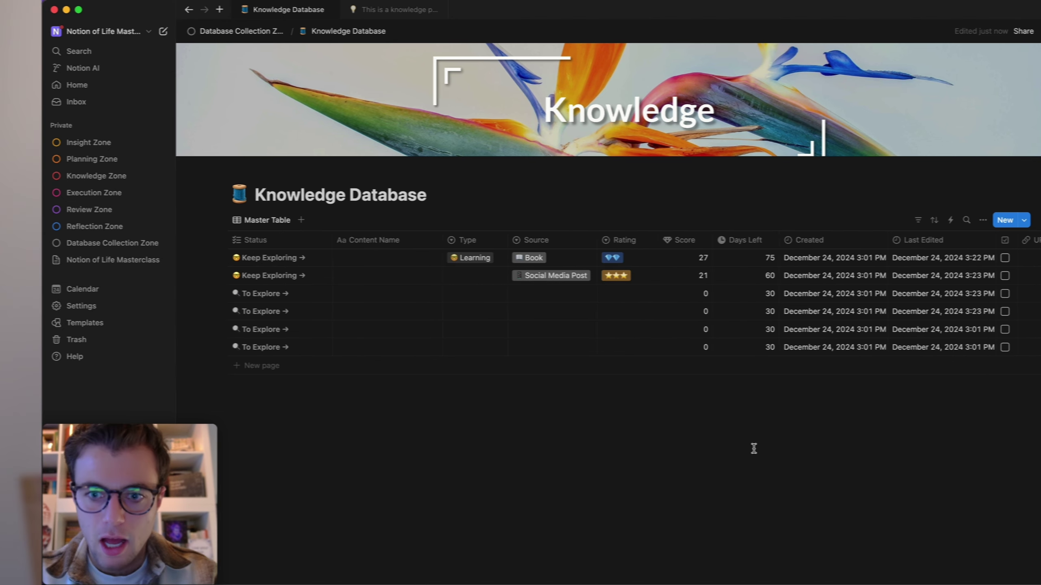
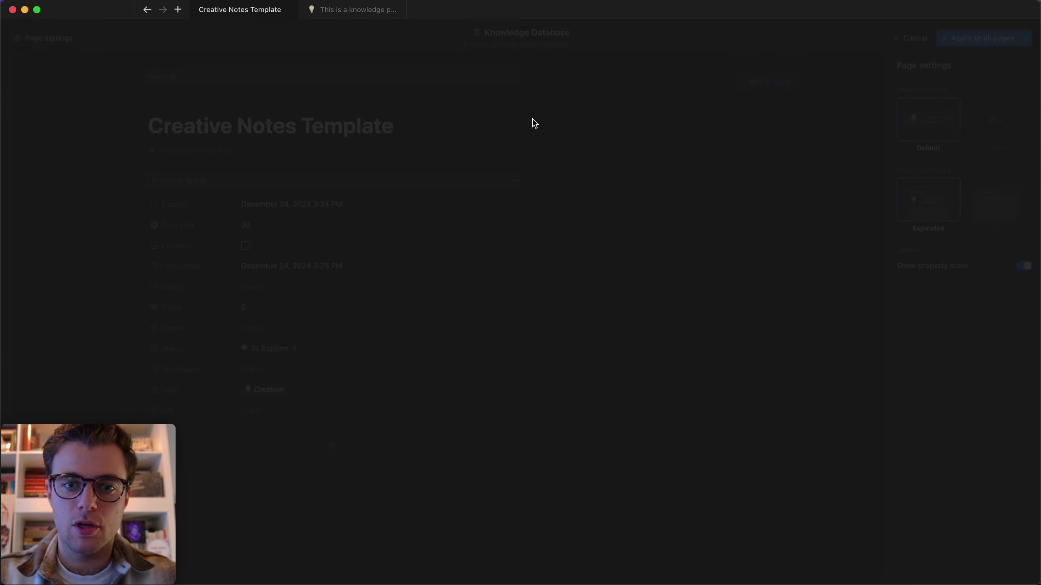
In the Creative Notes Template layout, move the property group to the panel and pin the Source property to the heading
left_click(516, 179)
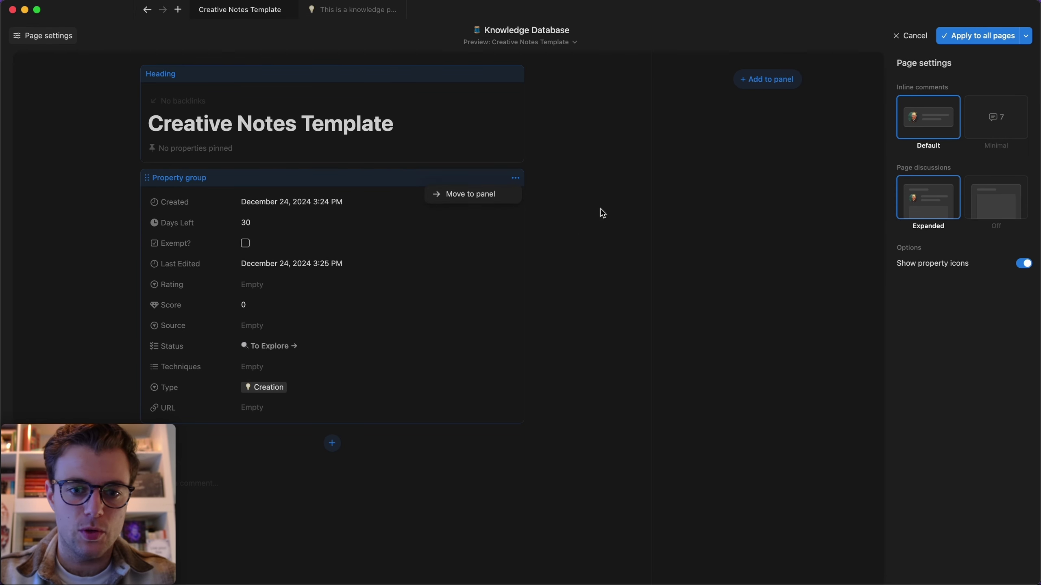
left_click(492, 196)
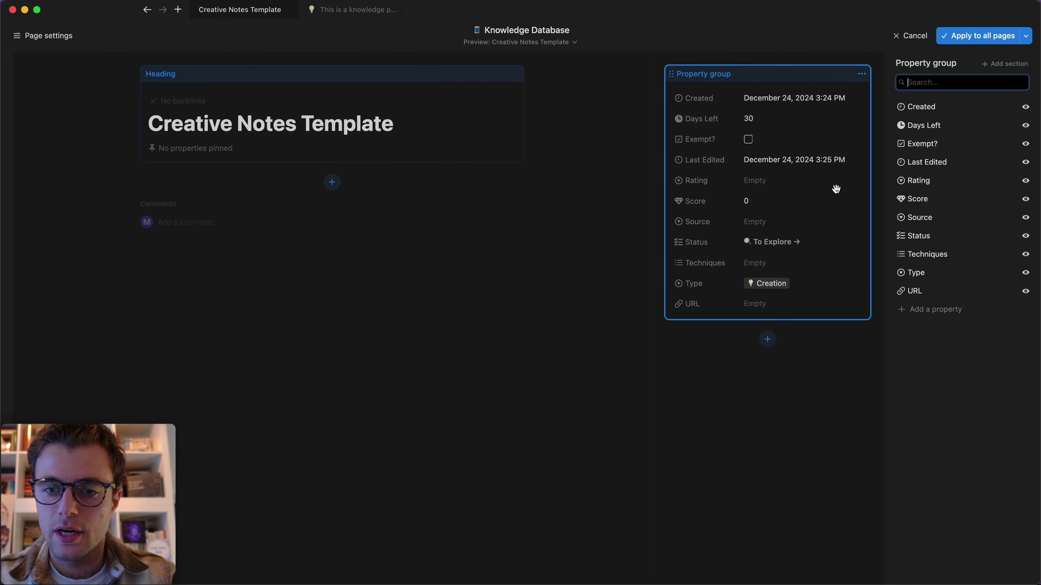
left_click(211, 152)
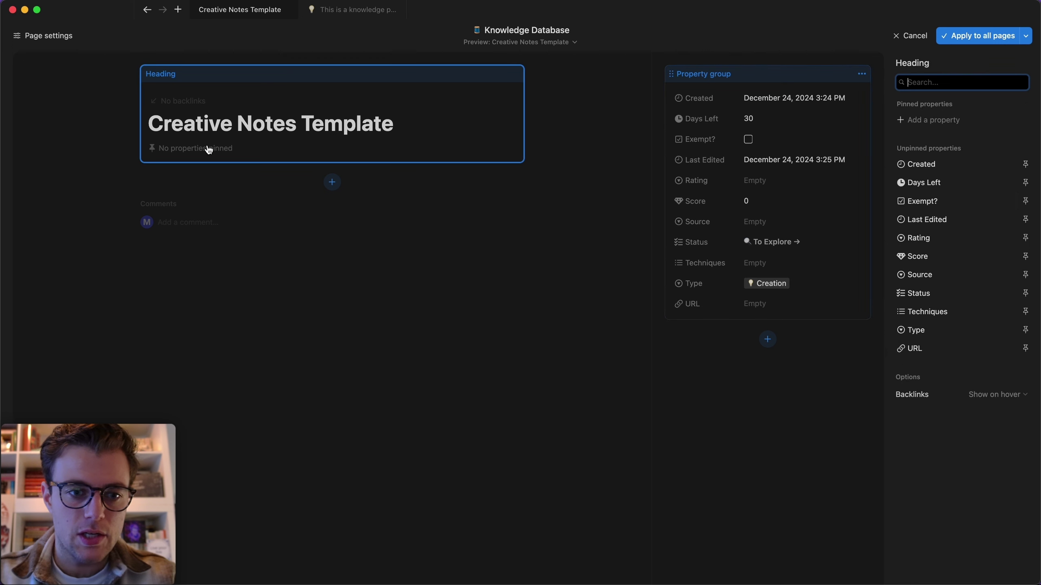
left_click(1025, 275)
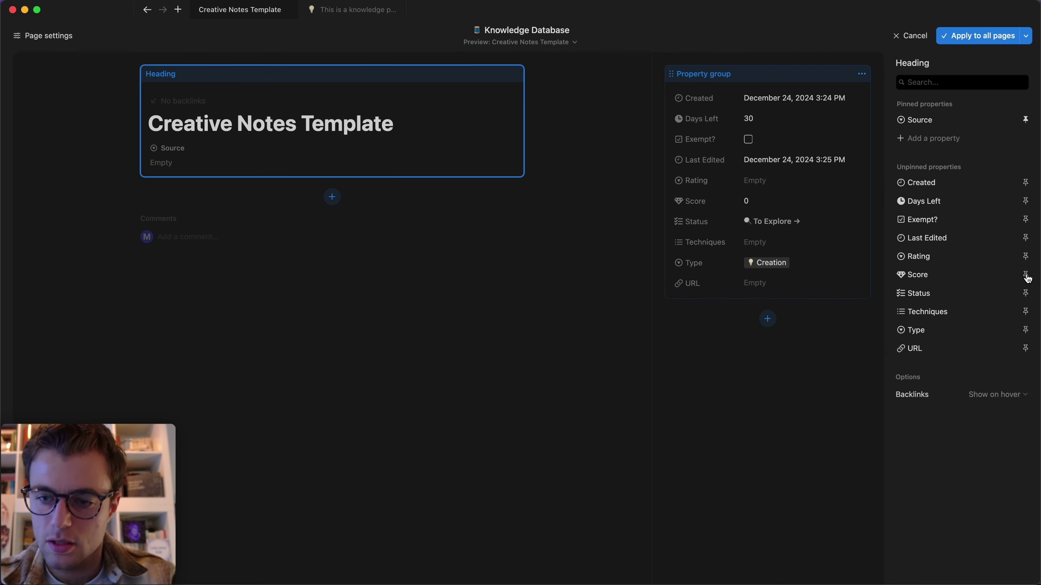
Pin the Days Left and Score properties to the template's heading and apply the layout to all pages
left_click(1026, 201)
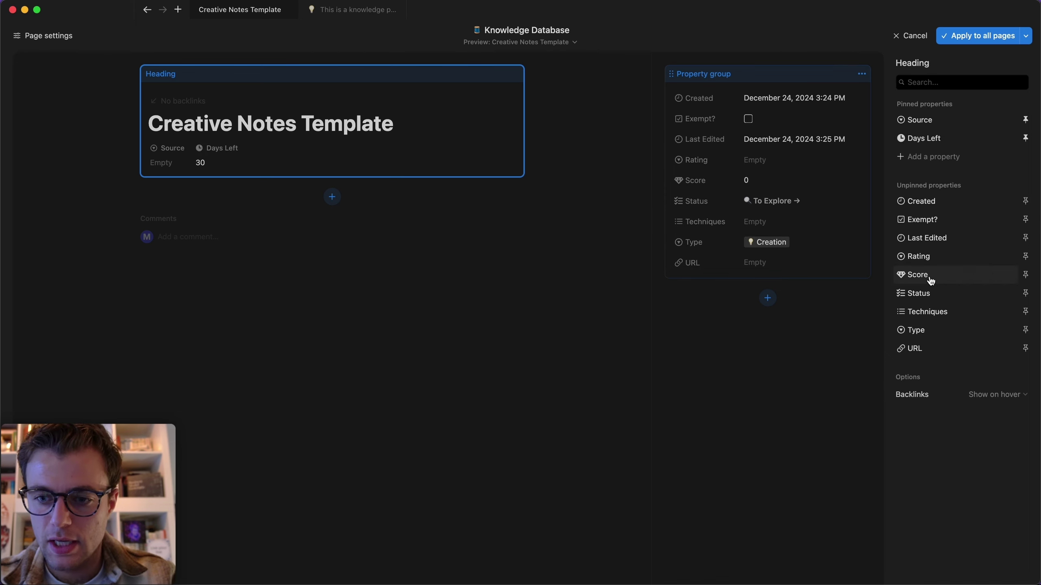
left_click(1025, 275)
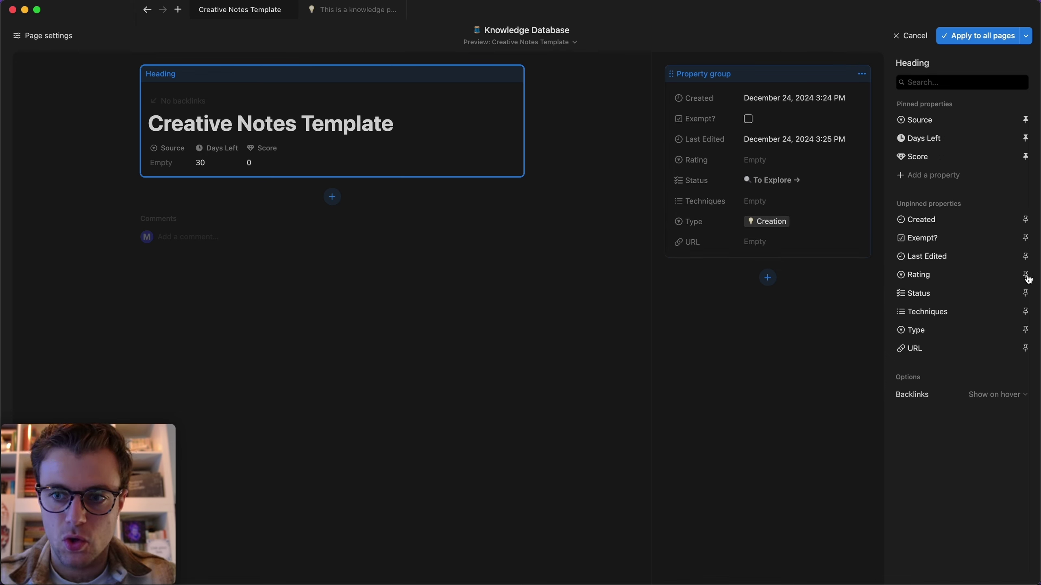
left_click(977, 39)
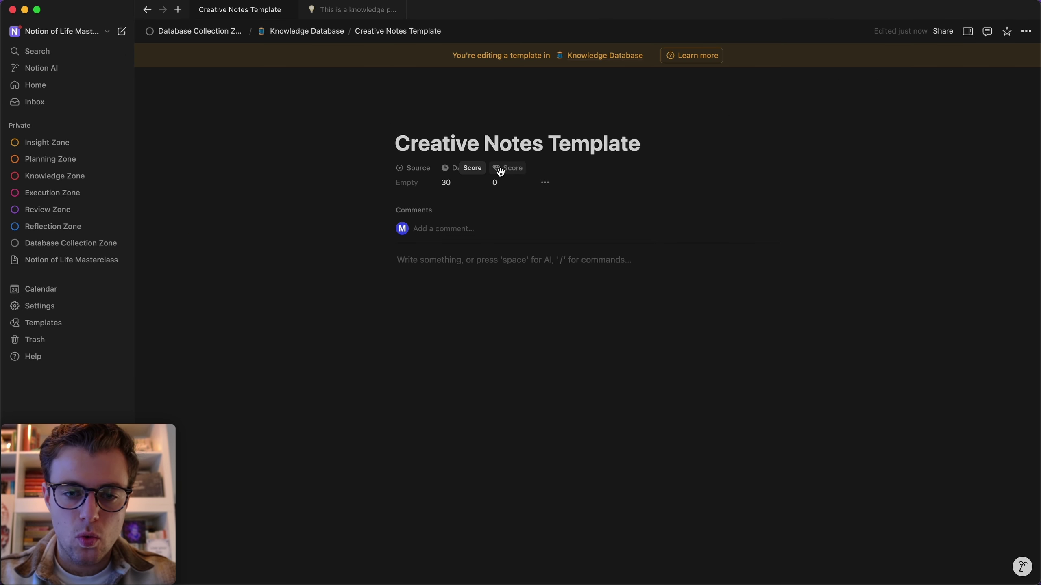
left_click(577, 497)
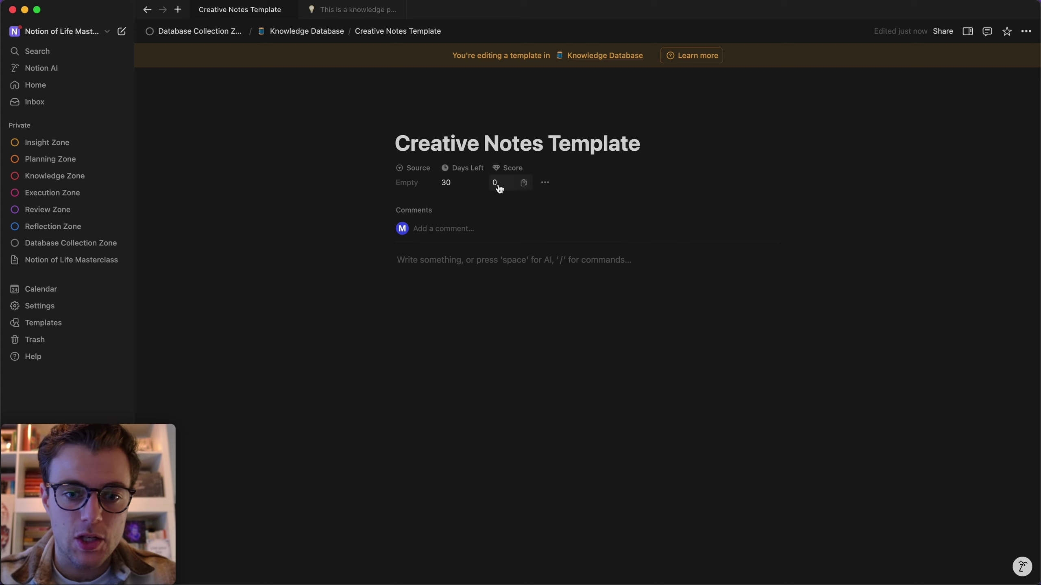
Return to the Knowledge Database and show its Score property as an orange bar divided by 90
key("super+bracketleft")
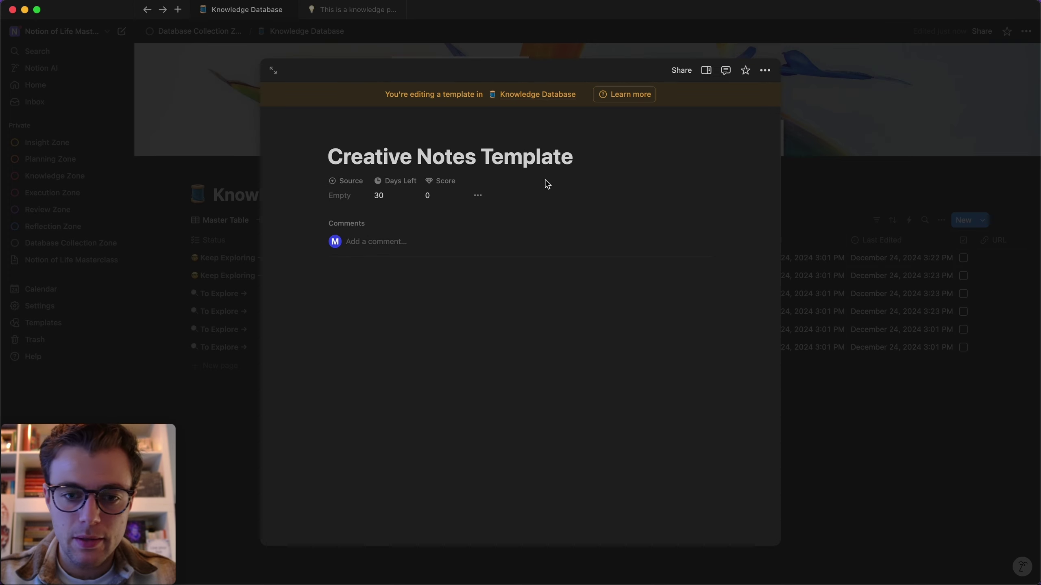
left_click(865, 238)
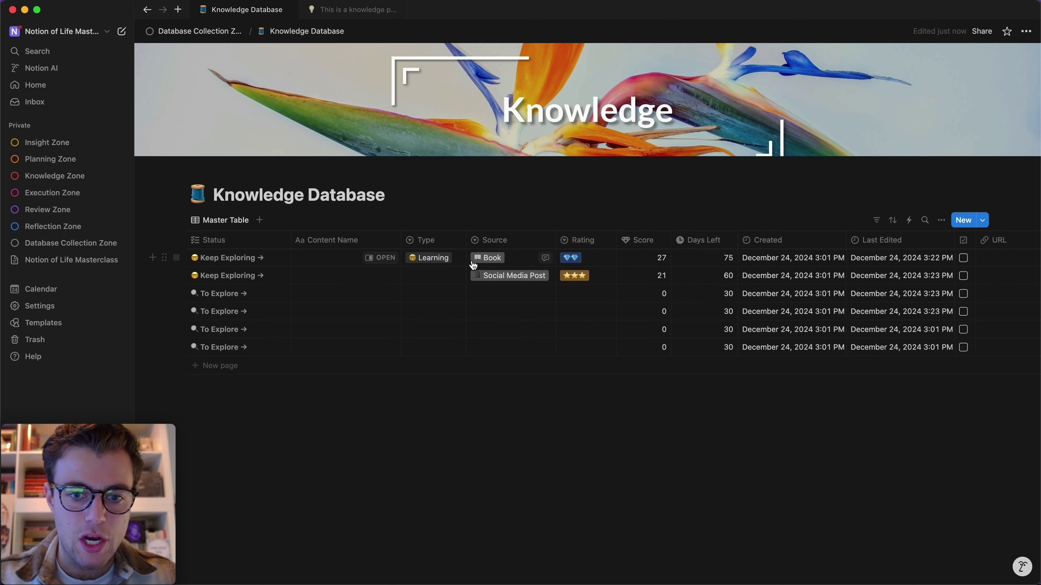
left_click(656, 248)
left_click(689, 278)
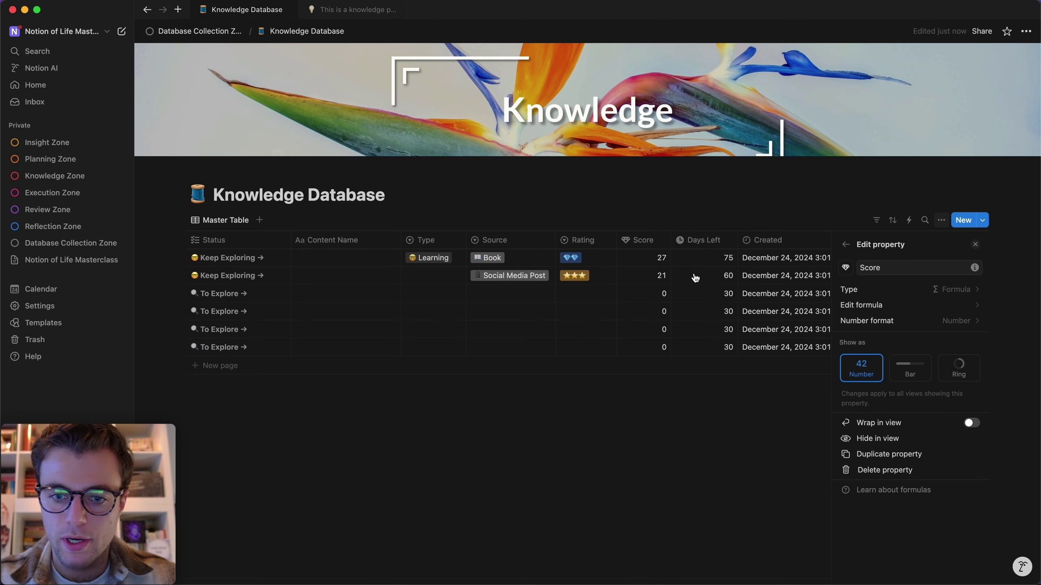
left_click(908, 372)
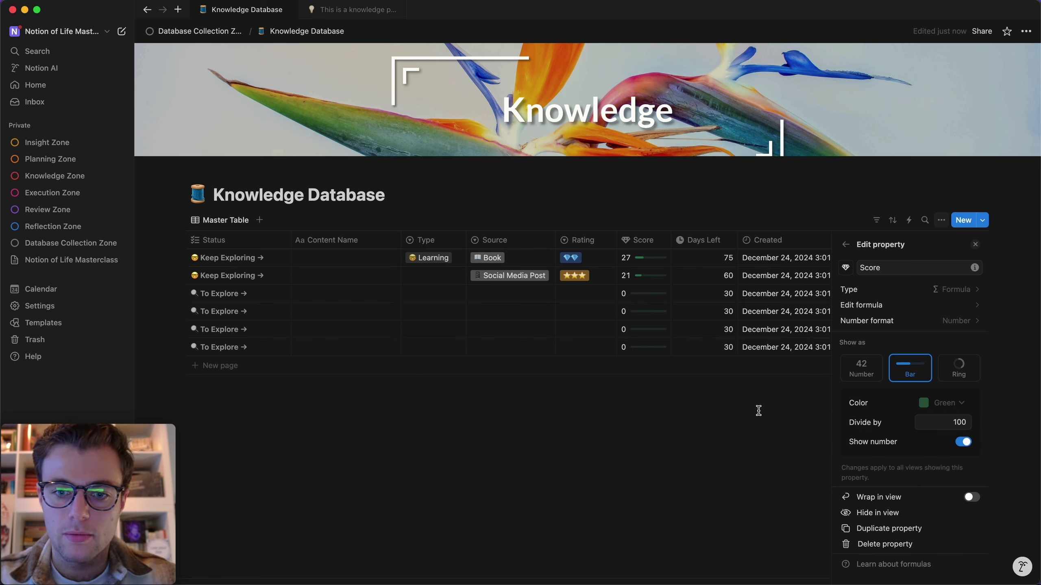
left_click_drag(947, 426, 1031, 425)
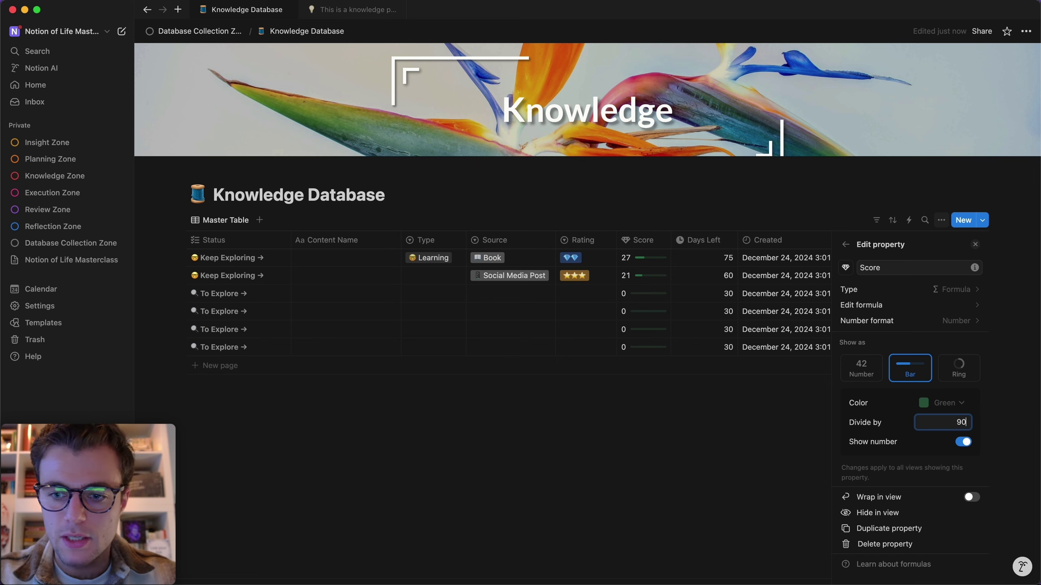
left_click(942, 403)
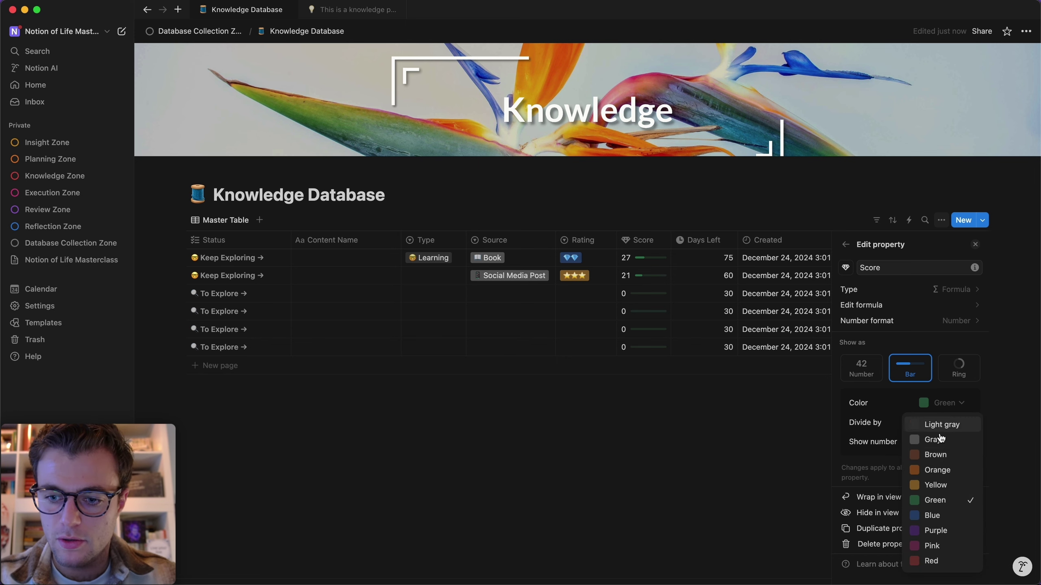
left_click(938, 470)
left_click(650, 460)
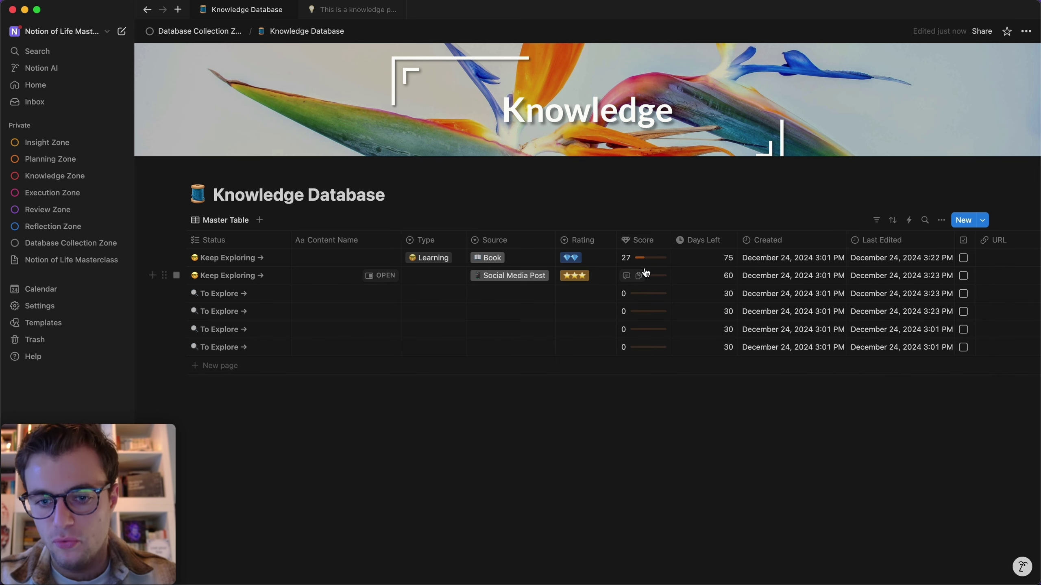
Open the Creative Notes Template of the Knowledge Database for editing as a full page
key("super+k")
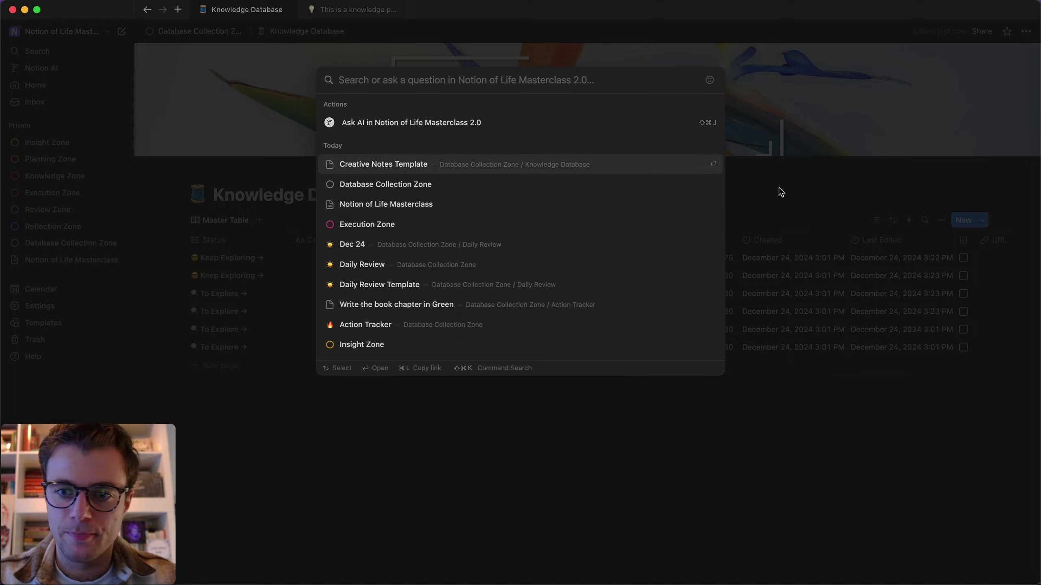
key("Escape")
left_click(982, 221)
left_click(1022, 258)
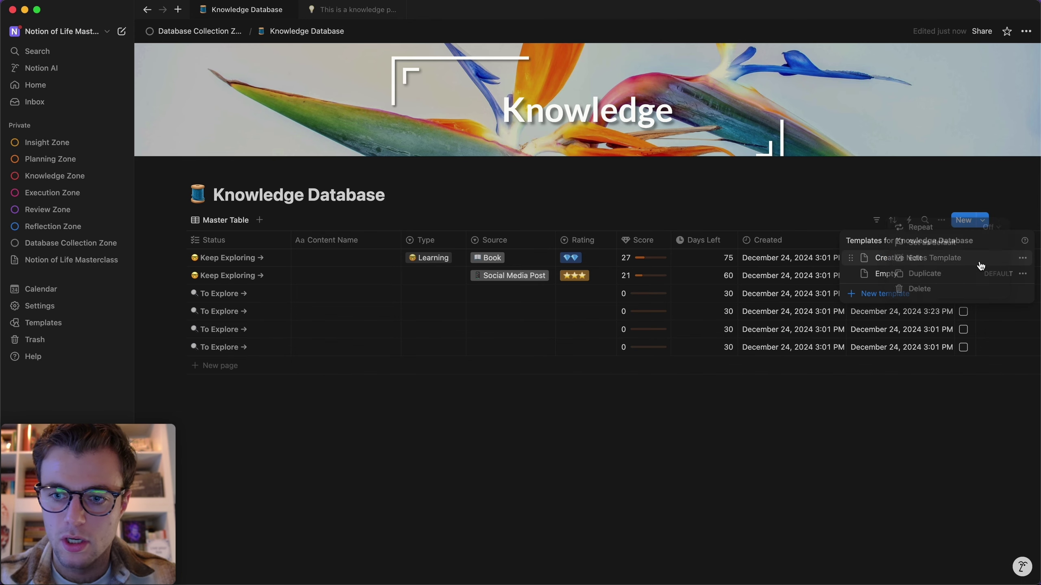
left_click(923, 259)
key("super+Return")
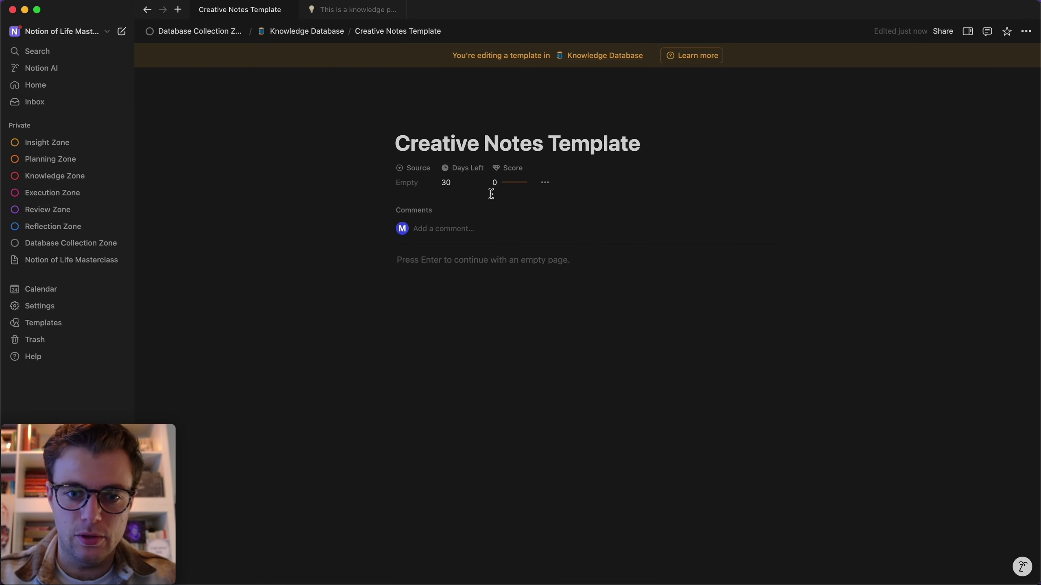
Insert a button block named "Mind Mapping" in the template body, below an empty line
left_click(435, 266)
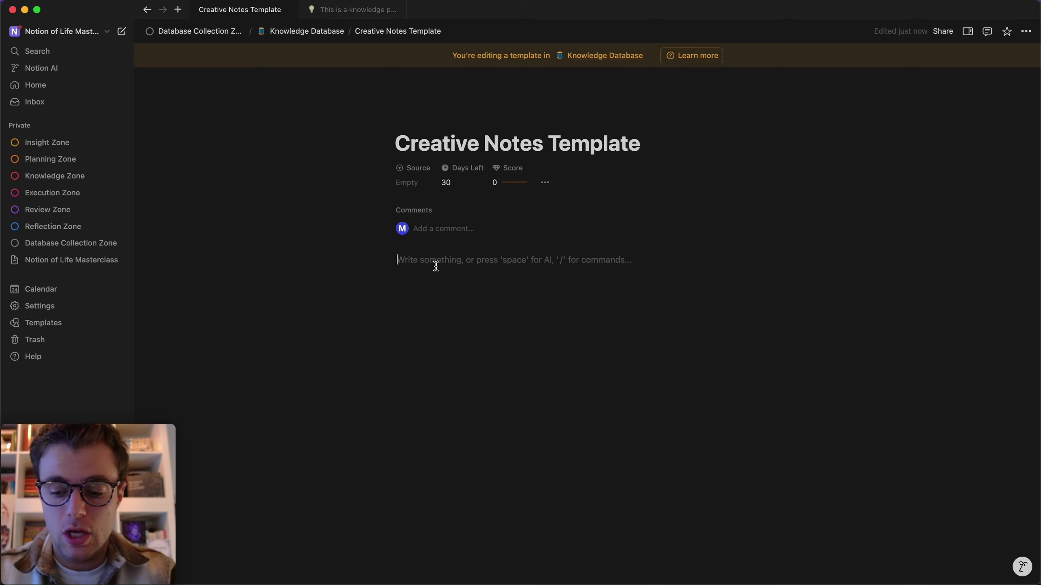
key("Return")
type("/")
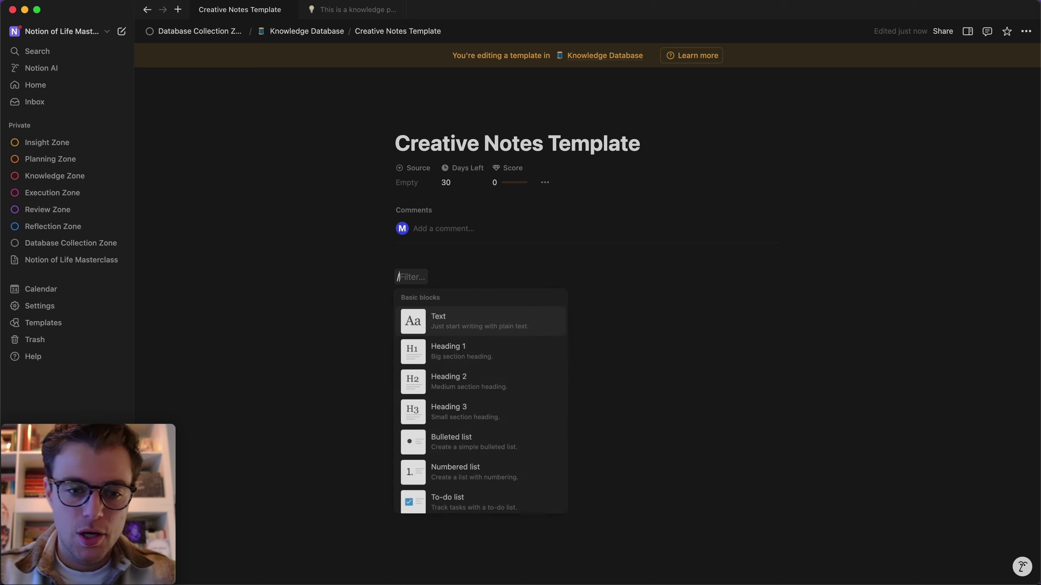
type("button")
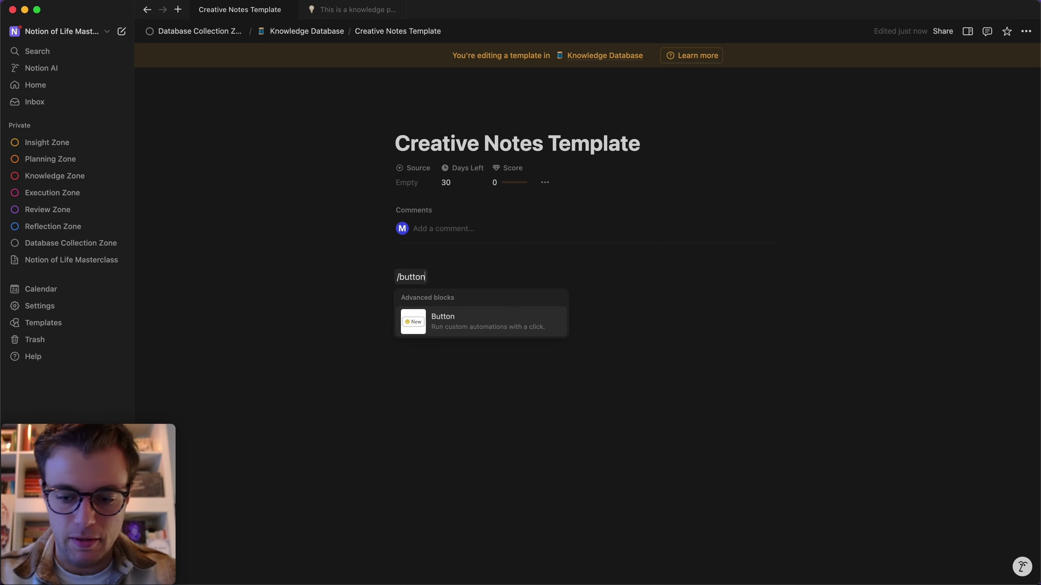
key("Return")
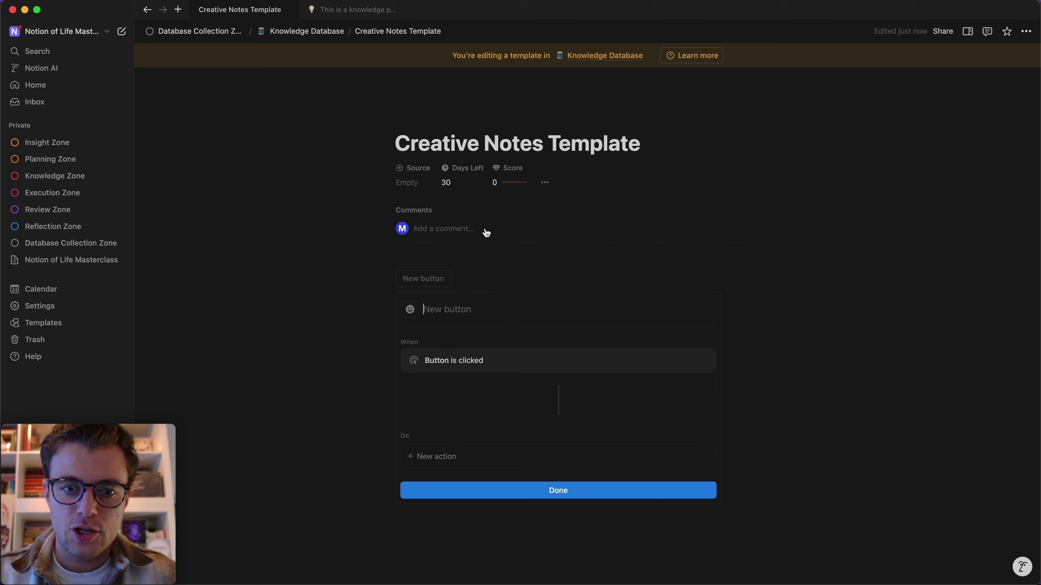
type("Mind")
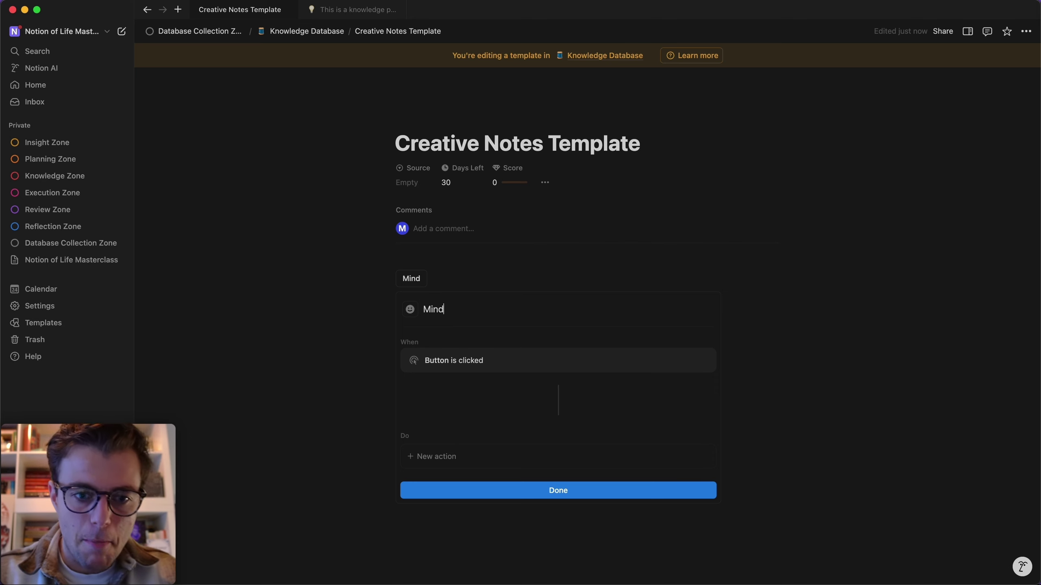
type(" Mapping")
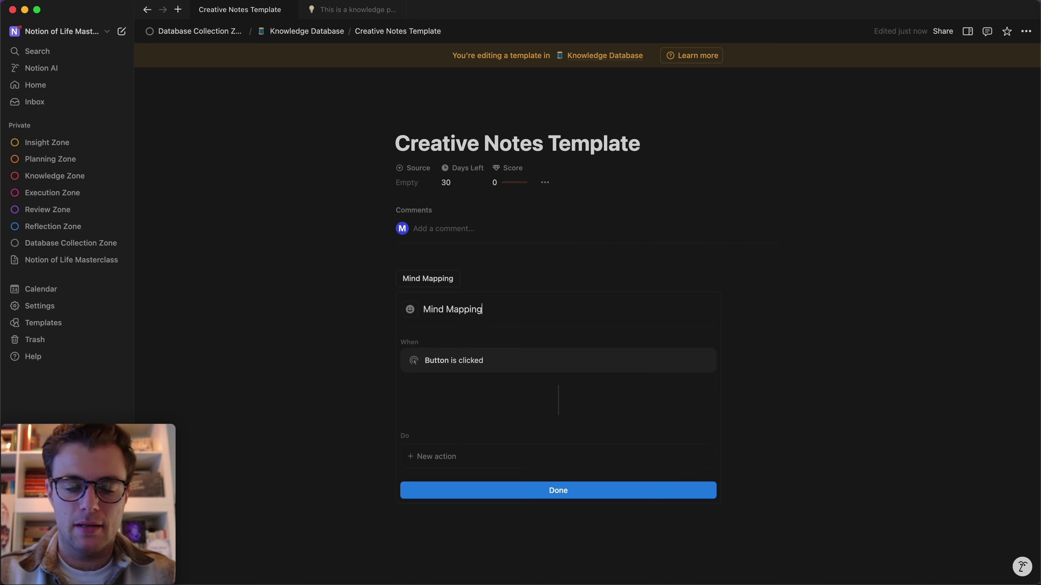
Give the Mind Mapping button the folded map icon in the lightest colour
left_click(411, 309)
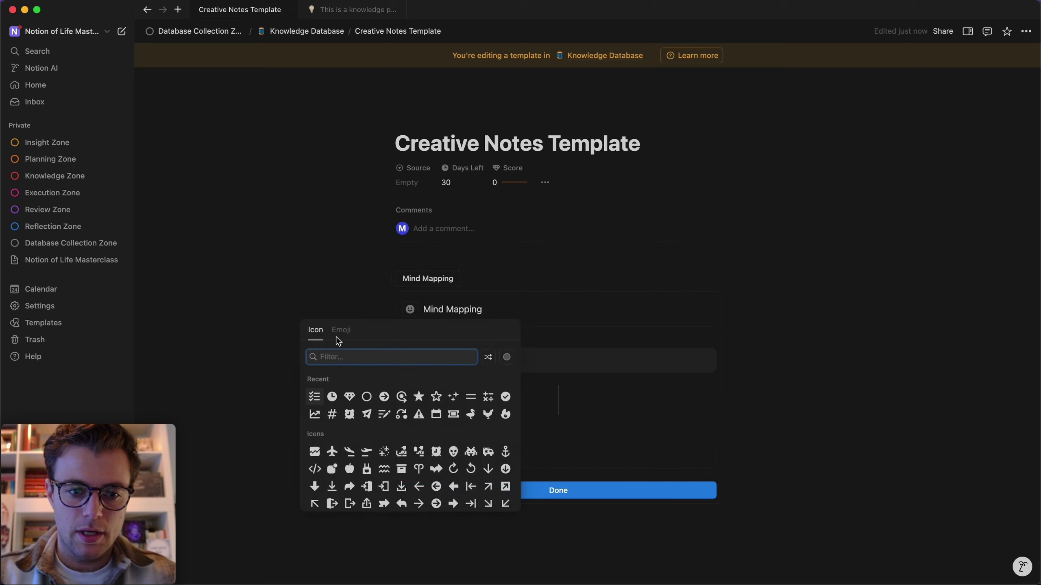
type("map")
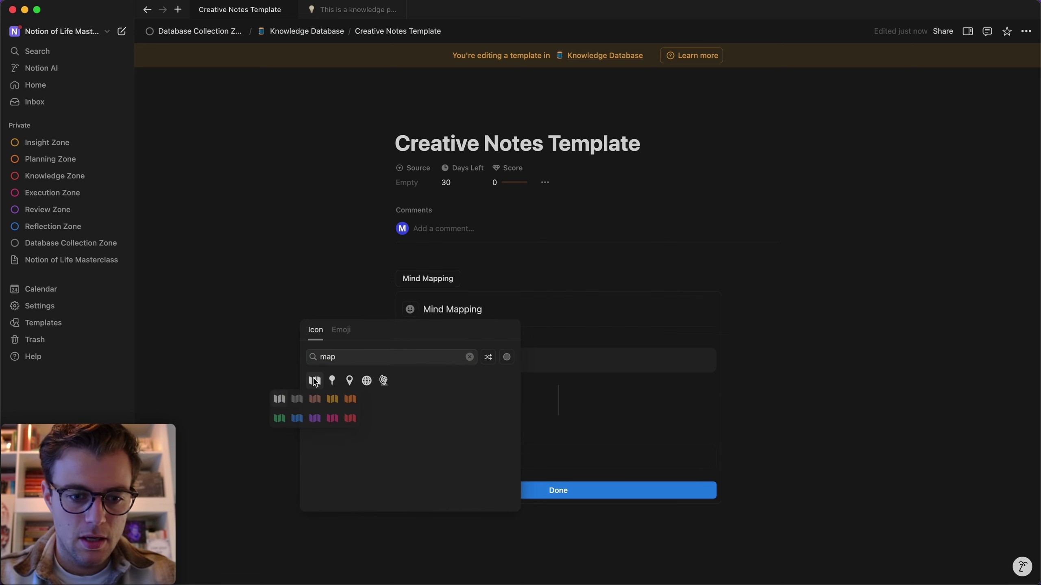
left_click(278, 399)
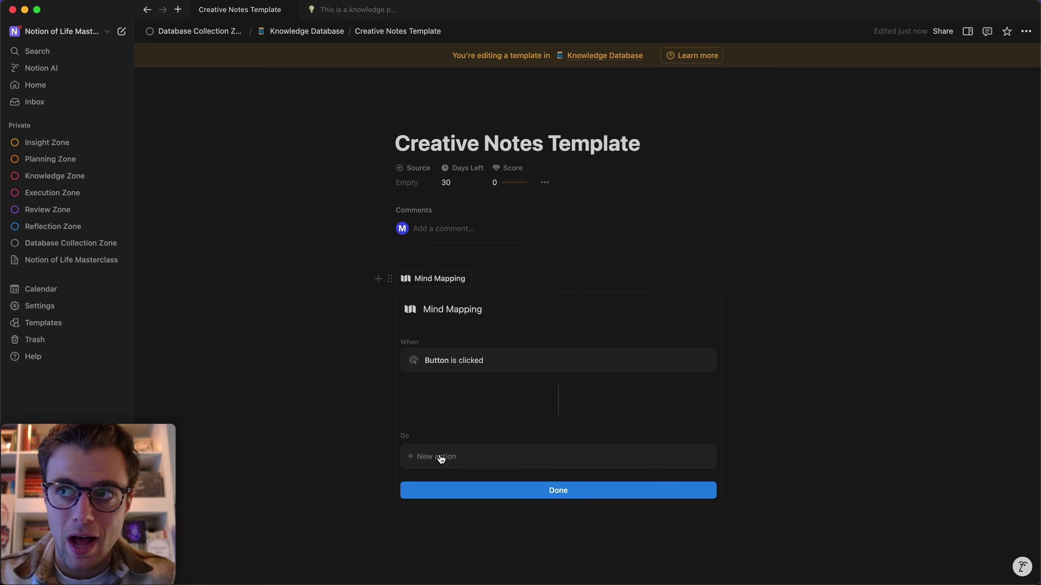
Add an Insert blocks action to the button containing a sub-page titled "Mind-mapping Technique"
left_click(464, 456)
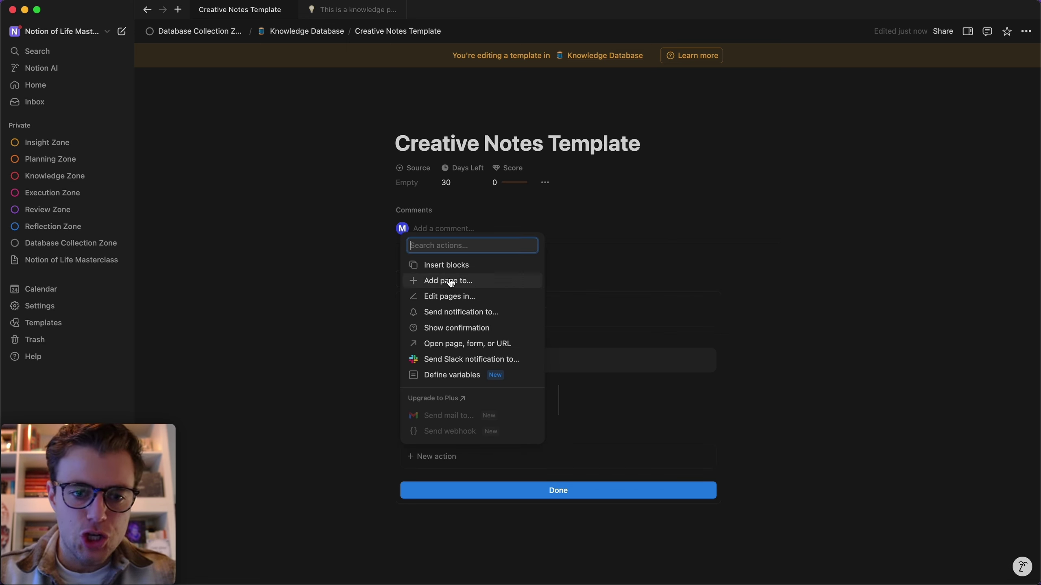
left_click(448, 264)
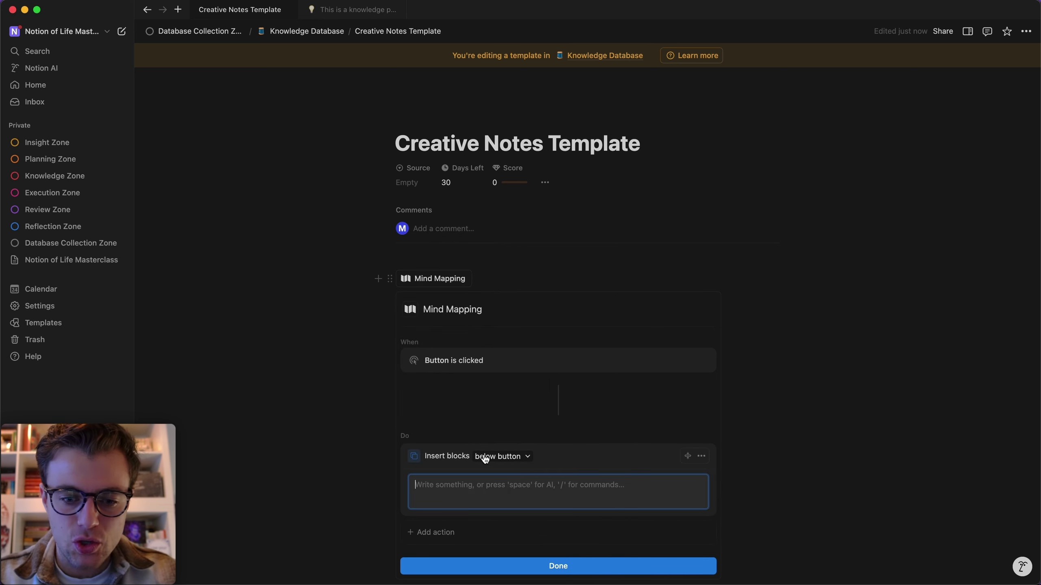
scroll(496, 443, "down", 3)
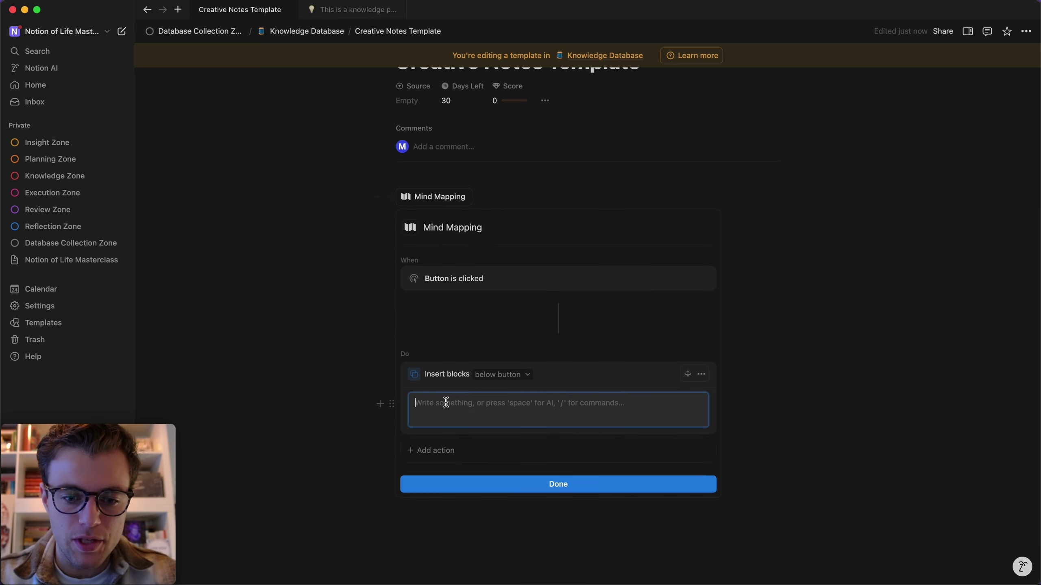
type("/")
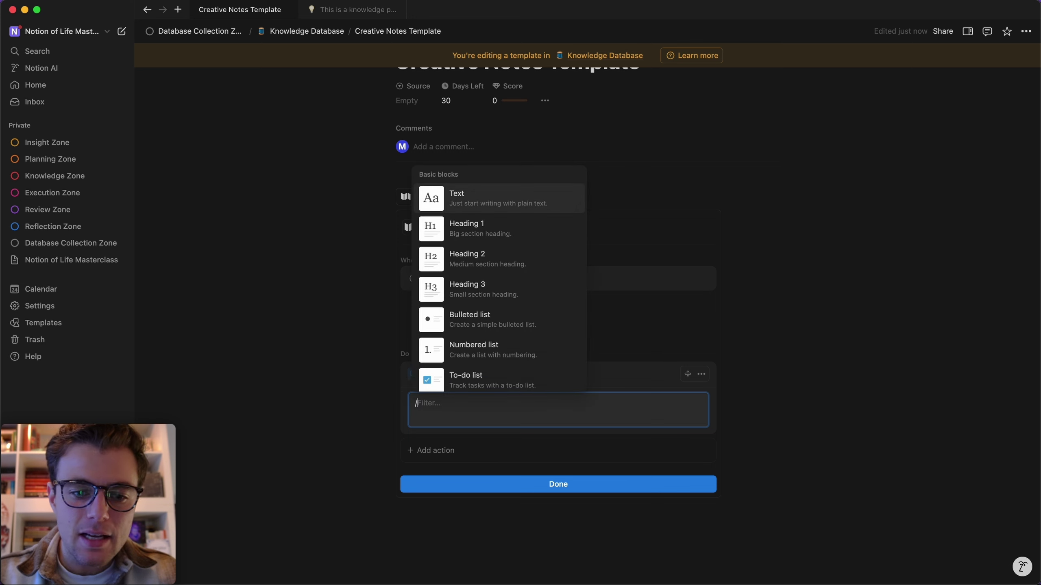
type("page")
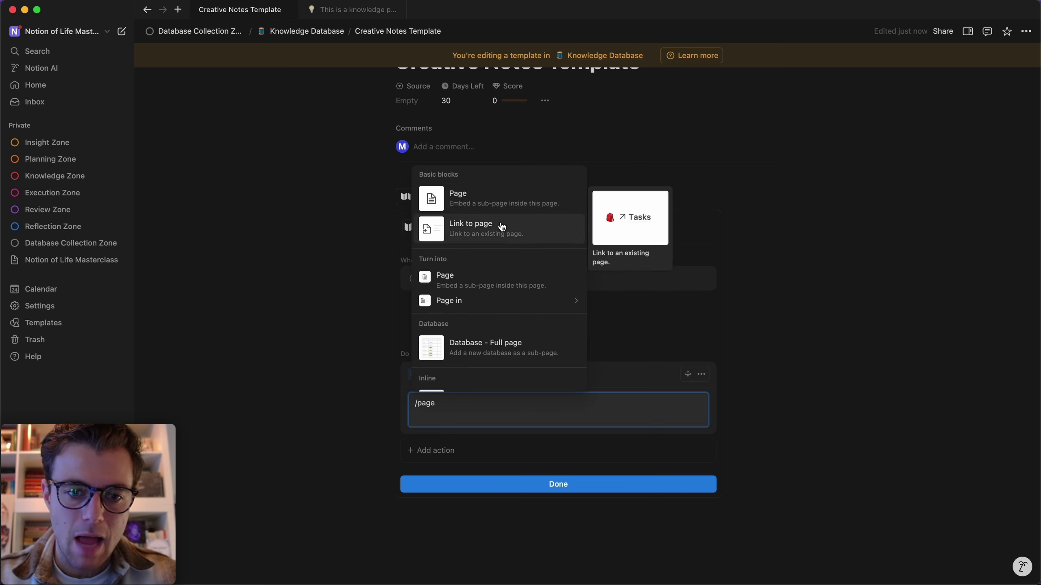
left_click(477, 204)
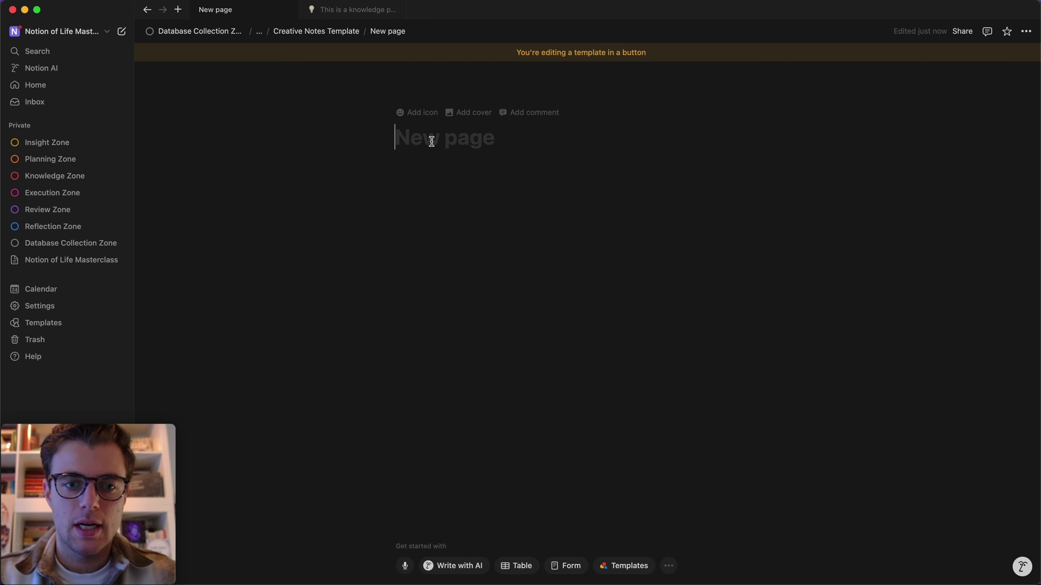
type("Mind-mapp")
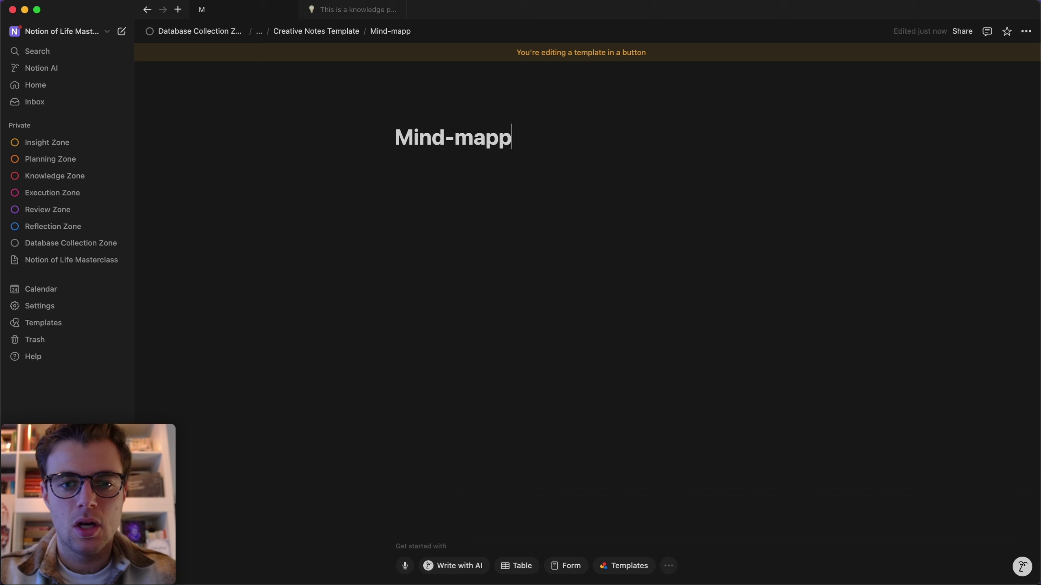
type("ing Technique")
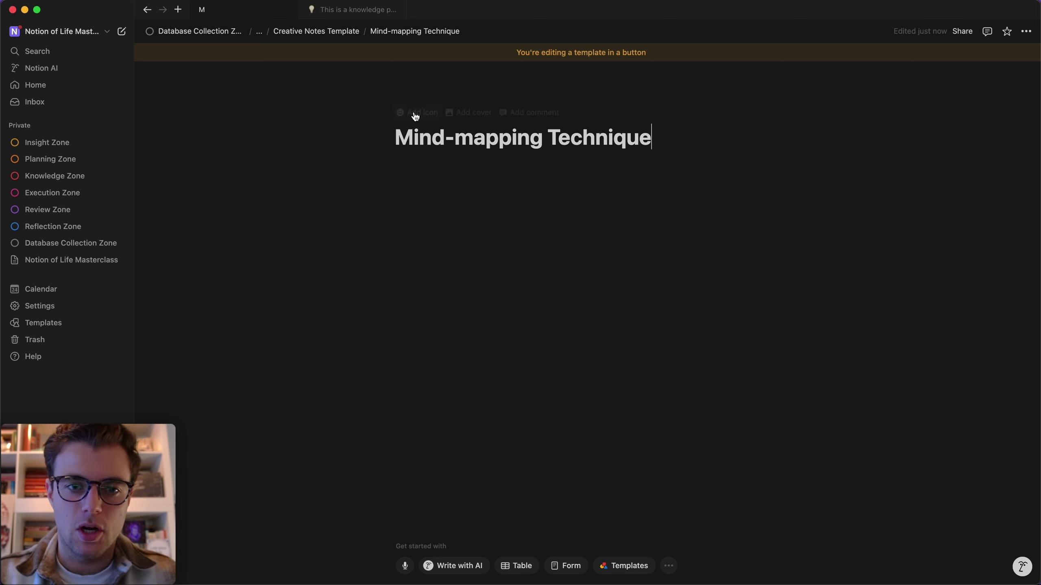
Fill the Mind-mapping Technique page with the copied "Mind Mapping action plan" checklist, remove the empty first line, and return to the Creative Notes Template
key("super+Tab")
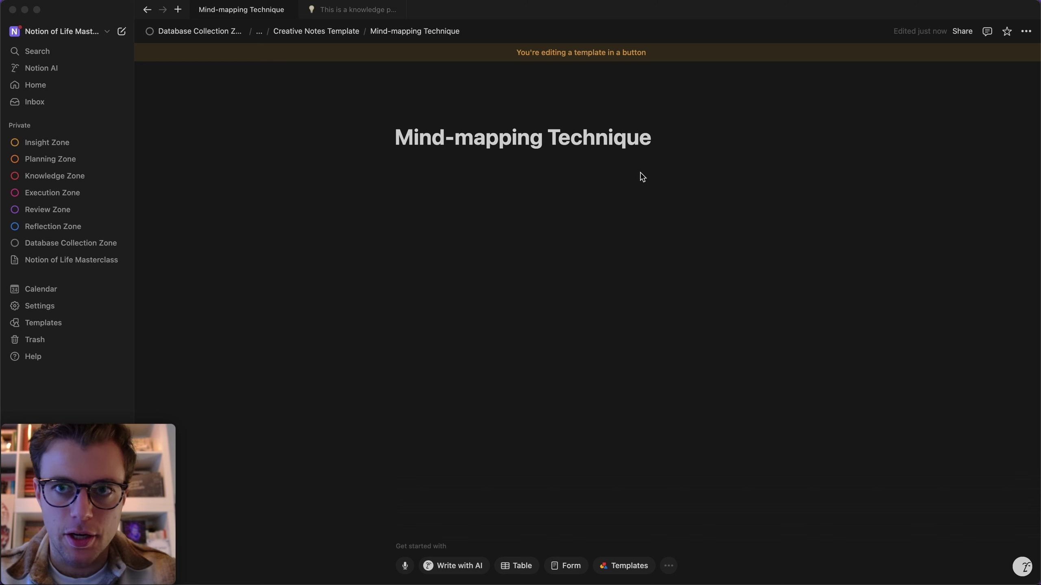
key("super+Tab")
key("Return")
type("Mind Mapping action plan Identify Central Theme. Determine the main idea you're exploring. Create Main Branches. Draw branches from the central idea to represent major subtopics or themes. Add Details. Branch out further, adding more specific details, data, or concepts. Enhance with Colors/Images. Use colors to differentiate branches or themes, and images to symbolize ideas or relationships. Review and Revise. Look over the mind map to ensure clarity and completeness. Make adjustments as necessary. 30-60 minutes | difficulty: ★★ | Mindmapping Explored")
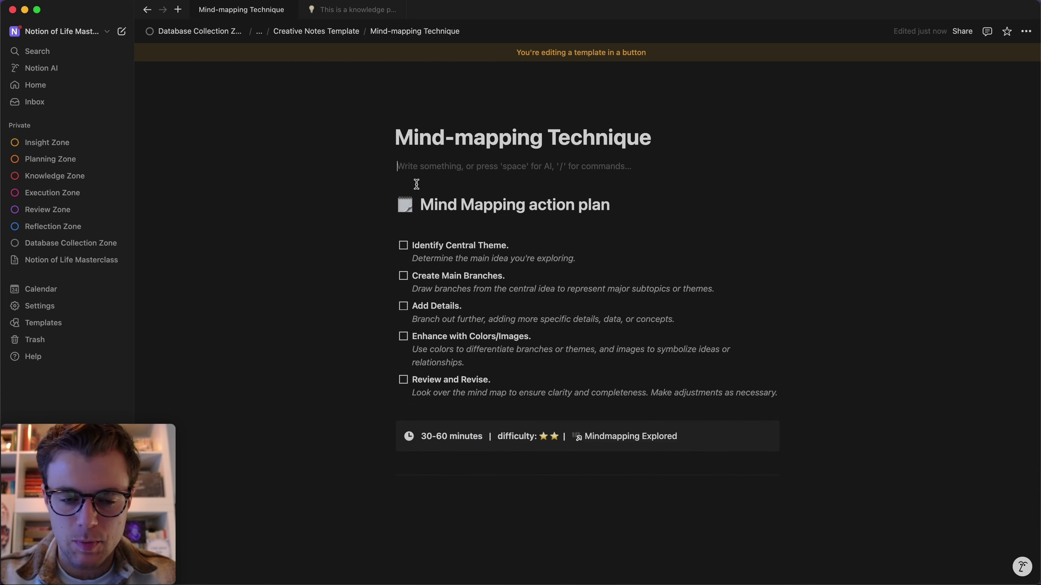
key("BackSpace")
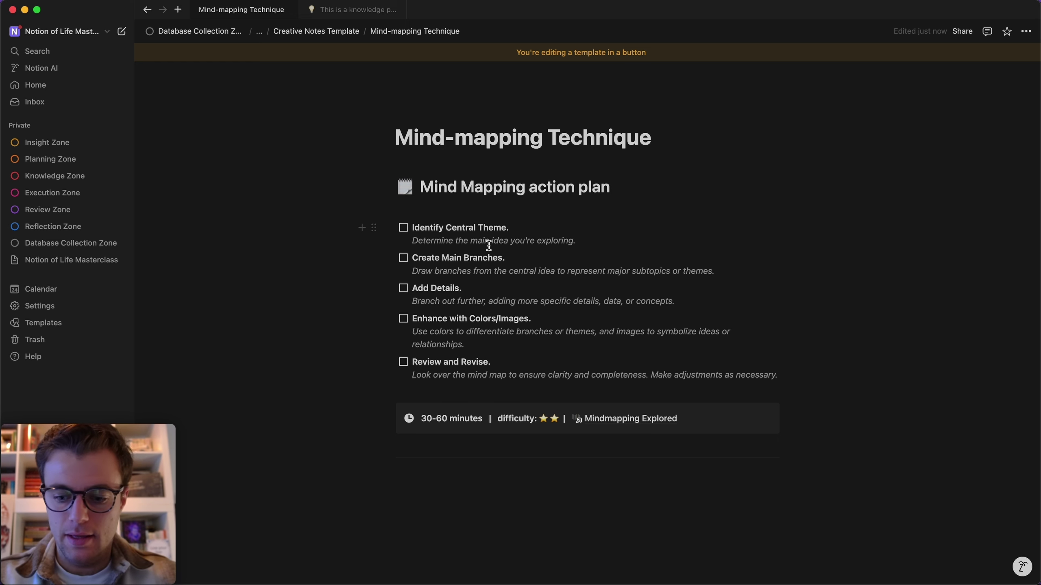
key("super+[")
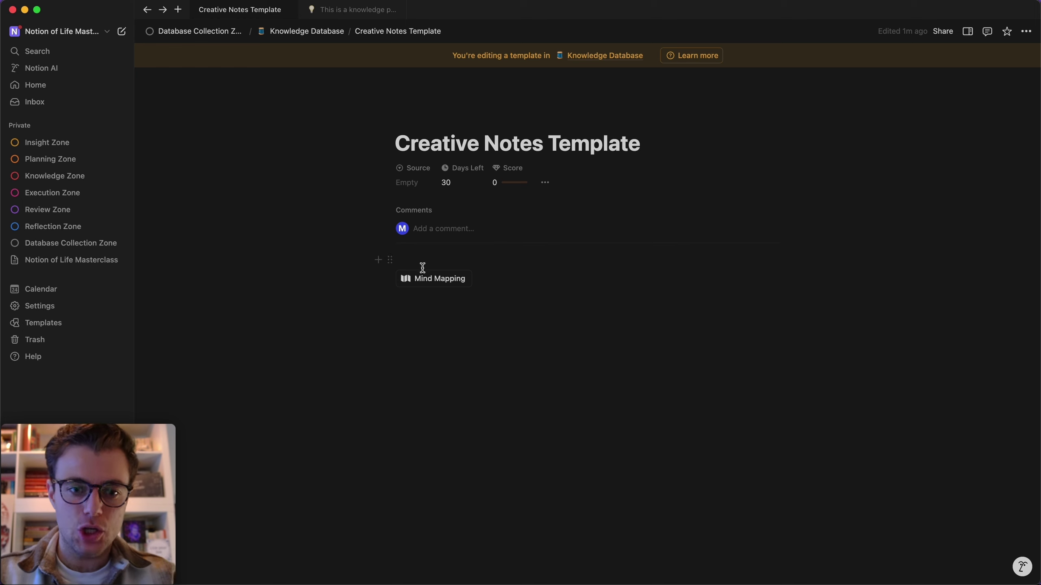
Run the Mind Mapping button, then open the inserted Mind-mapping Technique page to check it and return to the template
left_click(352, 316)
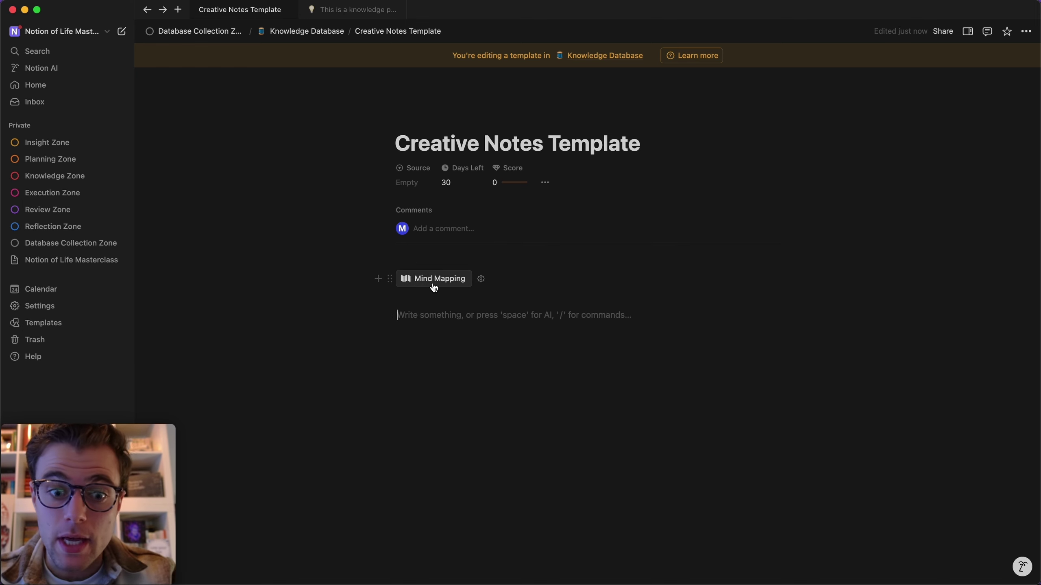
left_click(455, 280)
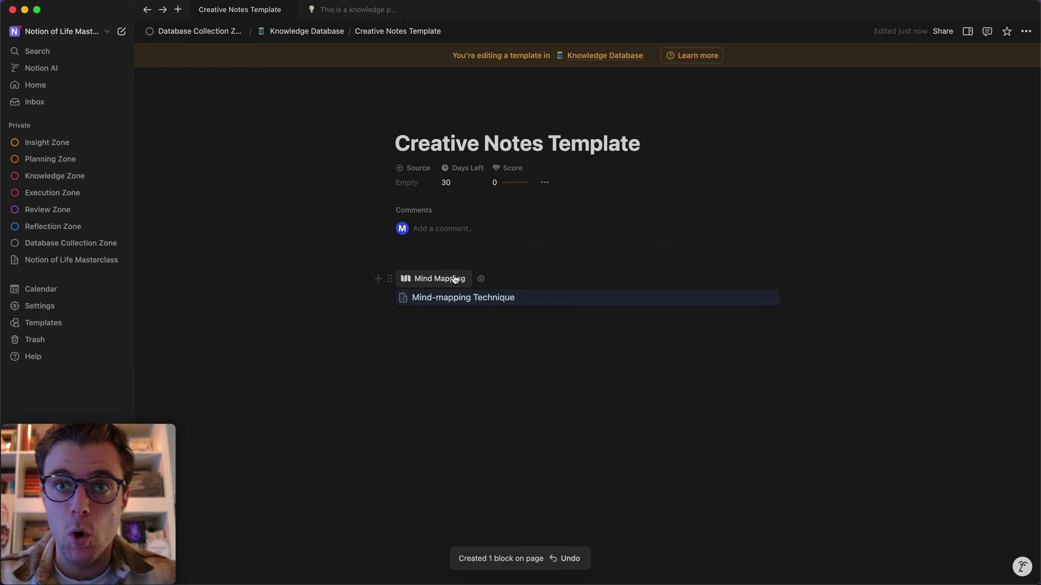
left_click_drag(389, 298, 388, 328)
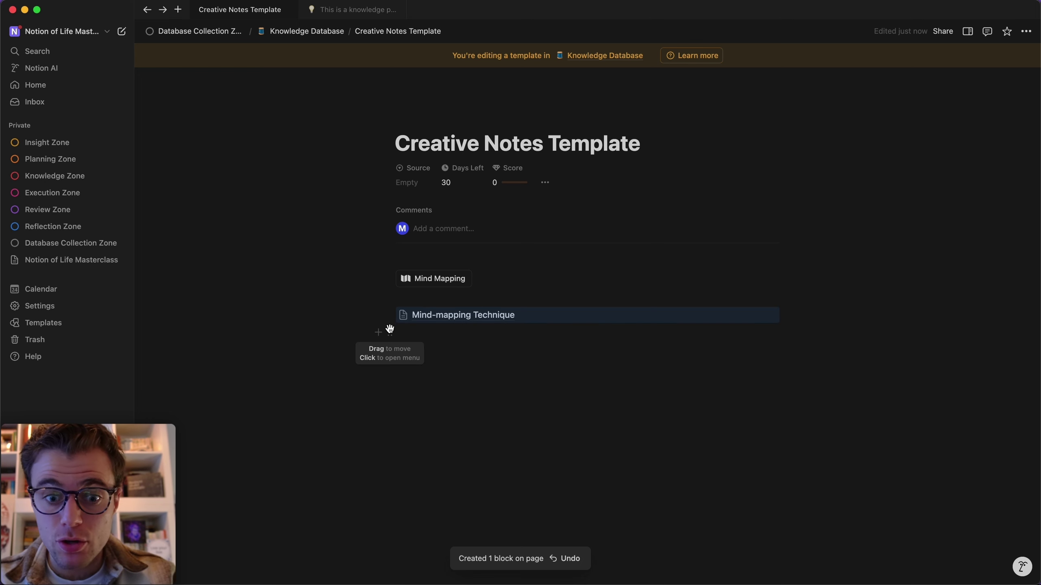
left_click(446, 315)
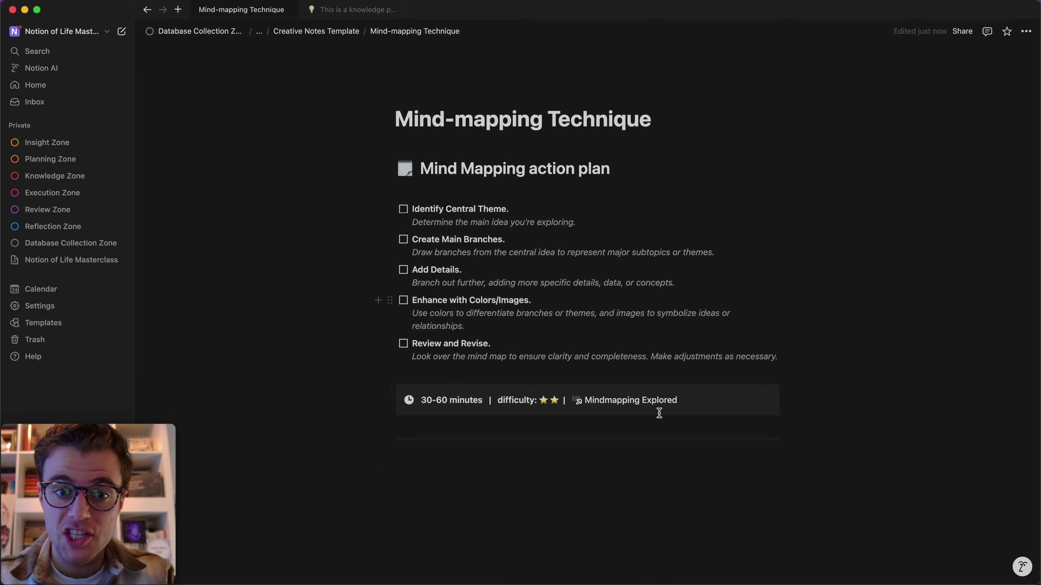
key("super+bracketleft")
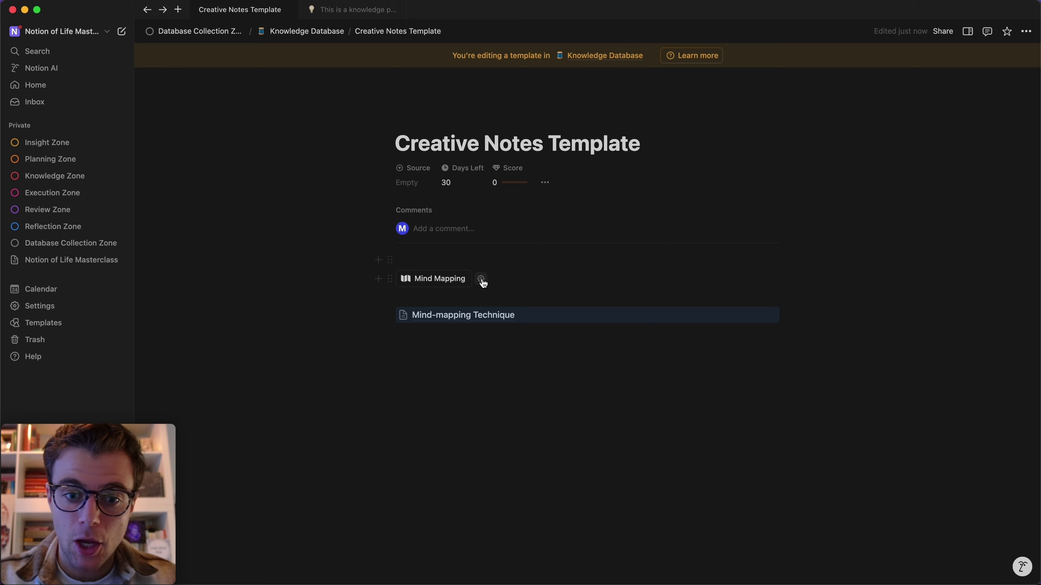
Open the Mind Mapping button's settings to review its Insert blocks action, and close them
left_click(481, 280)
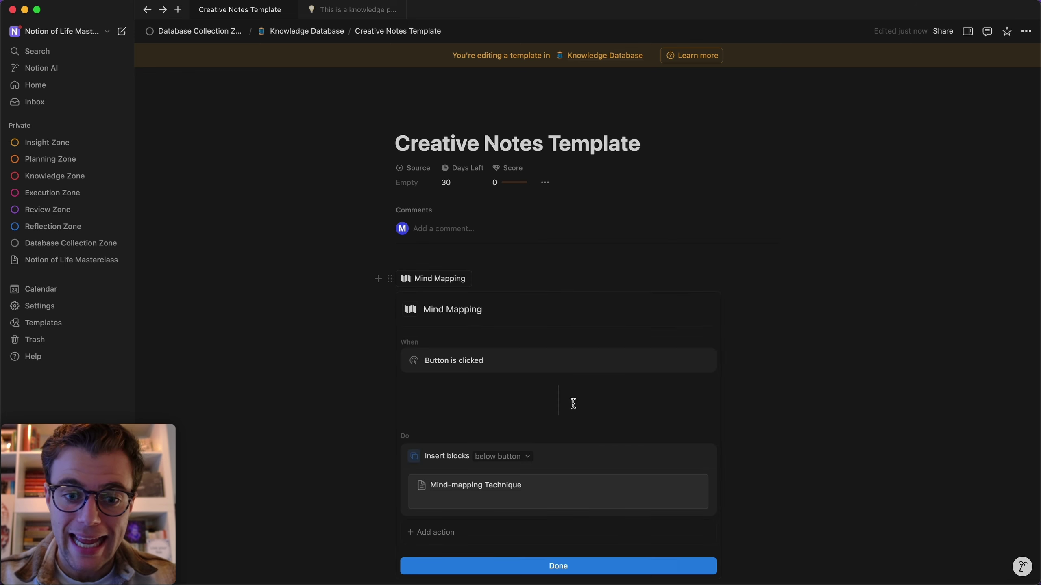
left_click(355, 335)
left_click(297, 402)
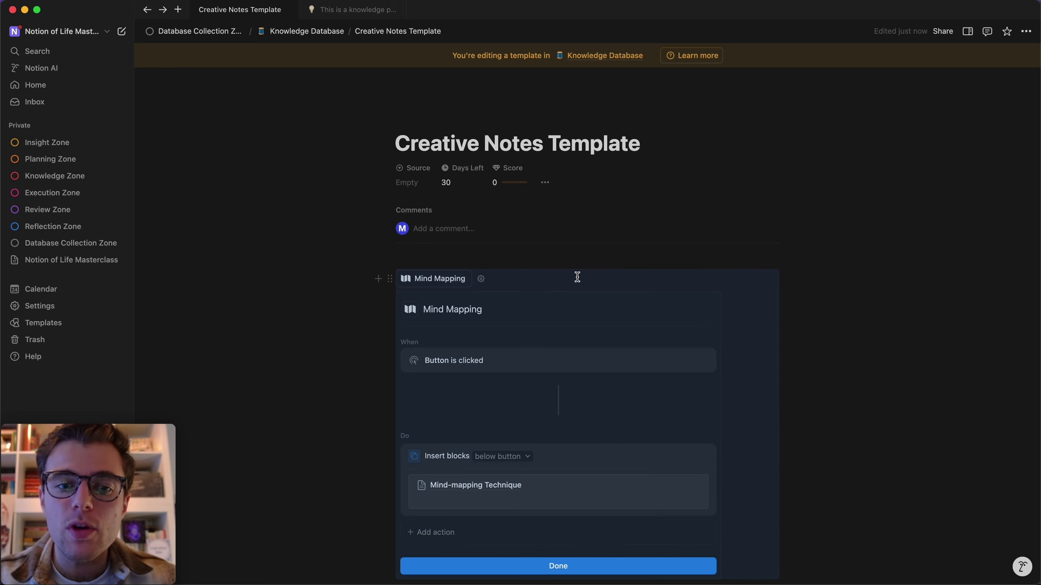
left_click(577, 276)
left_click(521, 569)
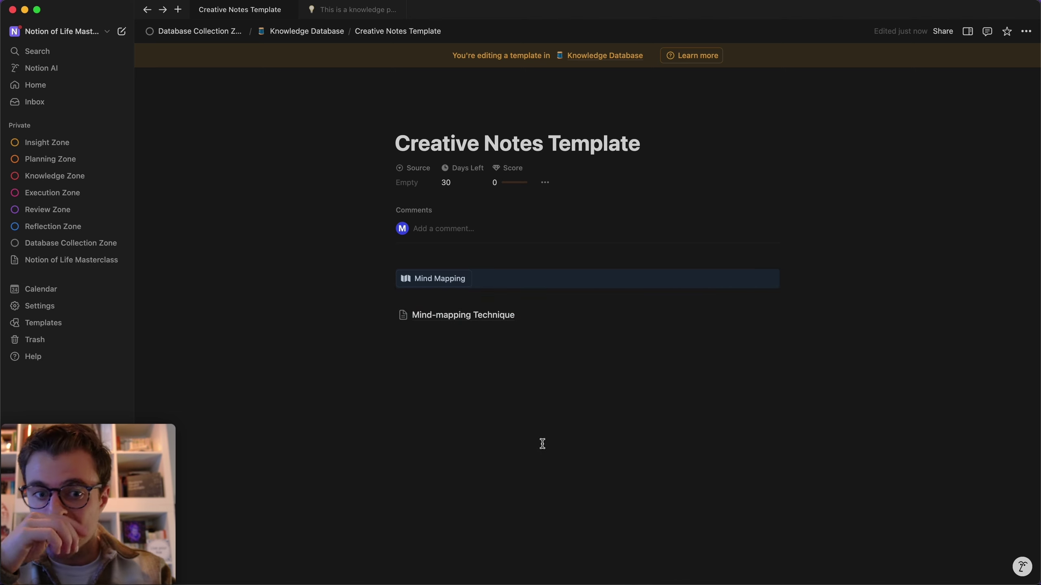
Add empty lines between the Mind Mapping button and the inserted Mind-mapping Technique page and adjust the page's spacing
left_click_drag(386, 315, 452, 358)
left_click(486, 305)
key("Return")
key("Return")
key("Return")
key("Return")
key("Return")
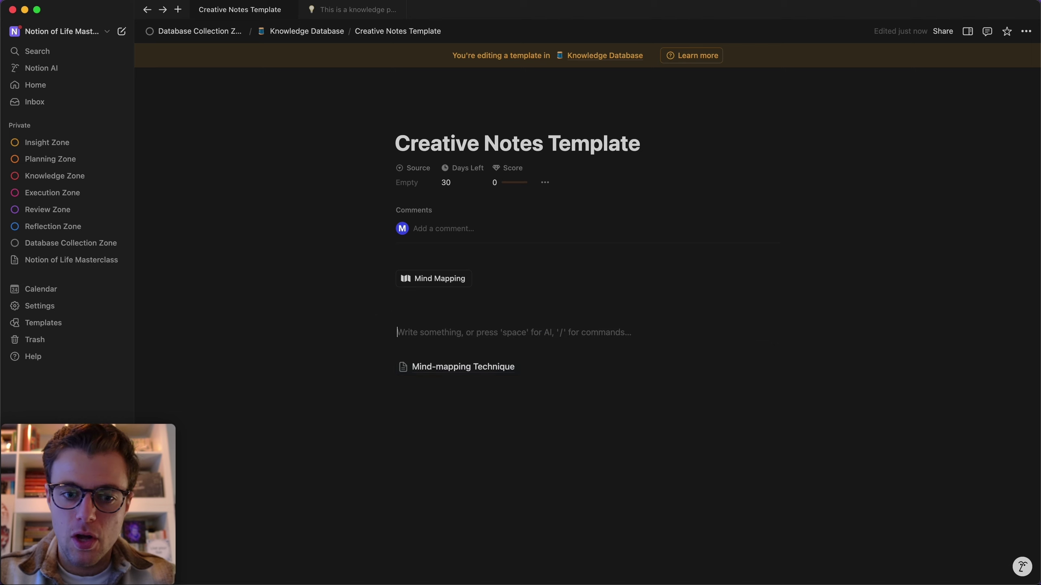
left_click_drag(389, 419, 392, 354)
Turn the inserted Mind-mapping Technique page into text and delete its title, leaving the action plan in the template body
left_click(389, 352)
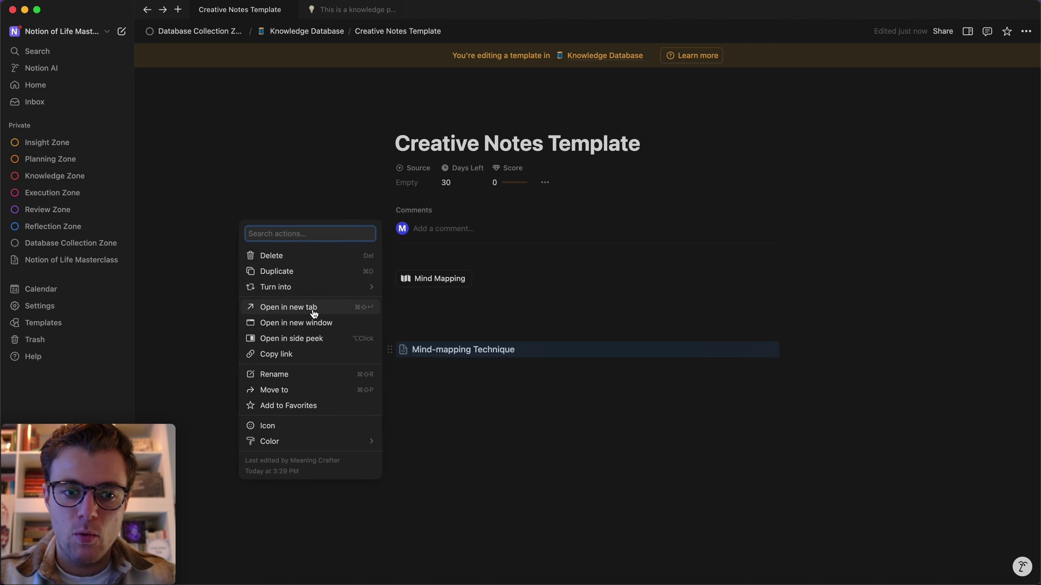
mouse_move(297, 287)
left_click(462, 113)
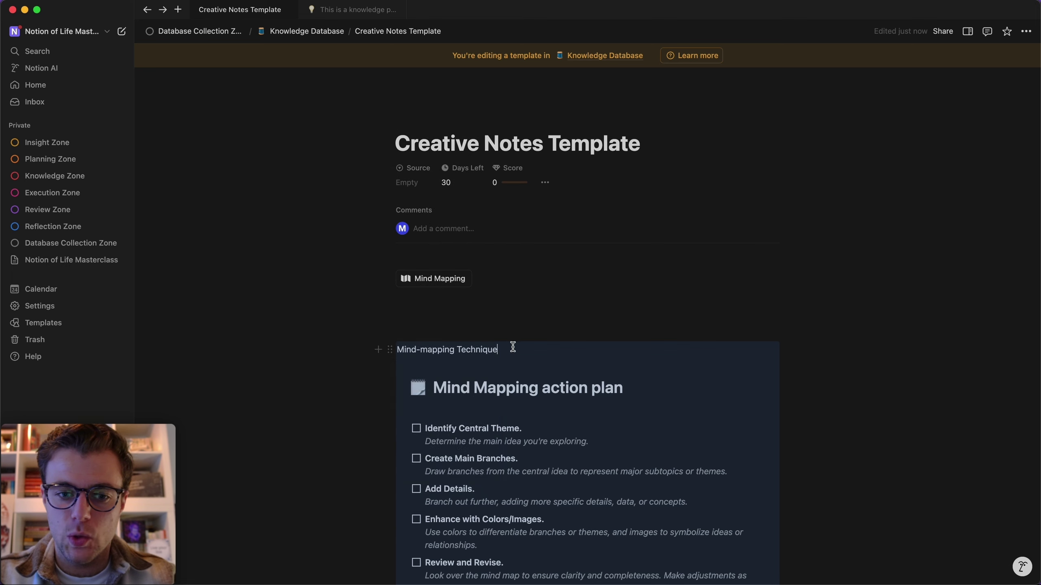
left_click_drag(513, 348, 377, 349)
key("BackSpace")
scroll(596, 377, "down", 6)
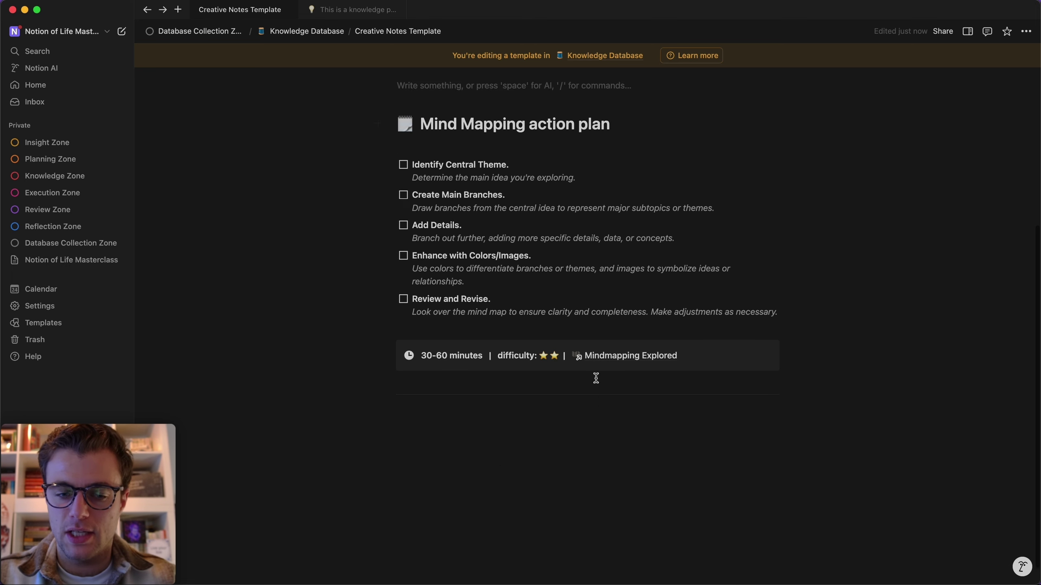
Delete the unpacked Mind Mapping action plan, including its checklist and callout, from the template body
scroll(596, 377, "up", 3)
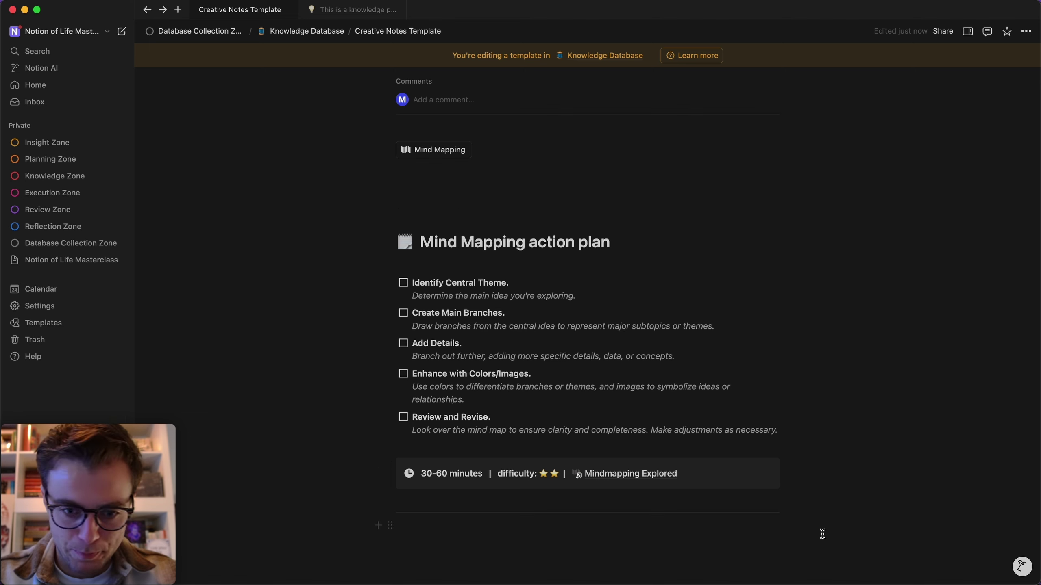
left_click_drag(820, 532, 339, 233)
key("BackSpace")
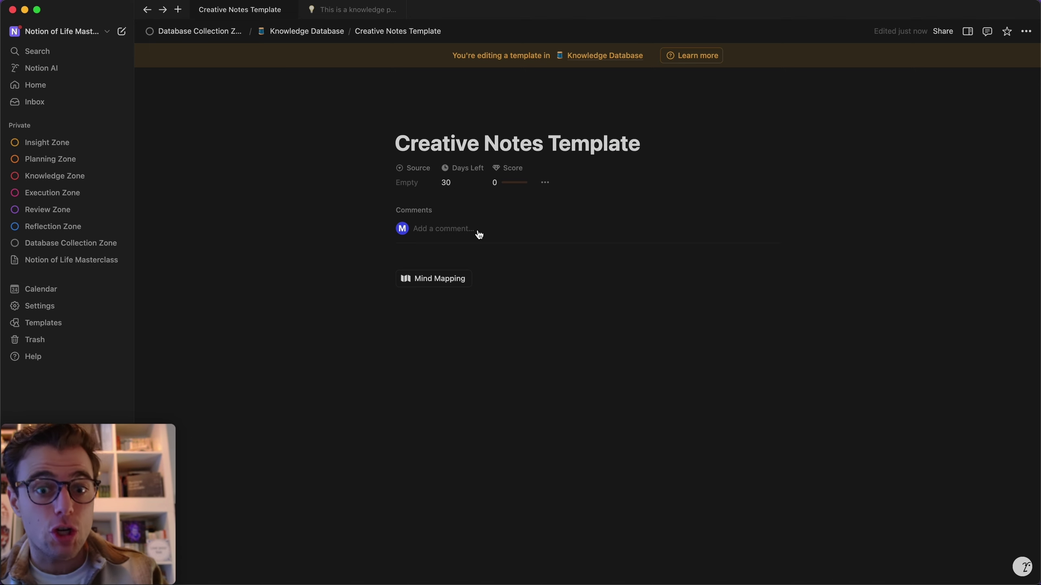
Show the template's remaining properties and view the options of the Techniques property
left_click(545, 182)
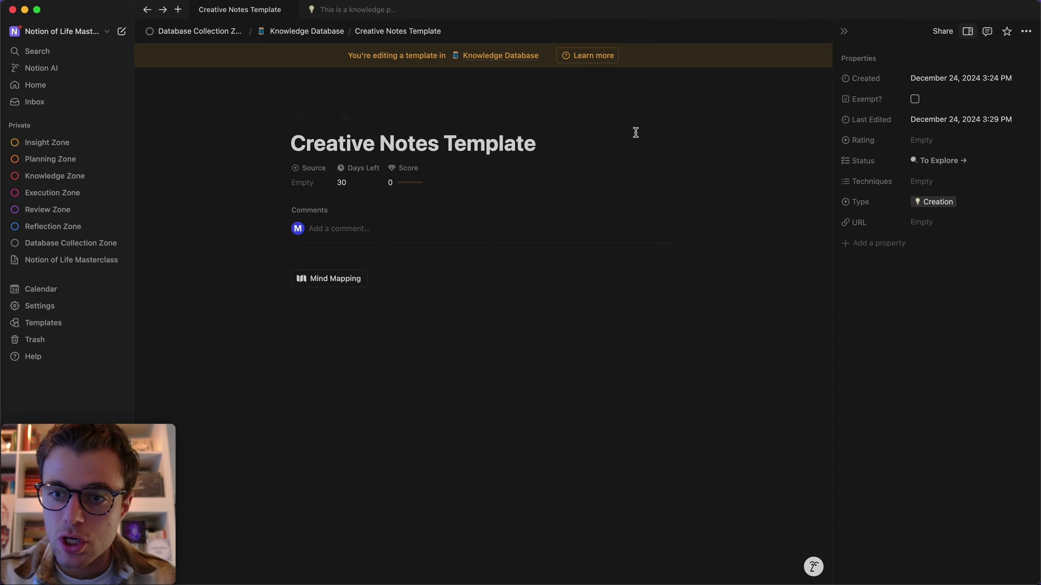
left_click(934, 181)
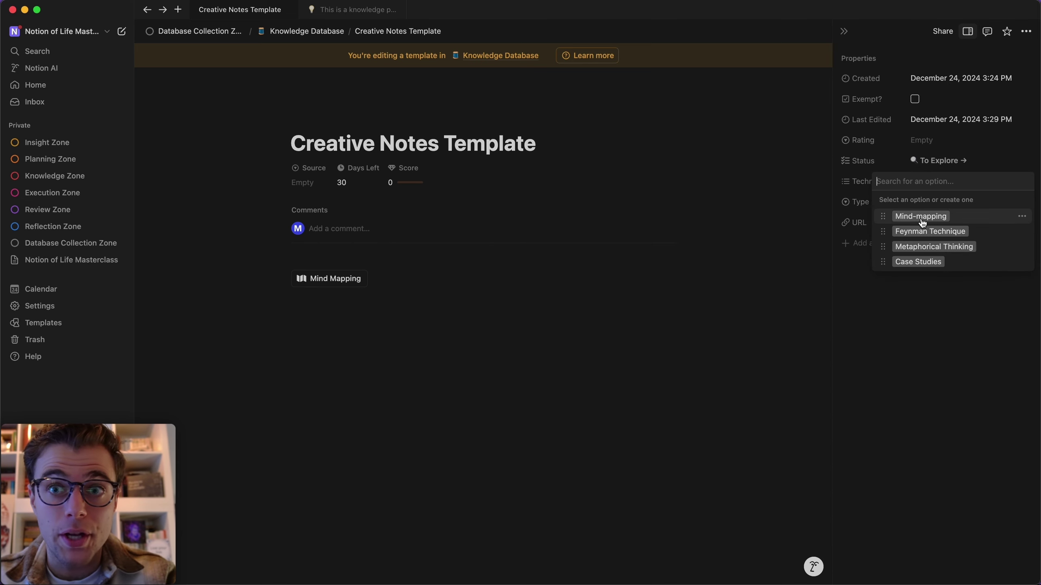
left_click(396, 389)
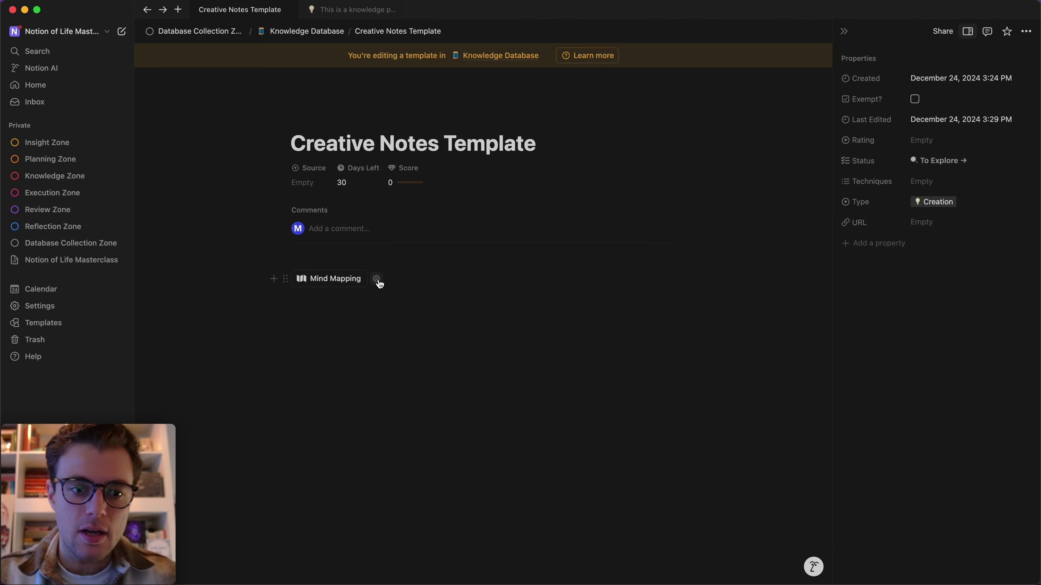
Add an Edit pages action to the Mind Mapping button that targets This page
left_click(377, 280)
scroll(378, 433, "down", 5)
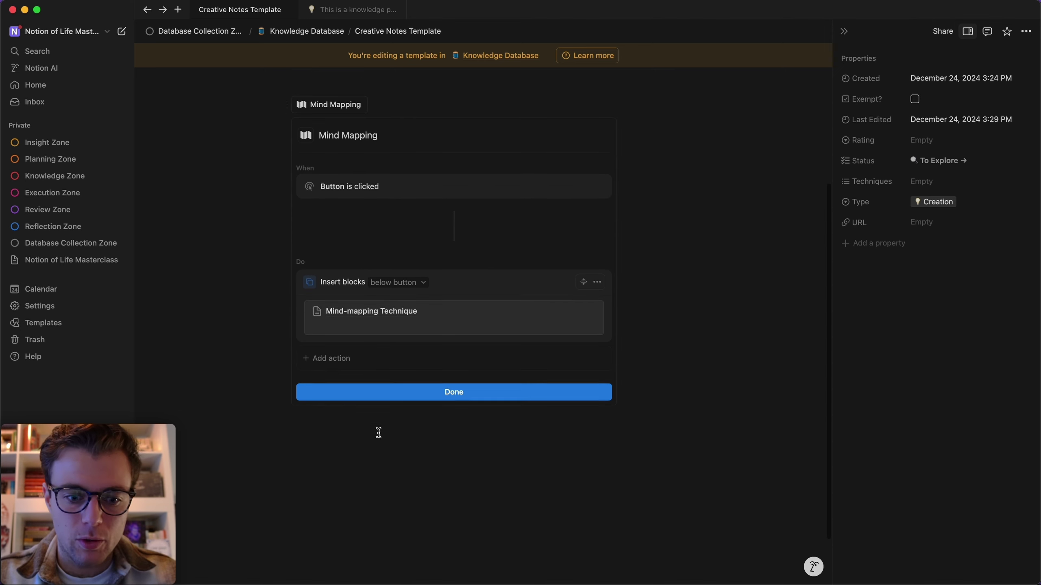
left_click(339, 360)
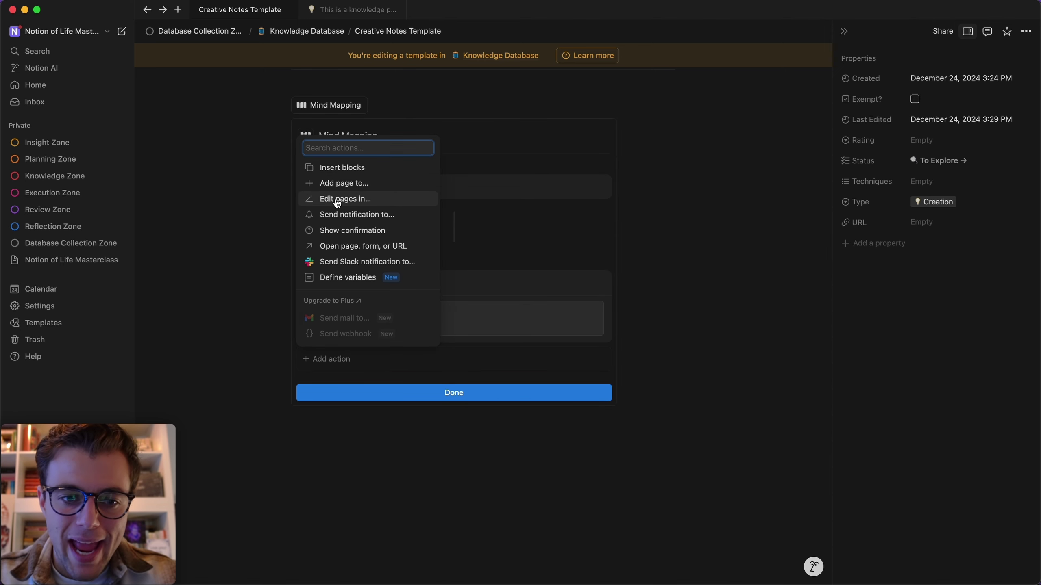
left_click(359, 199)
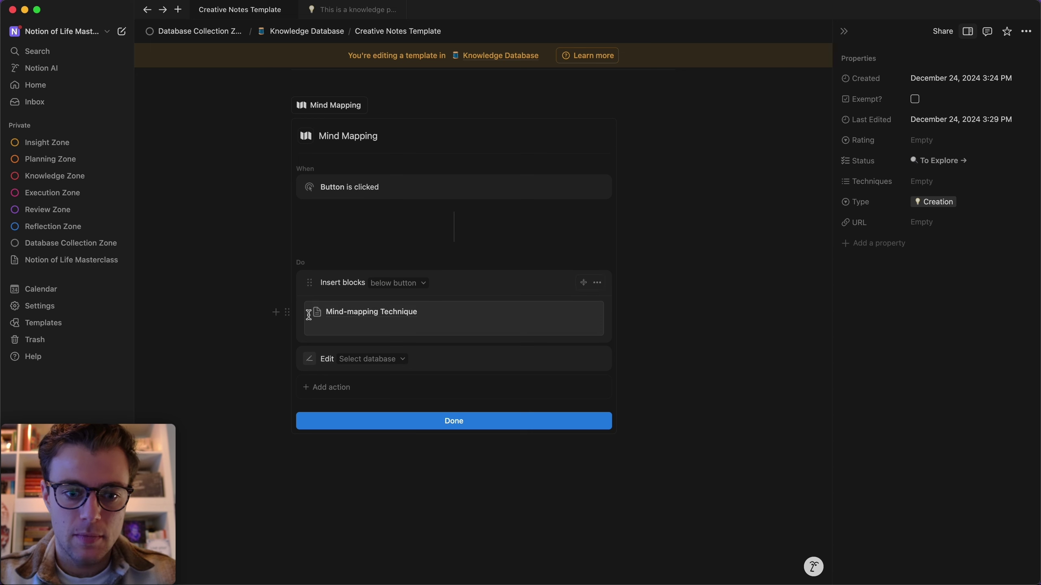
left_click(392, 360)
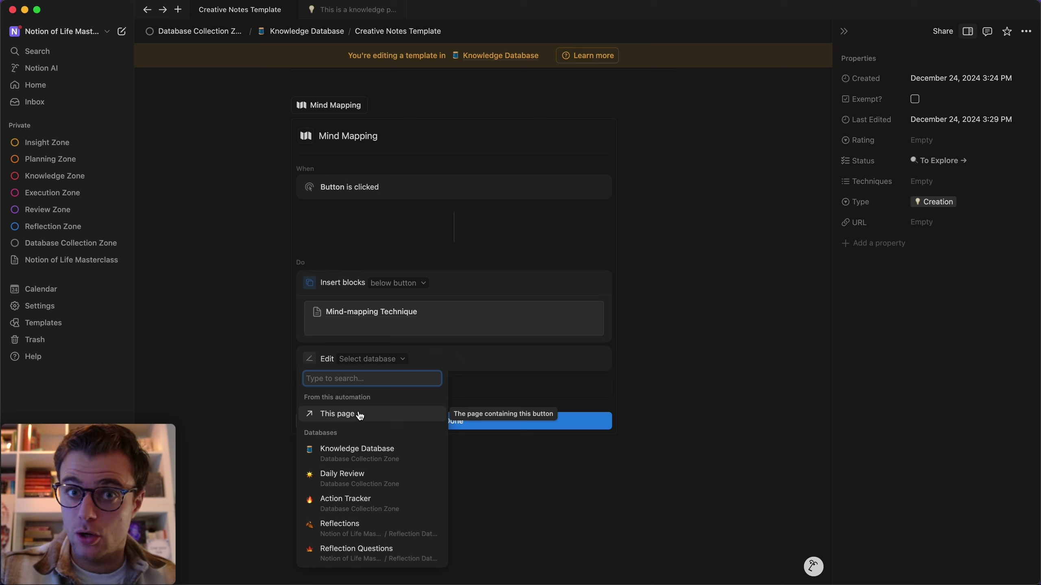
left_click(360, 416)
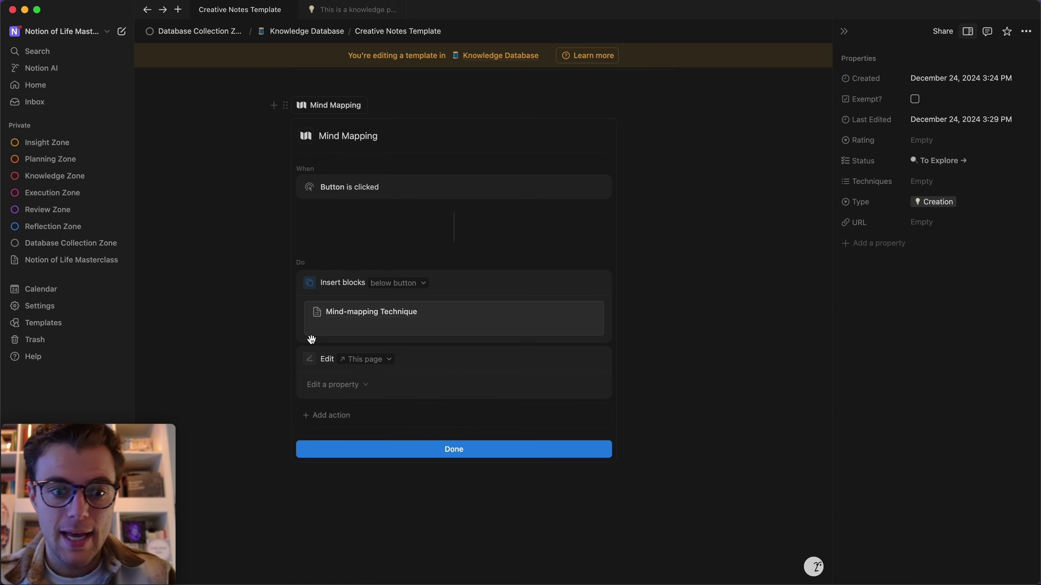
Make the edit action add Mind-mapping to the Techniques property, and save the button
left_click(351, 387)
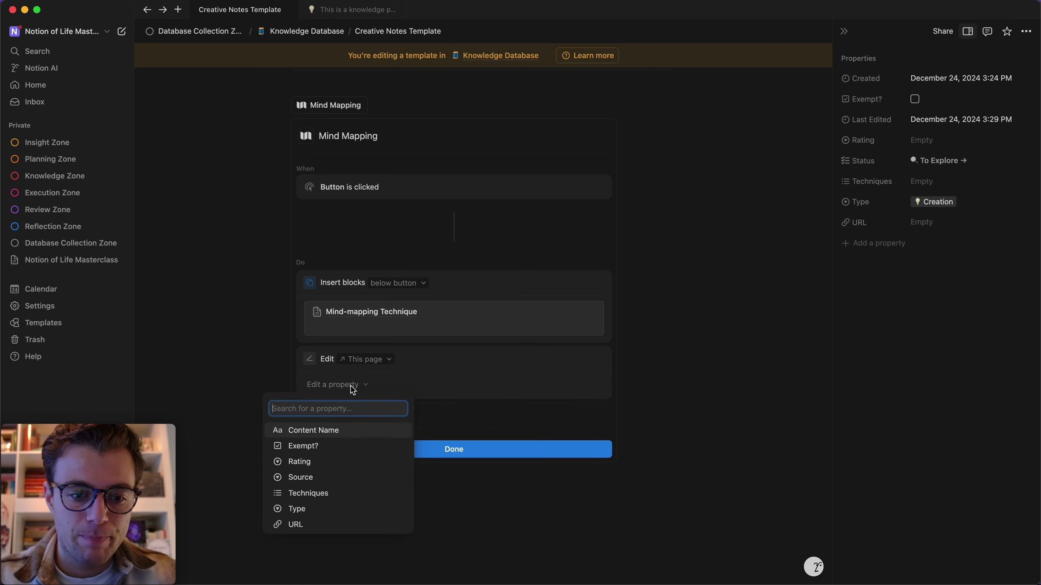
left_click(311, 494)
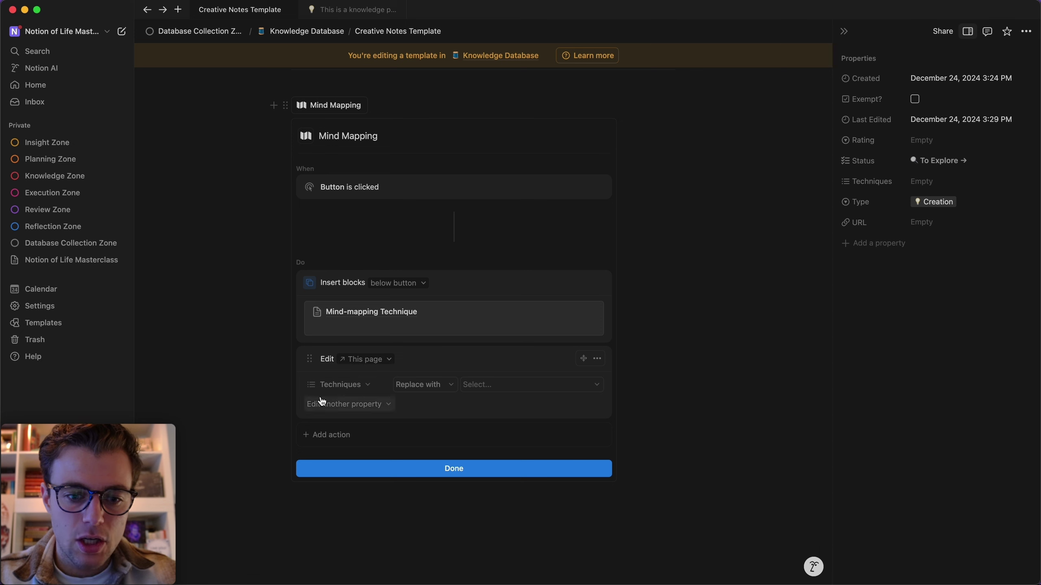
left_click(426, 389)
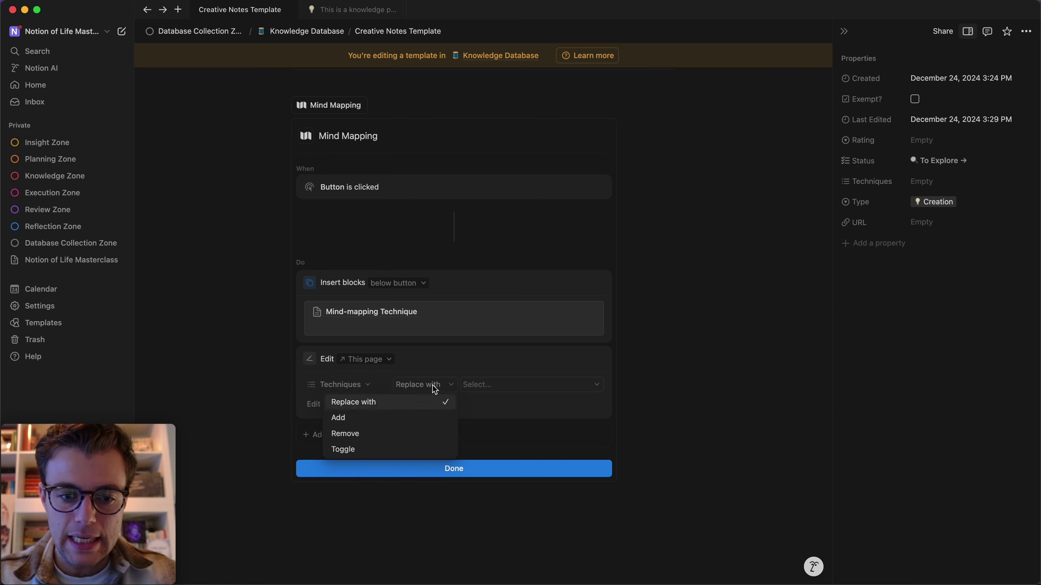
left_click(383, 420)
left_click(527, 386)
left_click(516, 427)
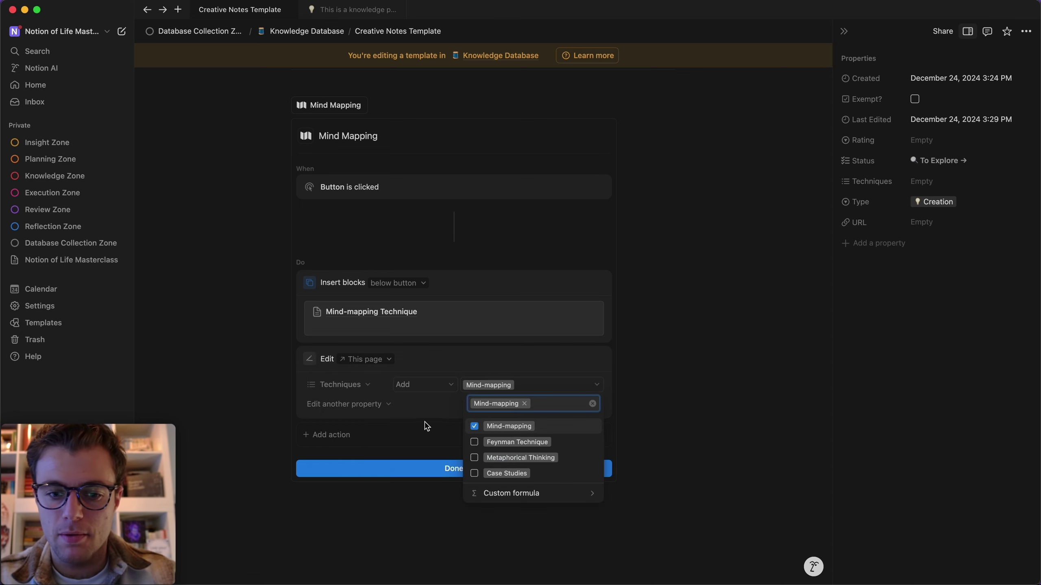
left_click(412, 428)
left_click(454, 468)
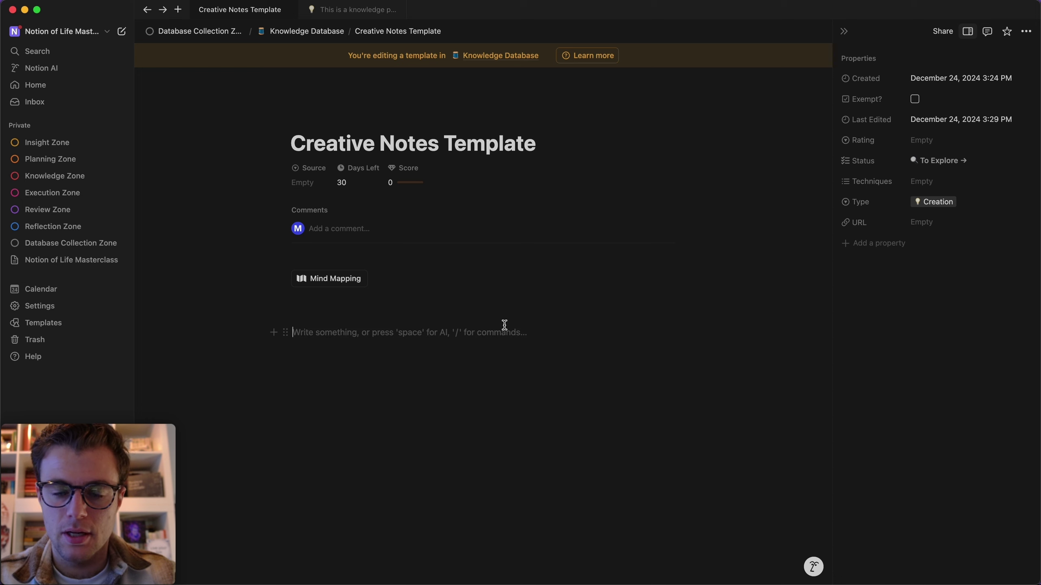
Run the Mind Mapping button and unpack the inserted page as text directly in the template, removing its title line
left_click(335, 279)
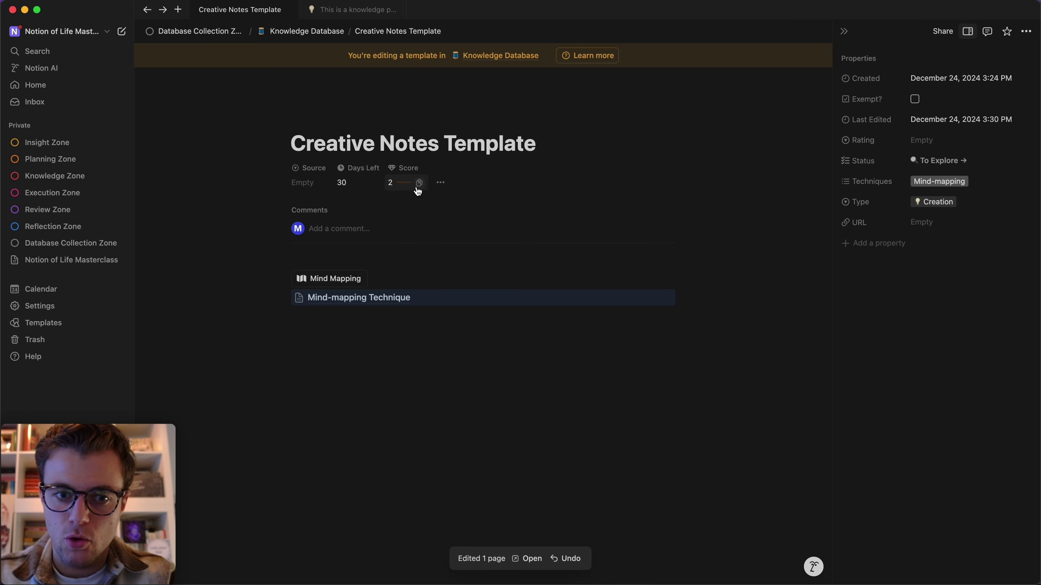
left_click(285, 297)
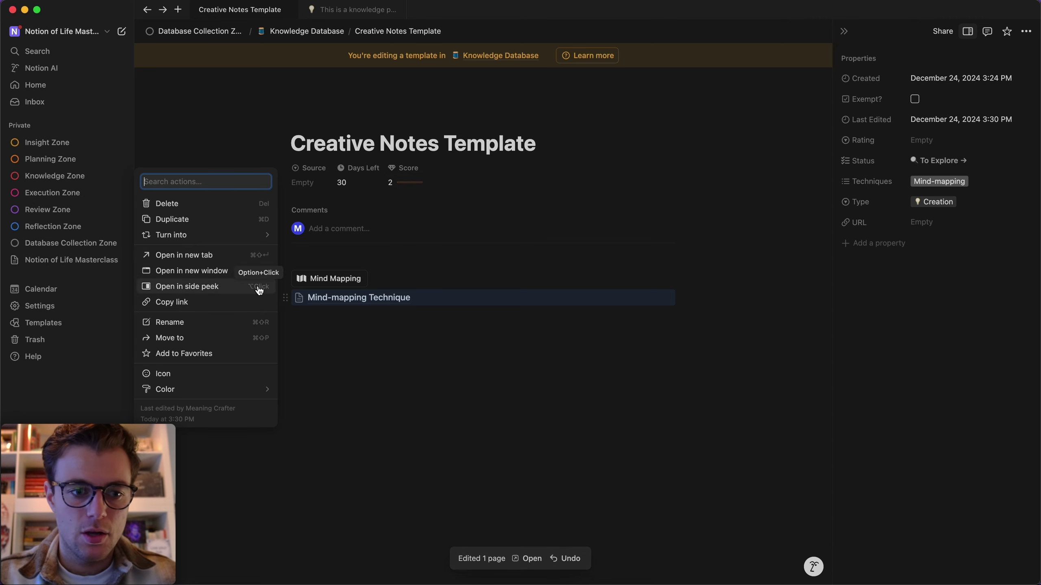
mouse_move(230, 236)
left_click(360, 44)
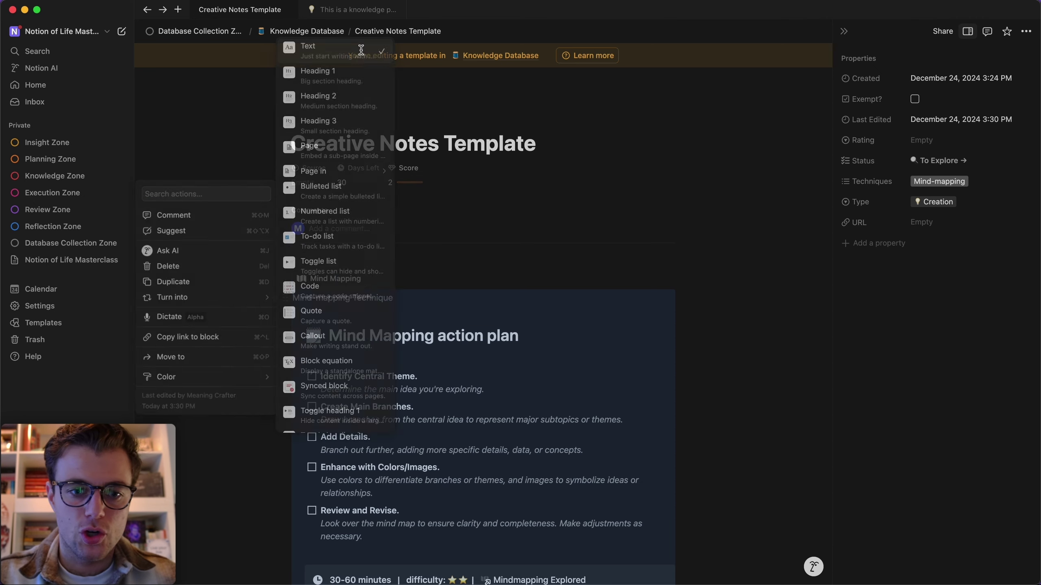
left_click(440, 278)
left_click_drag(440, 299, 225, 301)
key("BackSpace")
key("BackSpace")
scroll(513, 355, "down", 1)
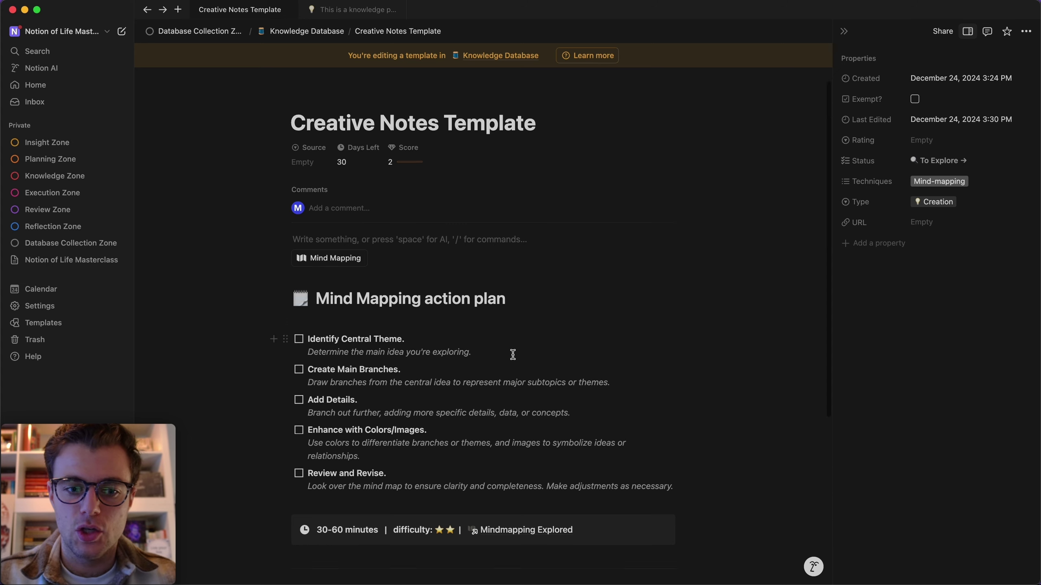
Add a Heading 1 reading "Knowledge Development Techniques" above the Mind Mapping button
scroll(513, 354, "down", 3)
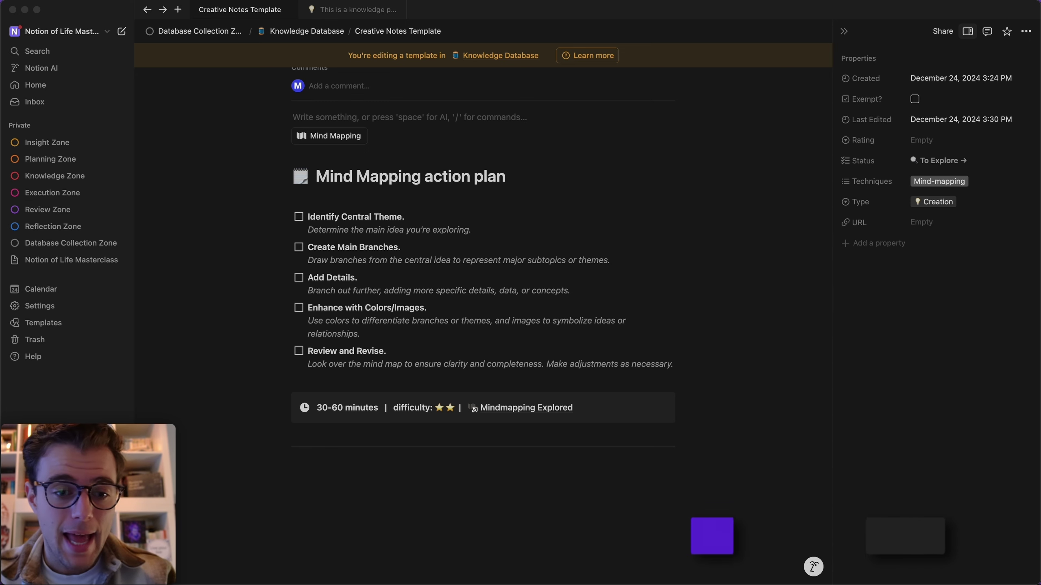
scroll(422, 204, "up", 1)
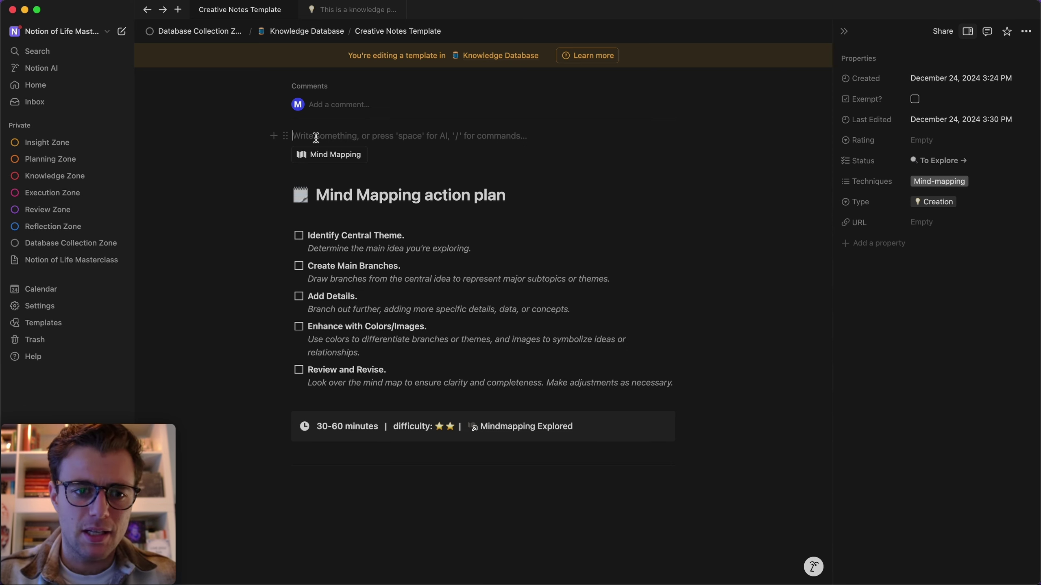
type("/h")
key("Return")
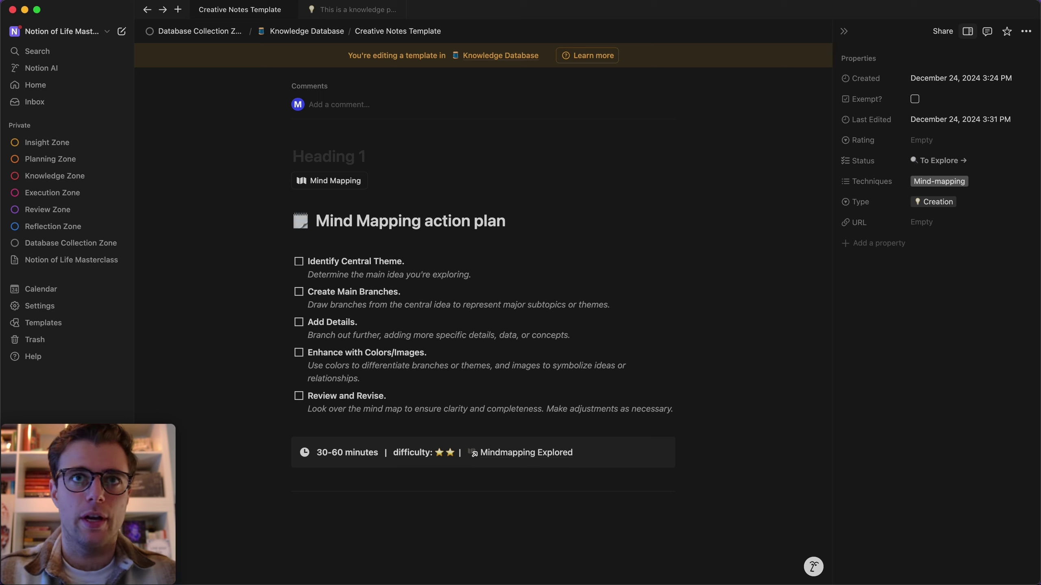
type("Knowledge Developmen")
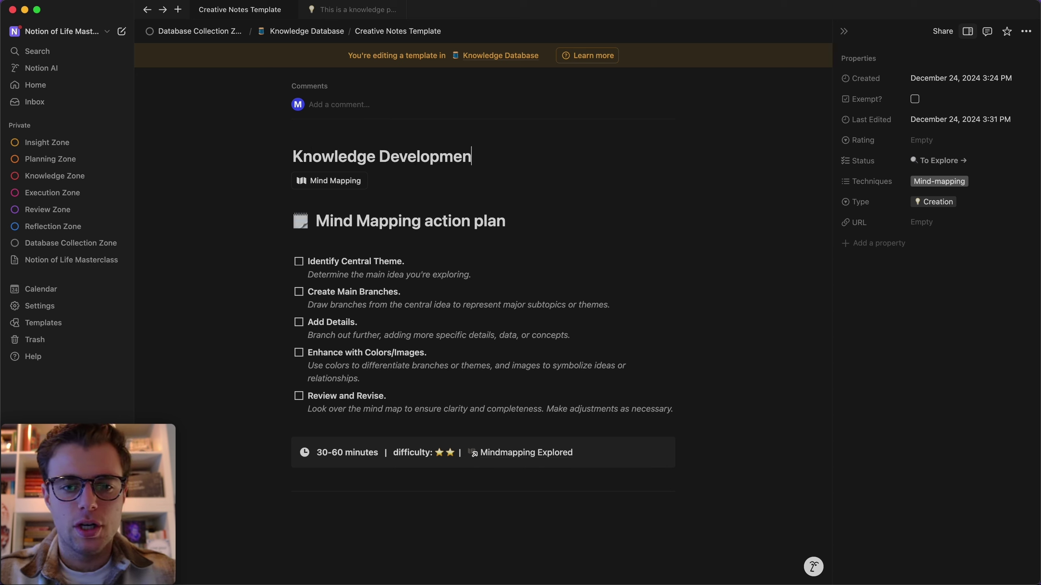
type("t Techniques")
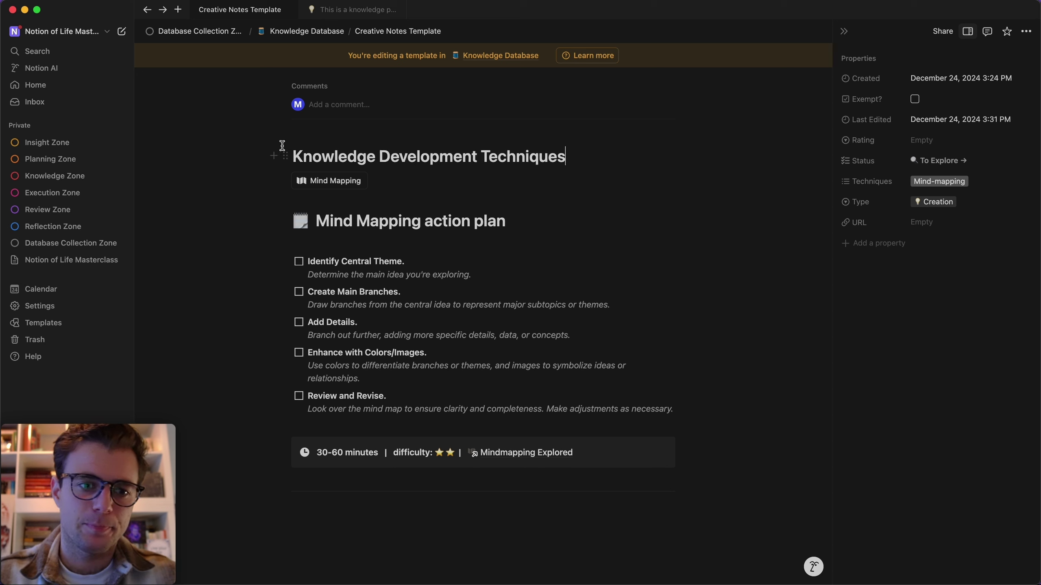
Convert the Knowledge Development Techniques heading into a toggle heading and put a brain emoji before its text
left_click(292, 155)
type(">")
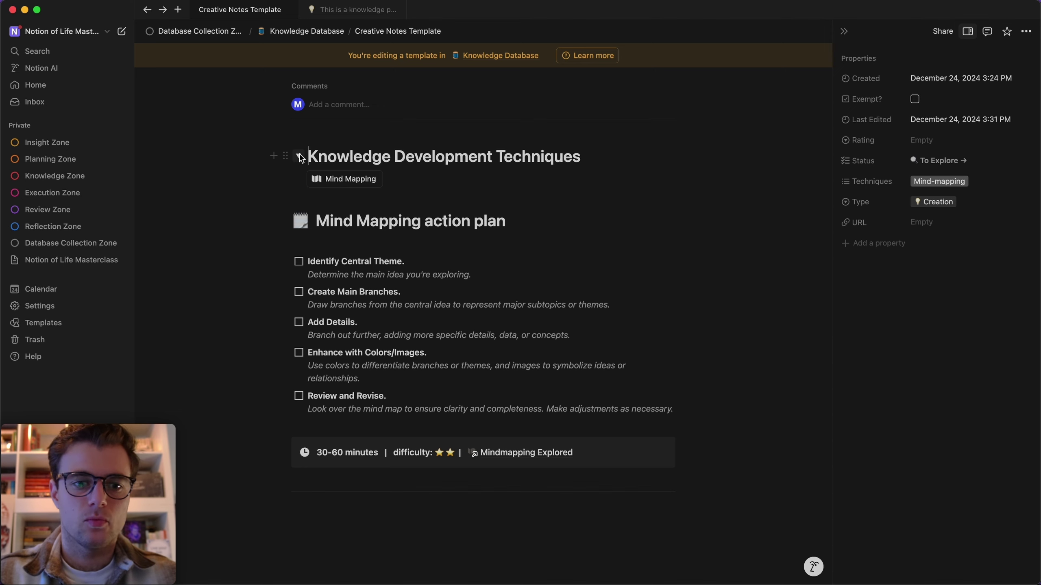
key("ctrl+super+space")
type("brain")
left_click(511, 144)
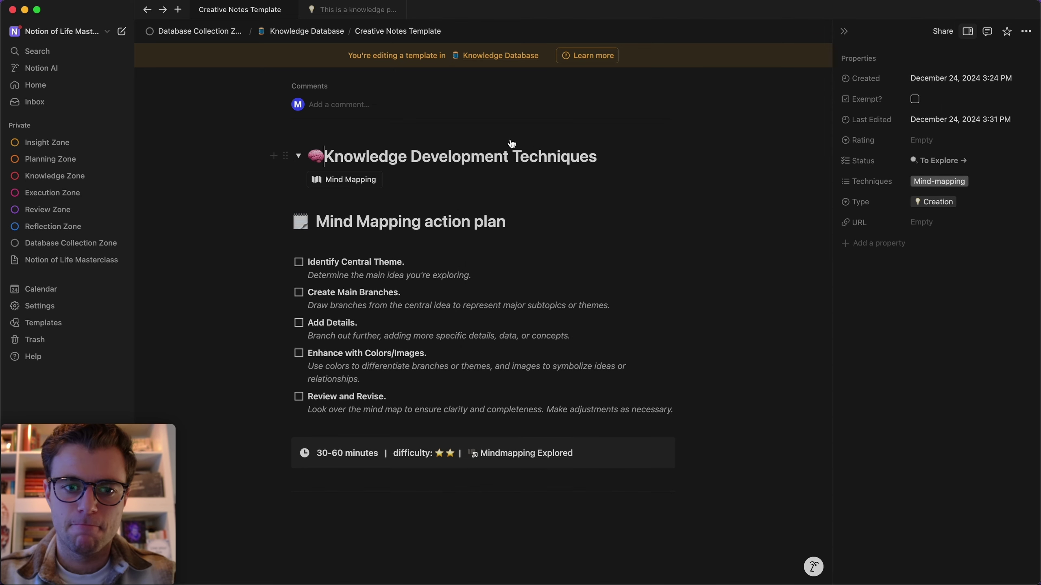
left_click(606, 155)
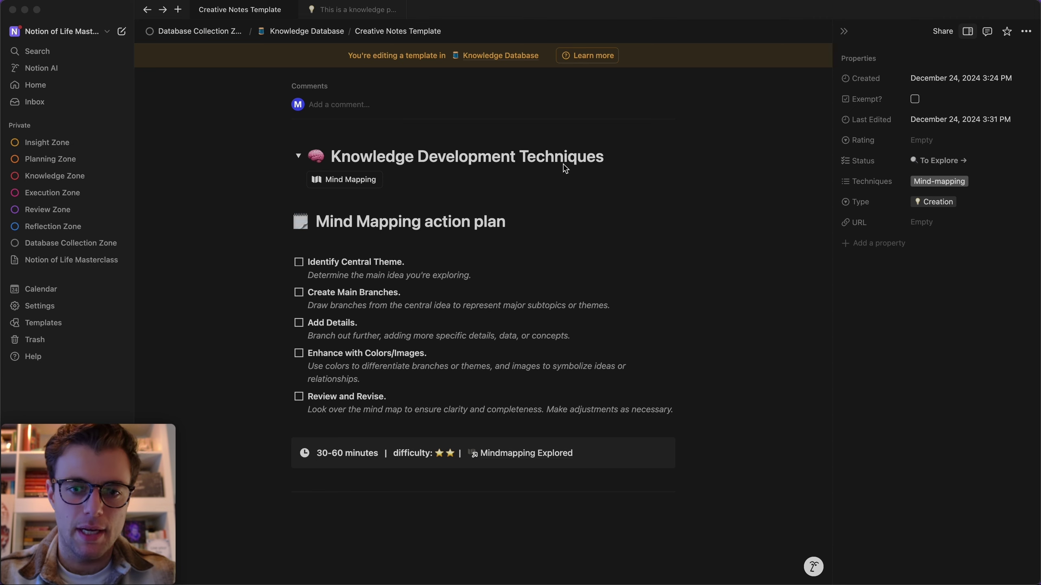
Paste the copied technique toggles under the Knowledge Development Techniques heading, and delete the old Mind Mapping button and its action plan
left_click(615, 157)
key("super+v")
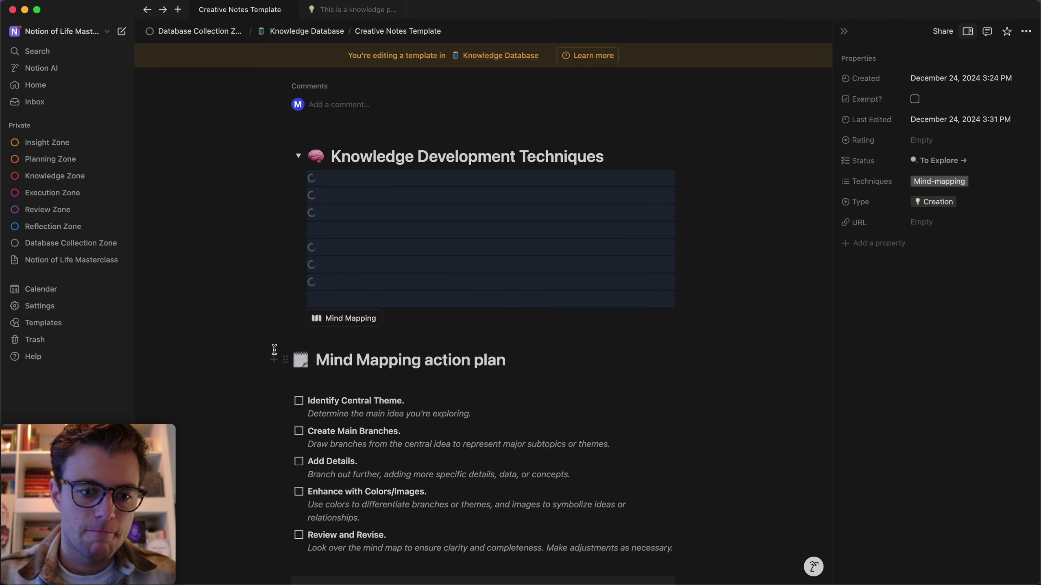
left_click(300, 319)
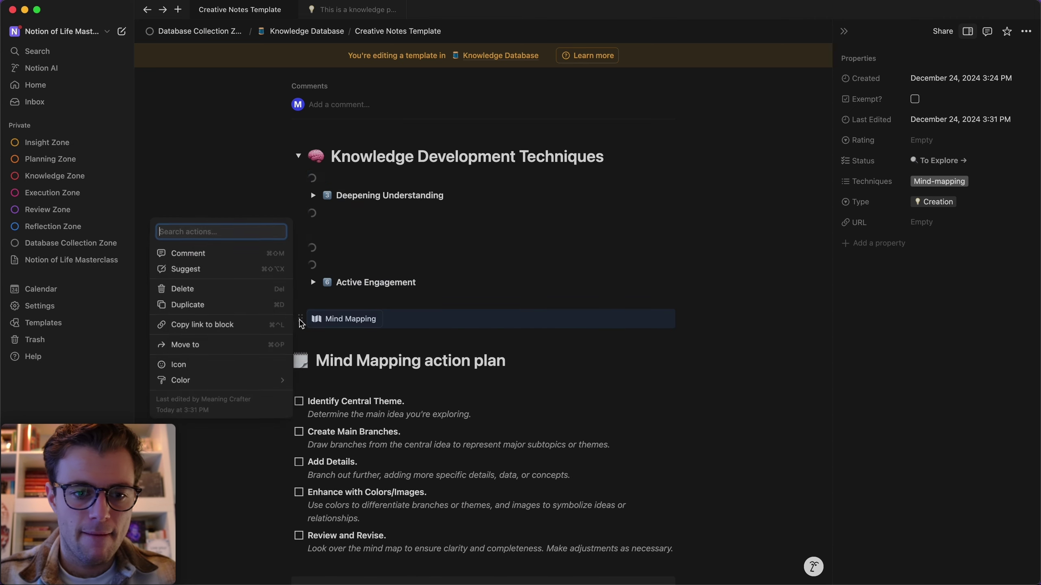
left_click(217, 287)
left_click_drag(201, 330, 728, 551)
key("Delete")
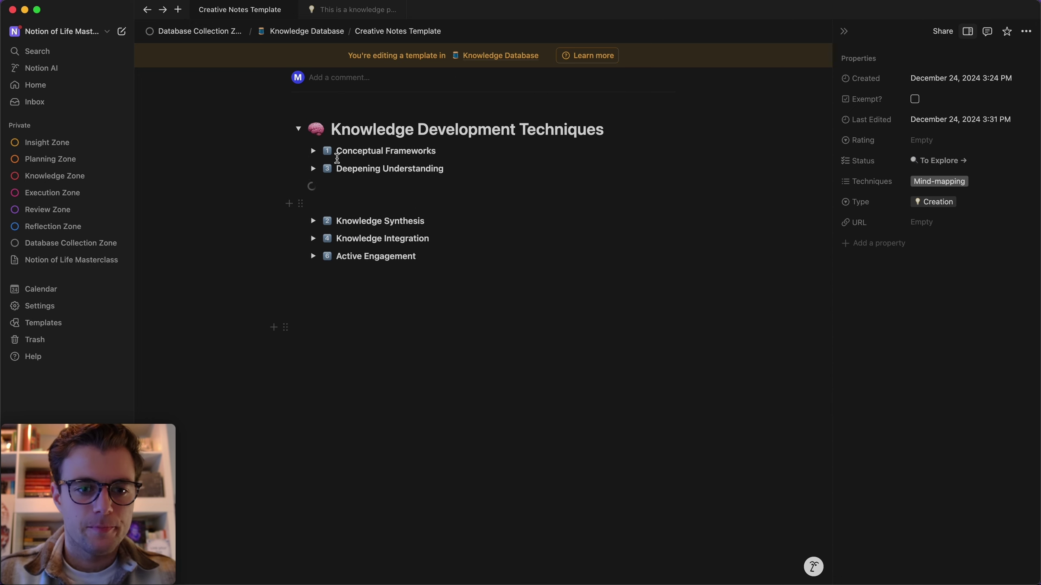
Try to place Knowledge Synthesis in a second column beside Conceptual Frameworks inside the toggle heading, and undo the resulting moves
left_click_drag(301, 222, 682, 148)
key("super+z")
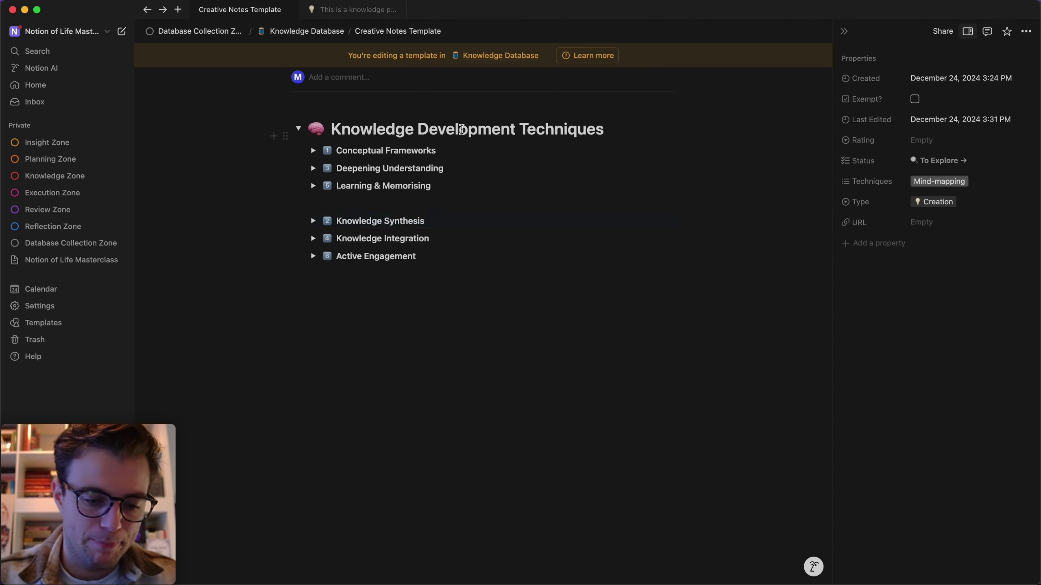
scroll(560, 391, "up", 2)
left_click(418, 383)
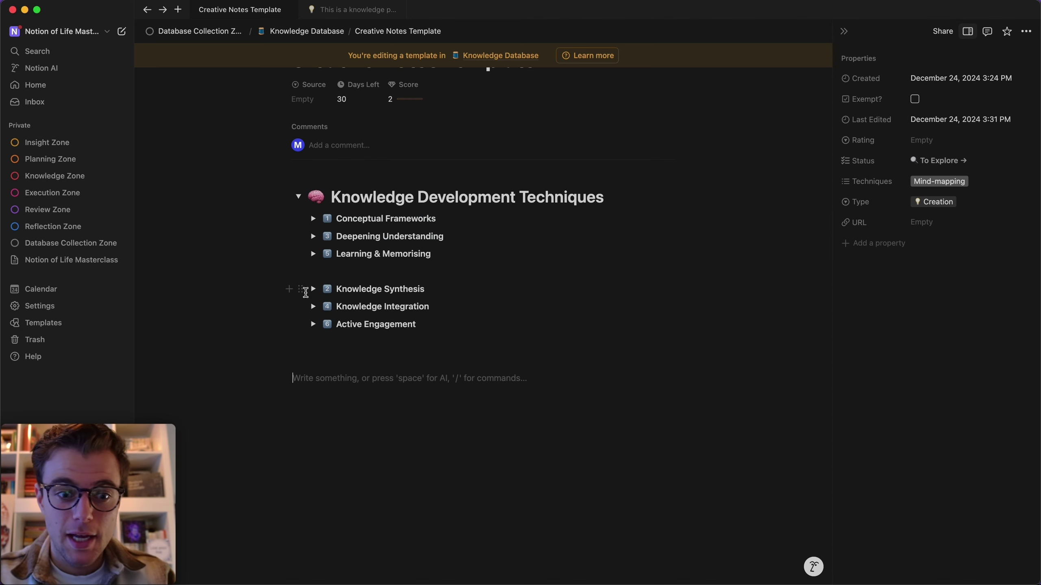
left_click_drag(297, 292, 680, 216)
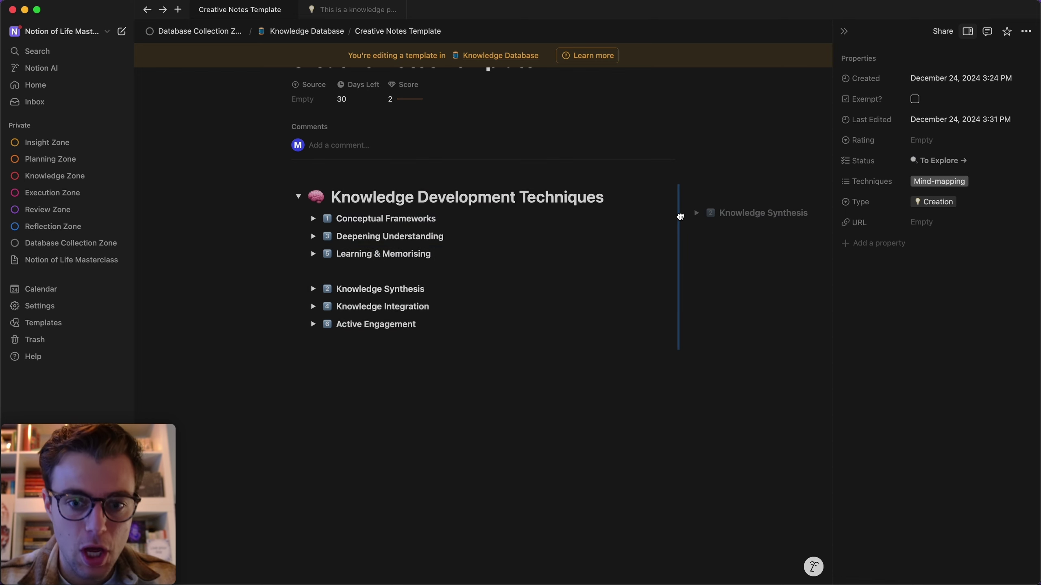
left_click_drag(681, 216, 273, 369)
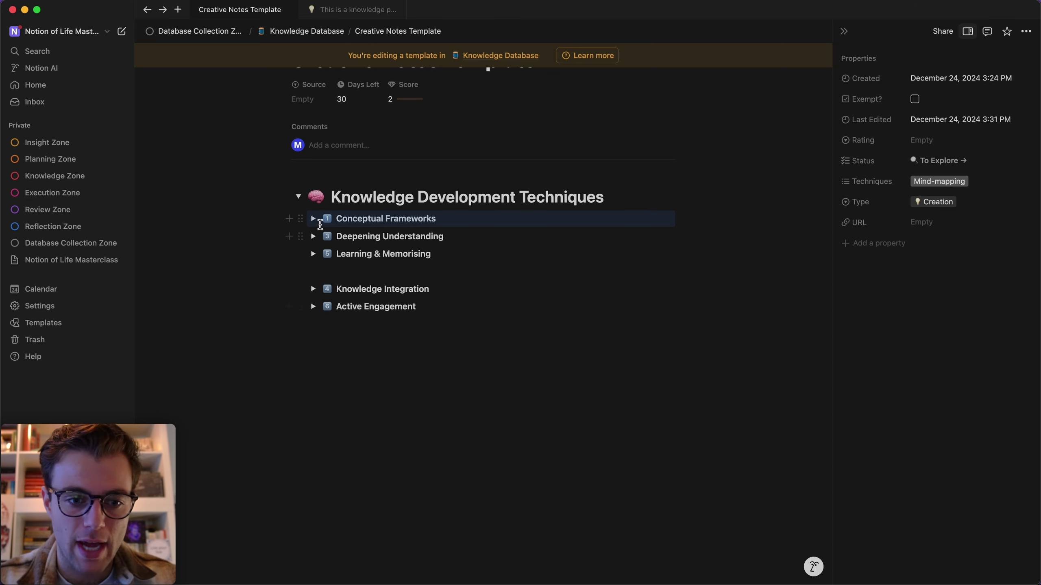
left_click_drag(302, 219, 281, 380)
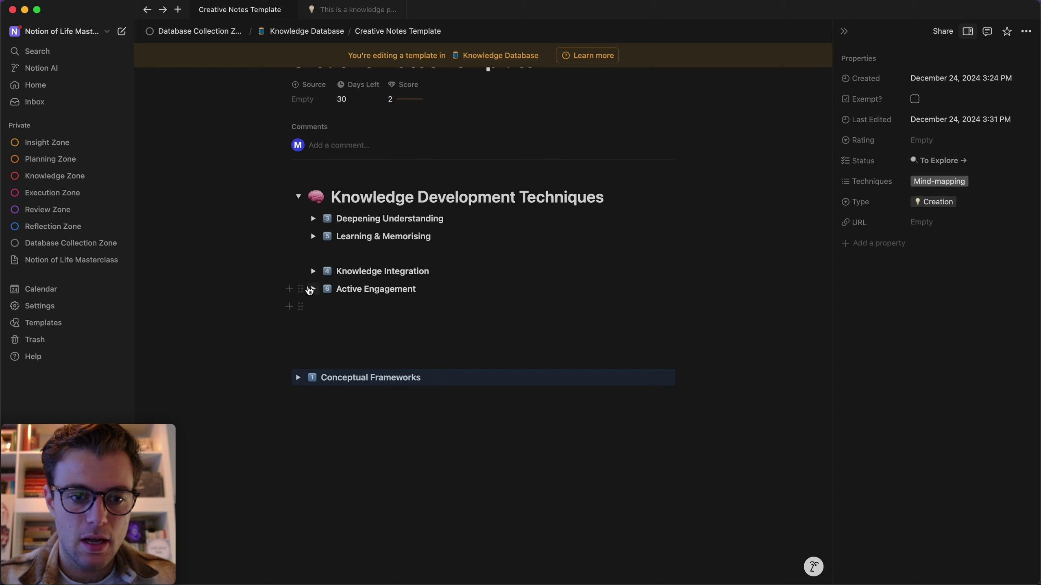
key("super+z")
key("super+z")
Move Conceptual Frameworks out below the toggle heading and place Knowledge Synthesis beside it in a second column
left_click_drag(302, 218, 282, 396)
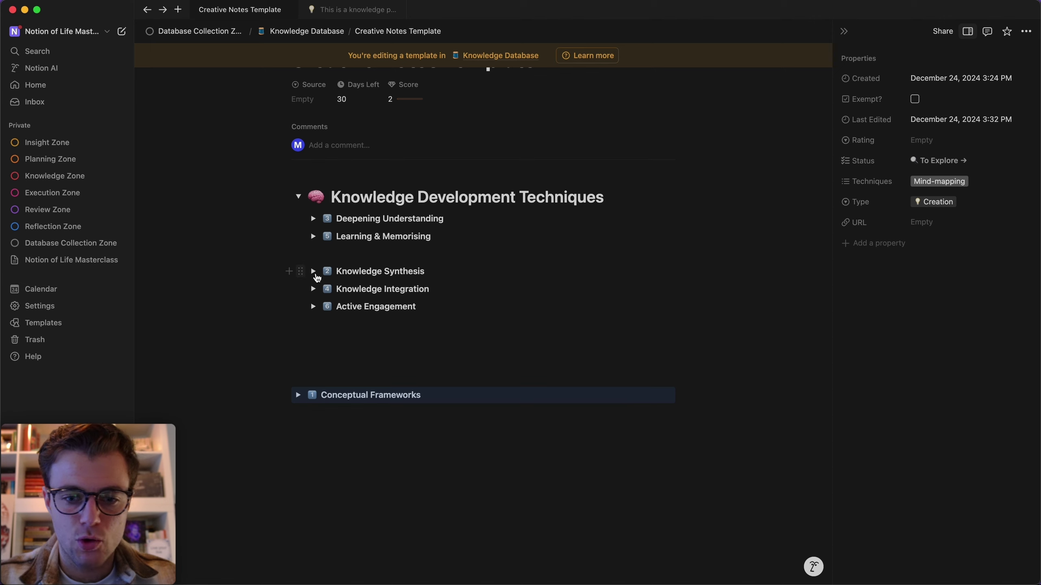
left_click_drag(301, 271, 683, 392)
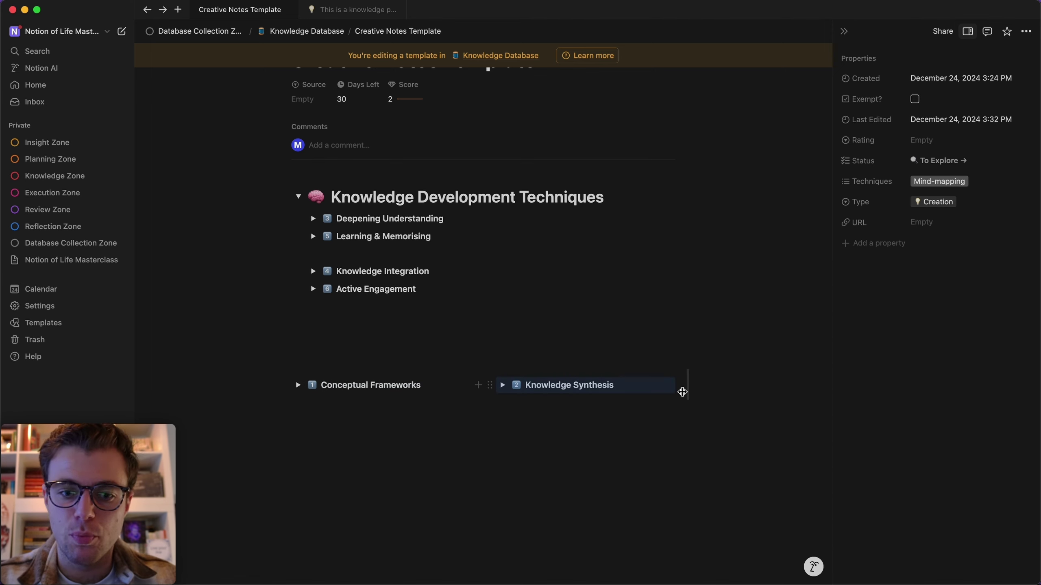
left_click(561, 452)
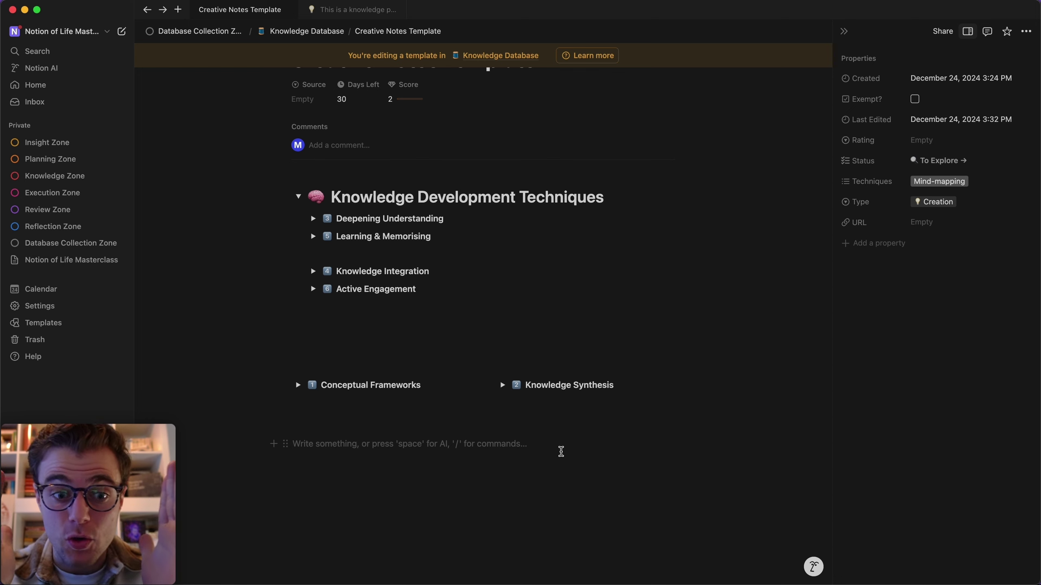
Create an untitled subpage as the first item under the Knowledge Development Techniques heading, and return to the template
left_click(611, 192)
key("Return")
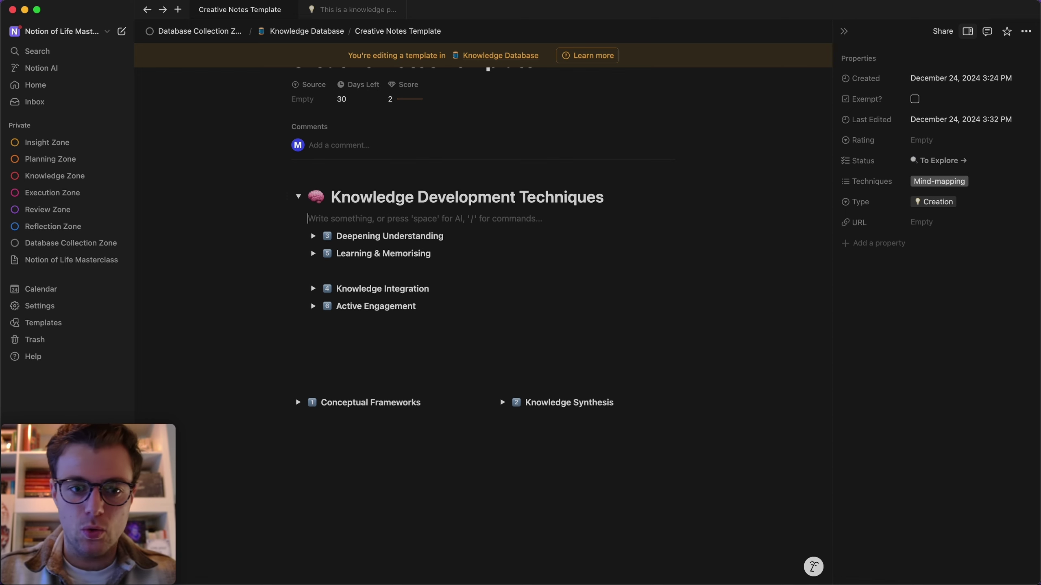
type("/page")
key("Return")
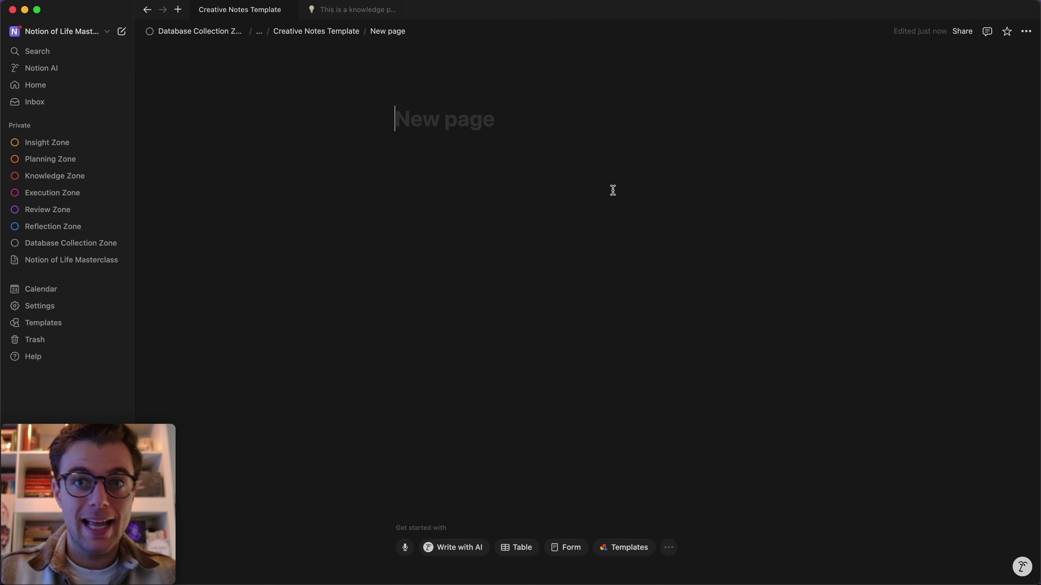
key("super+bracketleft")
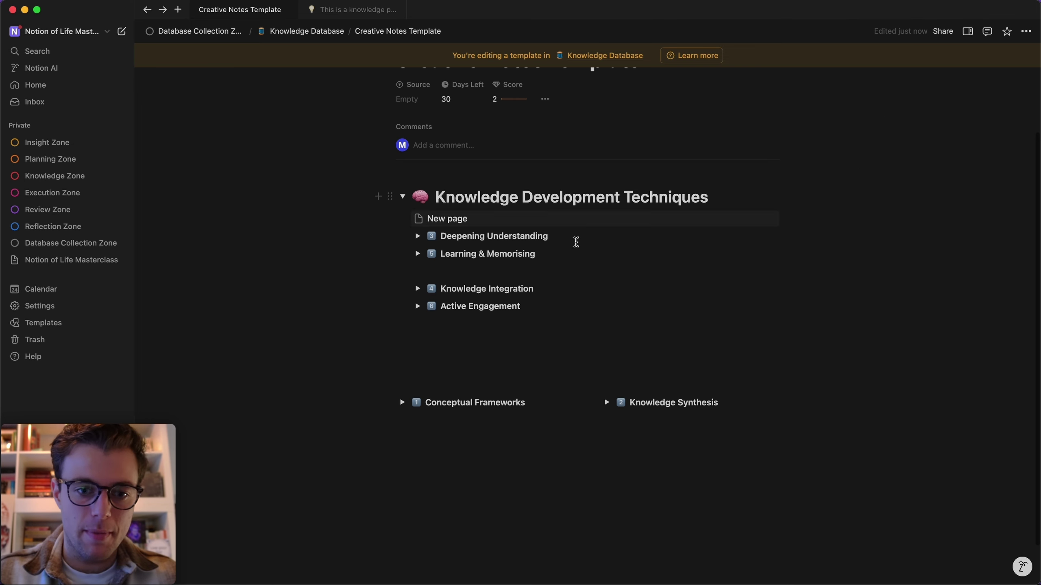
Move all six technique toggles into the untitled subpage and open it
left_click_drag(736, 458, 741, 428)
left_click(639, 480)
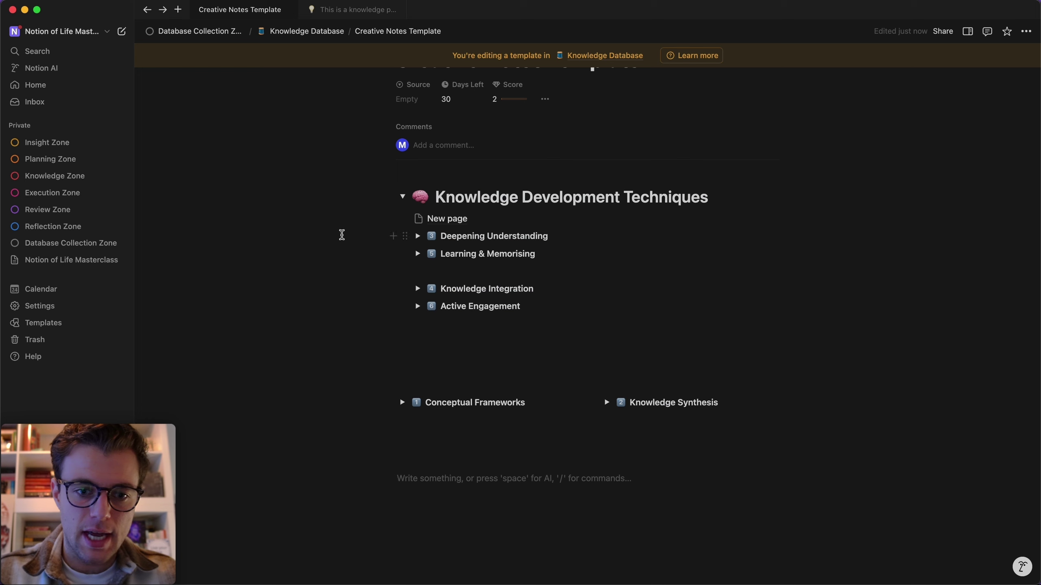
left_click_drag(342, 235, 509, 304)
left_click_drag(405, 236, 436, 220)
left_click_drag(346, 297, 808, 355)
left_click_drag(389, 322, 429, 236)
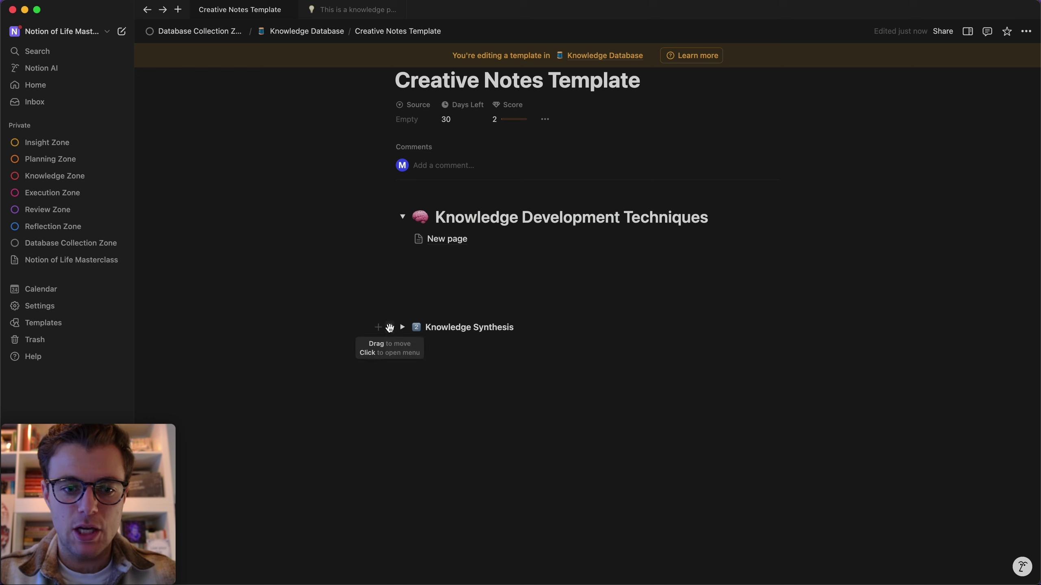
left_click_drag(390, 328, 428, 236)
left_click(461, 258)
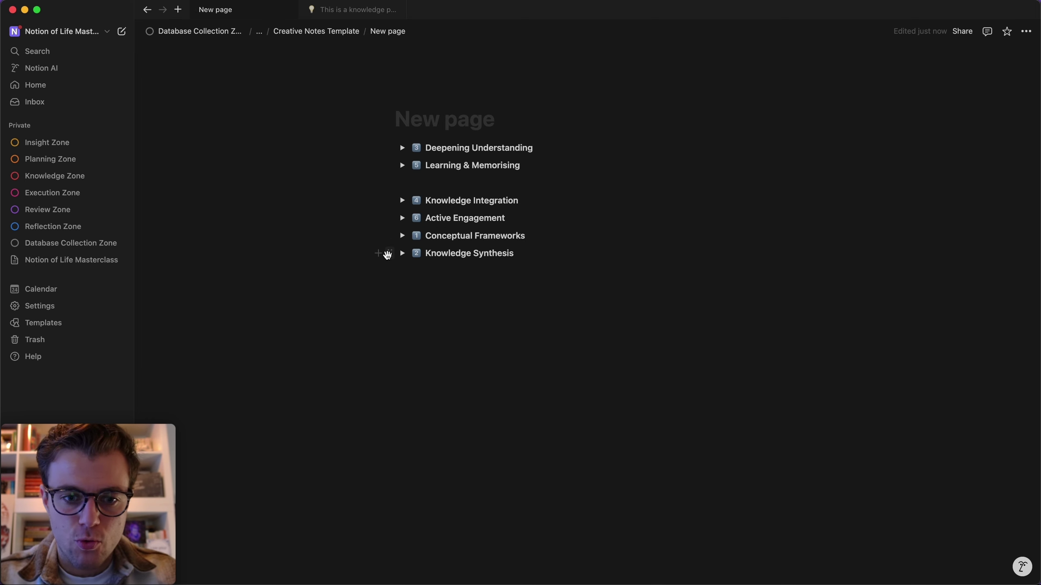
Arrange the six toggles in two columns, with numbers 1, 3 and 5 in the first and 2, 4 and 6 in the second
left_click_drag(388, 254, 826, 240)
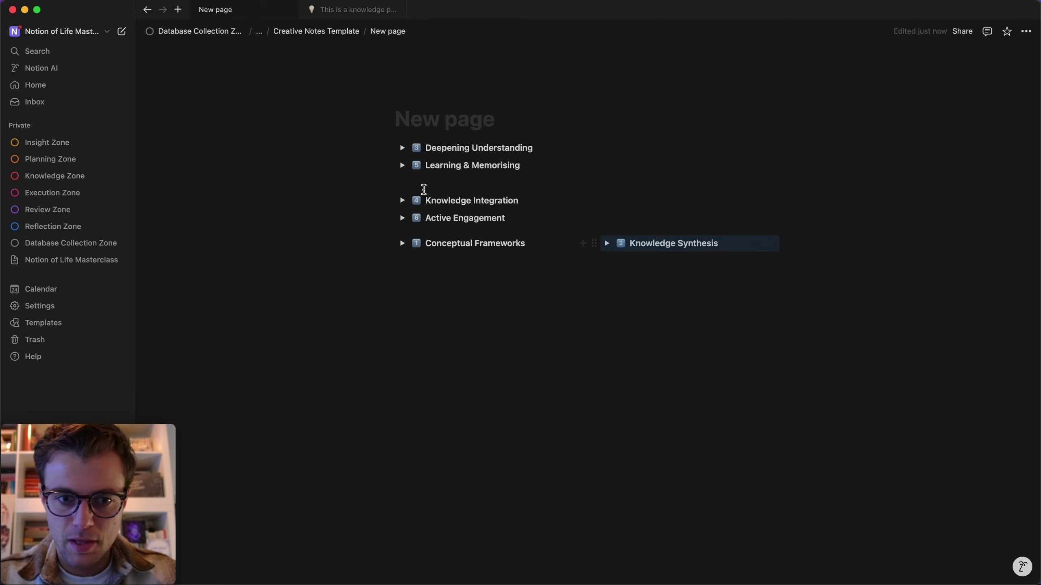
left_click_drag(389, 147, 395, 231)
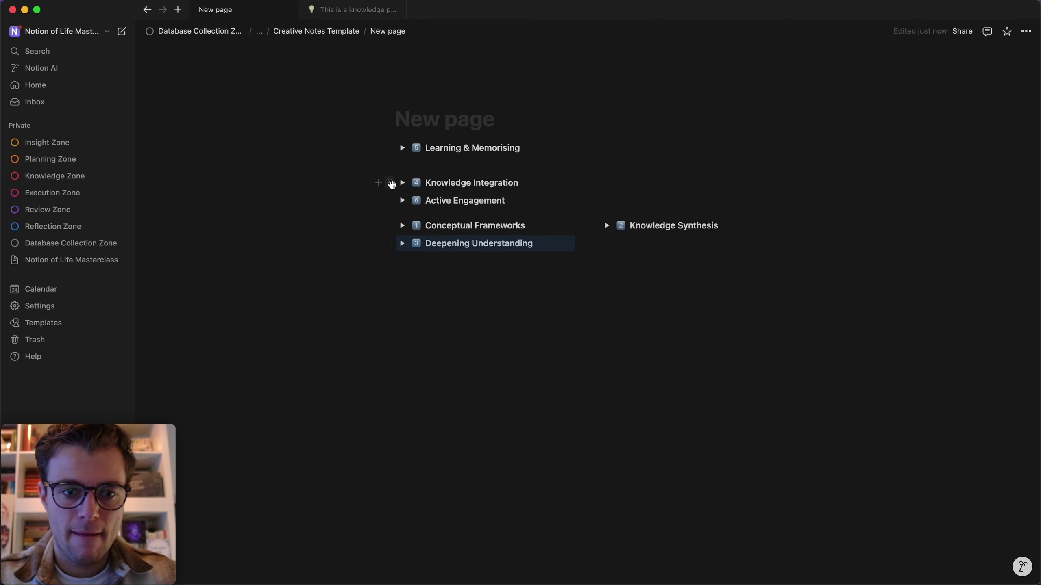
left_click_drag(389, 182, 631, 236)
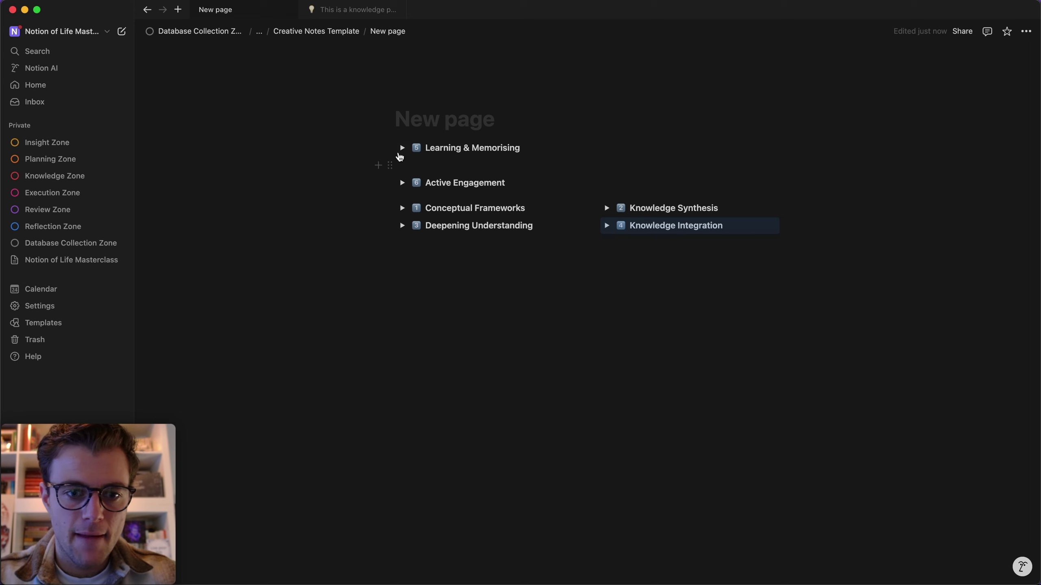
left_click_drag(387, 147, 399, 236)
left_click_drag(389, 164, 607, 220)
left_click(455, 235)
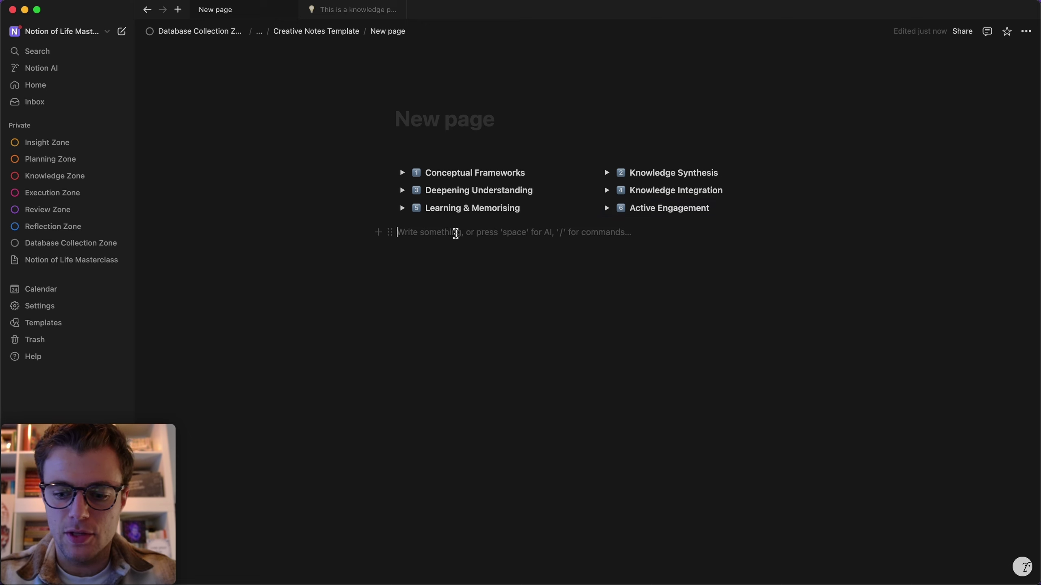
Back in the template, turn the untitled subpage into text and remove the blank line above the two columns
key("super+bracketleft")
left_click(407, 257)
mouse_move(329, 195)
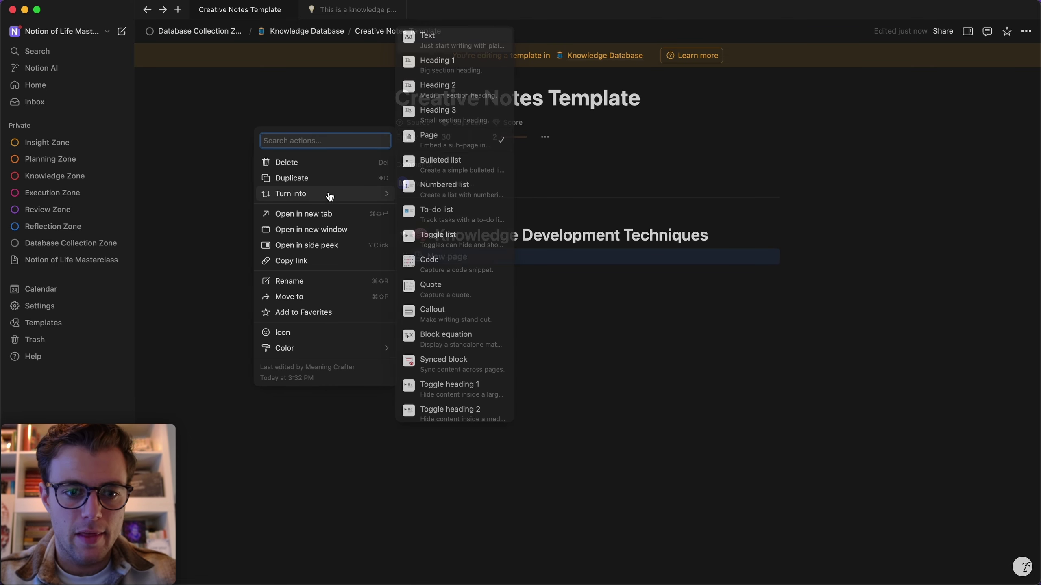
left_click(487, 41)
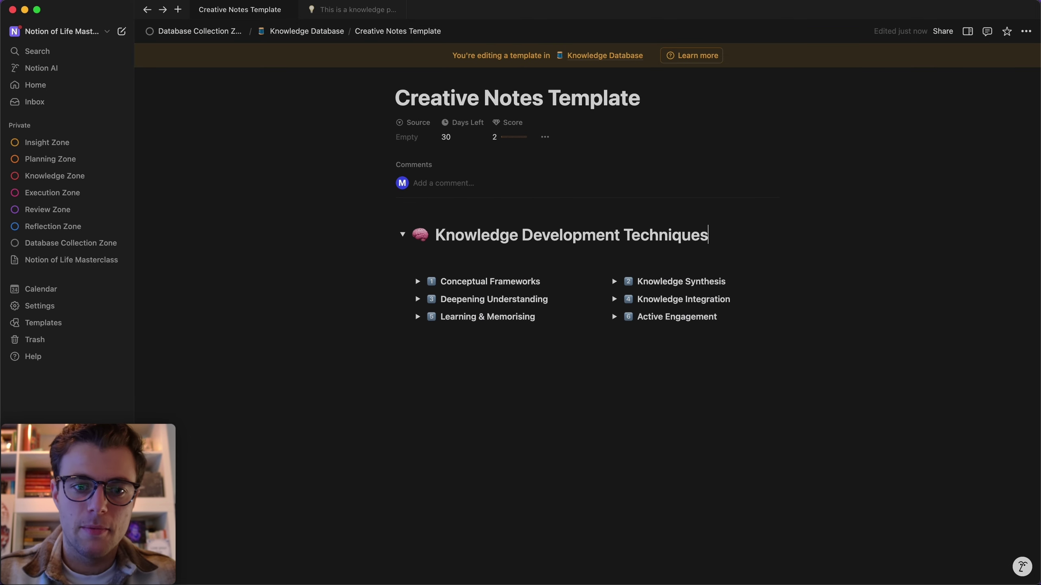
left_click(464, 257)
key("BackSpace")
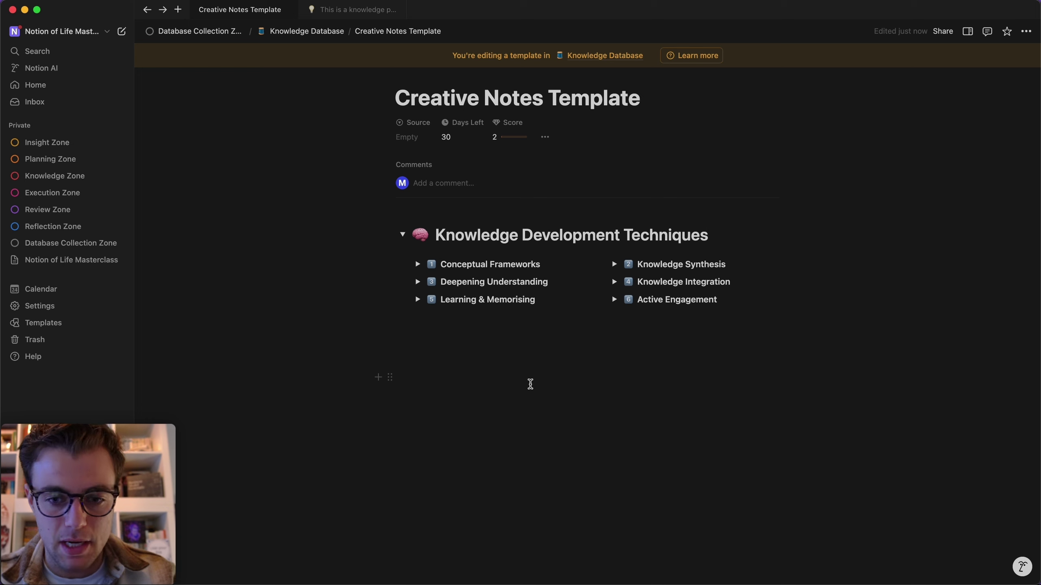
Collapse the Knowledge Development Techniques heading and add a divider below it
left_click(402, 235)
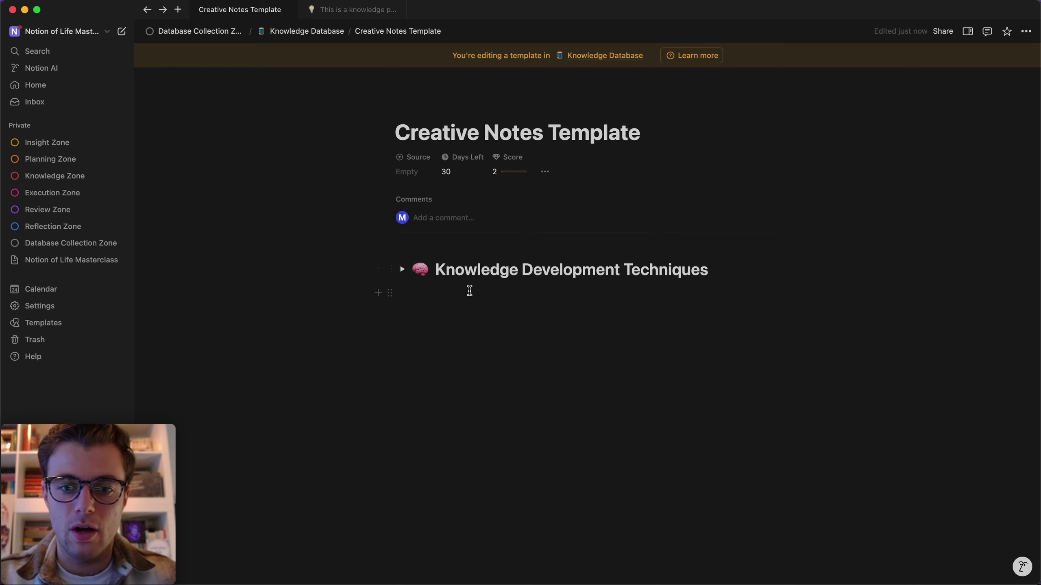
key("Return")
type("---")
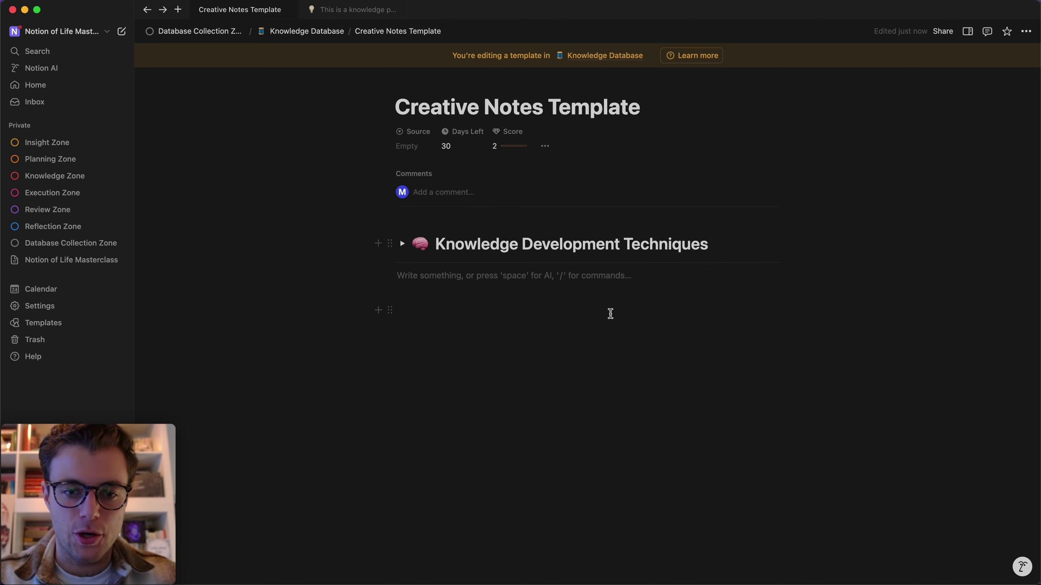
scroll(616, 314, "up", 1)
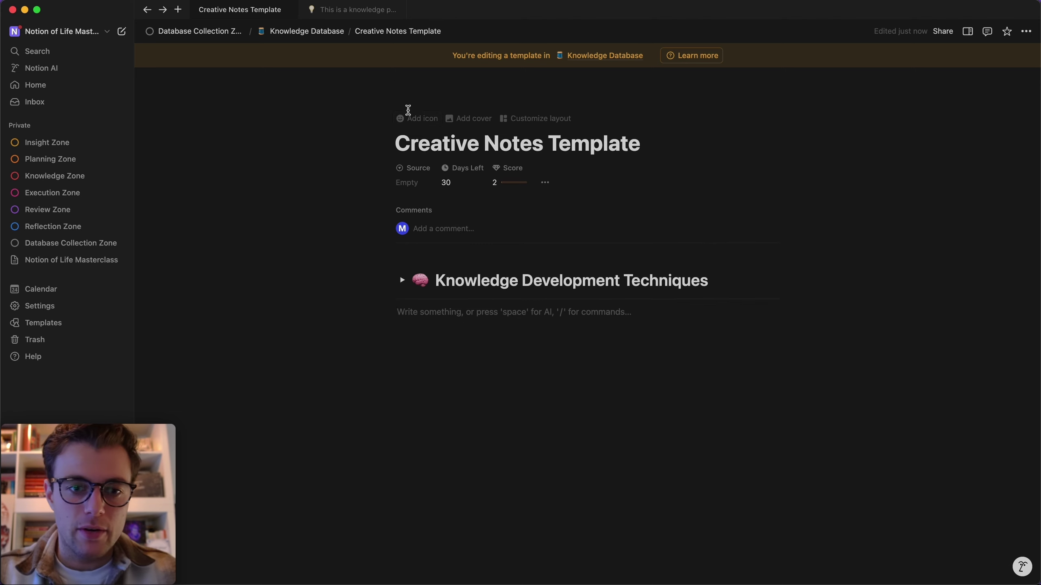
Give the Creative Notes Template a light bulb emoji icon
left_click(410, 116)
key("super+z")
left_click(420, 116)
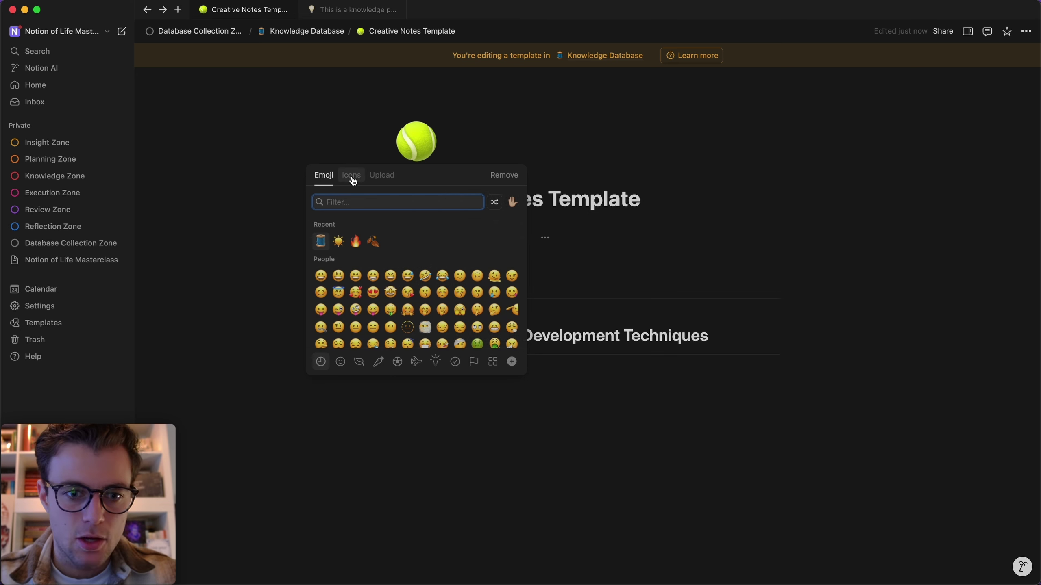
type("light")
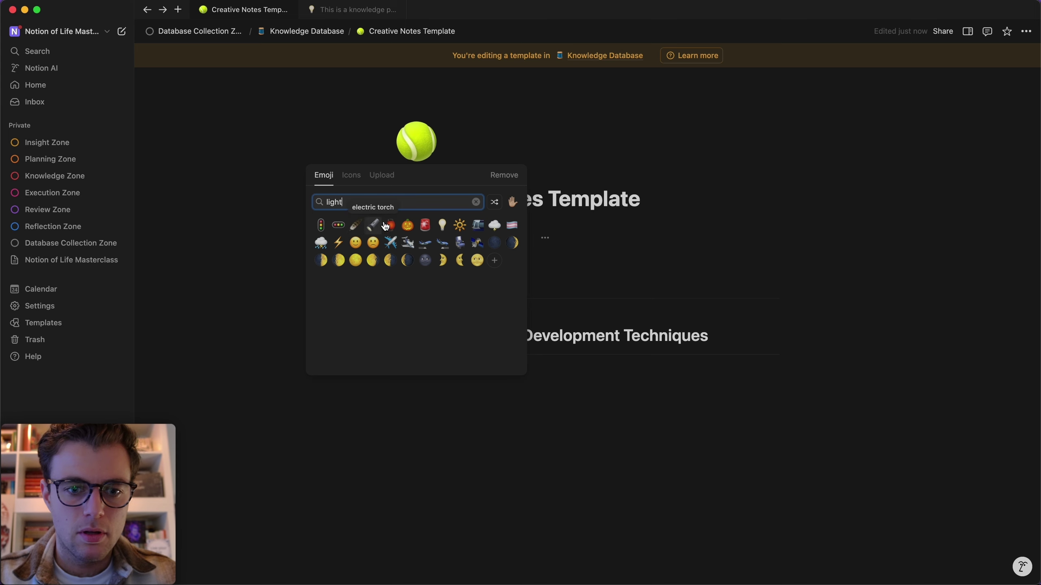
left_click(442, 225)
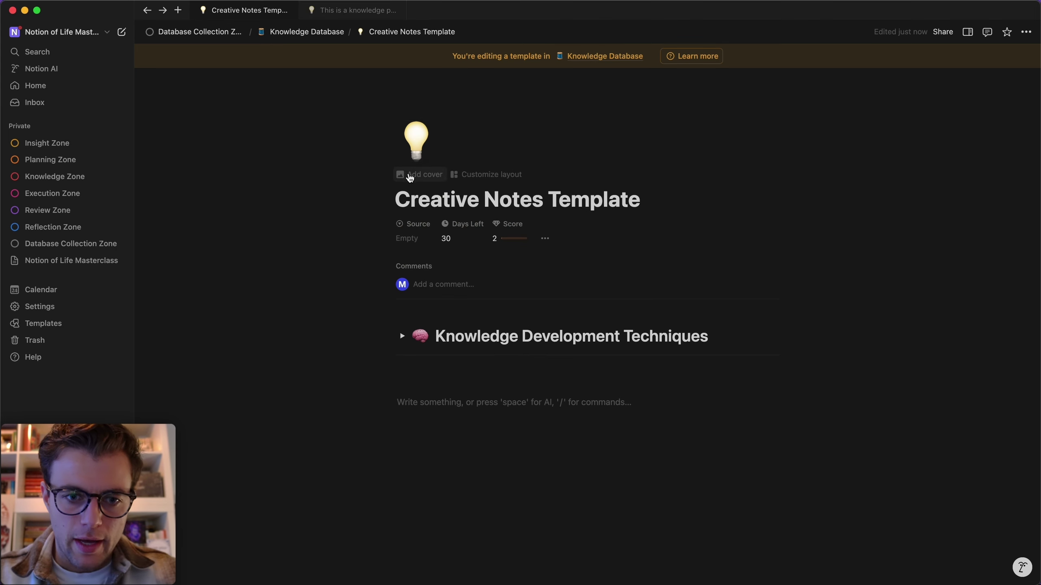
Add a cover to the template by uploading Creative Notes Cover.svg from the Personal Knowledge Covers folder
left_click(406, 176)
left_click(697, 84)
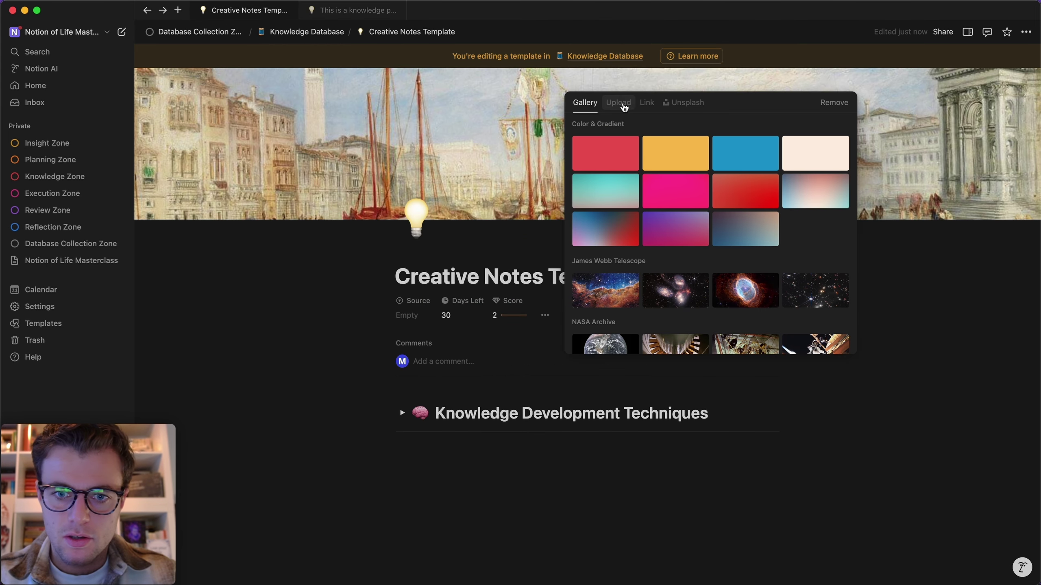
left_click(620, 104)
left_click(656, 124)
left_click(552, 177)
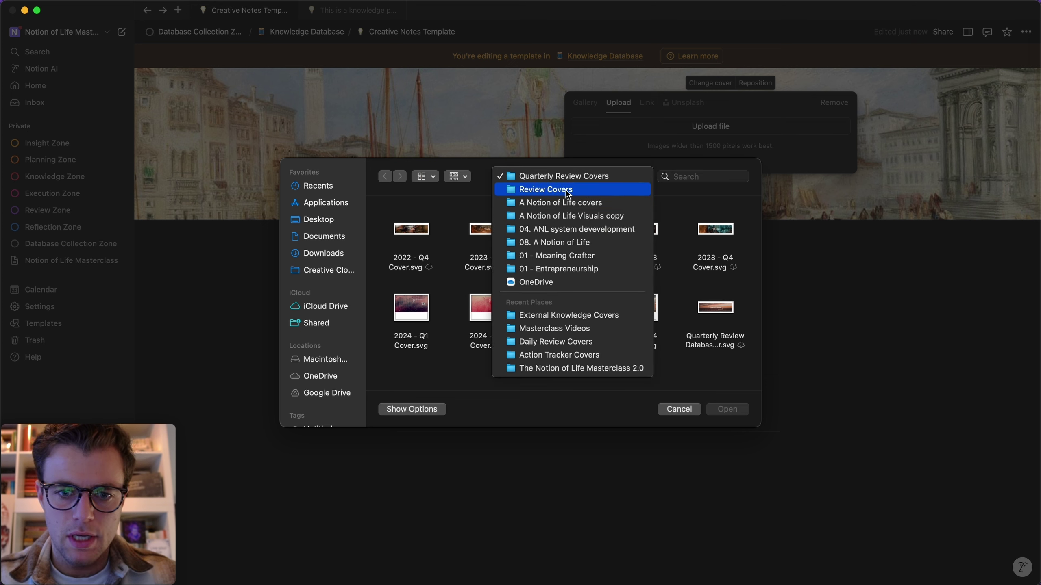
left_click(567, 202)
double_click(484, 225)
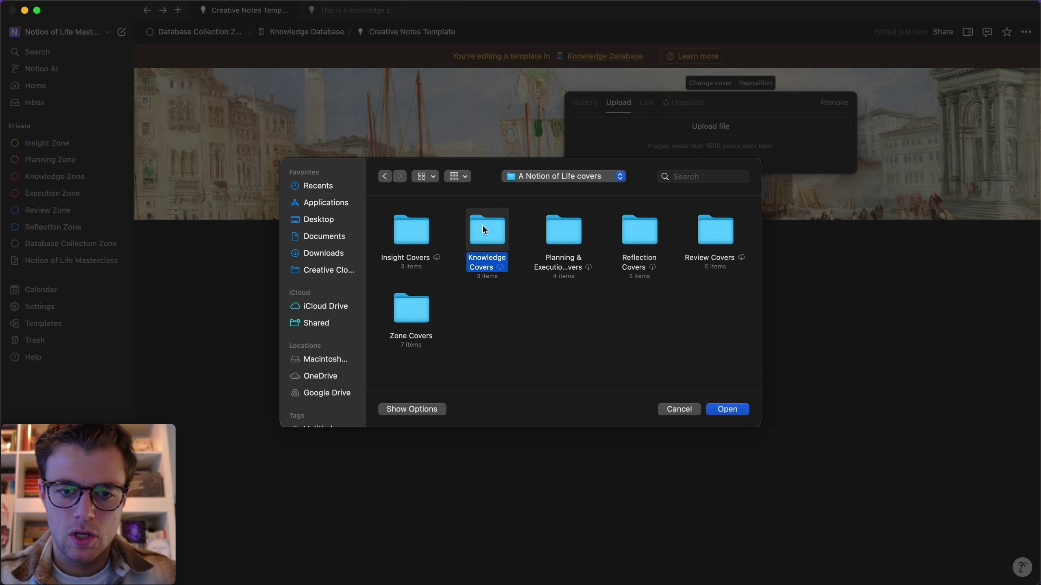
double_click(544, 230)
left_click(389, 254)
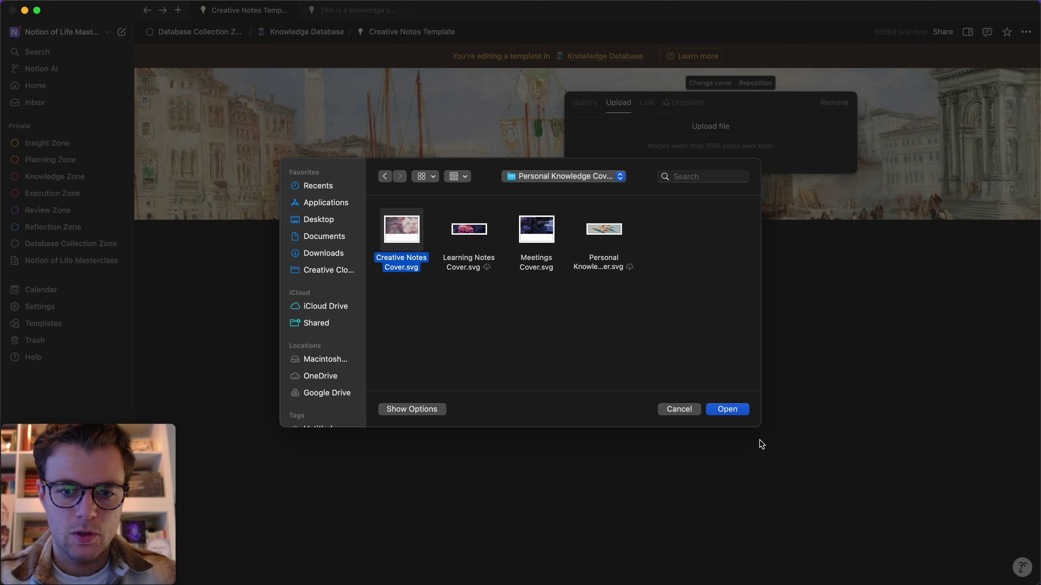
left_click(728, 409)
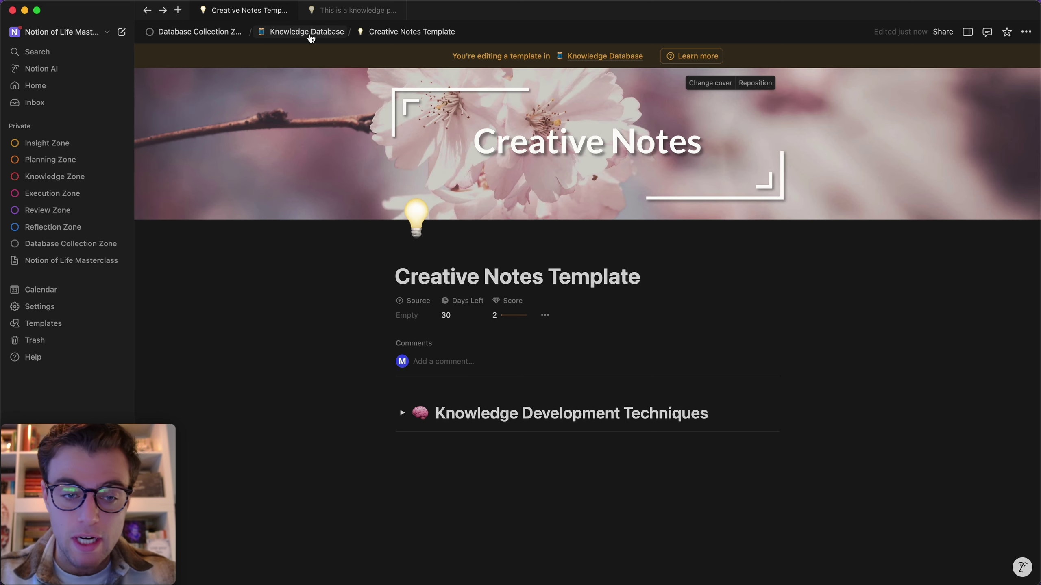
Return to the Knowledge Database and duplicate the Creative Notes Template
left_click(310, 36)
left_click(986, 222)
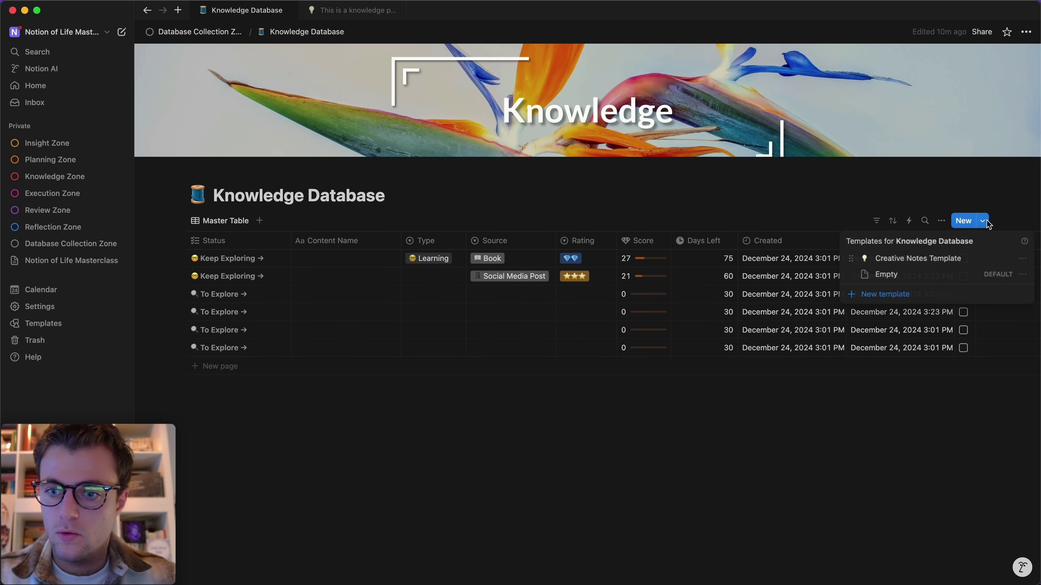
left_click(1023, 258)
left_click(952, 276)
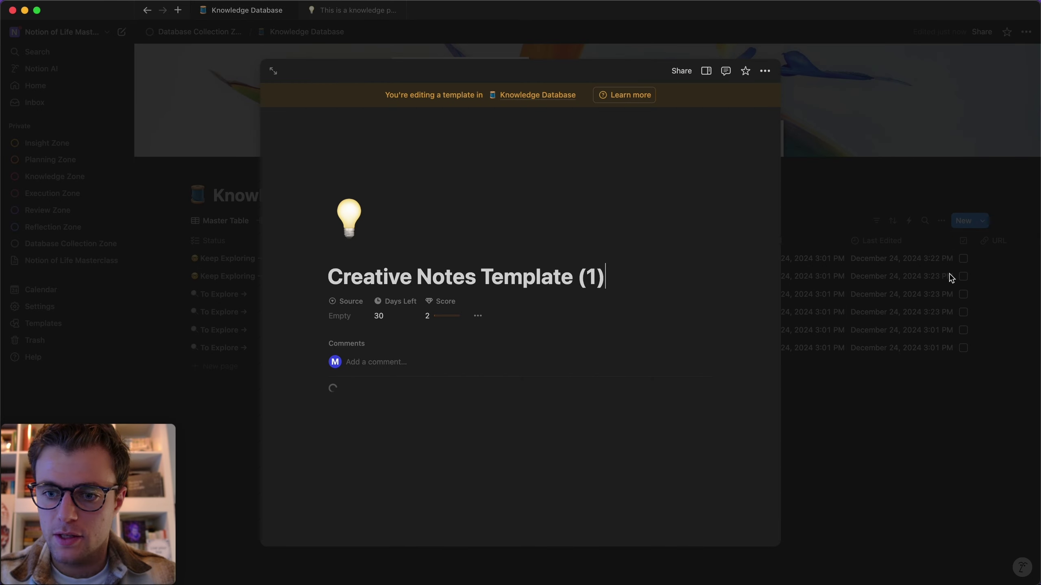
Rename the duplicated template "Learning Notes Template" and open it as a full page
left_click_drag(606, 276, 333, 275)
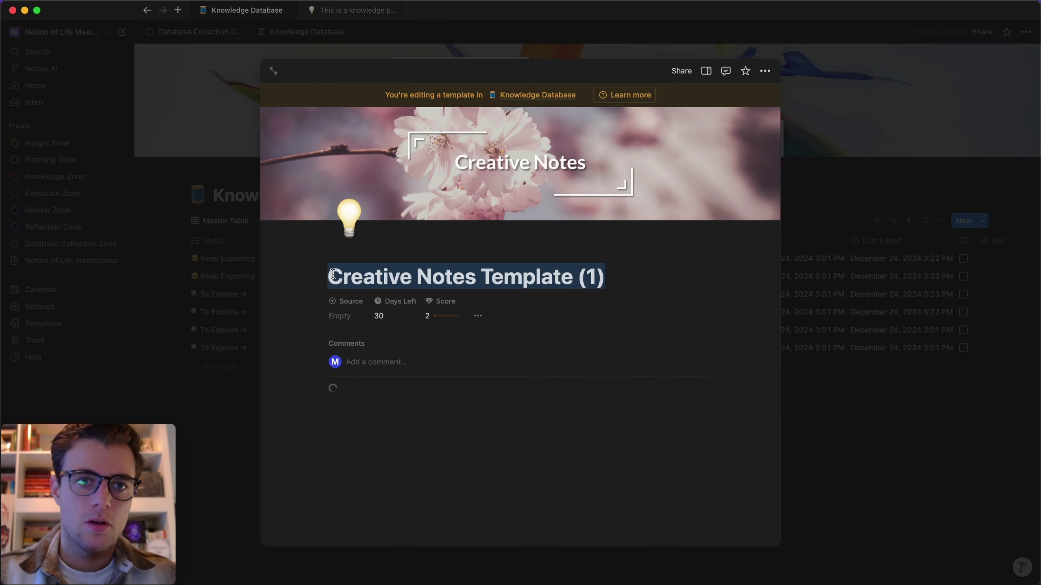
type("Learning Notes ")
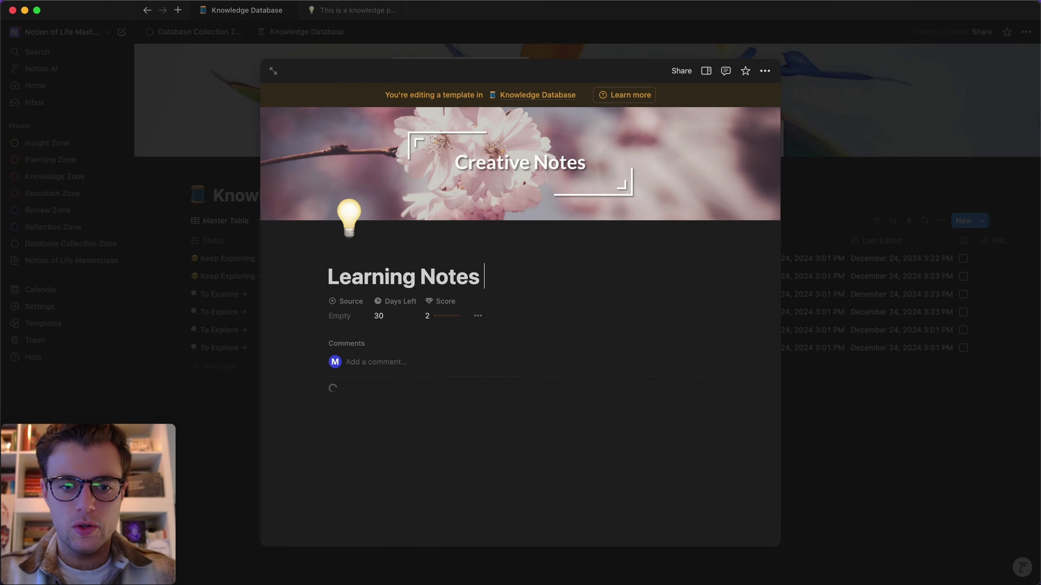
type("Template")
key("super+Return")
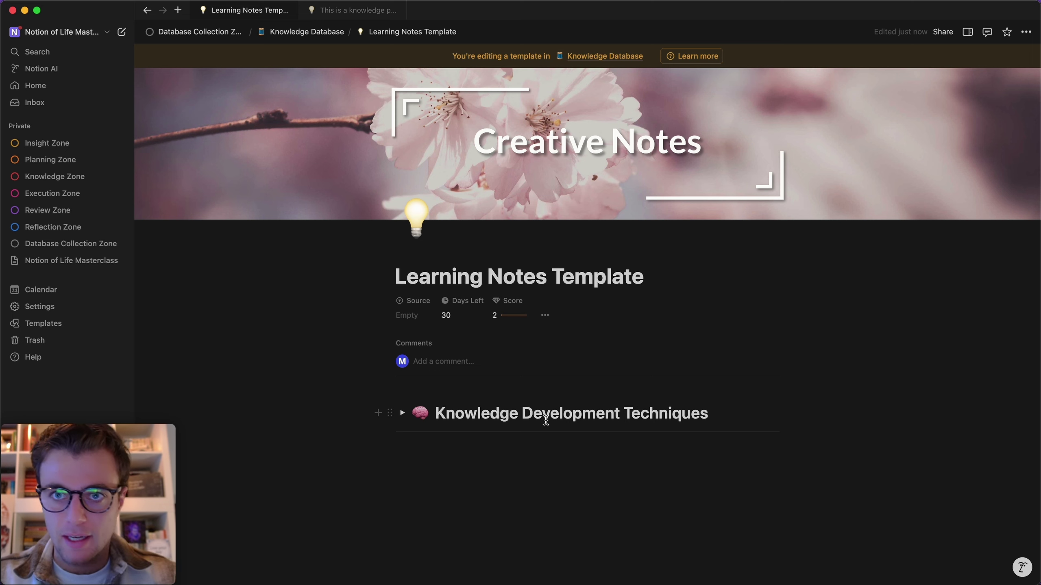
Remove the Creative Notes cover from the Learning Notes Template
mouse_move(725, 146)
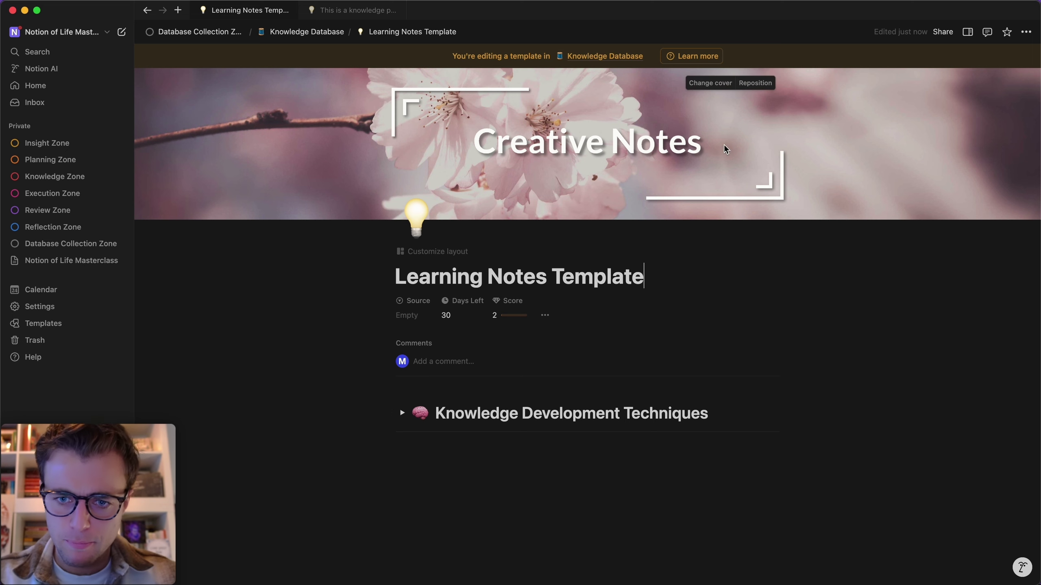
left_click(712, 82)
left_click(834, 102)
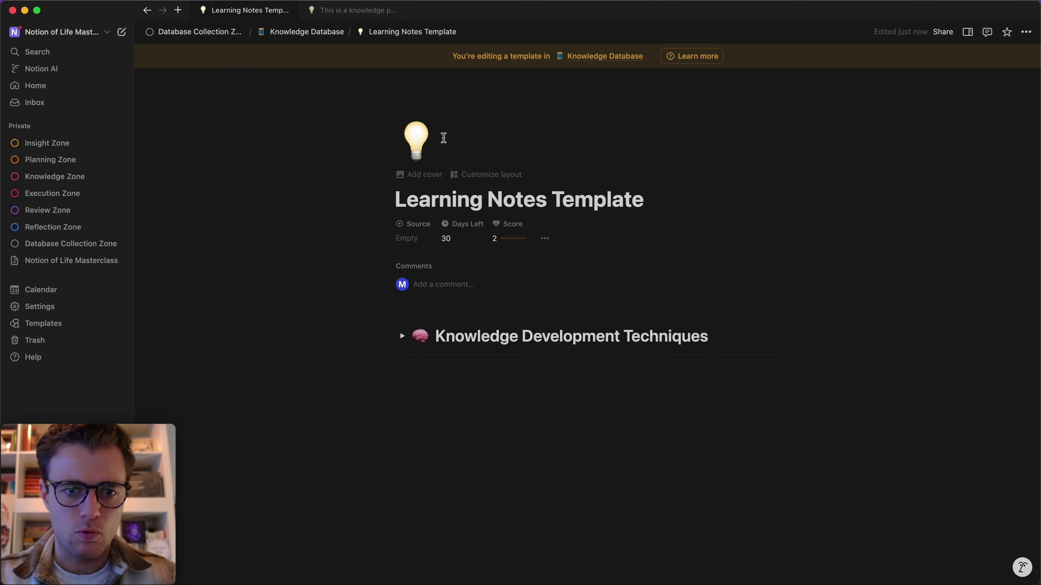
Add a new cover to the template by uploading Learning Notes Cover.svg from the Personal Knowledge Covers folder
left_click(420, 175)
left_click(706, 84)
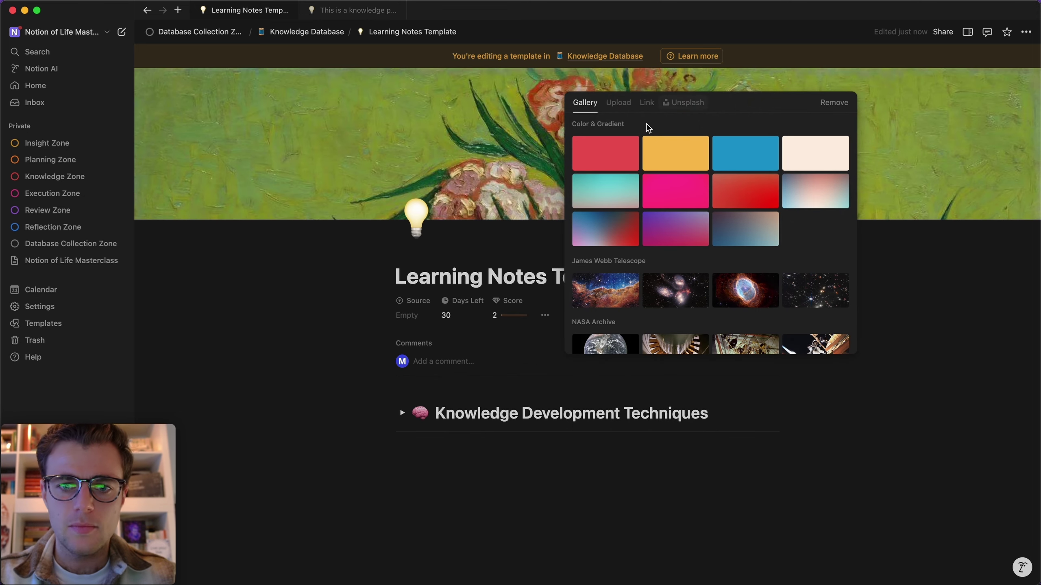
left_click(618, 103)
left_click(654, 133)
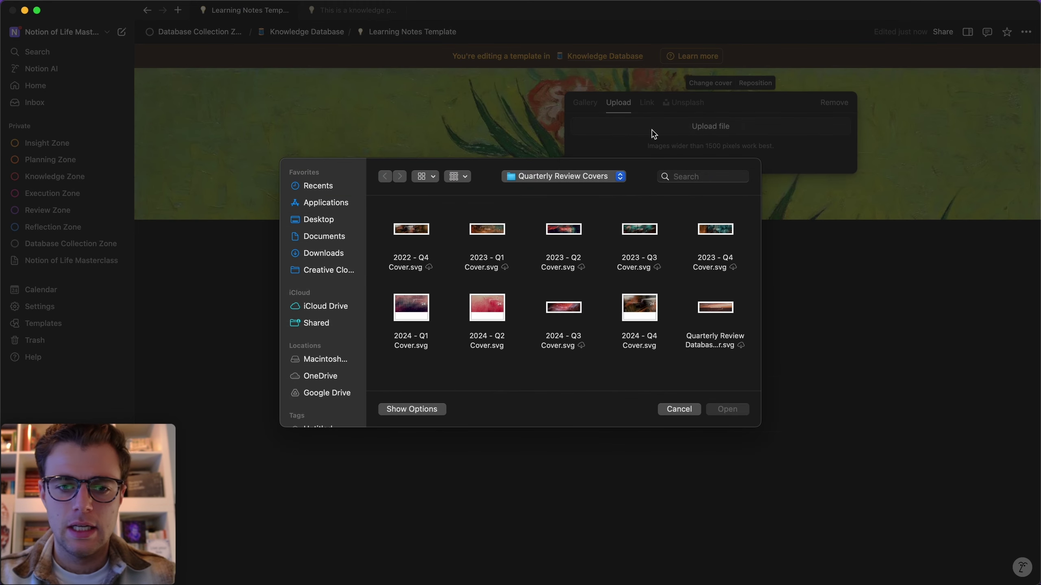
left_click(582, 176)
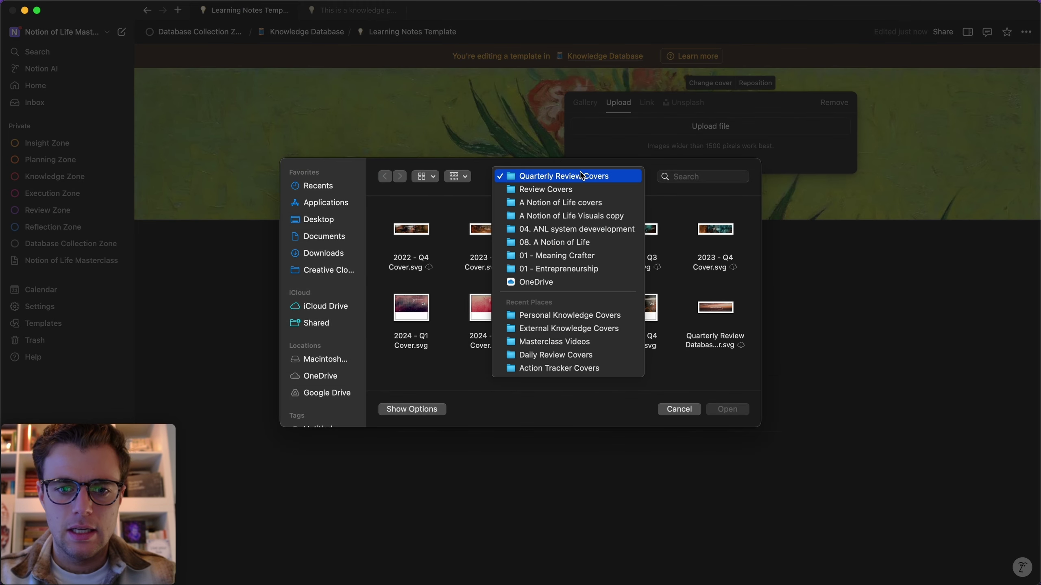
left_click(598, 315)
left_click(462, 232)
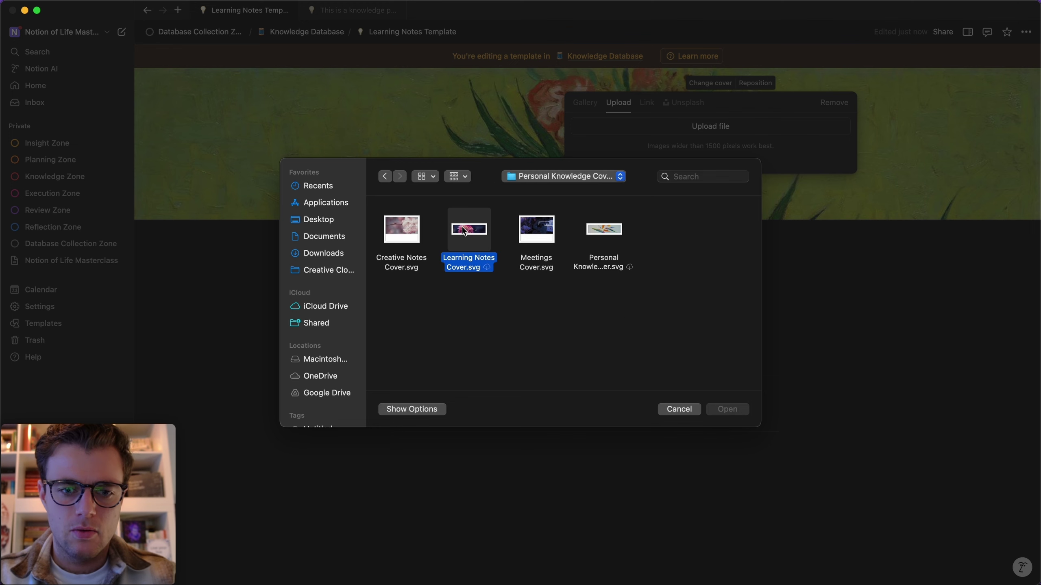
left_click(733, 410)
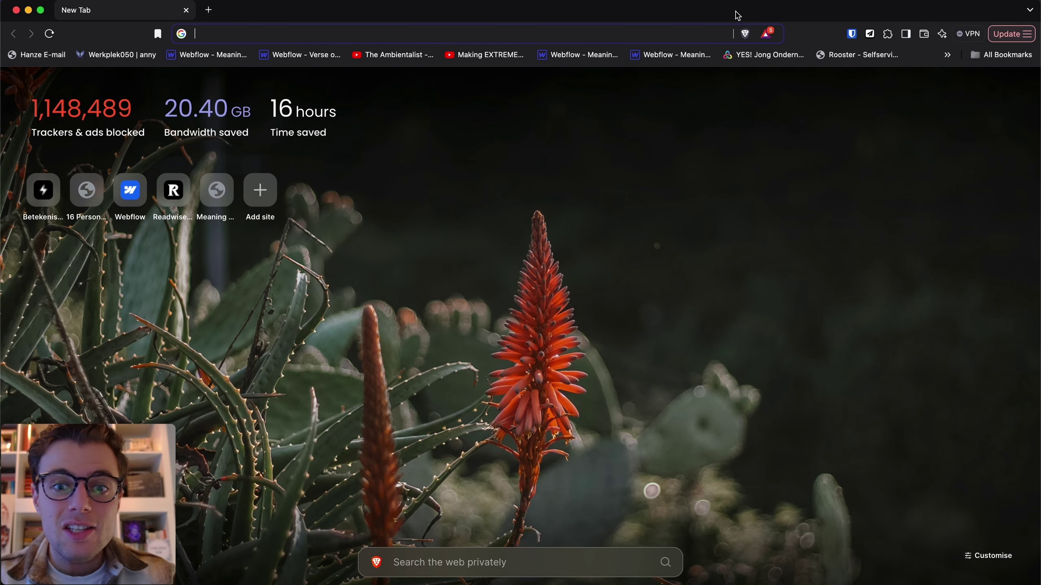
Switch to the Brave browser, load anotion.life and go to the site's blog
left_click(630, 39)
type("anotion.life")
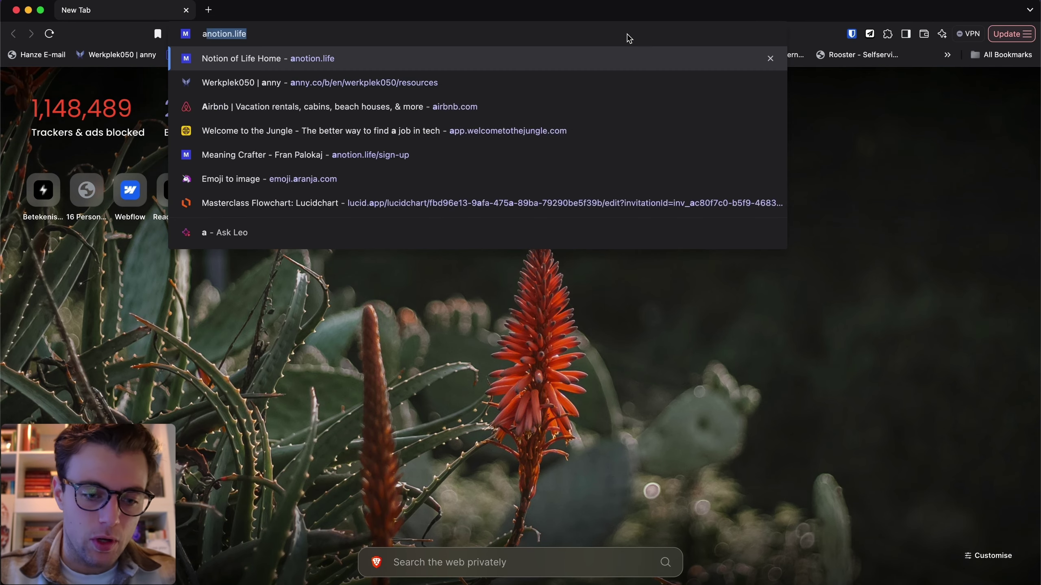
key("Return")
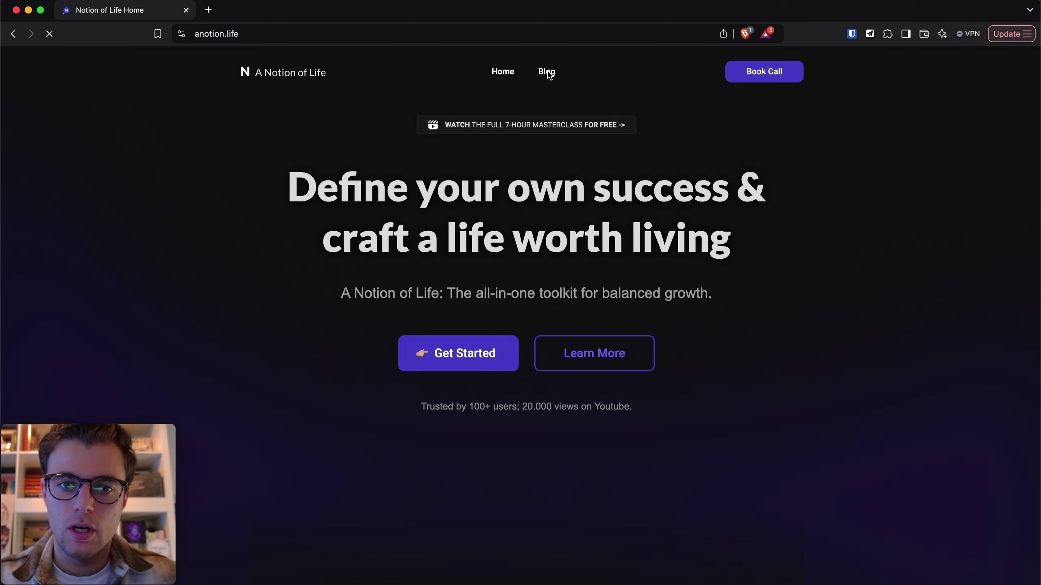
left_click(547, 72)
Open the Introduction to Insight article and look through its text
scroll(369, 287, "down", 2)
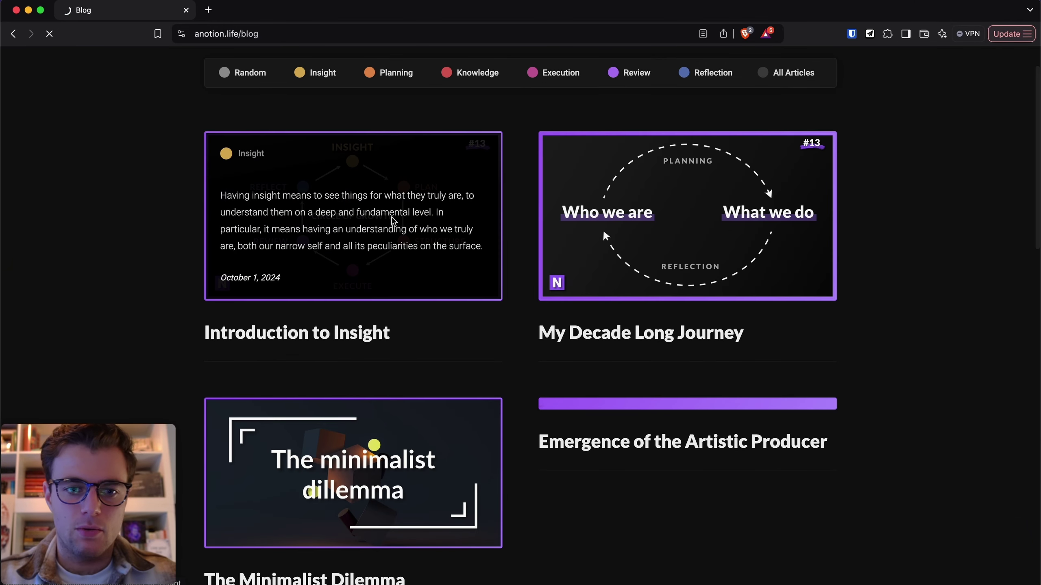
left_click(376, 267)
scroll(401, 538, "down", 15)
scroll(524, 237, "up", 6)
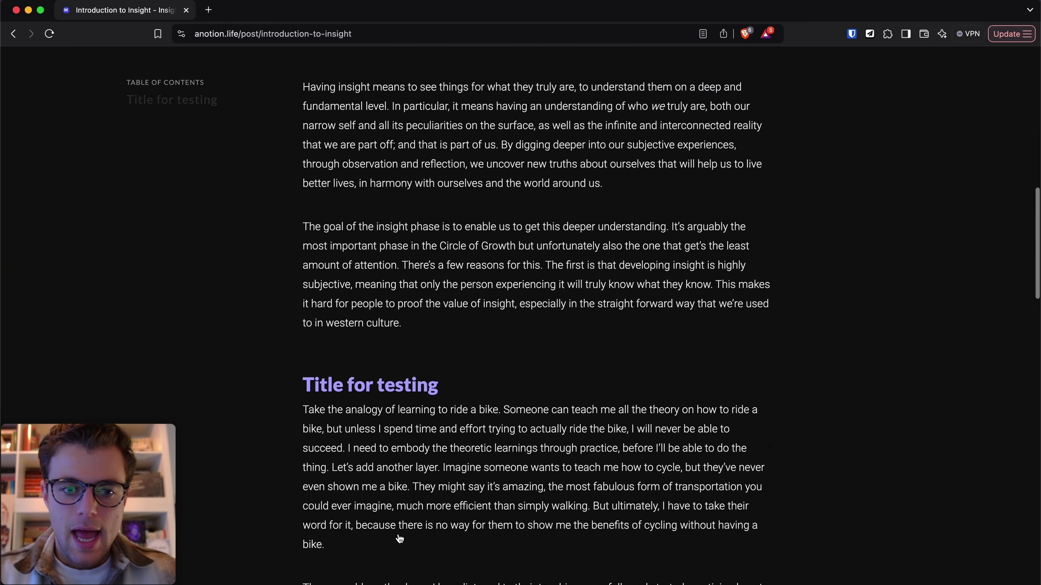
scroll(524, 237, "down", 5)
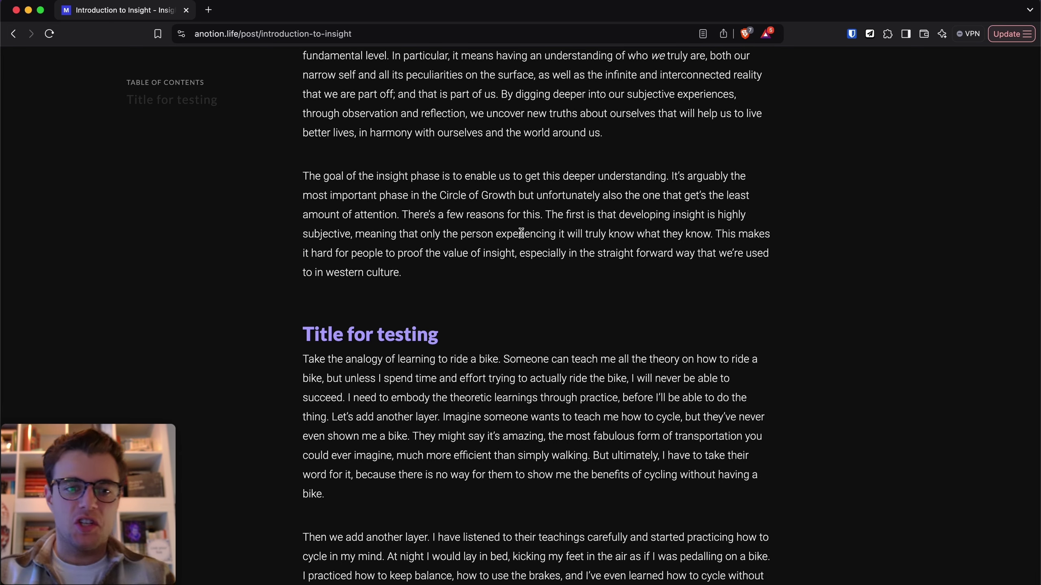
scroll(399, 191, "up", 1)
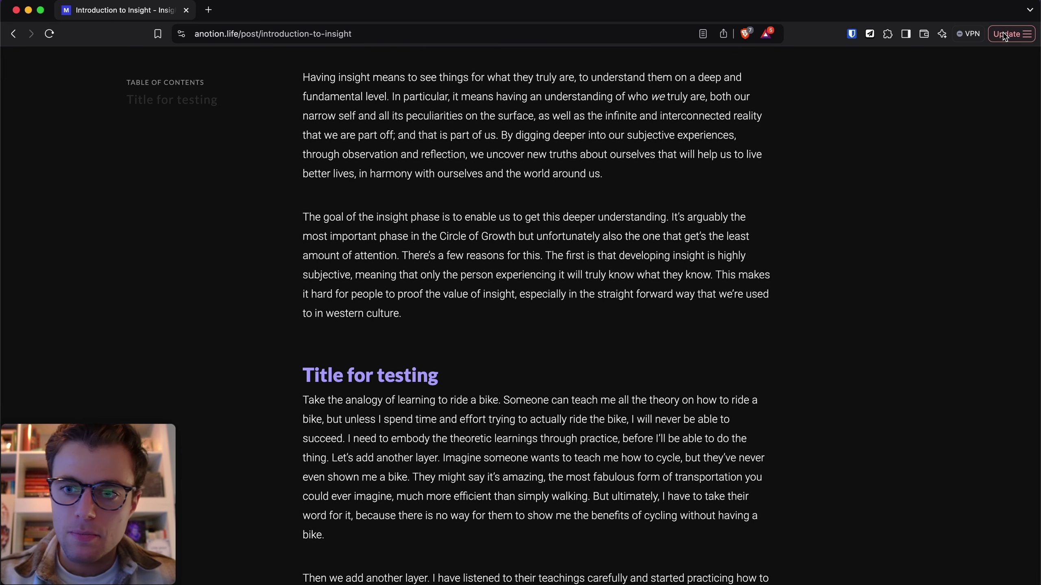
Save the article with the Save to Notion extension's Knowledge Database form, using the Webpage option as content
left_click(872, 34)
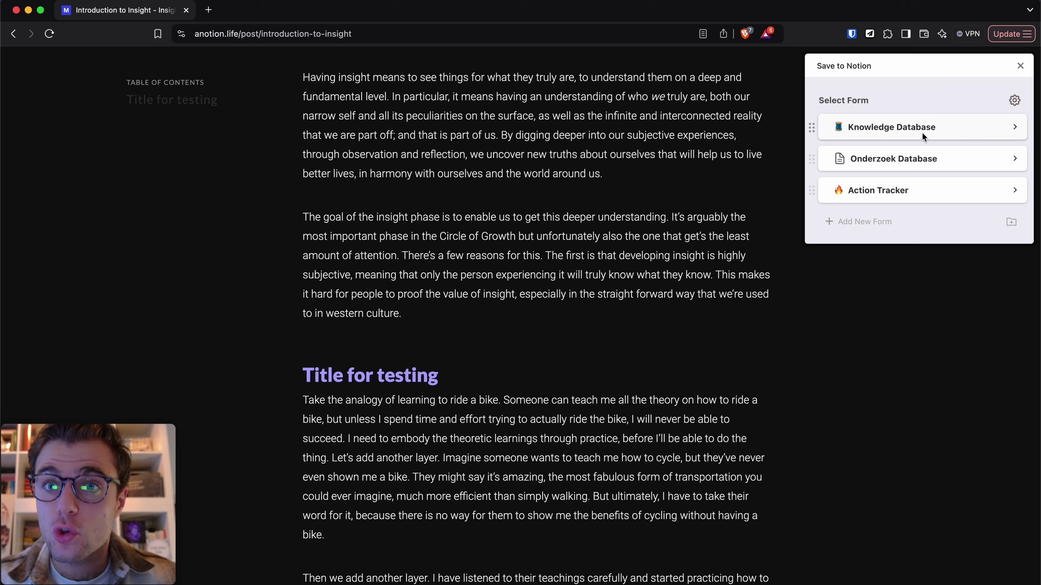
left_click(903, 126)
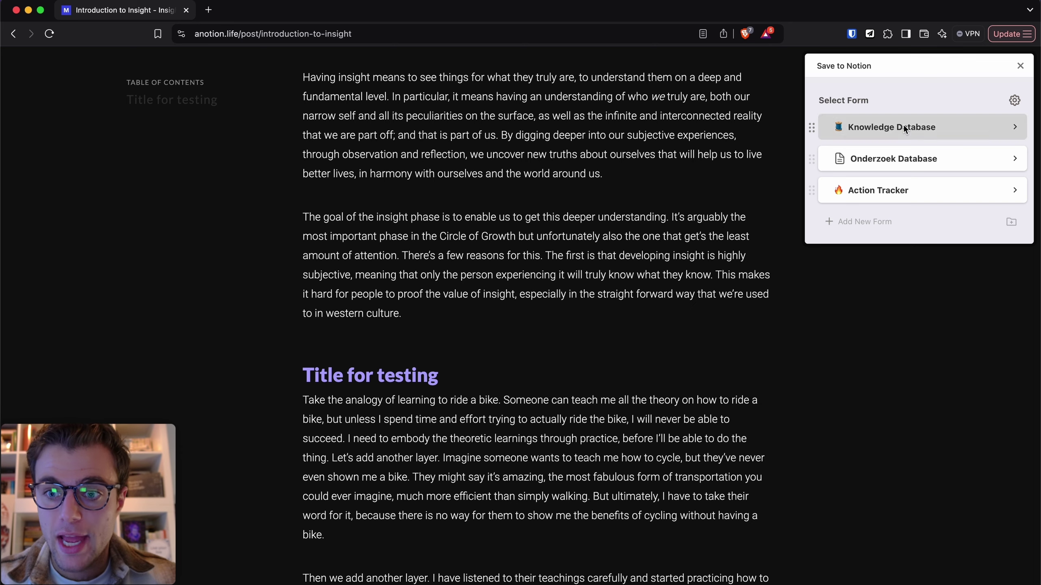
scroll(892, 192, "down", 1)
scroll(893, 192, "up", 2)
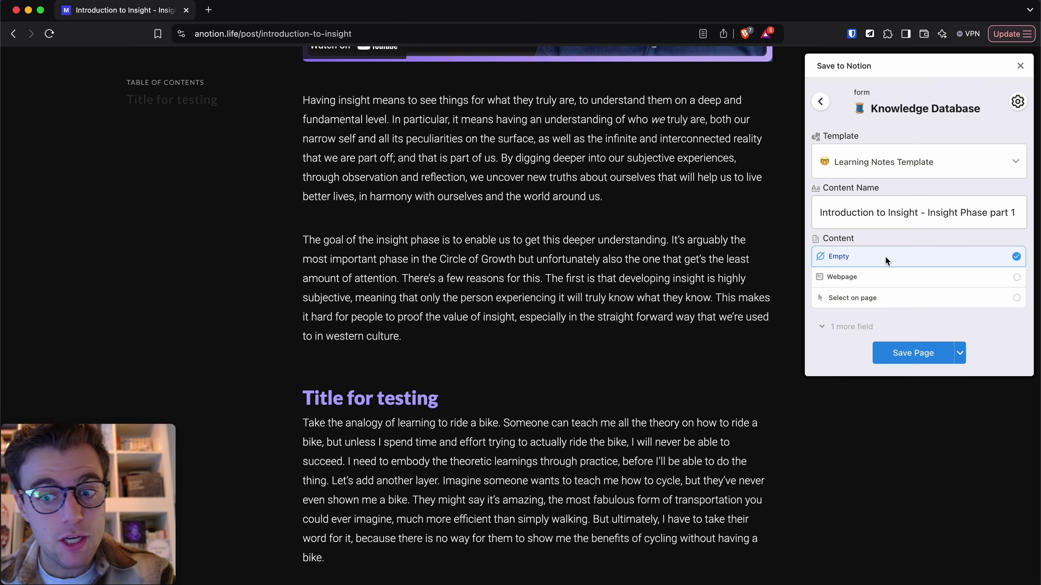
left_click(900, 276)
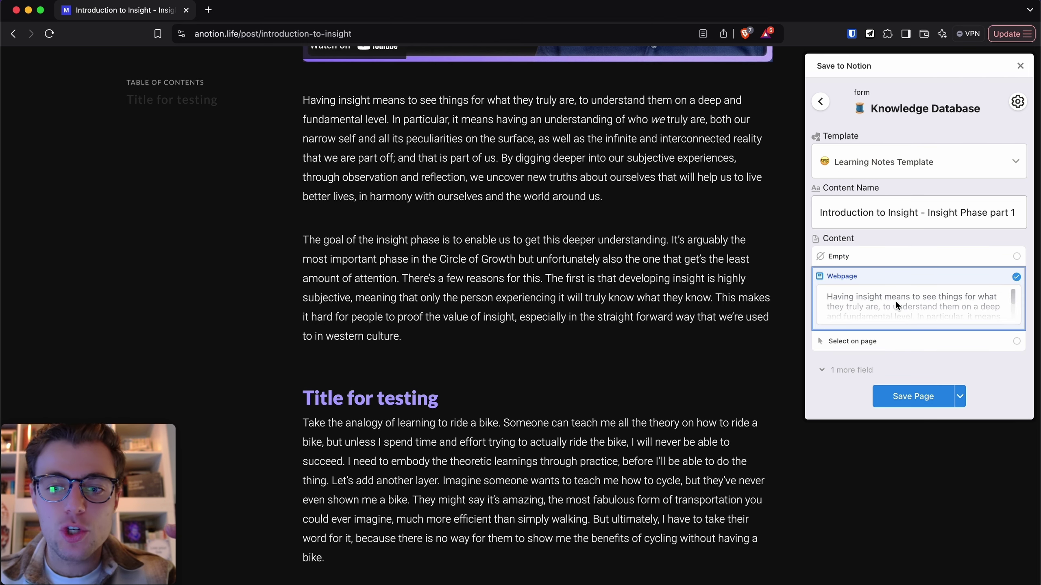
scroll(895, 301, "down", 2)
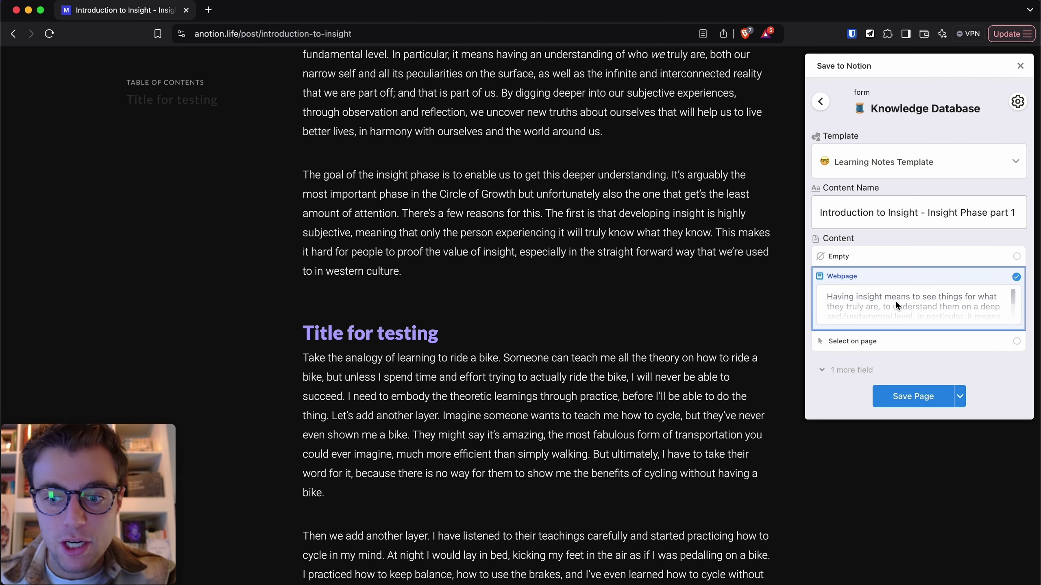
left_click(911, 401)
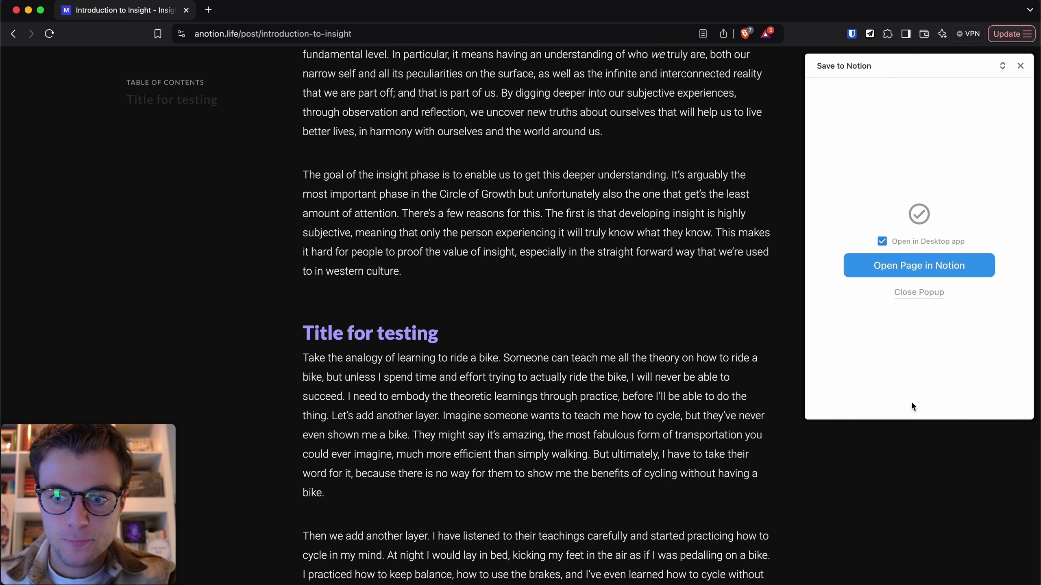
Open the saved page in the Notion desktop app and examine the imported article text
left_click(904, 266)
left_click(625, 116)
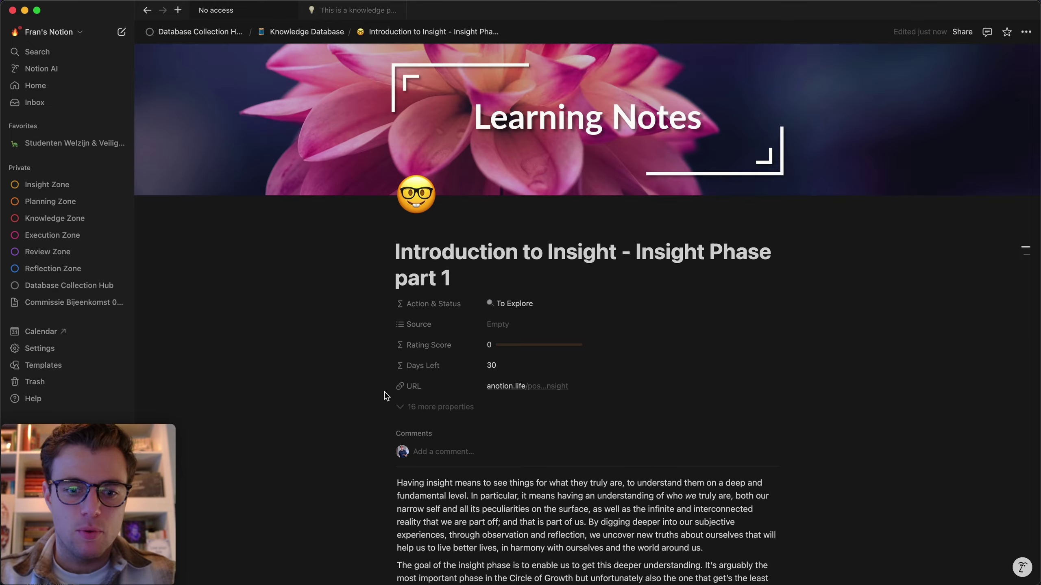
scroll(384, 392, "down", 7)
scroll(384, 392, "down", 20)
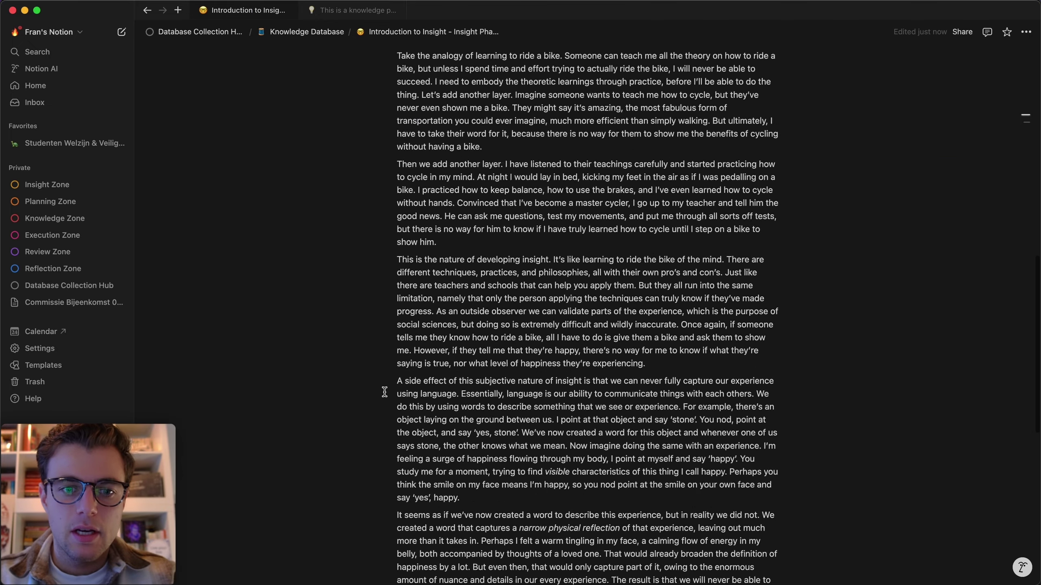
scroll(384, 391, "up", 20)
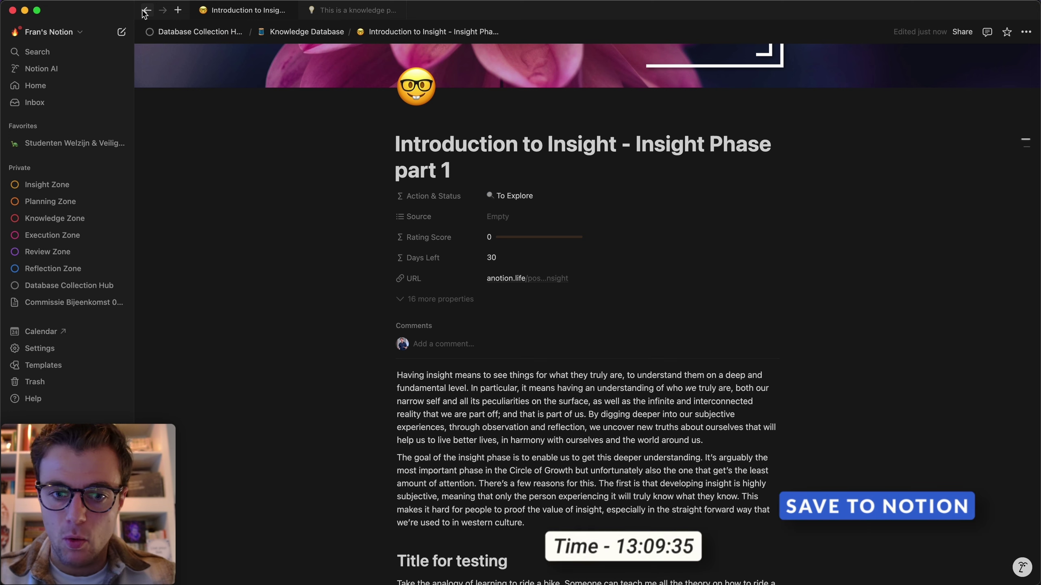
Apply the last used grey text colour to the article's second paragraph and write "Add some notes" below it
scroll(514, 310, "down", 5)
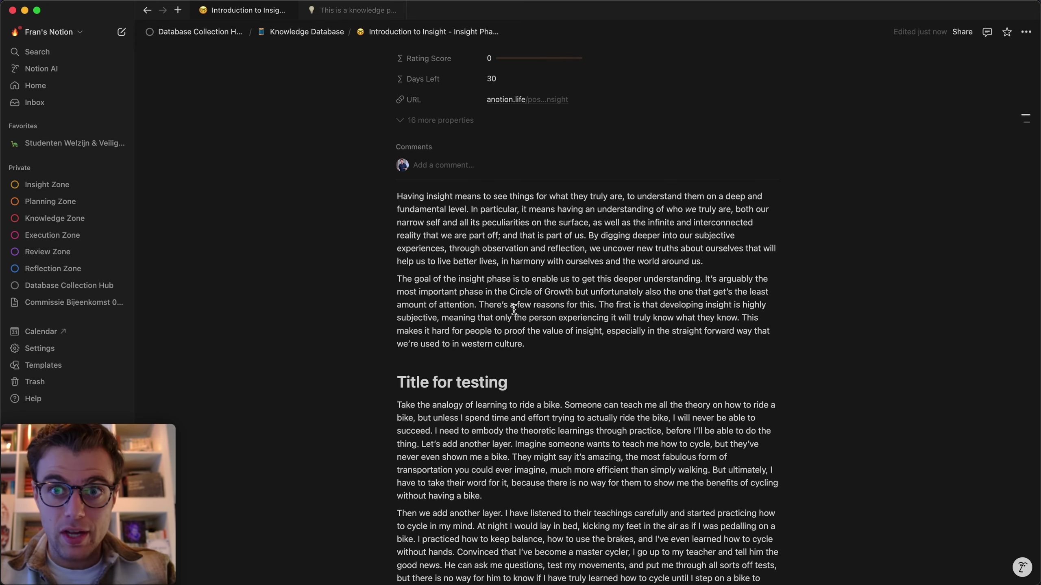
left_click_drag(529, 345, 397, 281)
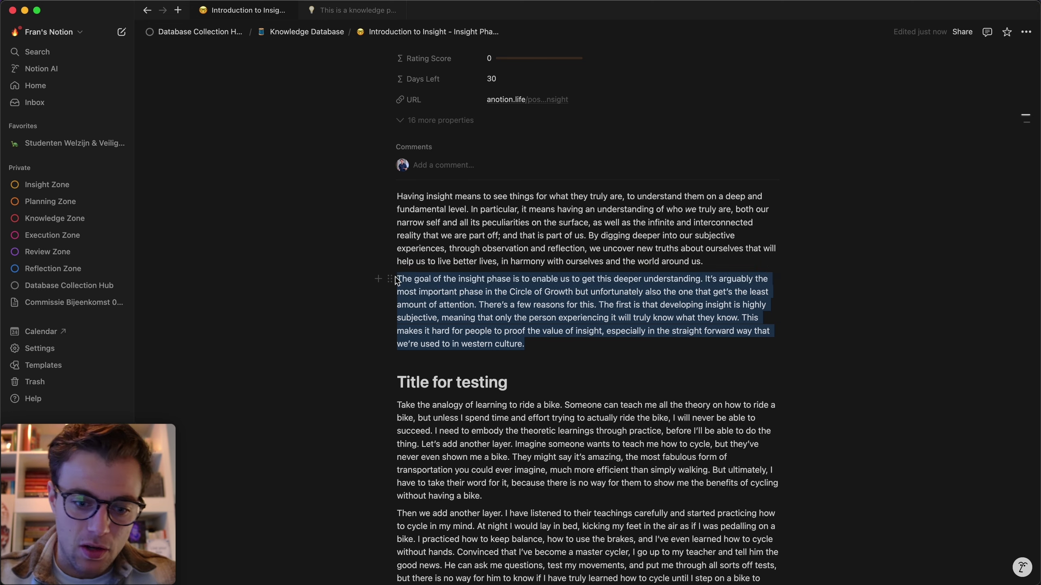
key("shift+super+h")
left_click(538, 340)
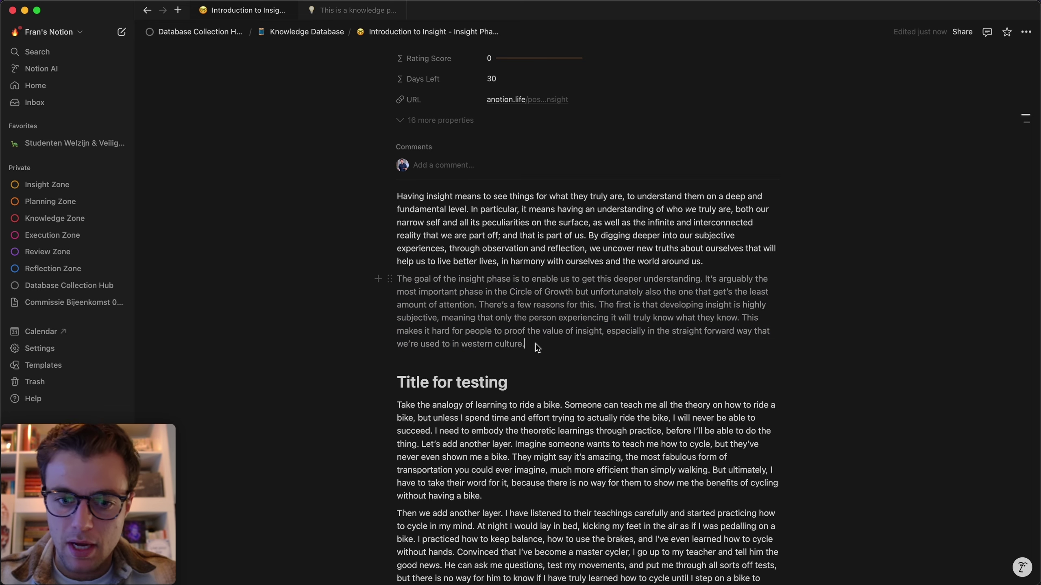
key("Return")
key("Return")
type("Add some notes")
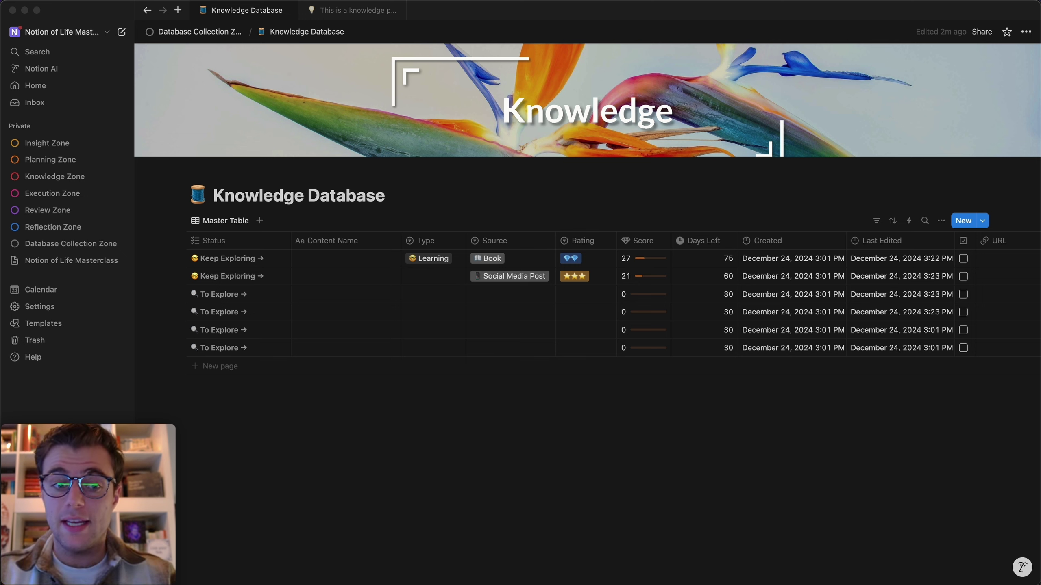
Create a new template in the Knowledge Database titled "Meeting Notes Template"
left_click(987, 220)
left_click(986, 221)
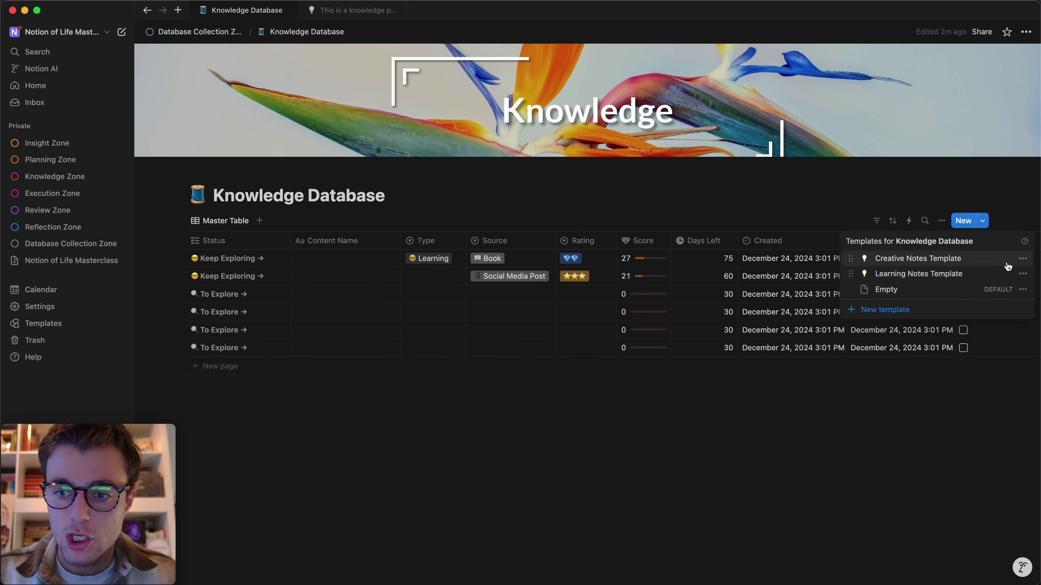
left_click(884, 311)
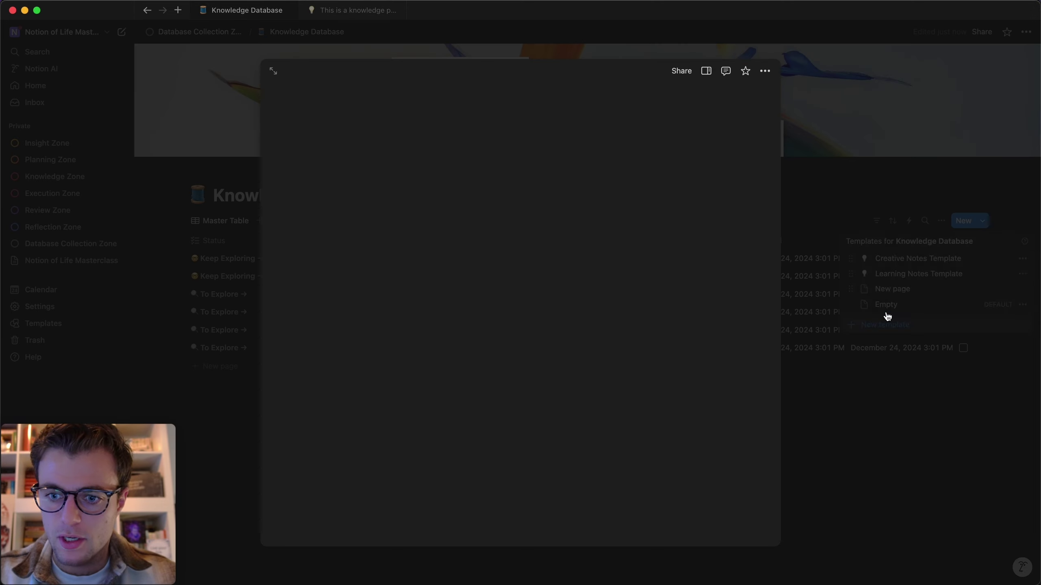
type("Meeting")
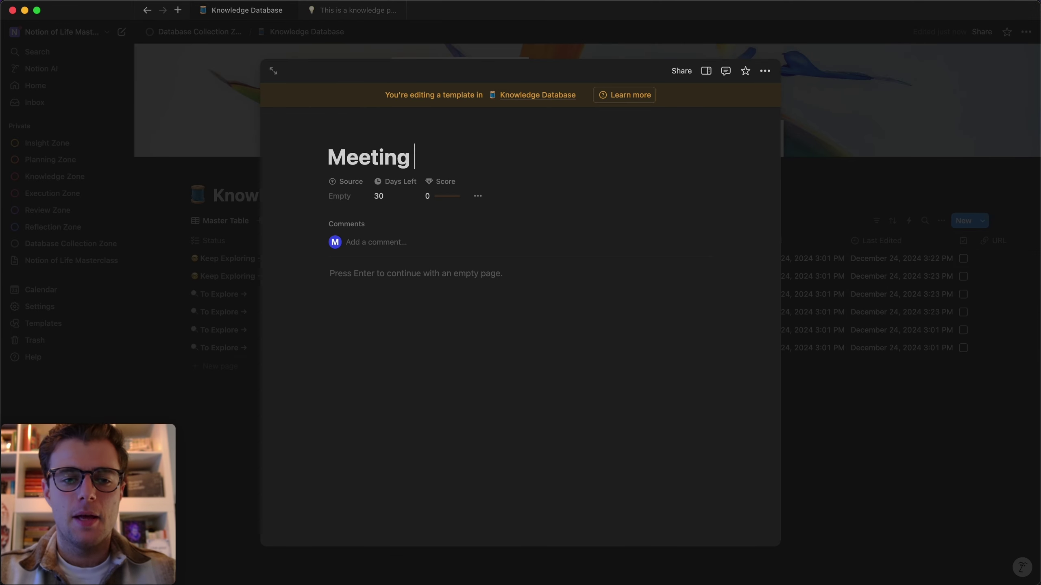
type(" Notes Templat")
type("e")
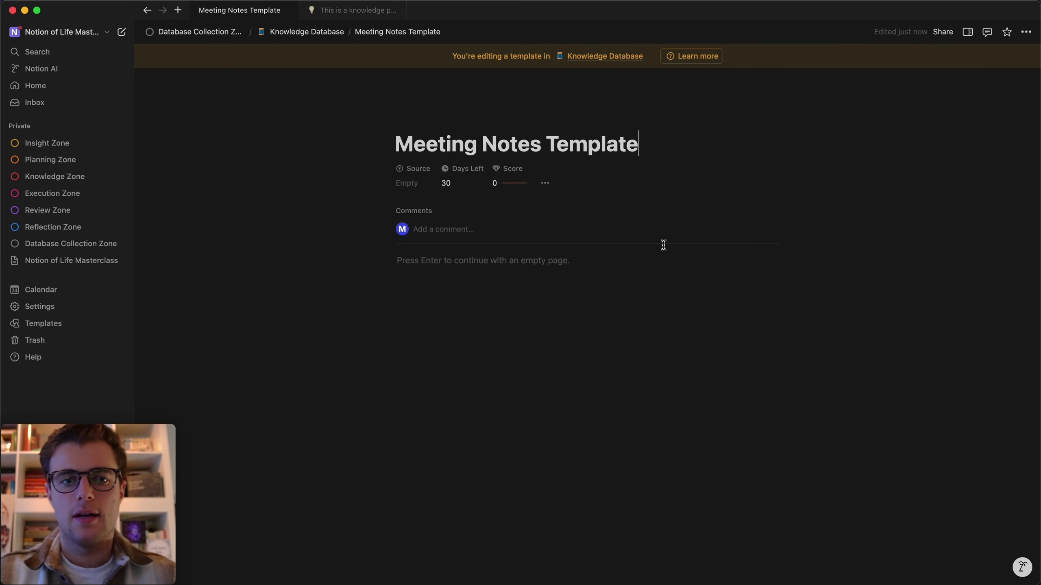
Start the template's body with the line "Meeting Agenda" and leave empty space below it
key("Return")
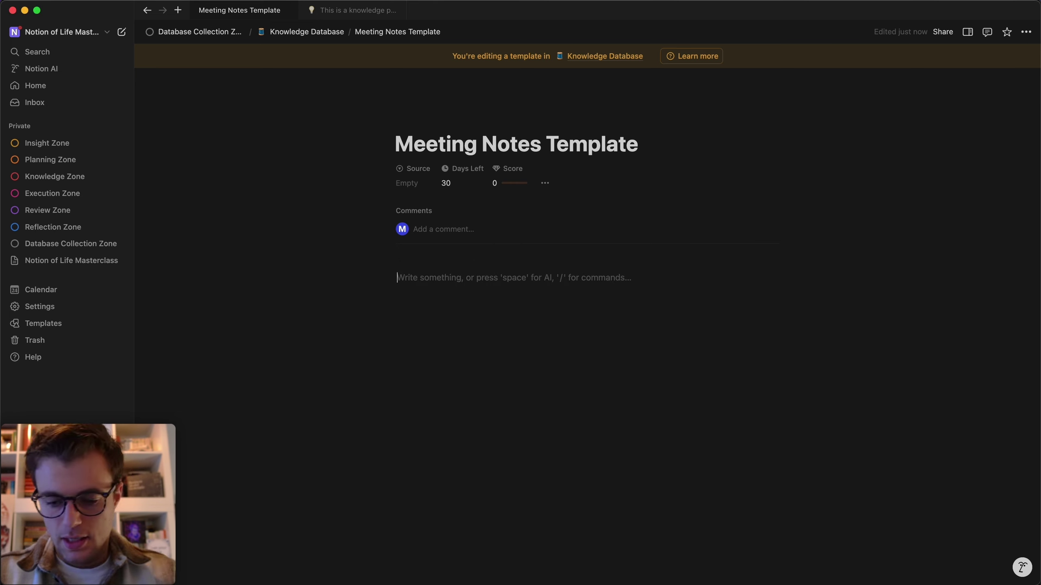
type("Meeting")
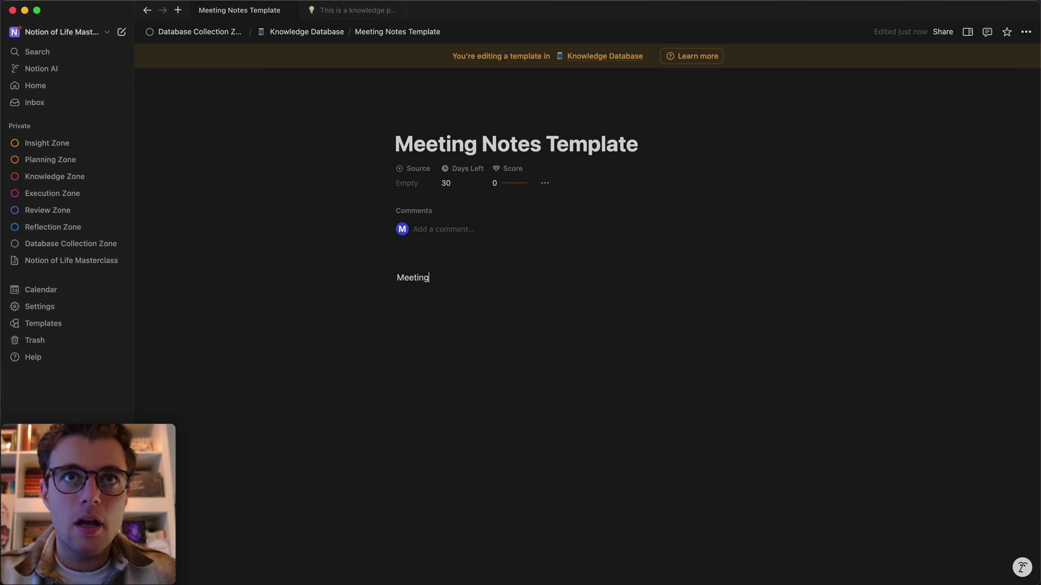
type(" Agend")
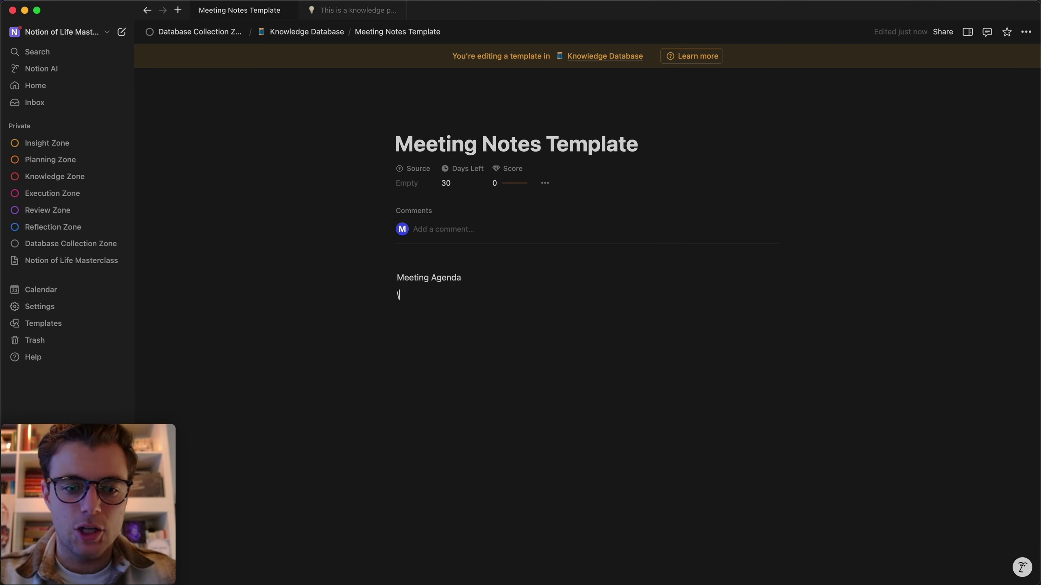
type("a")
key("Return")
key("Return")
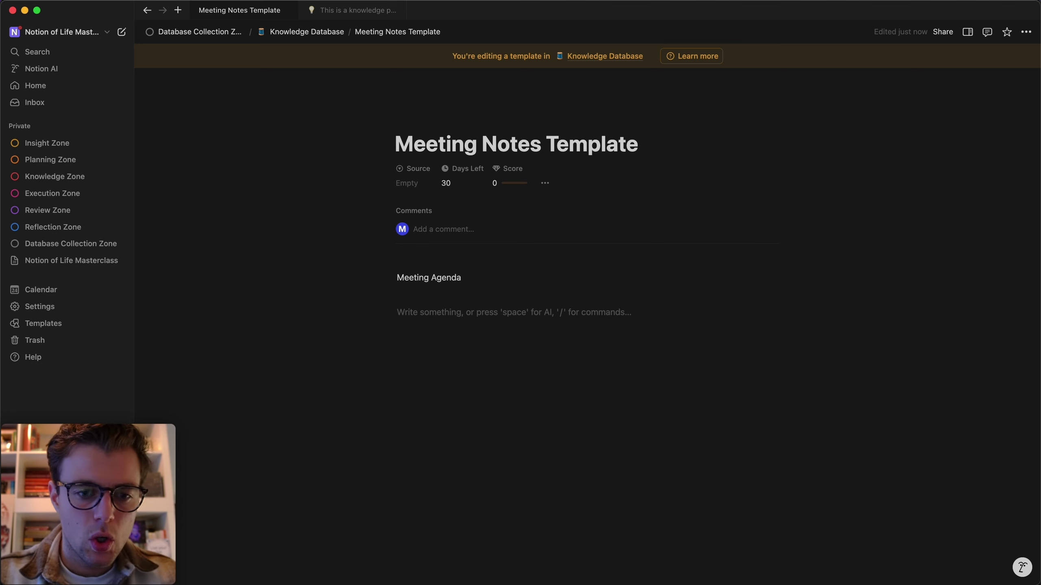
Turn the Meeting Agenda line into a Heading 2 and add empty lines beneath it
key("super+a")
left_click(476, 275)
type("/turn")
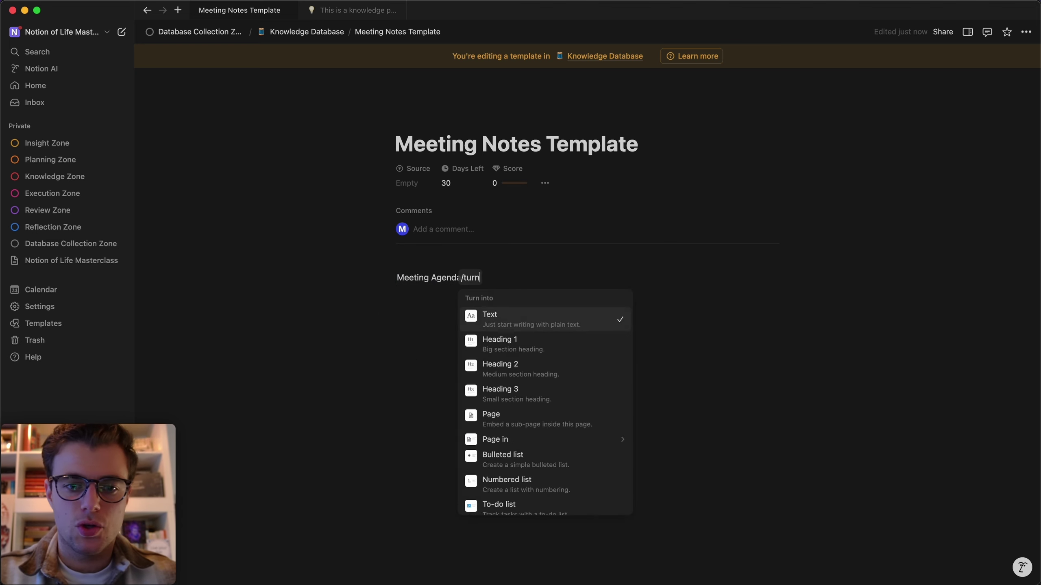
key("Down")
key("Down")
key("Return")
key("Return")
key("Return")
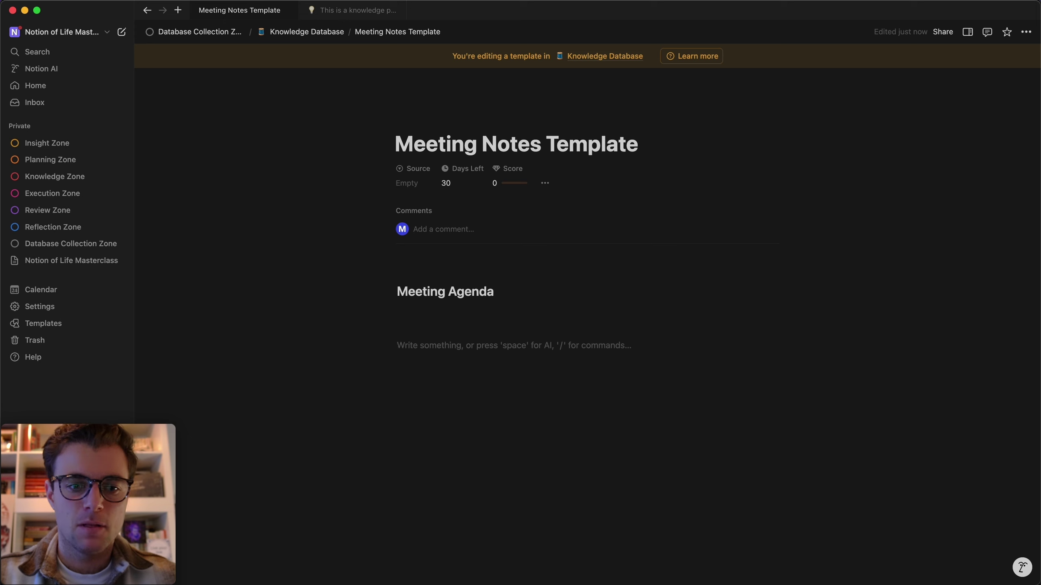
Add a Heading 2 reading "Summary & key take-aways" below the Meeting Agenda section
type("/h2")
key("Return")
type("Summary & K")
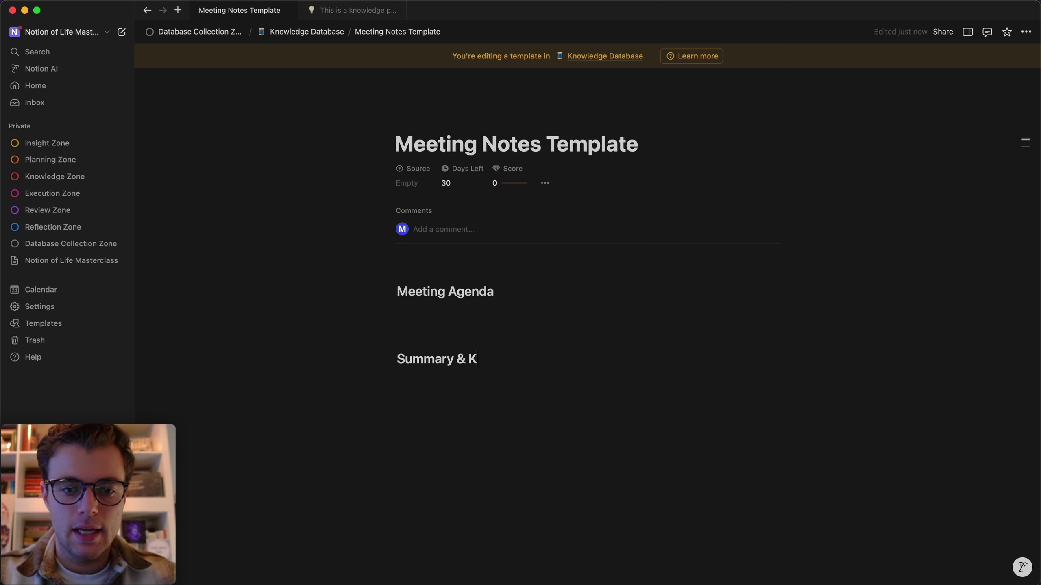
key("BackSpace")
type("key take0")
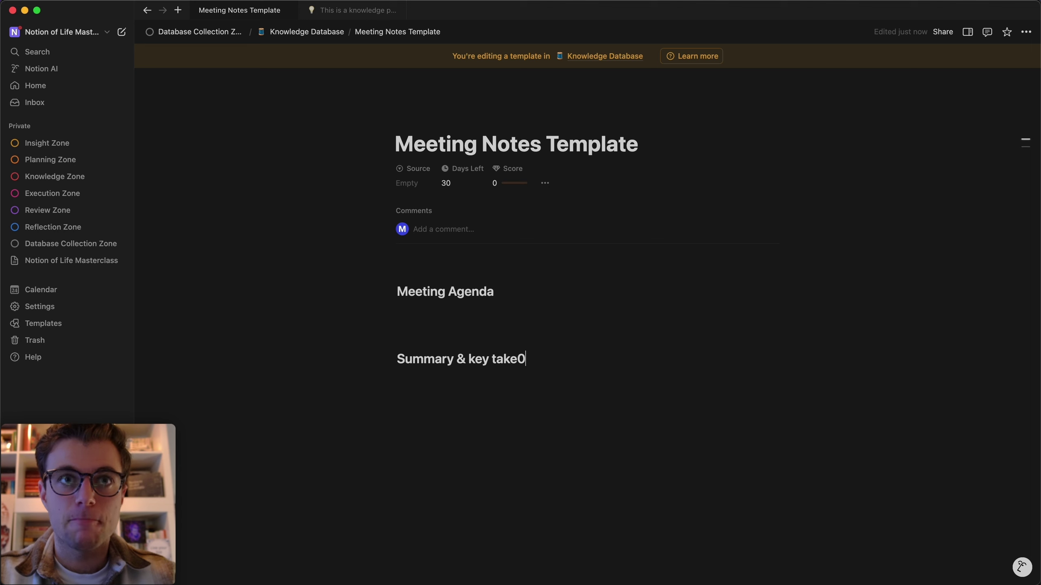
type("awais")
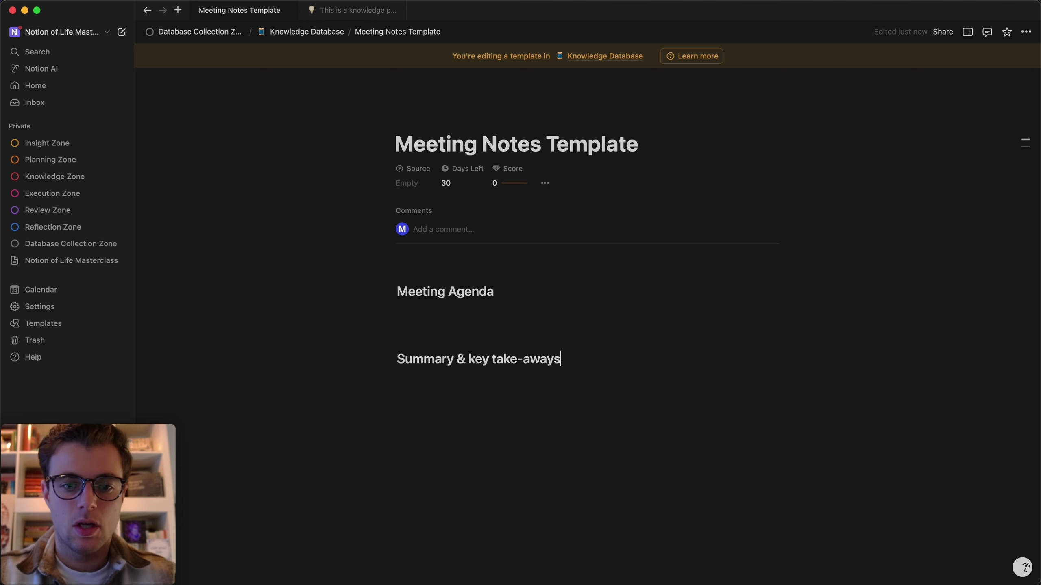
Add a Heading 2 reading "Next-up Actions" at the end and remove the surplus empty line under Meeting Agenda
key("Return")
type("/h2")
key("Return")
type("Next-up ")
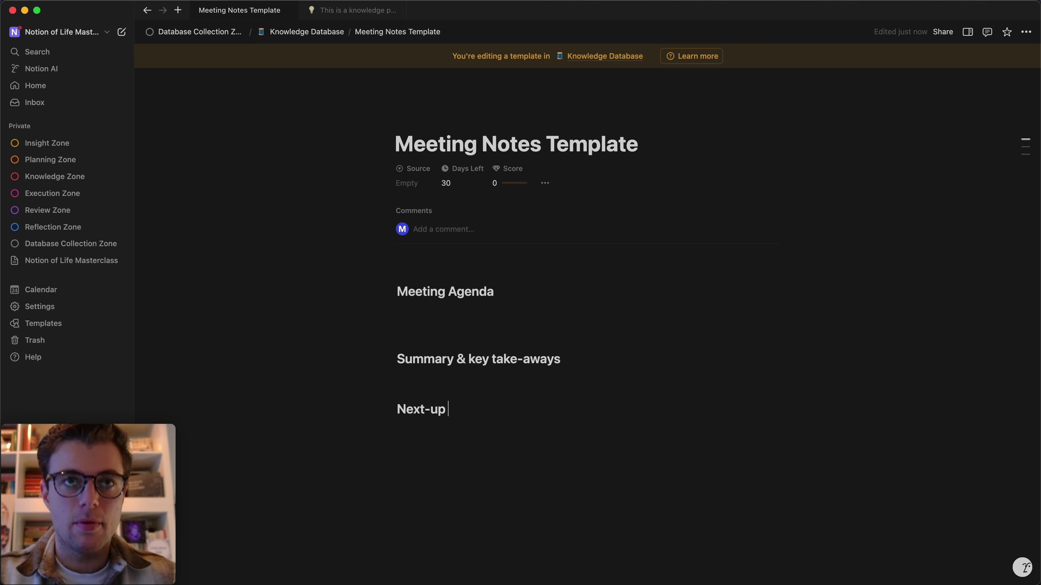
type("Actions")
left_click(574, 311)
key("BackSpace")
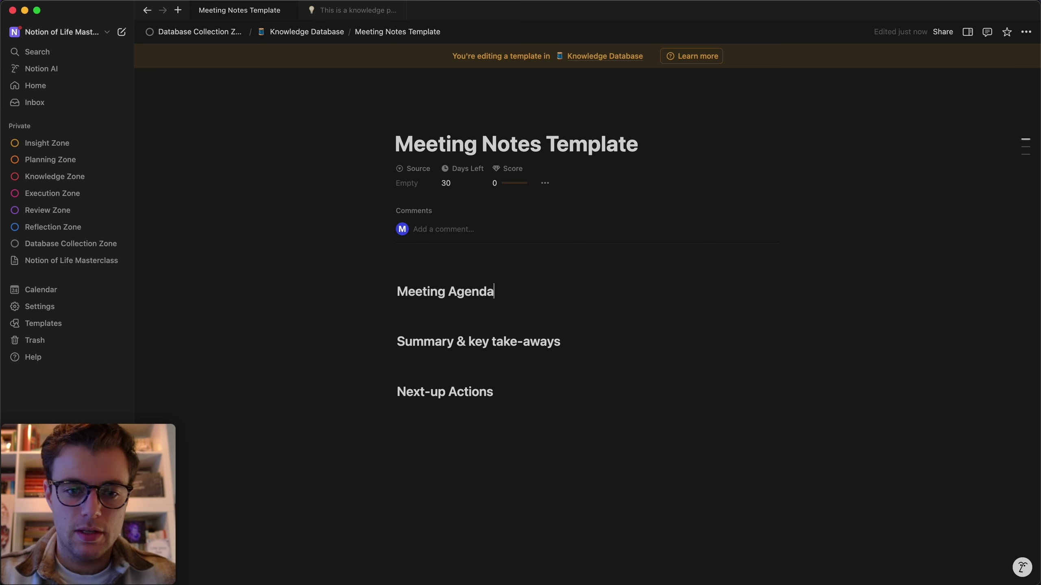
Format the Meeting Agenda heading as inline code with blue text
key("super+a")
key("super+e")
left_click(727, 266)
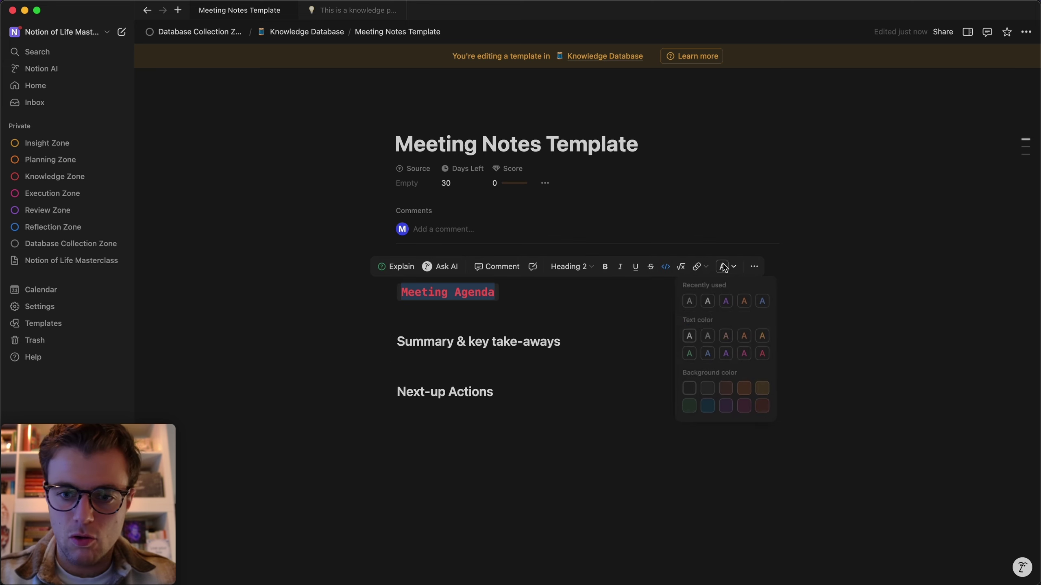
left_click(758, 302)
Format the Summary & key take-aways and Next-up Actions headings as blue inline code
left_click_drag(585, 348, 344, 341)
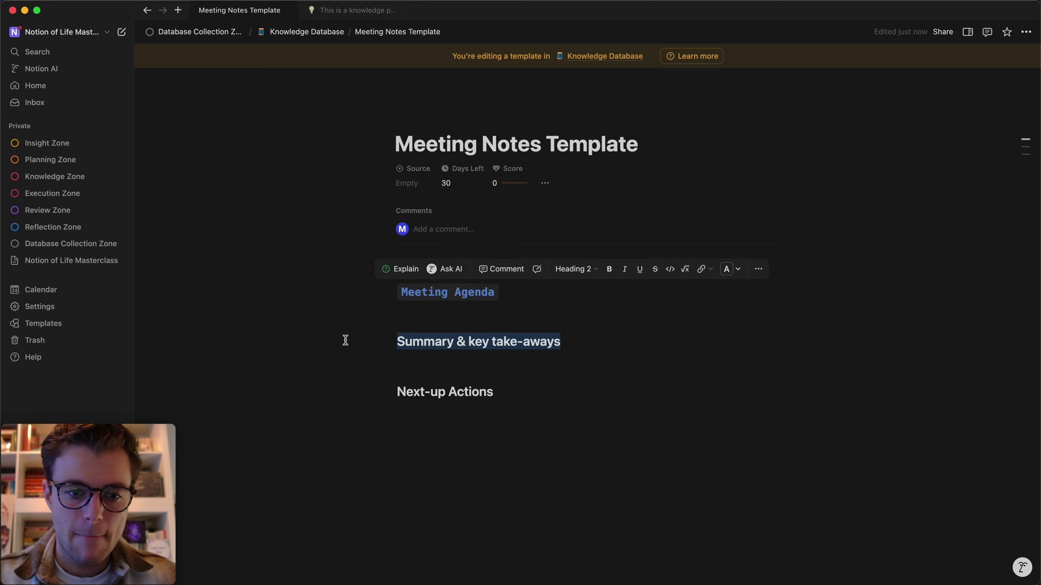
key("super+e")
left_click(732, 317)
left_click(547, 337)
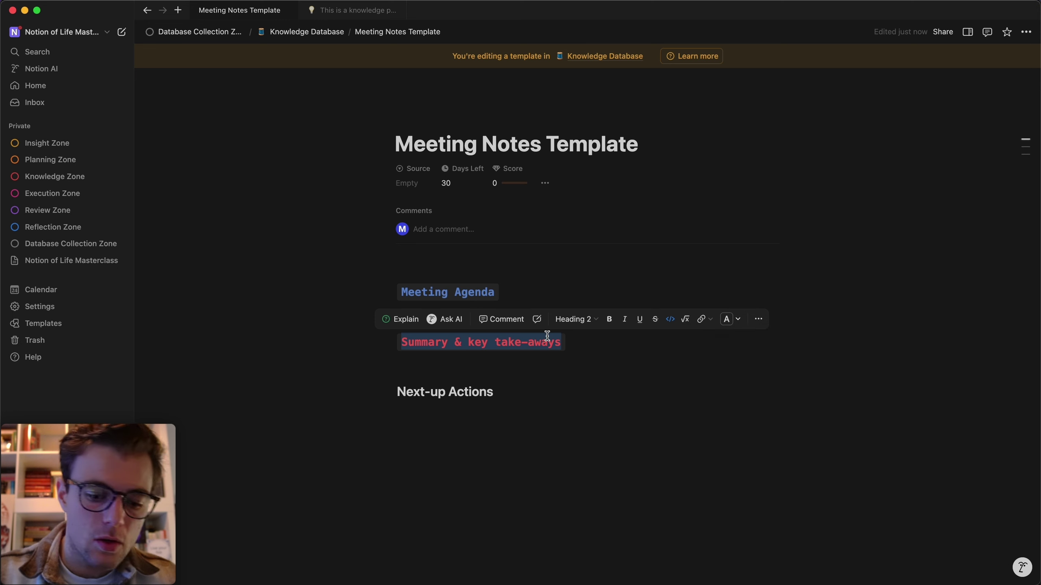
left_click_drag(525, 392, 360, 393)
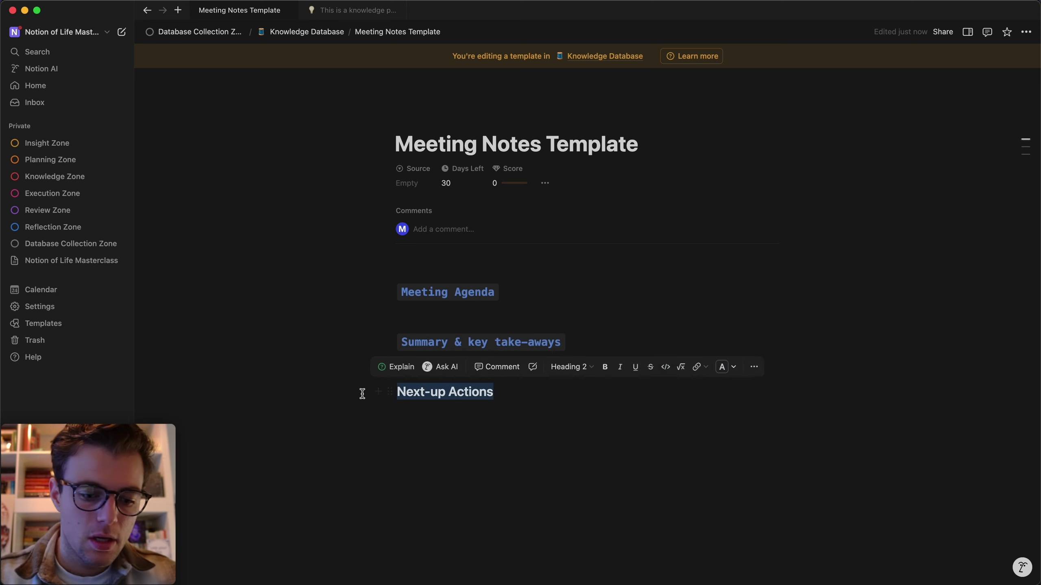
key("super+e")
left_click(469, 435)
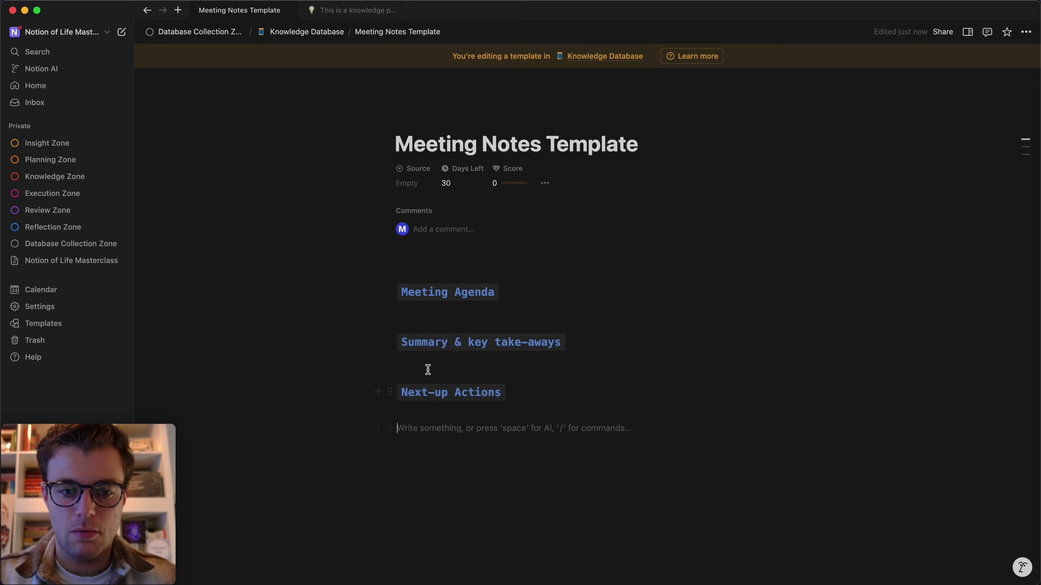
Add a numbered list item "Agenda topics" under the Meeting Agenda heading
left_click(509, 291)
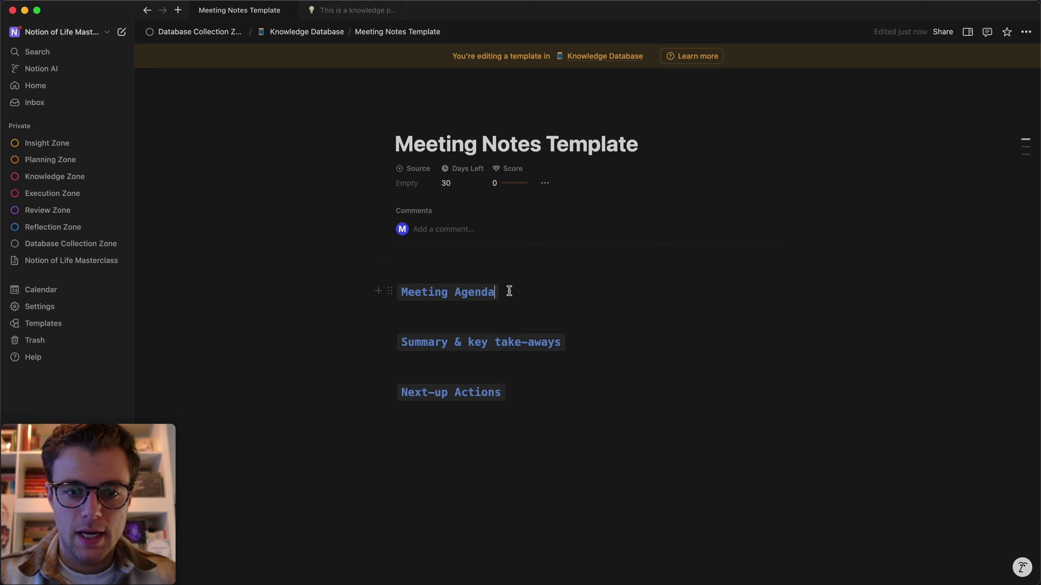
key("Return")
type("1. Agenda top")
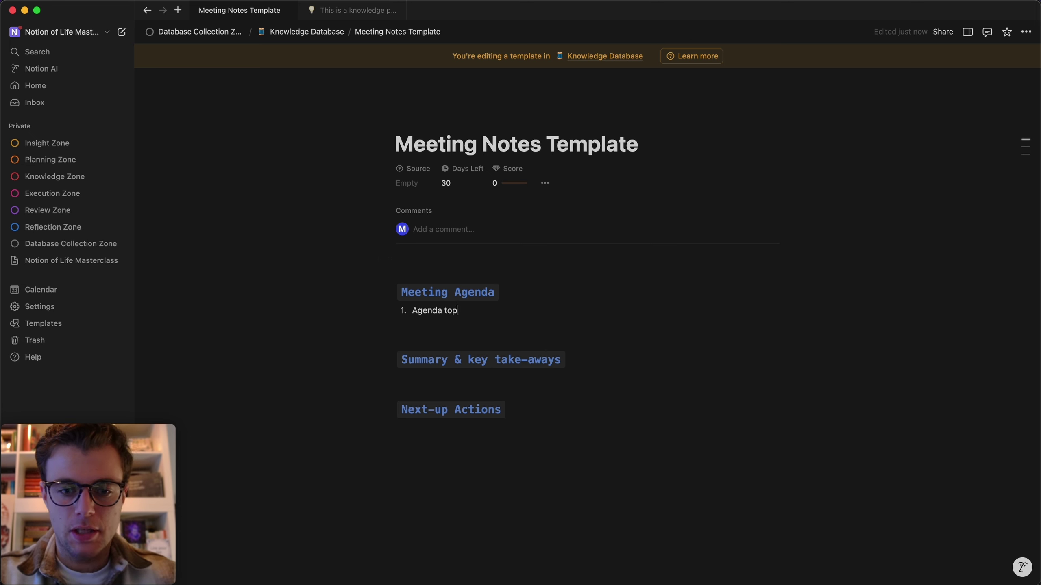
type("ics")
Add a numbered list item "Key take-away" under the Summary & key take-aways heading
left_click(592, 362)
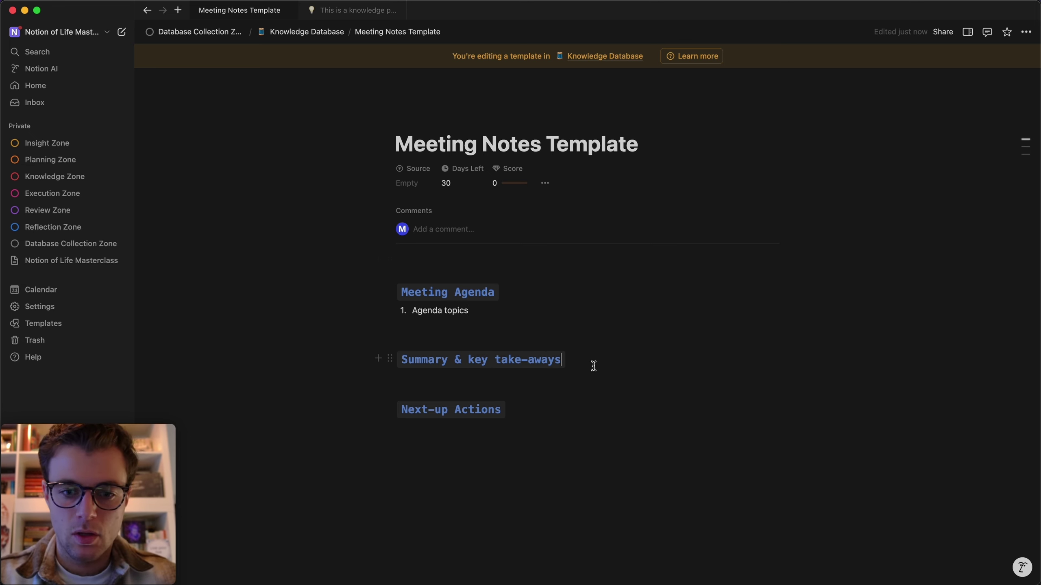
key("Return")
type("1. Ke")
type("y t")
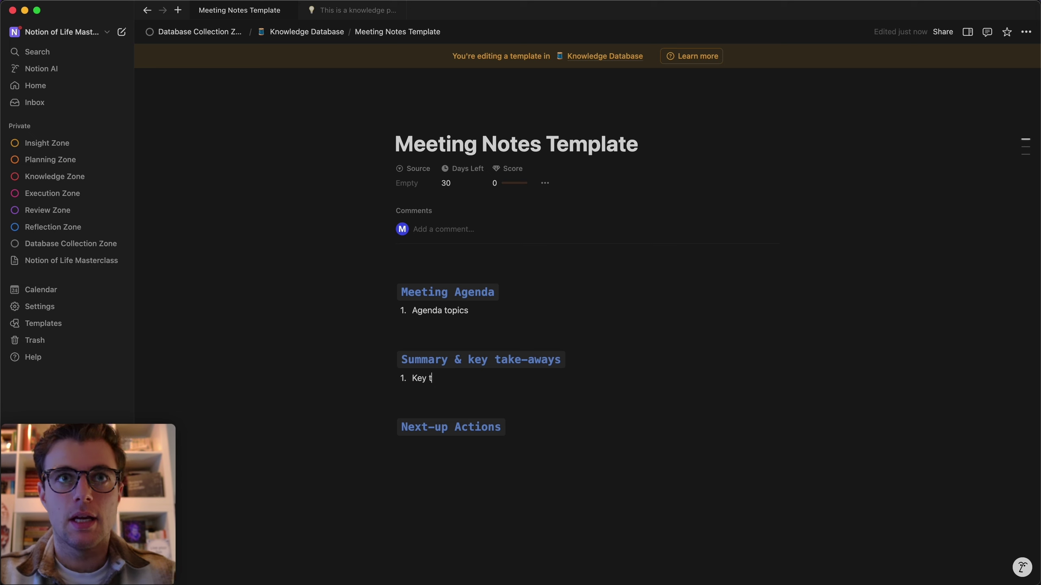
type("ake-away")
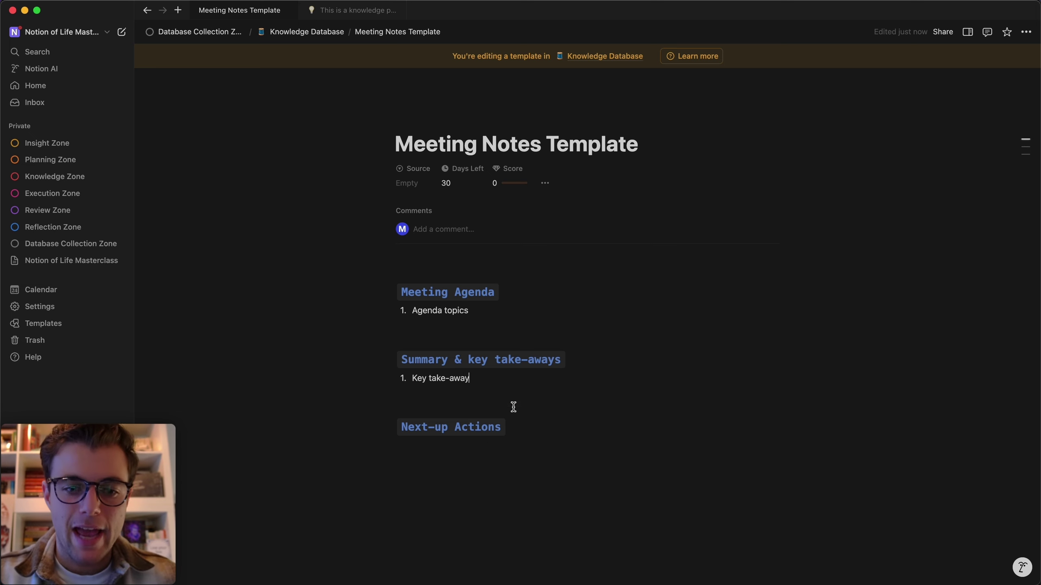
left_click(525, 414)
left_click(522, 420)
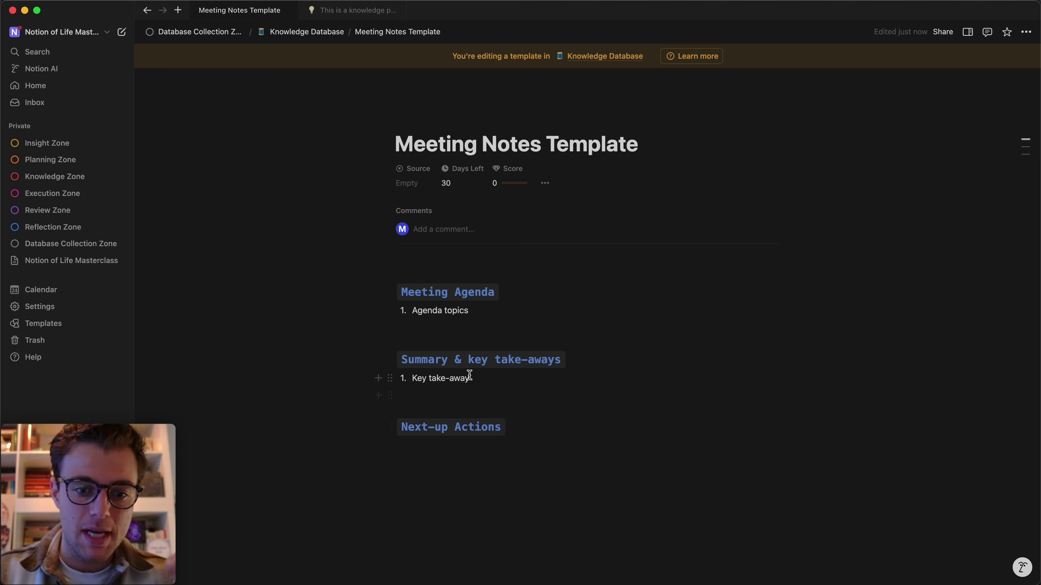
Replace the key take-away item with an example sentence about one person sending over the documents to another, then place the cursor below Next-up Actions
left_click_drag(476, 378, 414, 377)
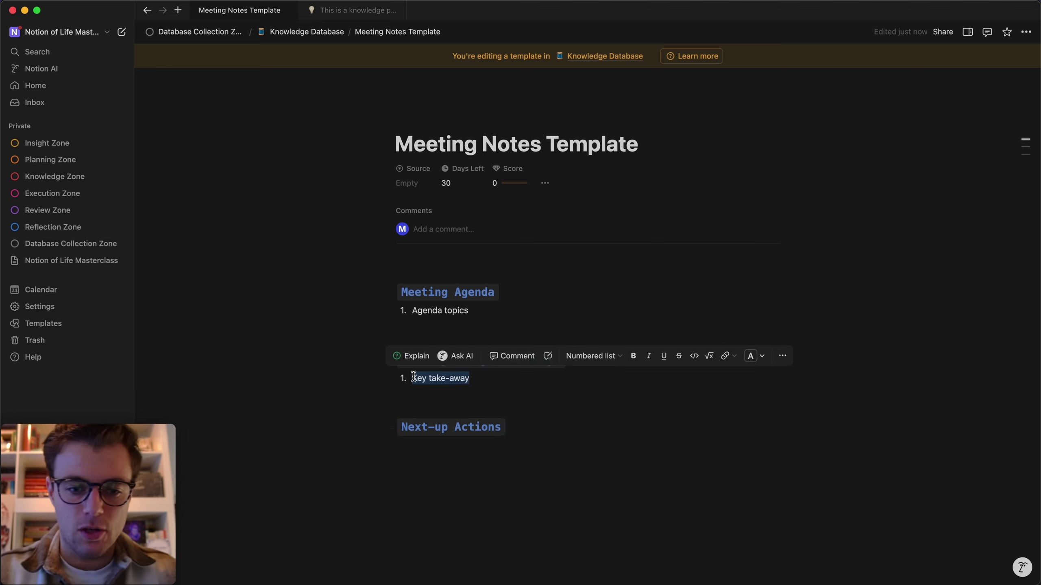
type("Fran will ")
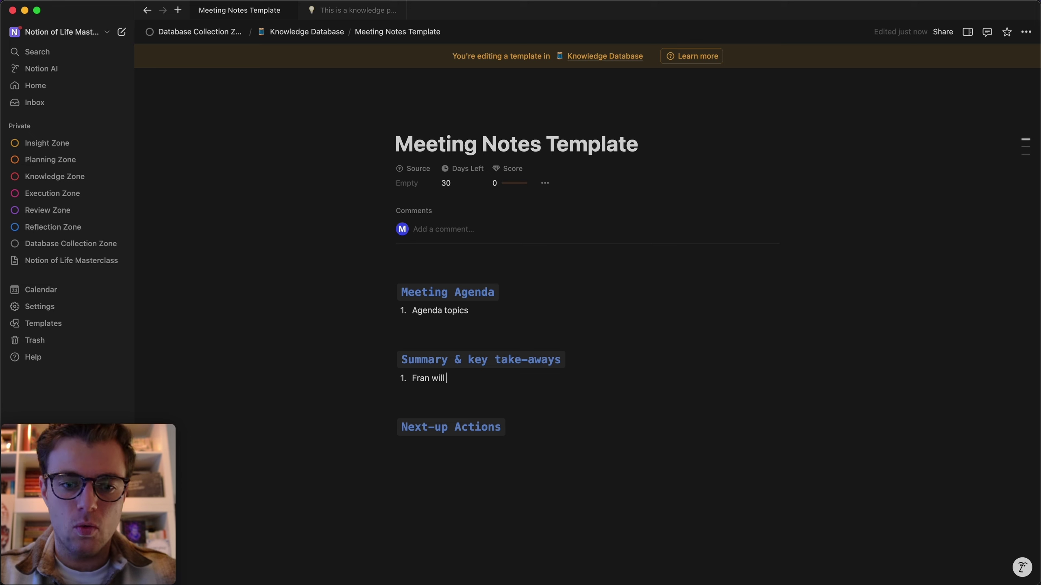
type("send over the docume")
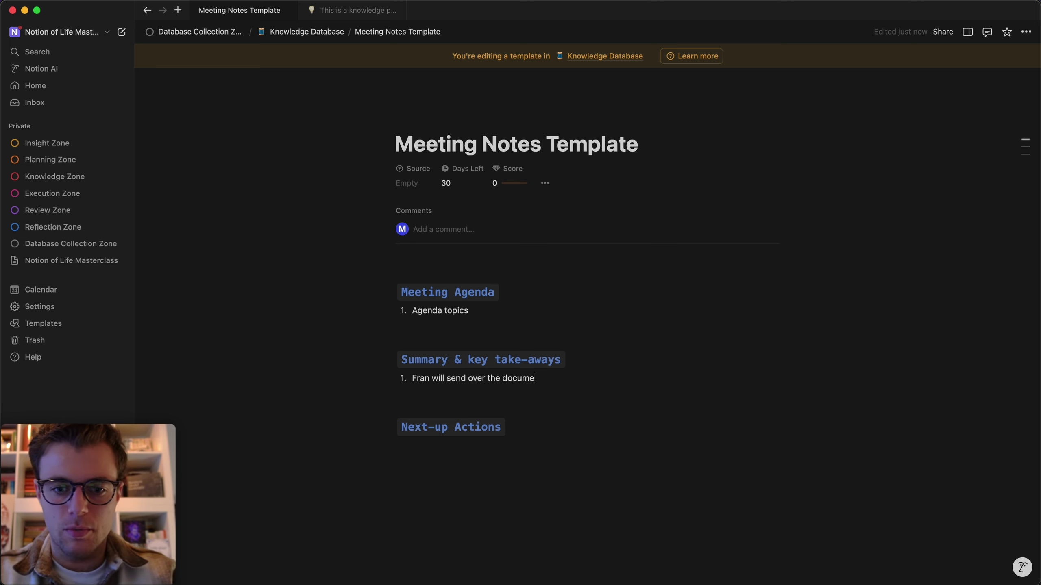
type("nts to Juliete.")
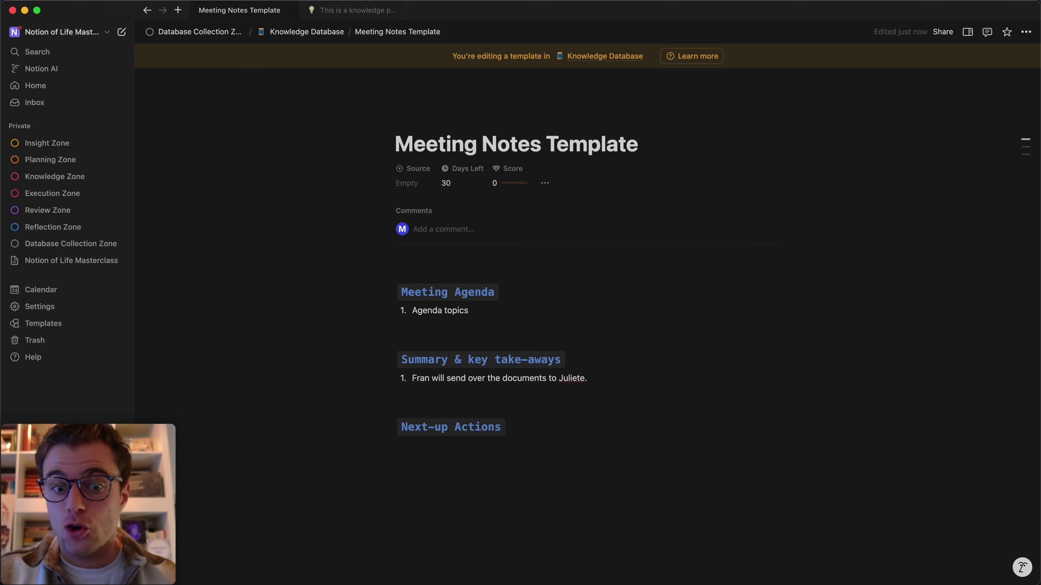
left_click(471, 448)
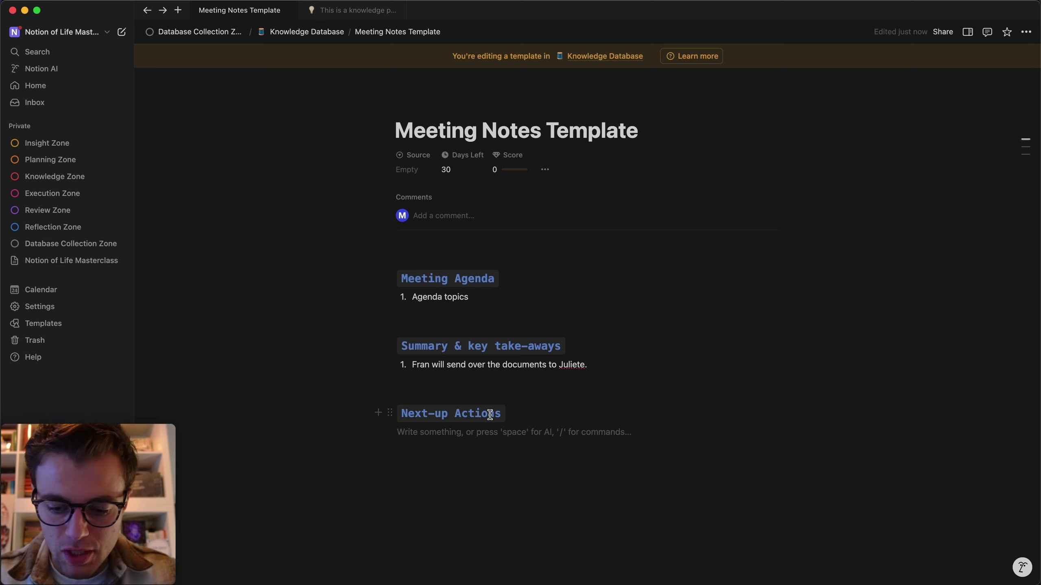
Insert a linked view of the Action Tracker database under Next-up Actions, using its existing Action Inbox view
type("/linked")
key("Return")
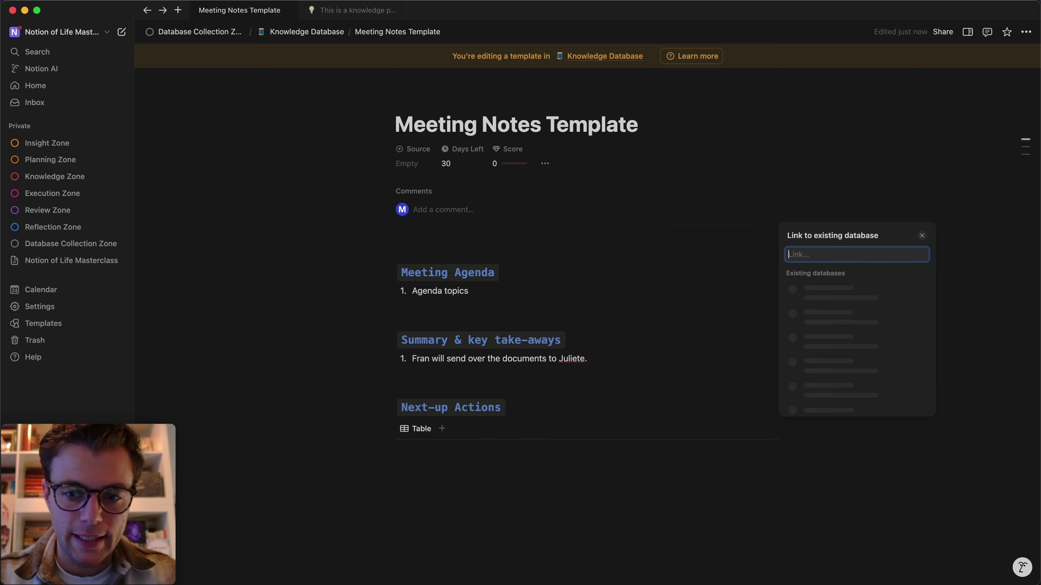
left_click(849, 313)
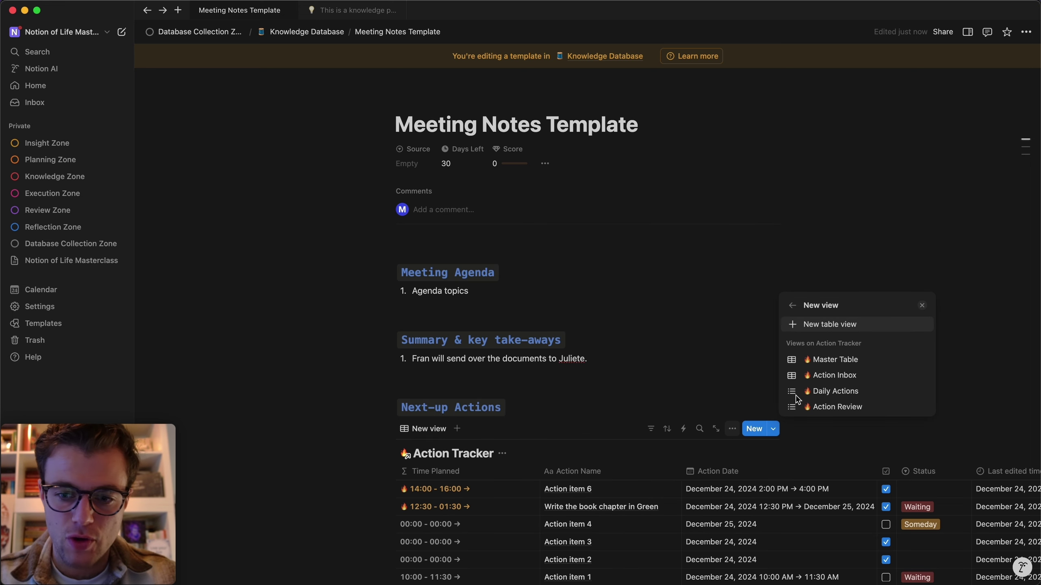
left_click(862, 375)
left_click(303, 442)
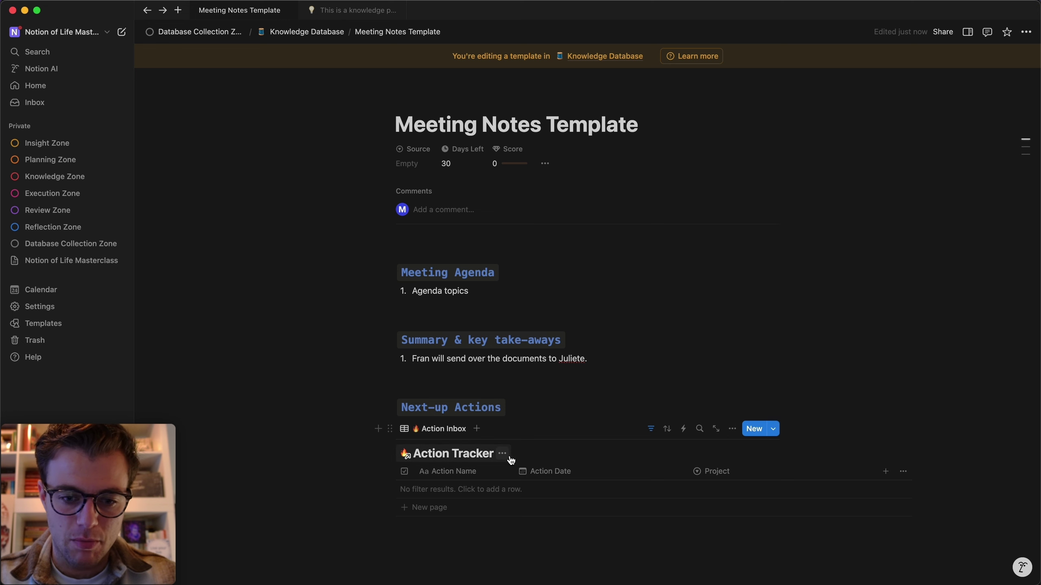
Hide the Action Tracker database title above the linked Action Inbox view
left_click(503, 454)
left_click(510, 507)
scroll(579, 367, "down", 1)
Try moving the example item under Summary & key take-aways into the Action Inbox table as an action, and undo the move
left_click(615, 308)
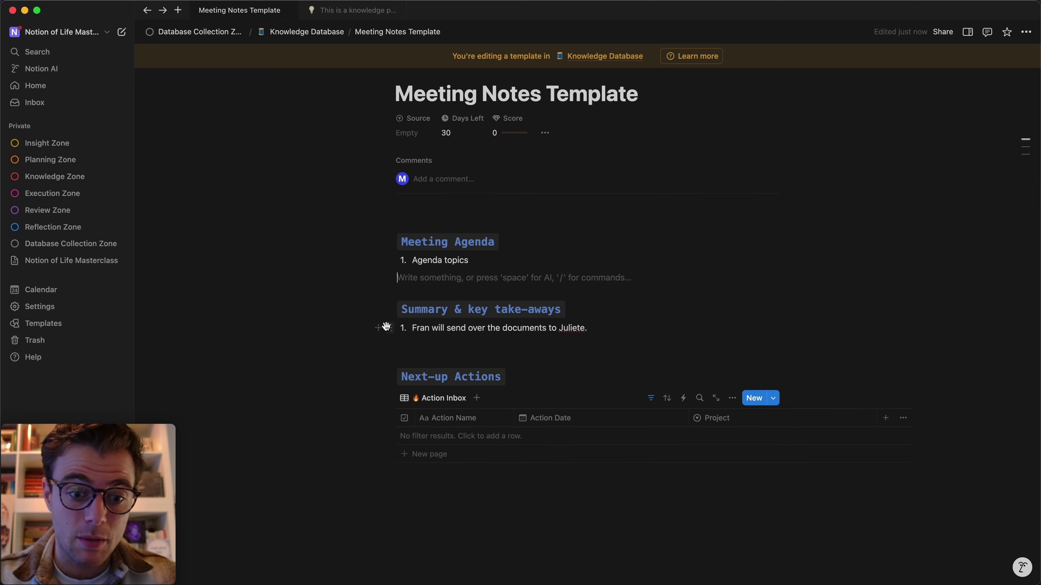
left_click_drag(390, 328, 399, 429)
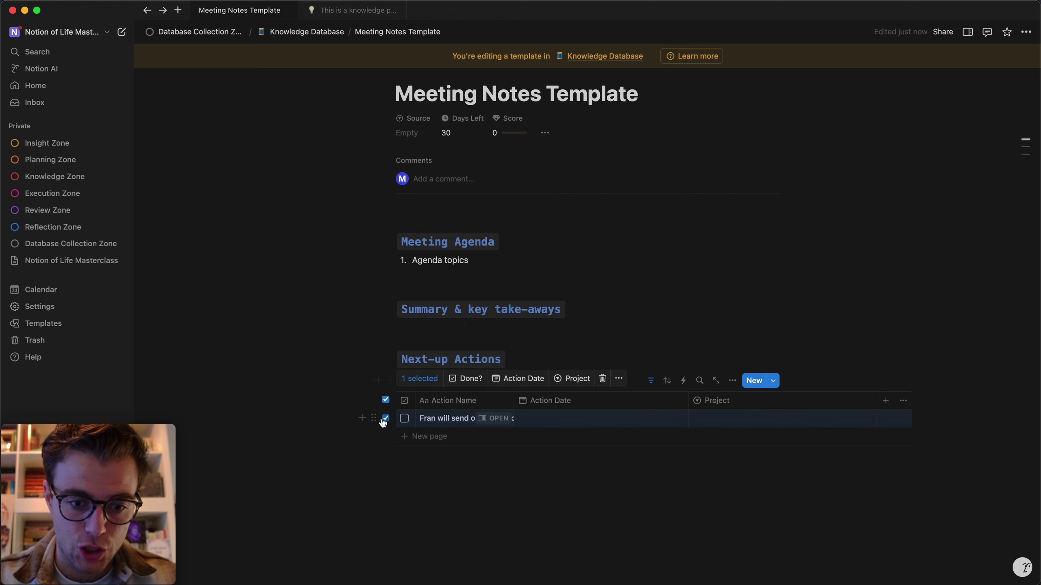
key("super+z")
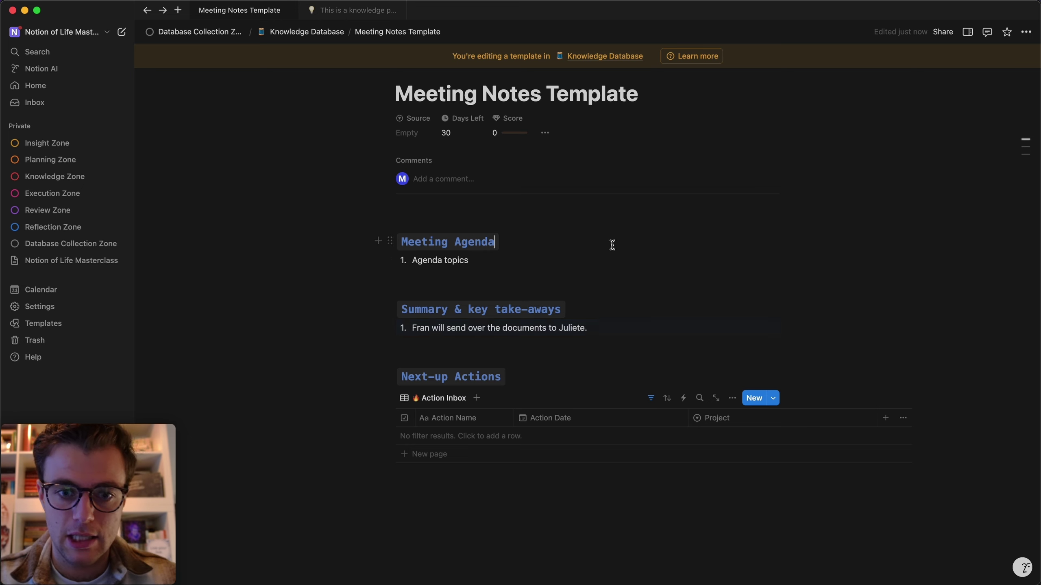
Replace the example sentence under Summary & key take-aways with "Key take-away"
scroll(397, 427, "up", 2)
scroll(539, 338, "up", 1)
left_click_drag(605, 376, 412, 377)
type("Summa")
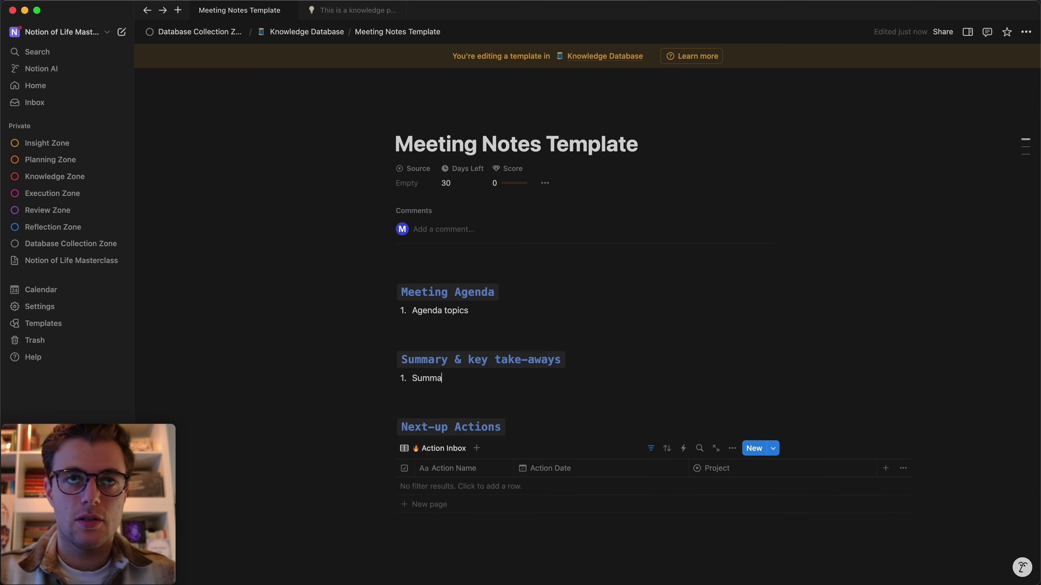
type("Key take")
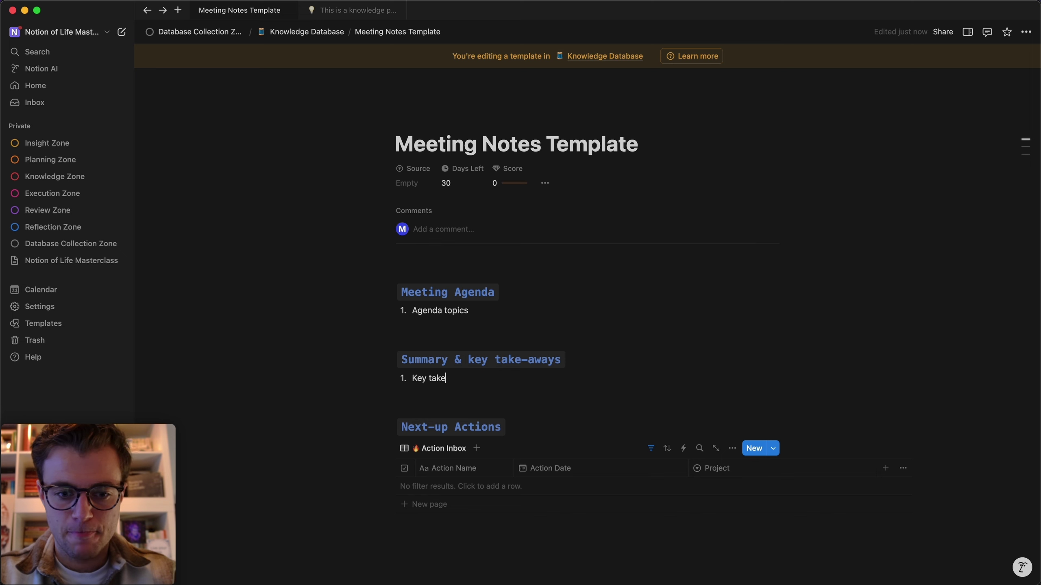
type("-away")
Give the Meeting Notes Template page the memo emoji as its icon
left_click(411, 119)
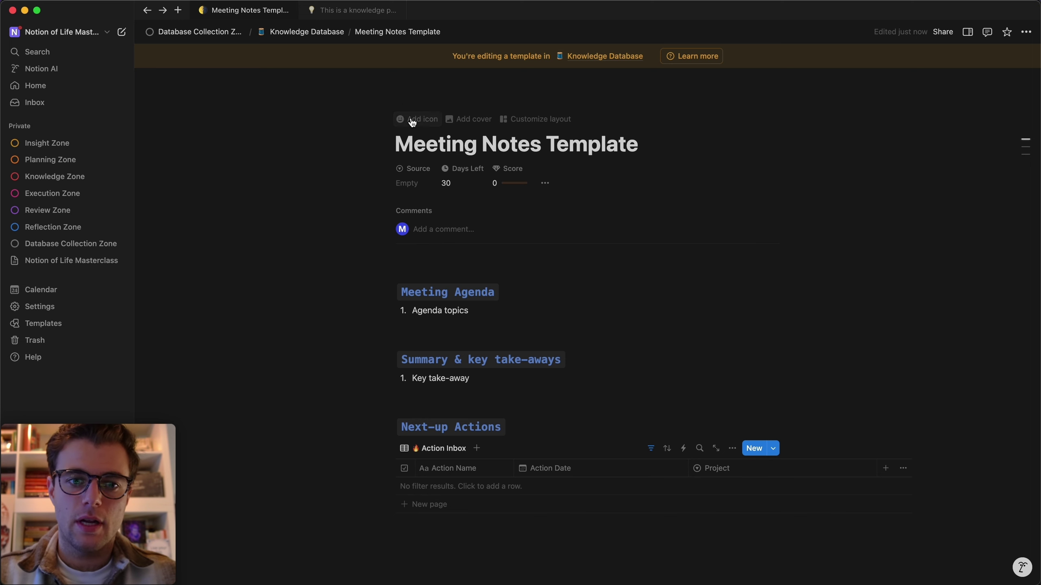
type("memo")
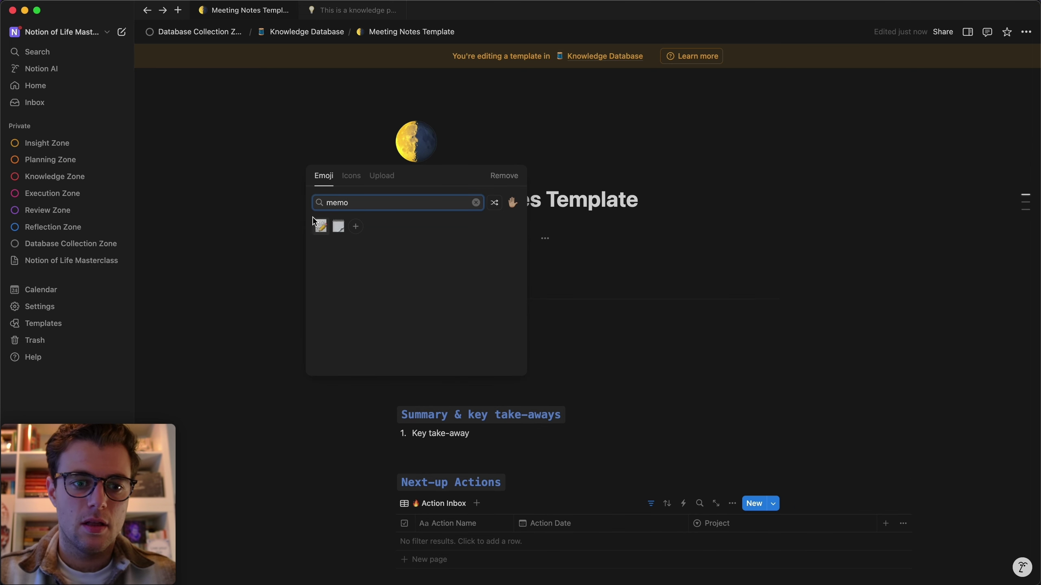
left_click(316, 225)
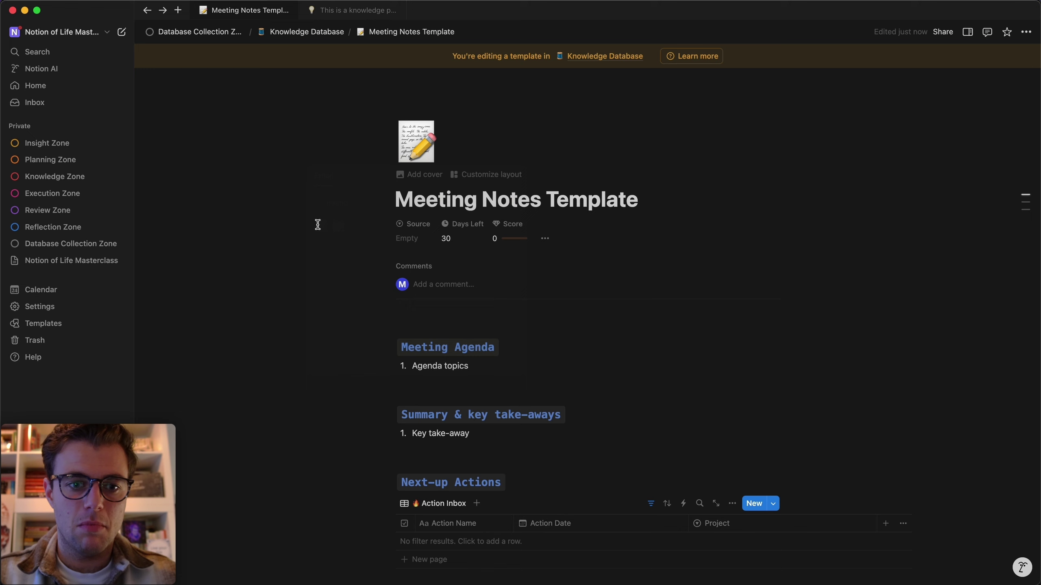
Upload "Meetings Cover.svg" from the Personal Knowledge Covers folder as the template's cover and return to the Knowledge Database
left_click(425, 174)
left_click(715, 82)
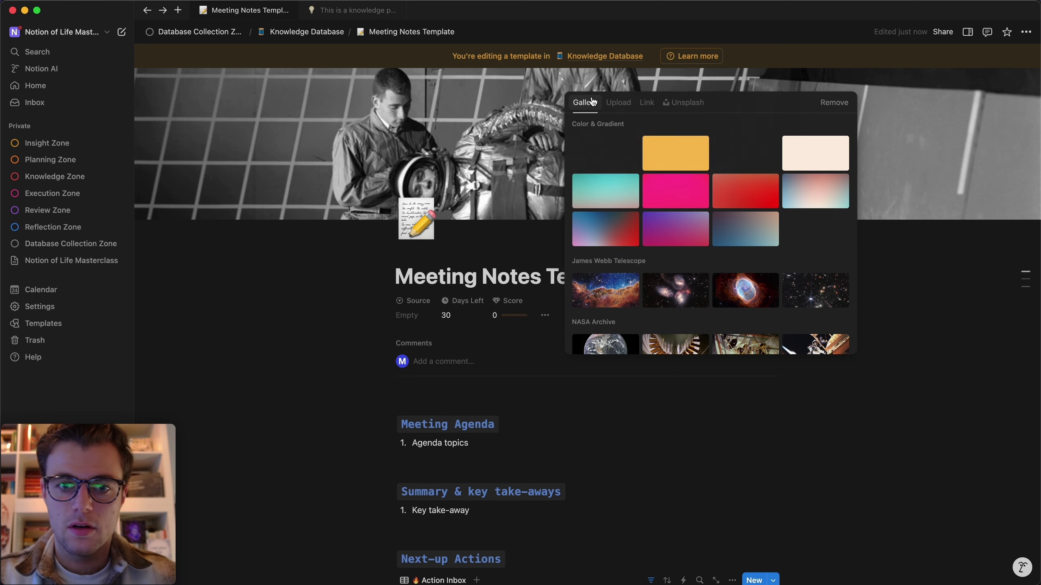
left_click(618, 102)
left_click(668, 128)
left_click(586, 177)
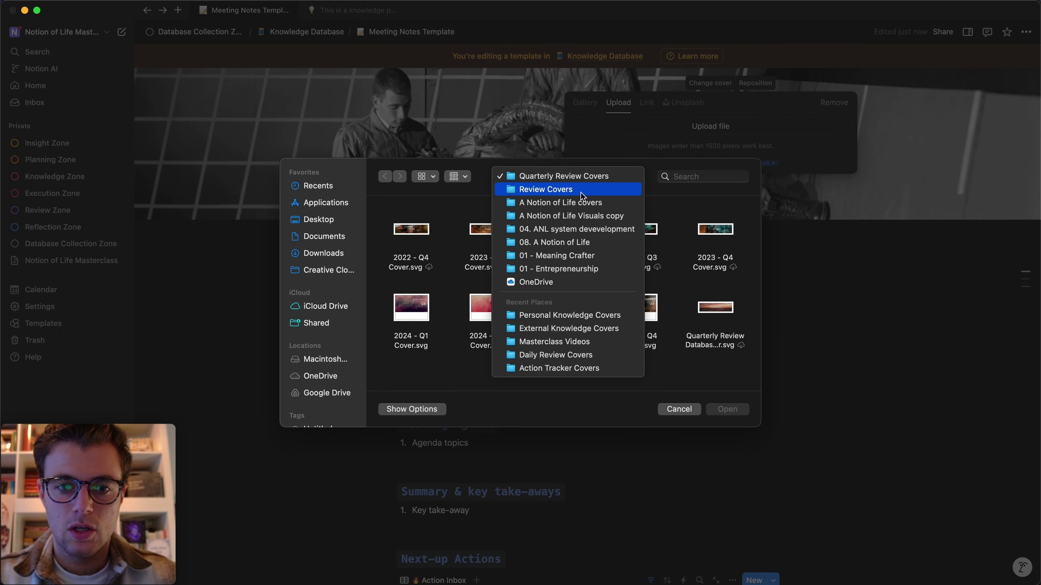
left_click(592, 310)
left_click(537, 229)
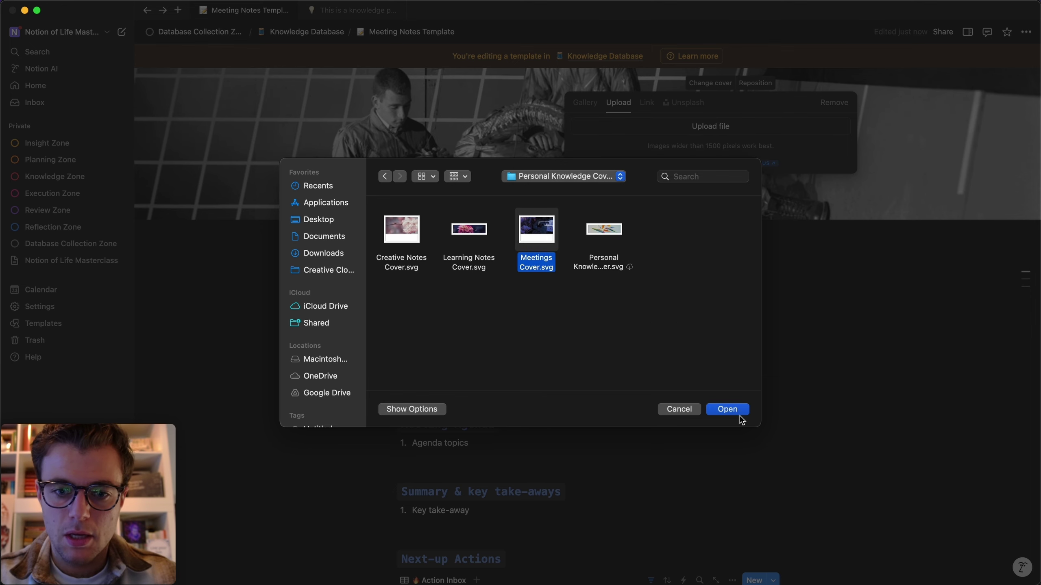
left_click(728, 409)
key("super+bracketleft")
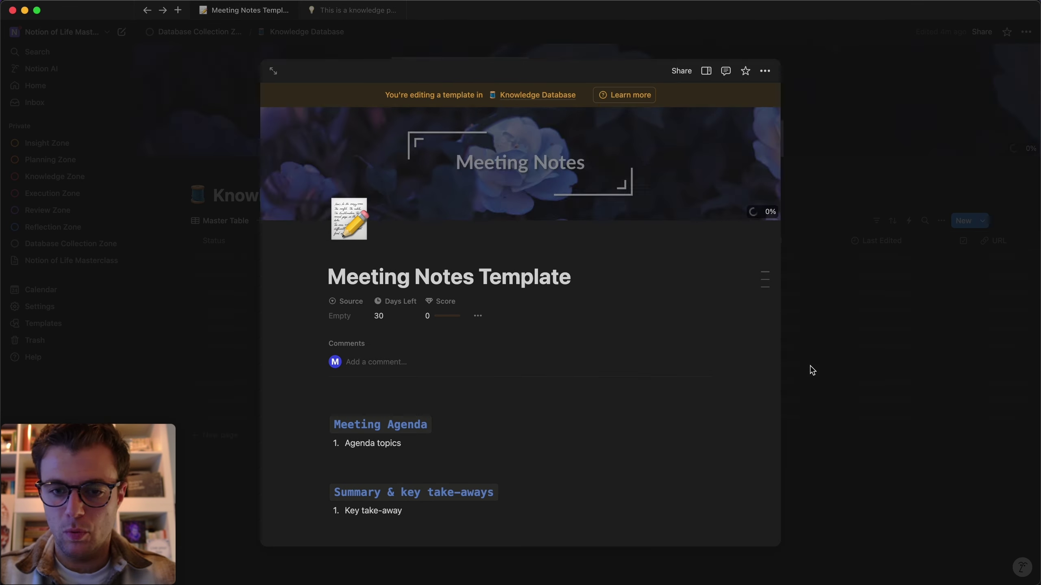
left_click(964, 275)
Edit the Learning Notes Template, change its icon to the nerd face emoji, and close the template
left_click(986, 224)
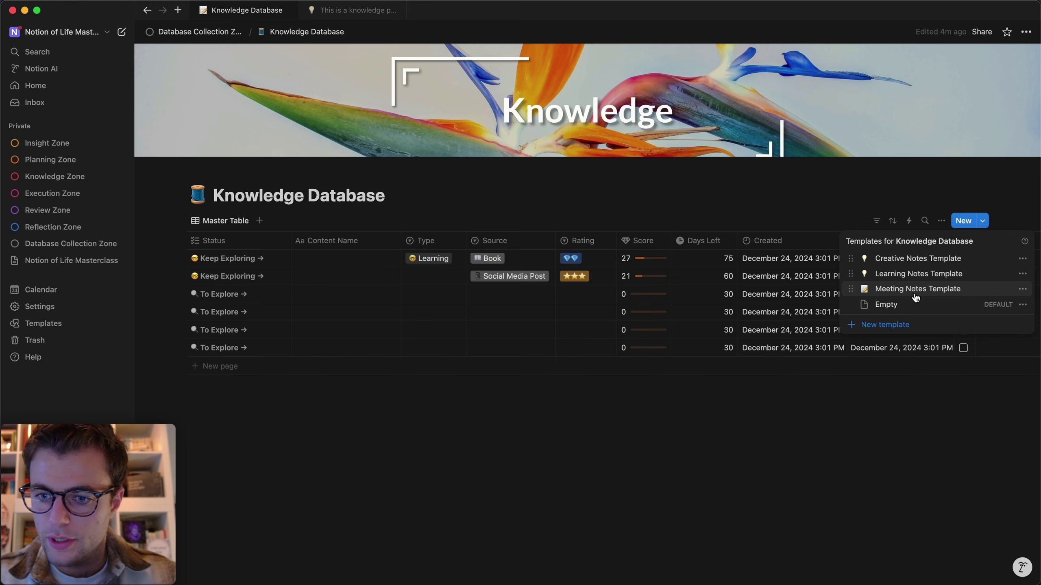
left_click(1023, 273)
left_click(947, 280)
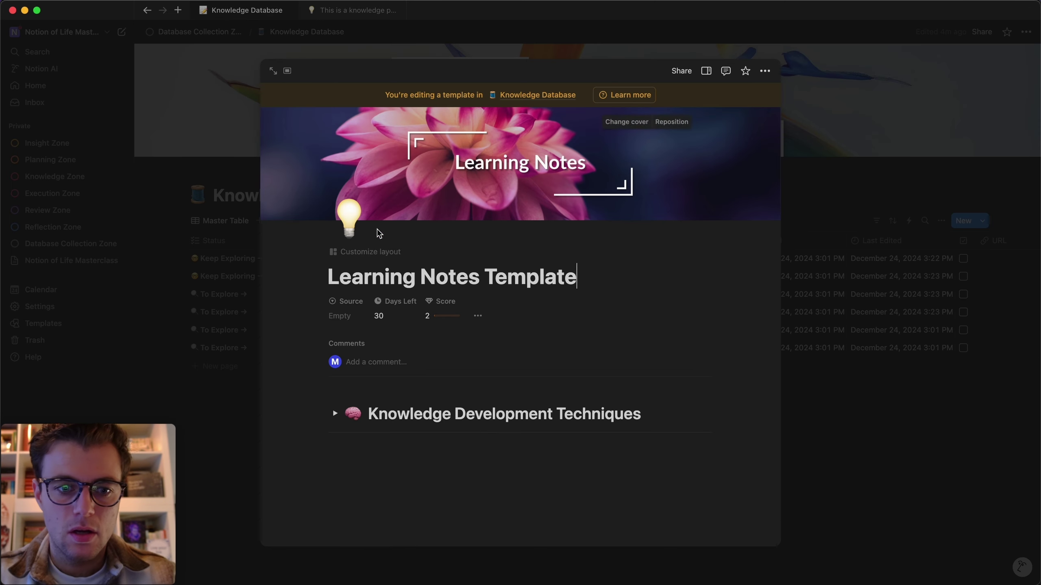
left_click(351, 222)
type("nerd")
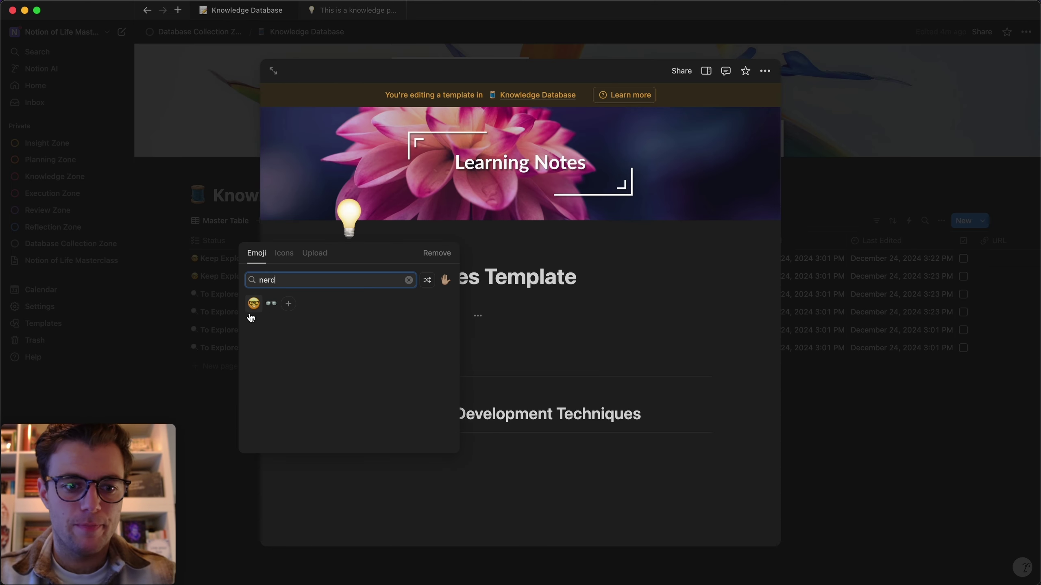
left_click(255, 309)
left_click(859, 327)
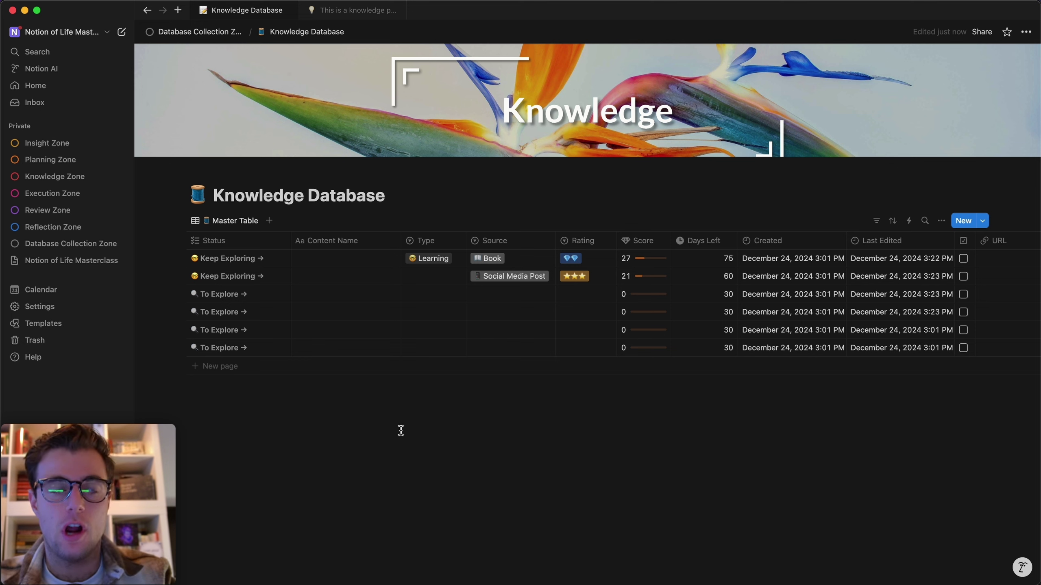
Create a new table view in the Knowledge Database named "Knowledge Inbox" with the thread emoji
left_click(269, 222)
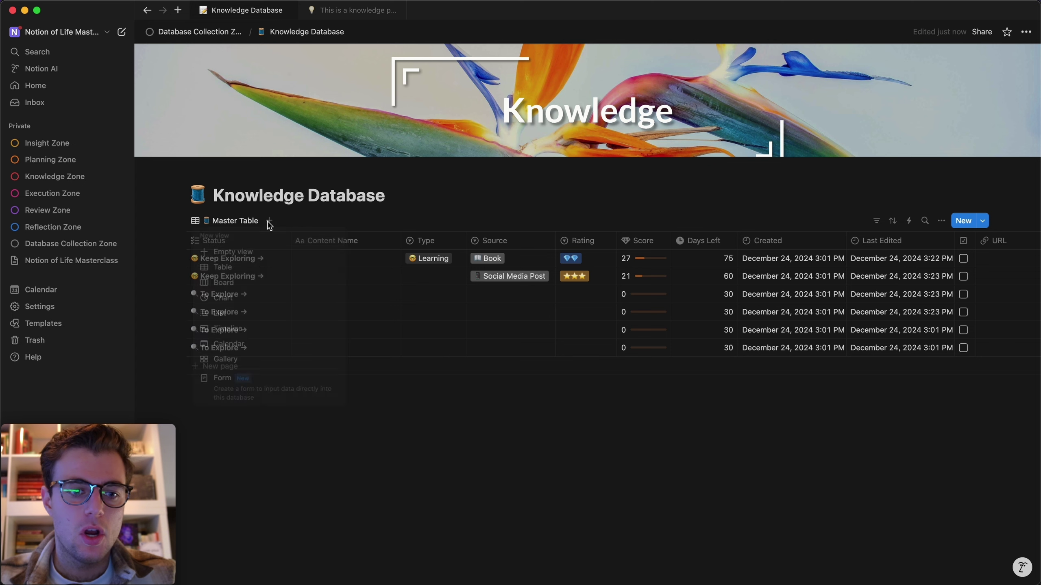
left_click(257, 252)
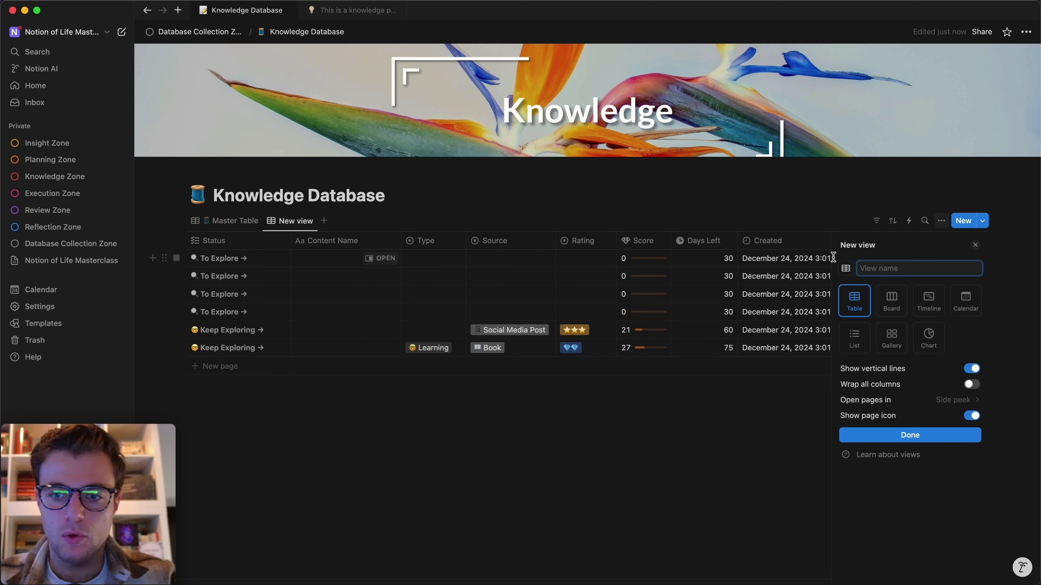
type("Jbiwk")
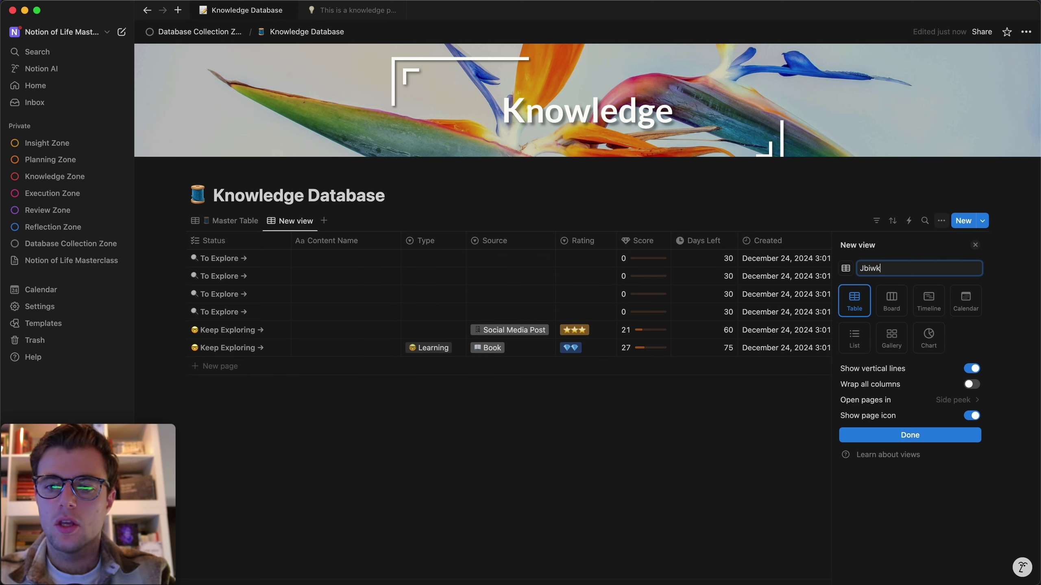
type("Nowl")
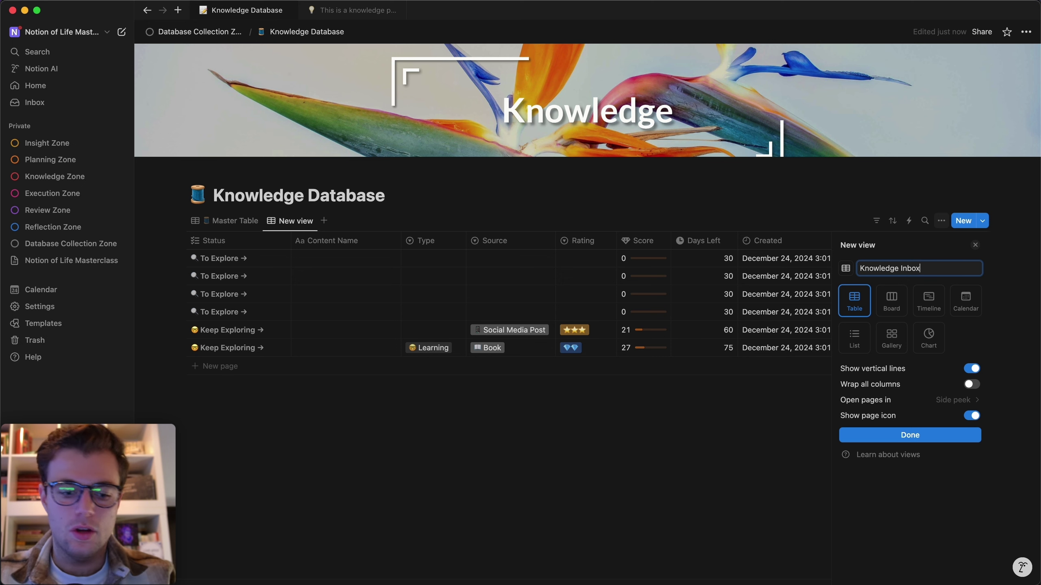
key("ctrl+super+space")
type("thread")
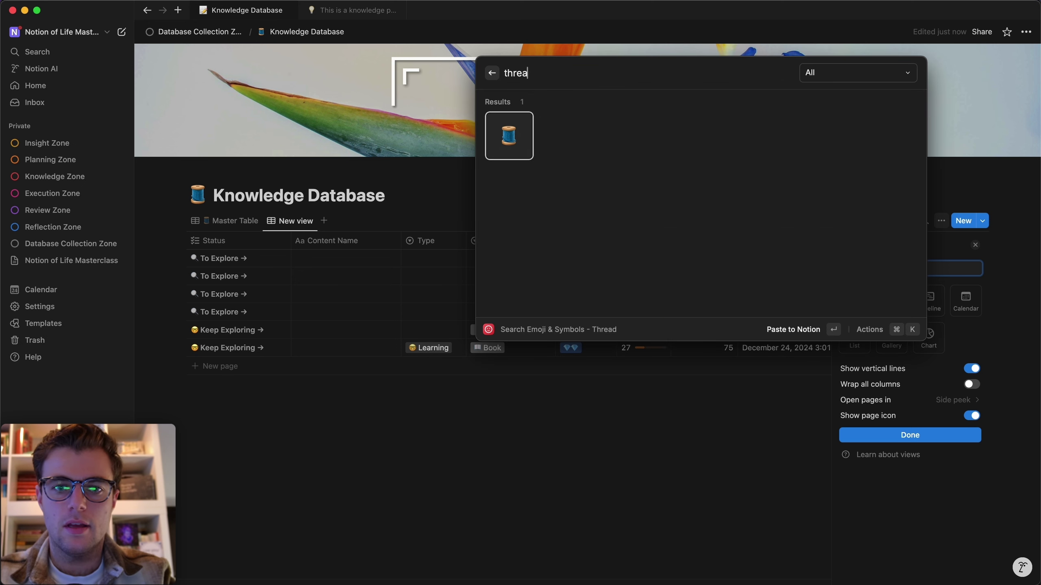
key("Return")
left_click(894, 437)
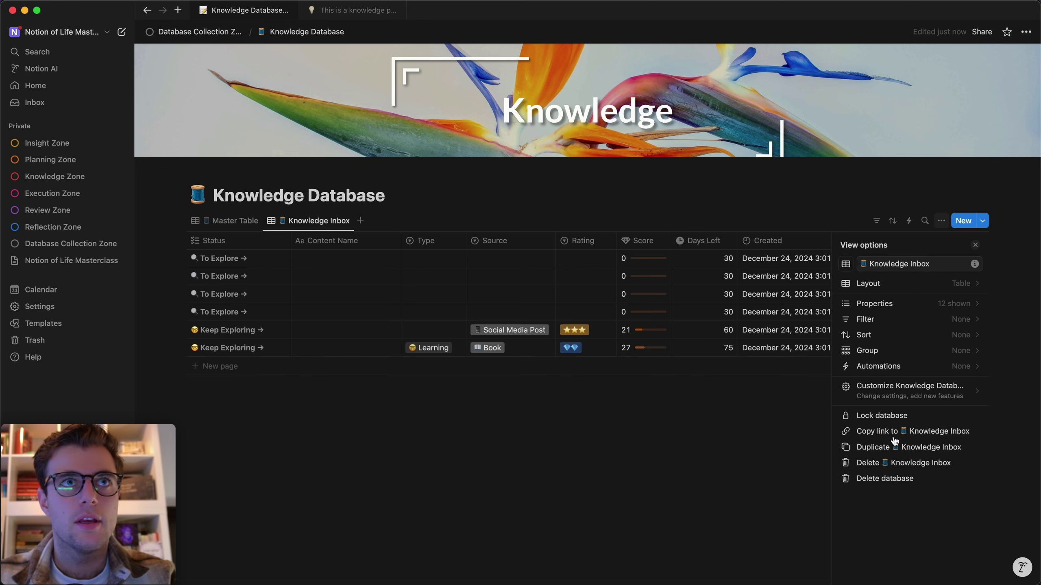
left_click(496, 467)
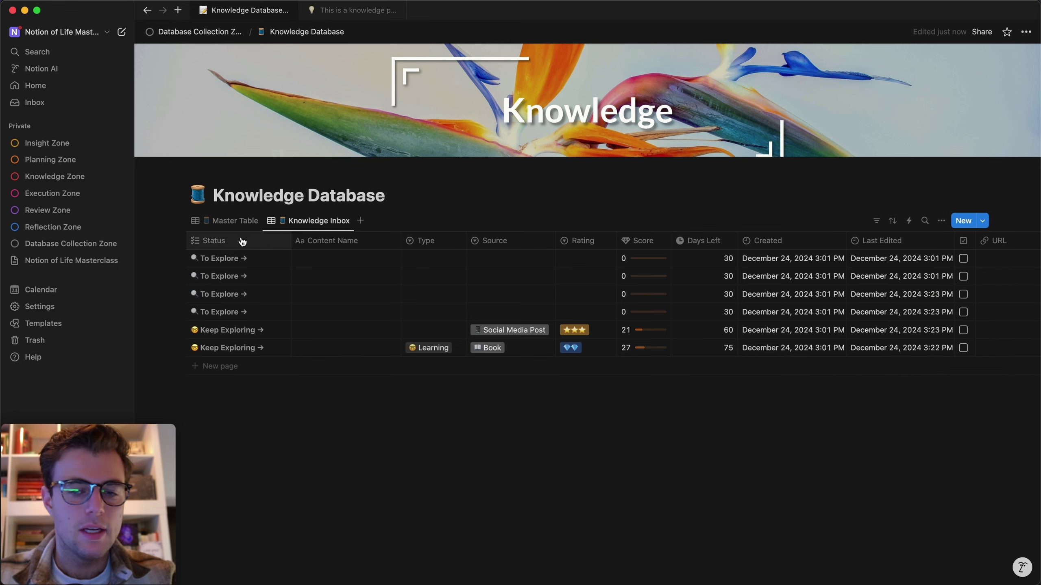
Hide all properties in the Knowledge Inbox view except Content Name, and show Source, Rating and Type in that order
left_click(941, 221)
left_click(874, 303)
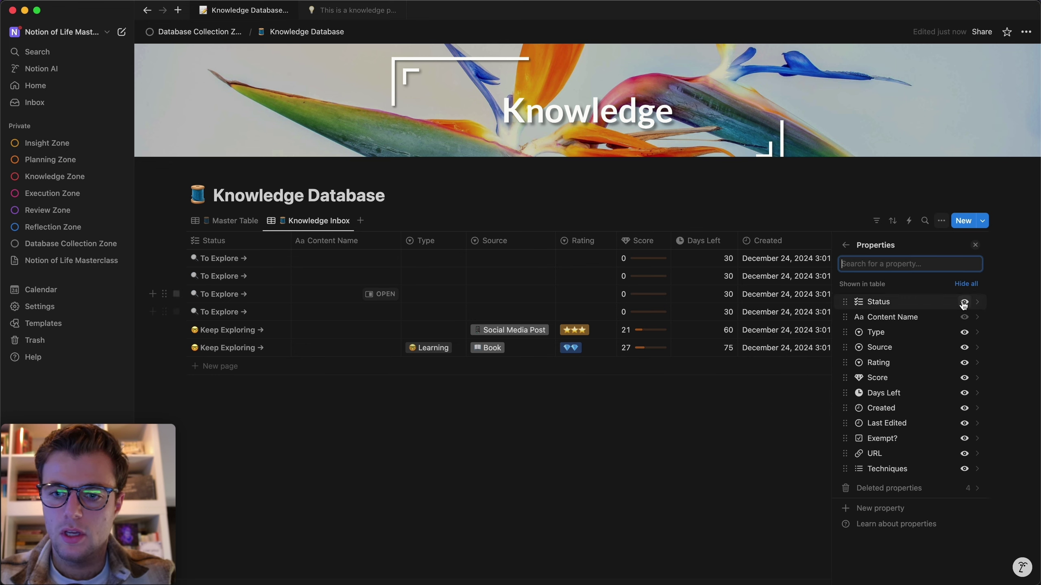
left_click(974, 285)
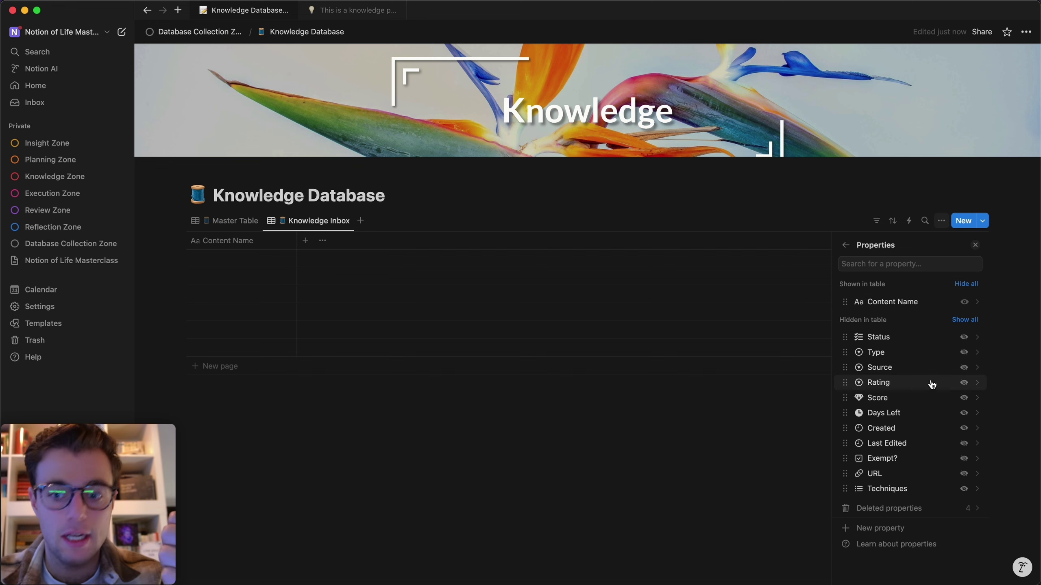
left_click(964, 368)
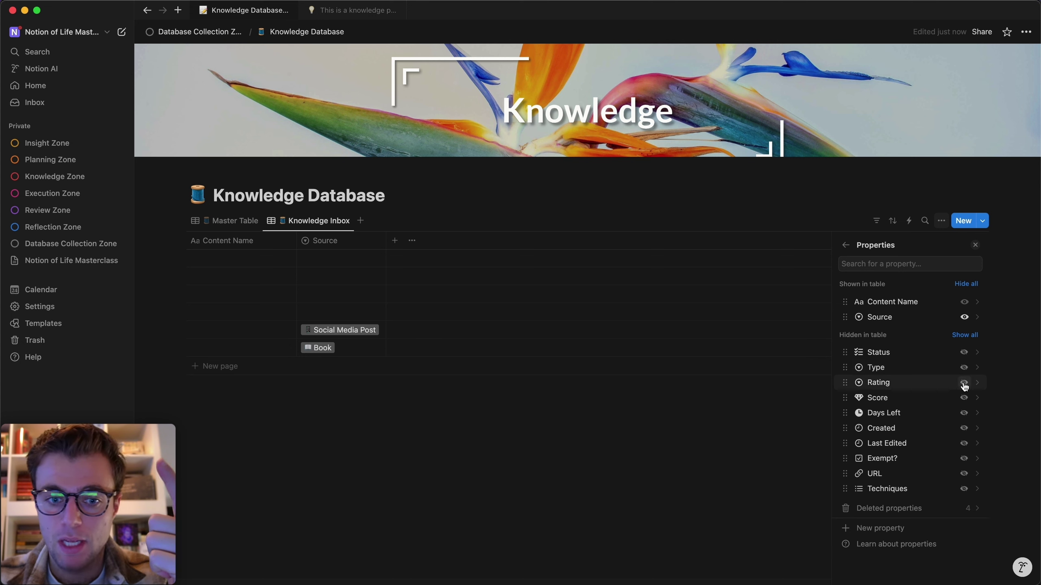
left_click(964, 384)
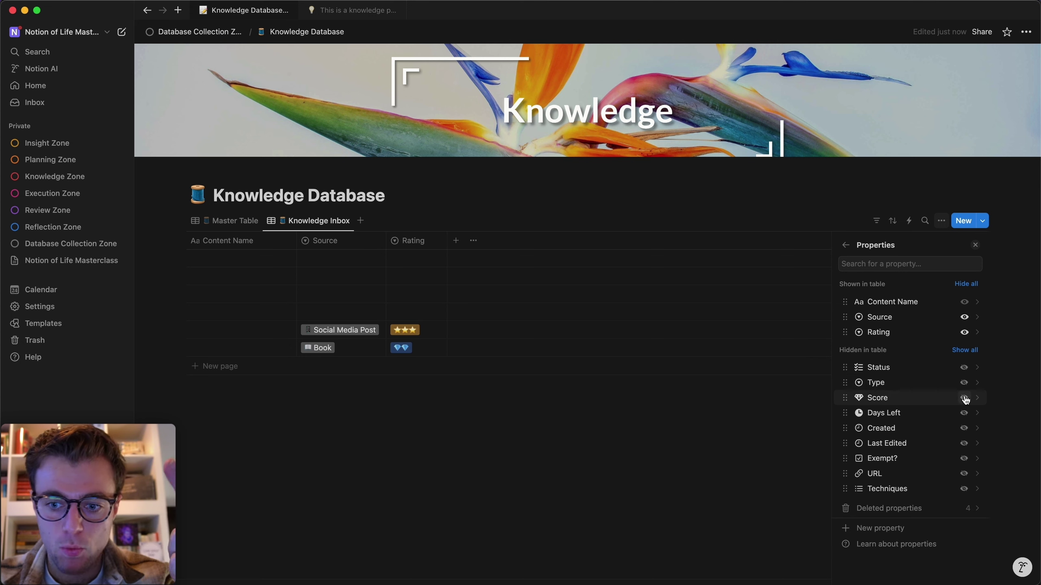
left_click(964, 384)
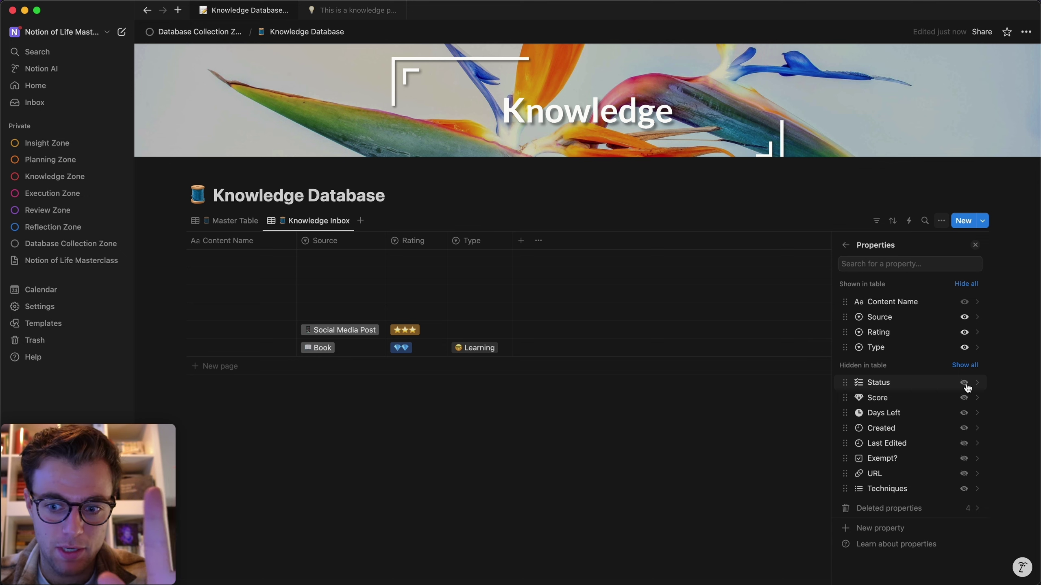
left_click(666, 435)
Add a Select property named "Project" to the Knowledge Inbox table
left_click(521, 241)
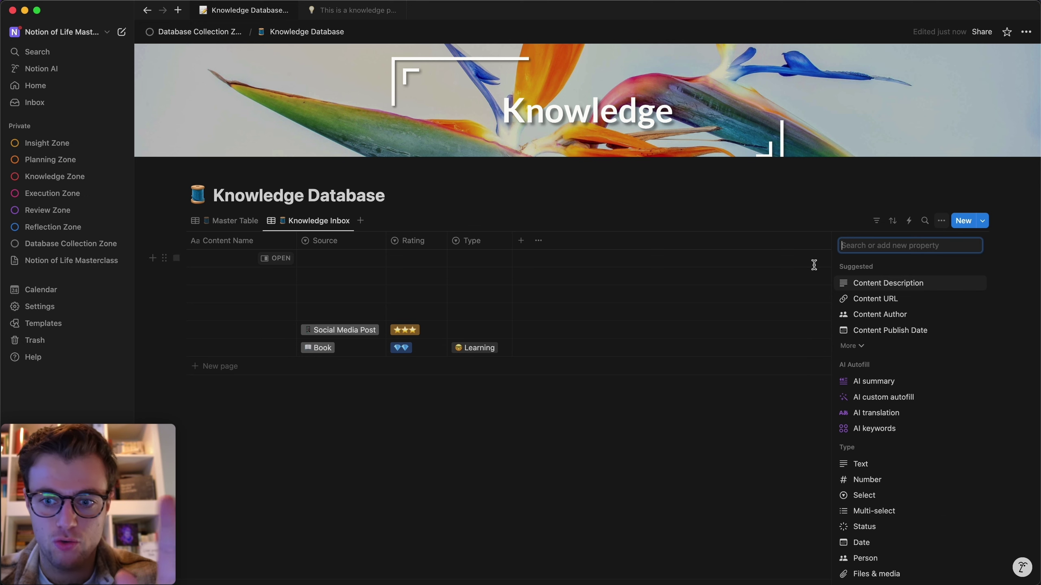
left_click(871, 494)
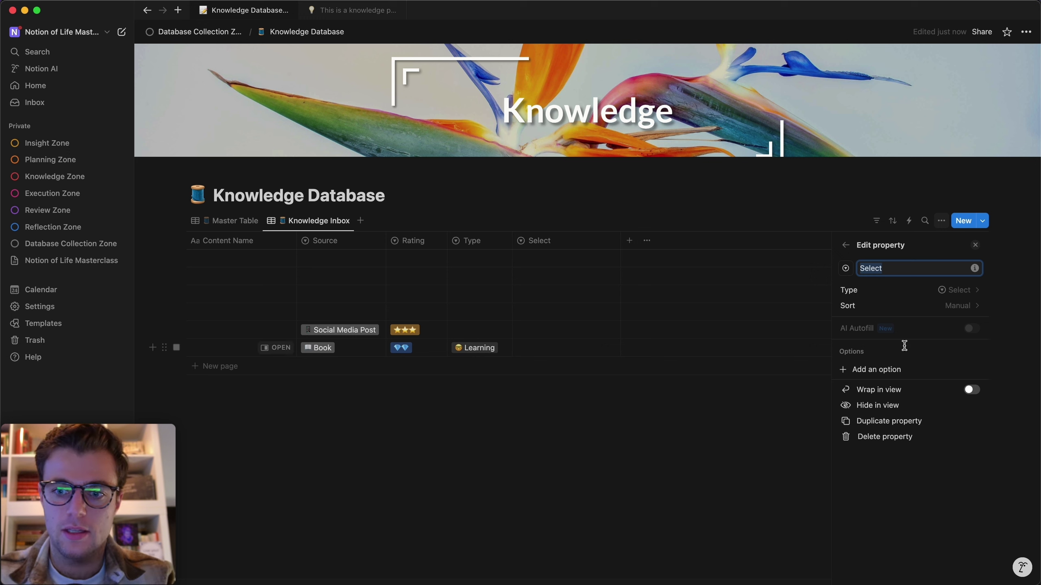
type("Project")
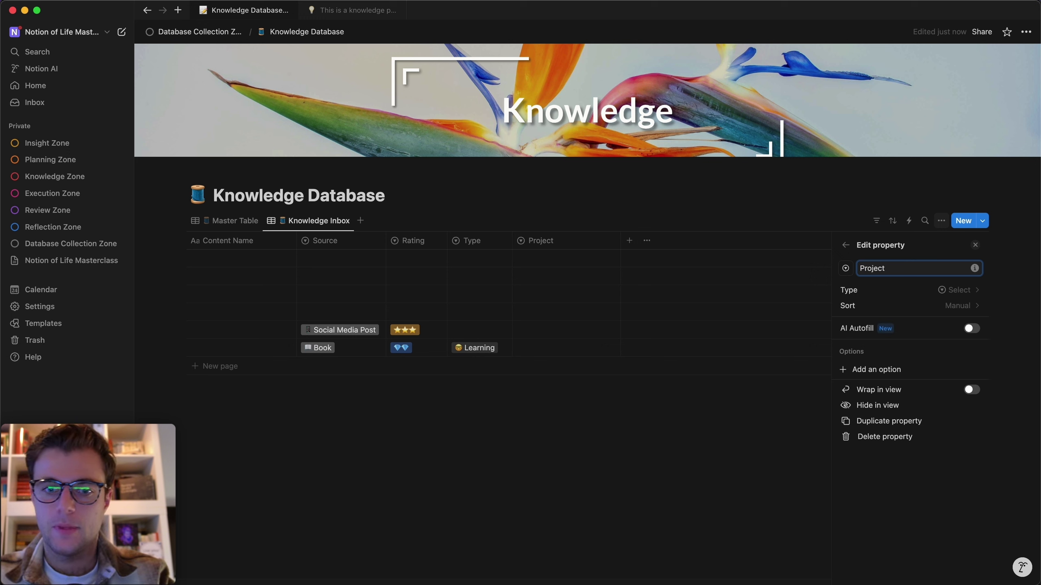
left_click(696, 427)
left_click(540, 246)
left_click(571, 192)
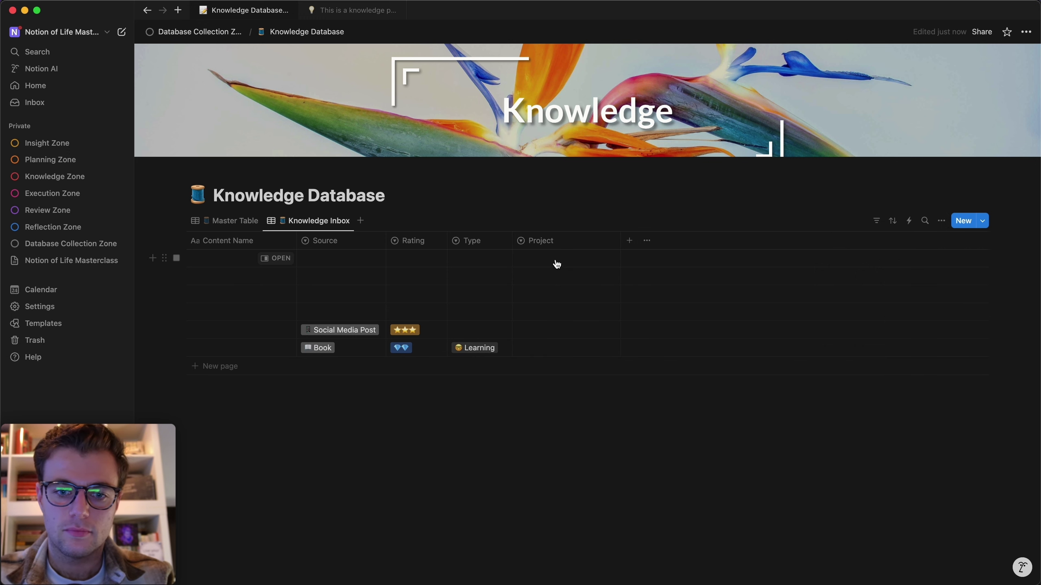
Create the Project option "Write the Notion of Life book" on the first entry and widen the Project column to fit it
left_click(557, 259)
type("Write the Notion of Life book")
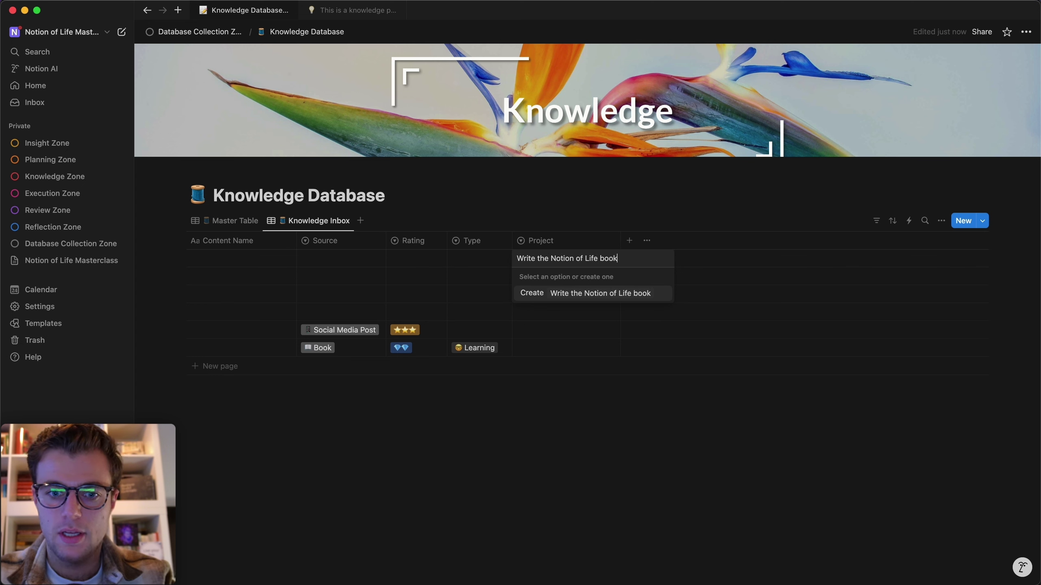
key("Return")
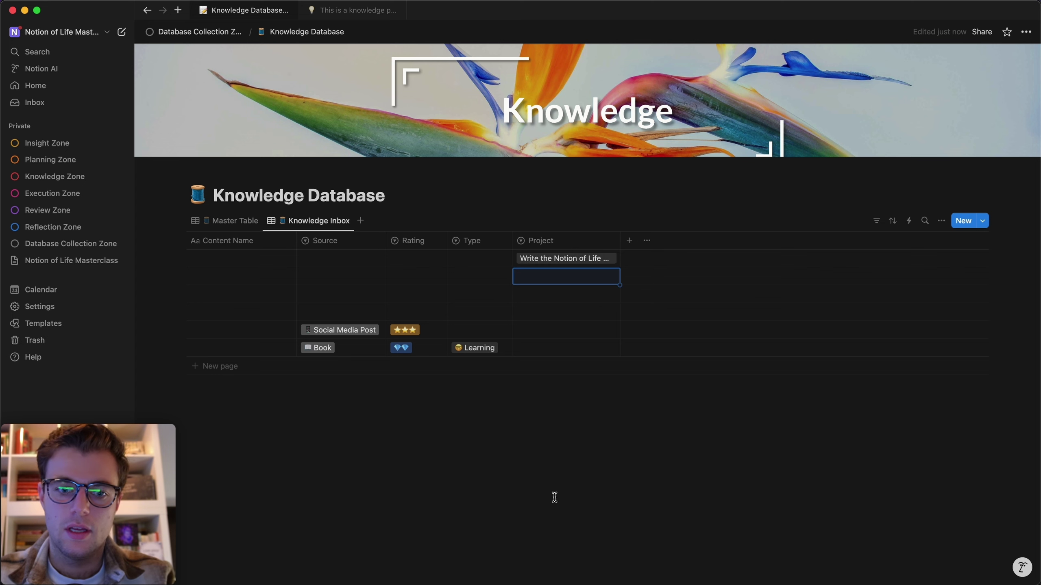
left_click_drag(620, 240, 647, 240)
Filter the Knowledge Inbox view to entries whose Project is empty
left_click(875, 221)
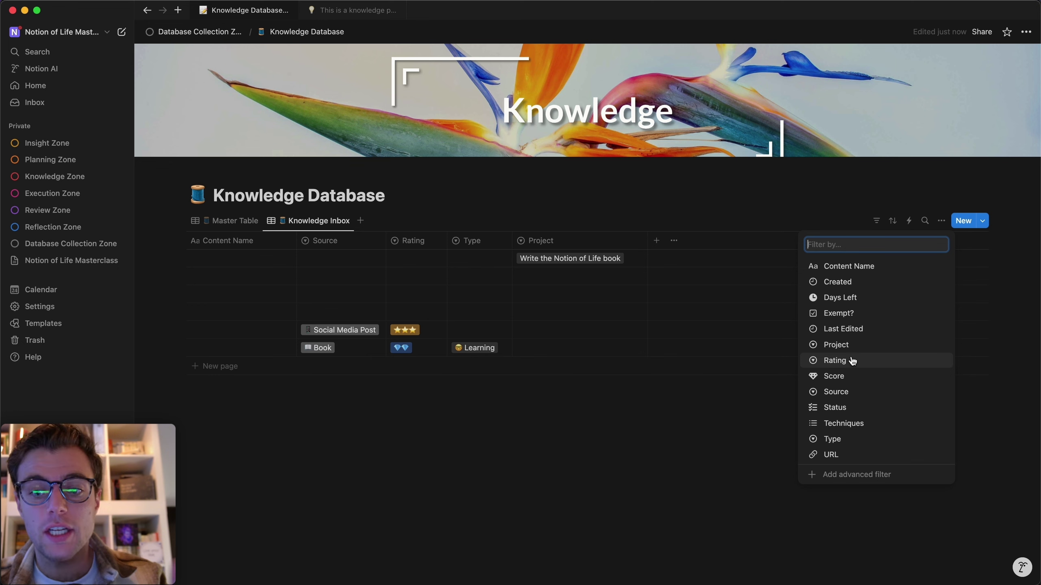
left_click(840, 345)
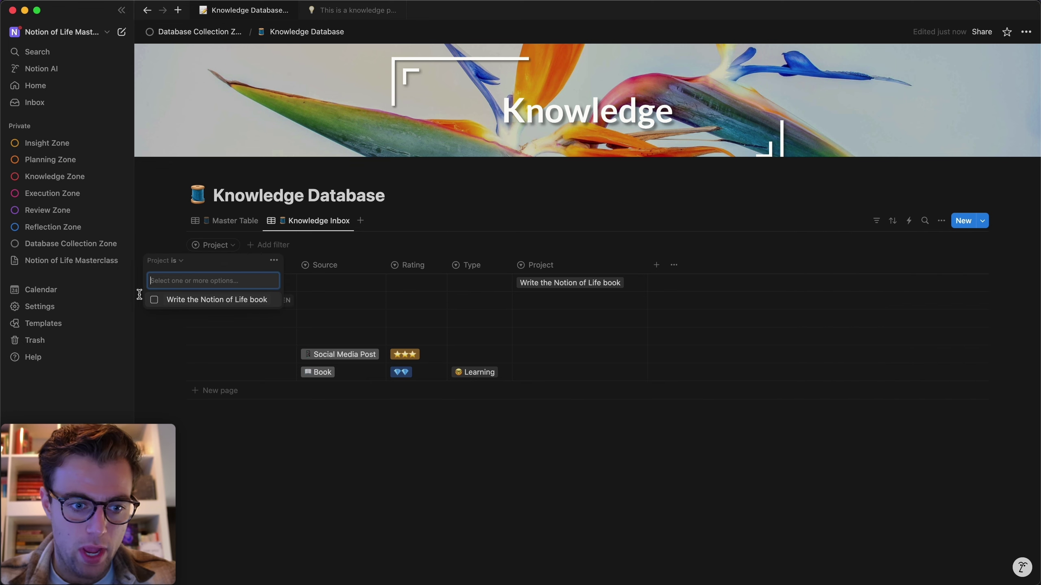
left_click(179, 261)
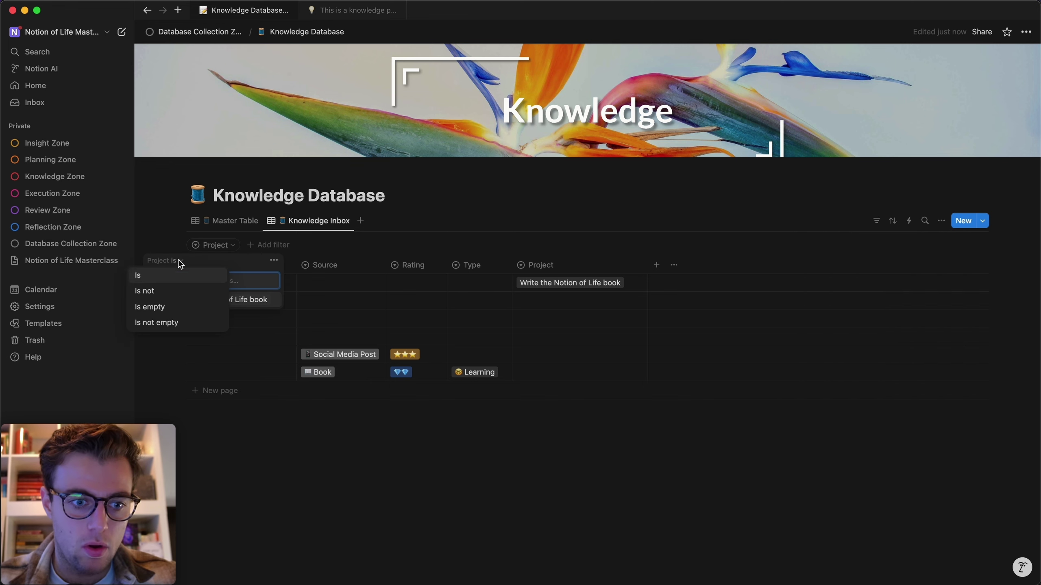
left_click(164, 306)
left_click(449, 443)
Try assigning the "Write the Notion of Life book" project to the first unnamed entry and undo the assignment
left_click(542, 292)
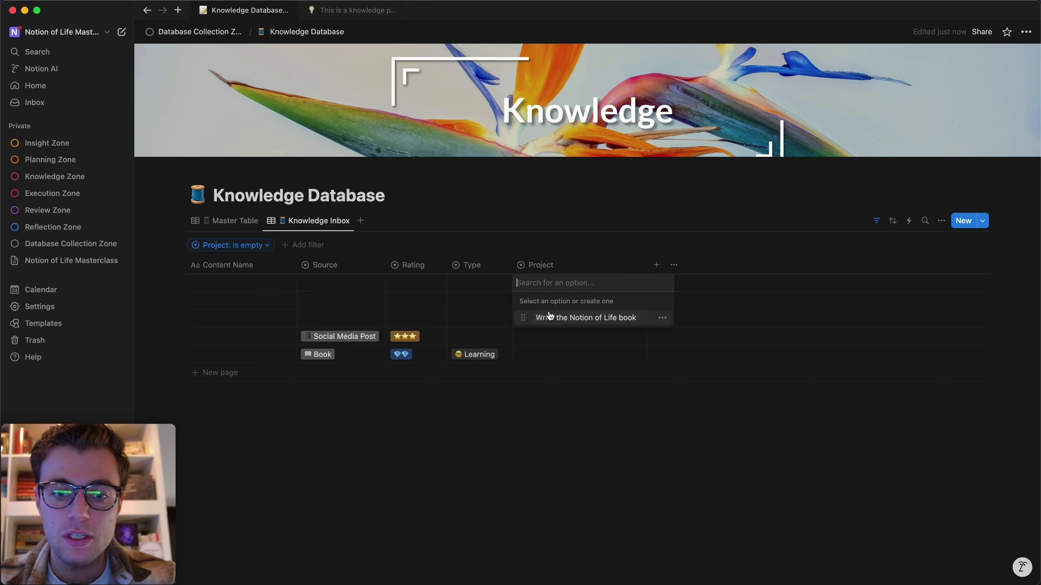
left_click(560, 320)
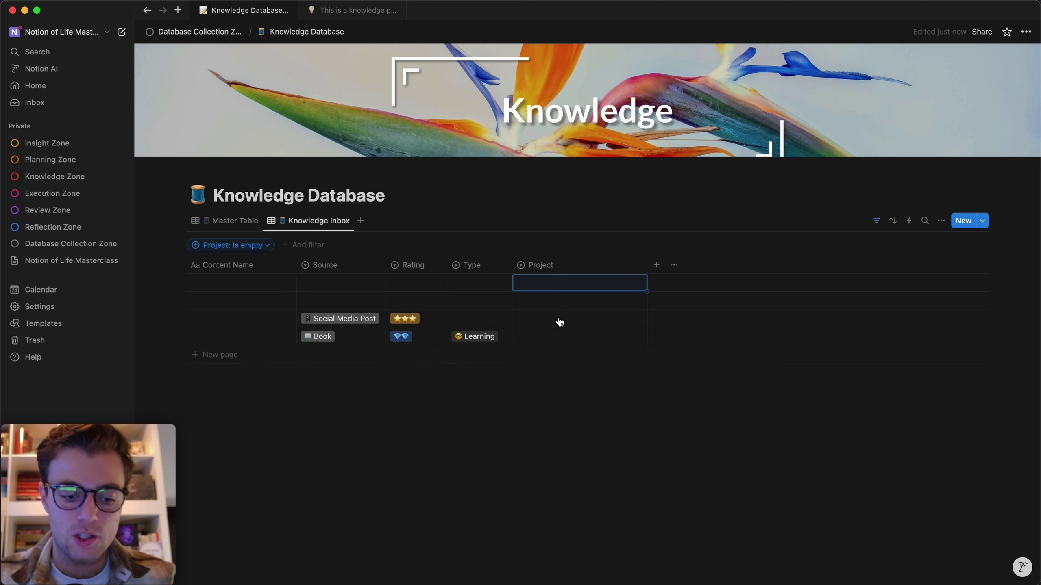
key("super+z")
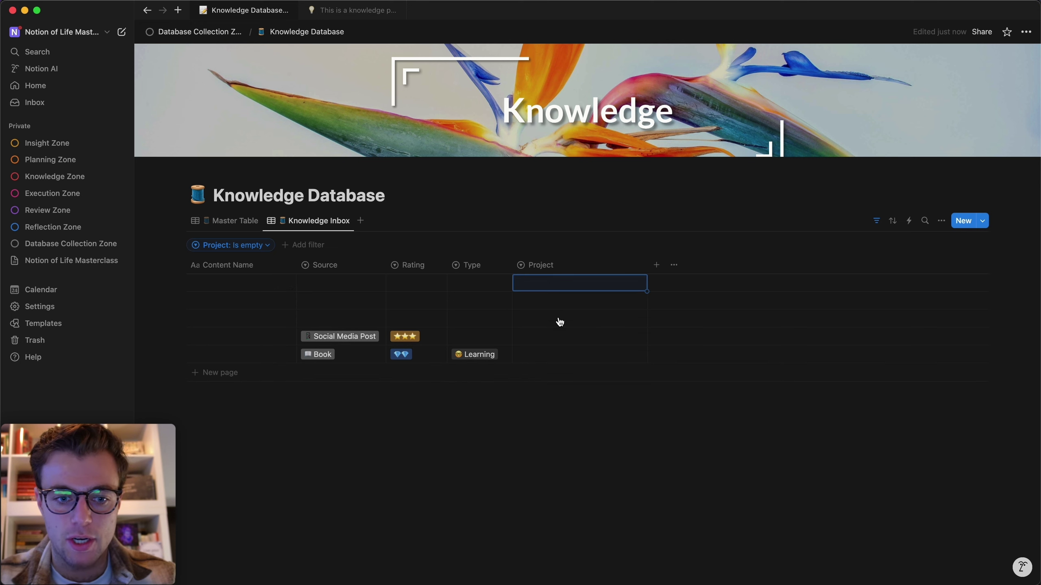
left_click(418, 401)
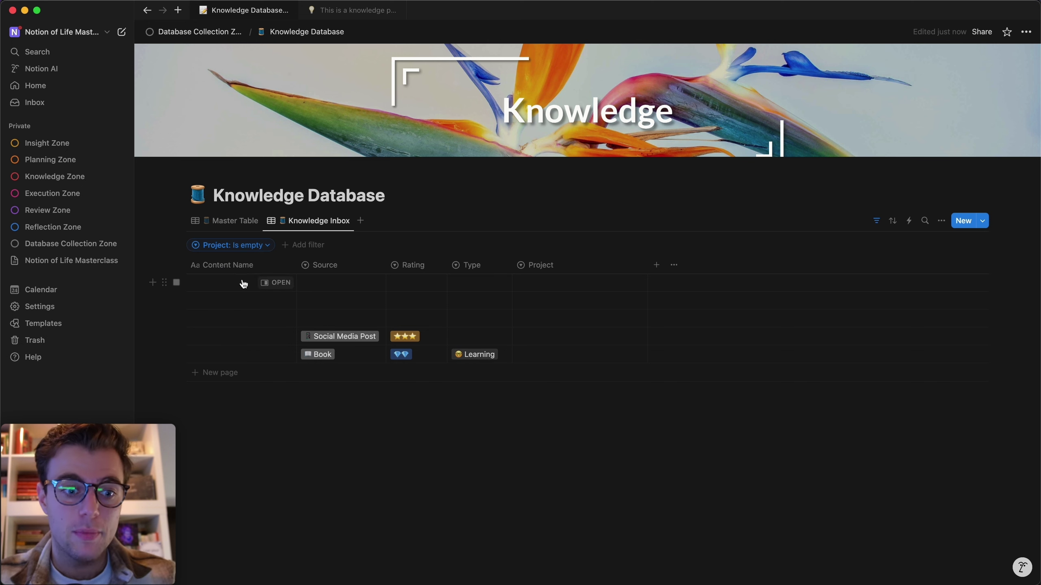
Name the first entry "Reflections from Nietszche" and widen the Content Name column
left_click(220, 285)
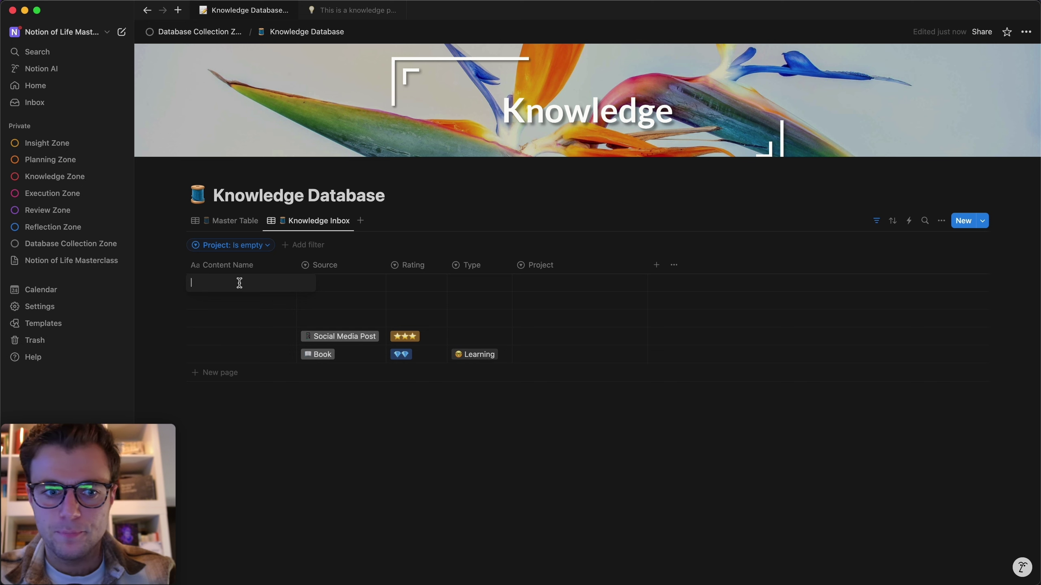
type("Intere")
key("super+a")
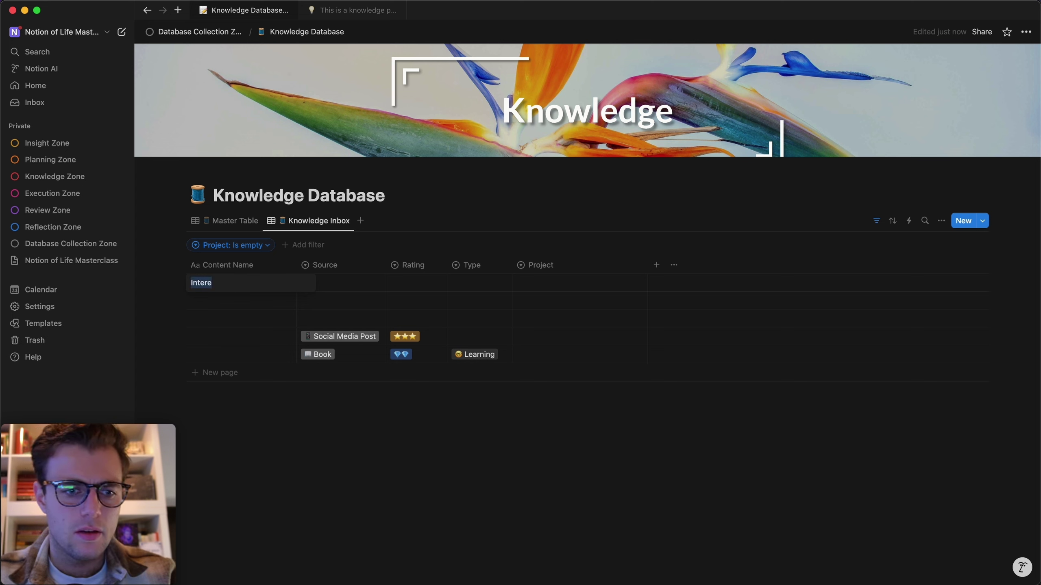
type("Reflections from Nietszch")
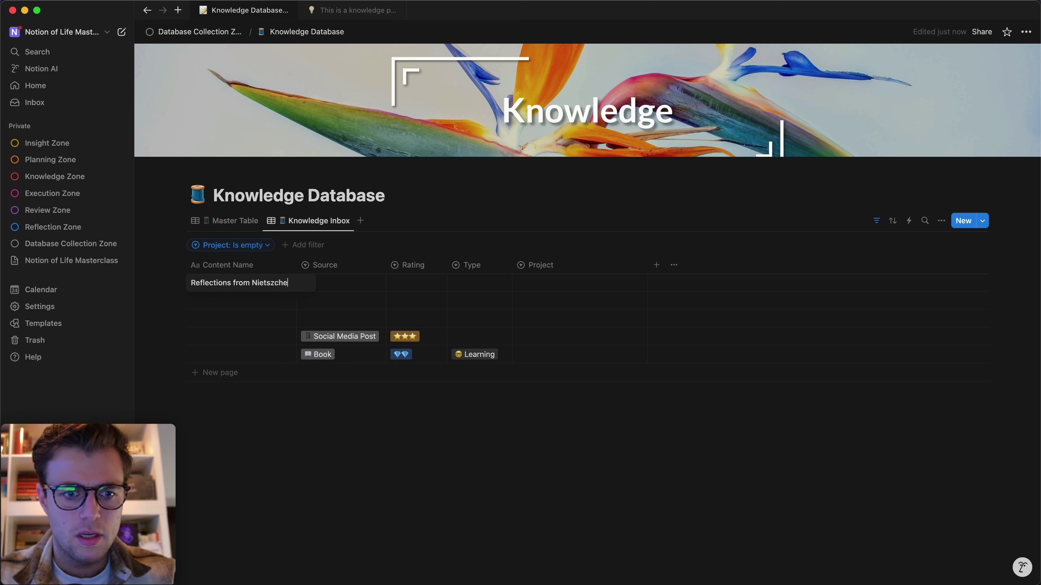
key("Escape")
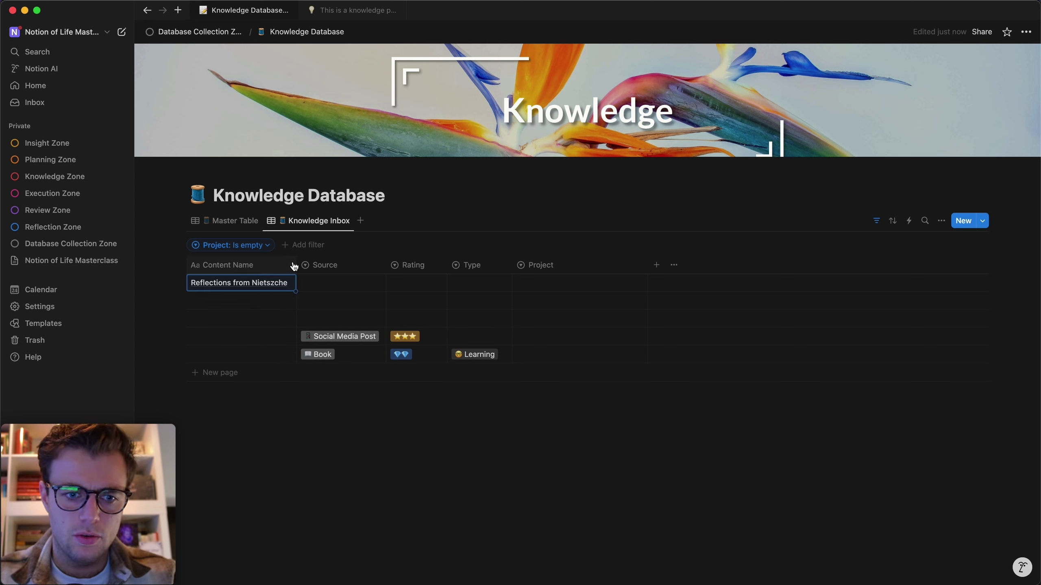
left_click_drag(294, 266, 341, 266)
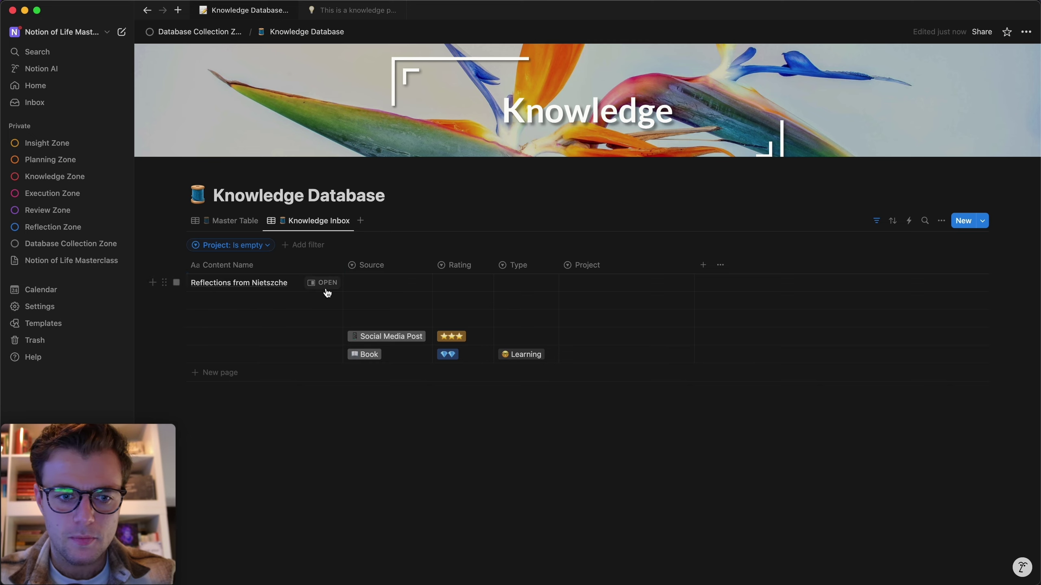
Apply the Learning Notes Template to the "Reflections from Nietszche" page and close the page
left_click(325, 284)
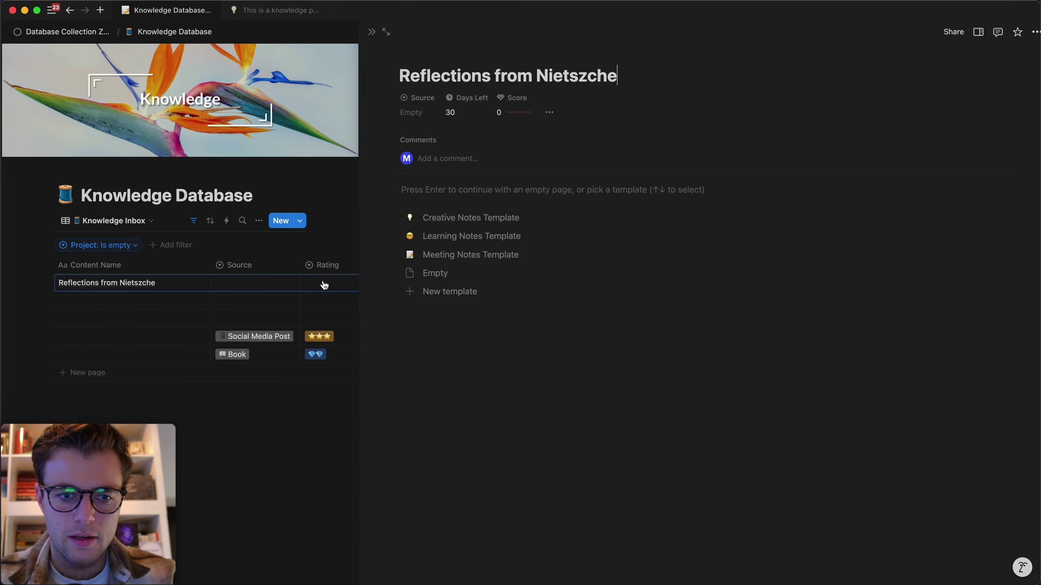
left_click(487, 241)
left_click(360, 33)
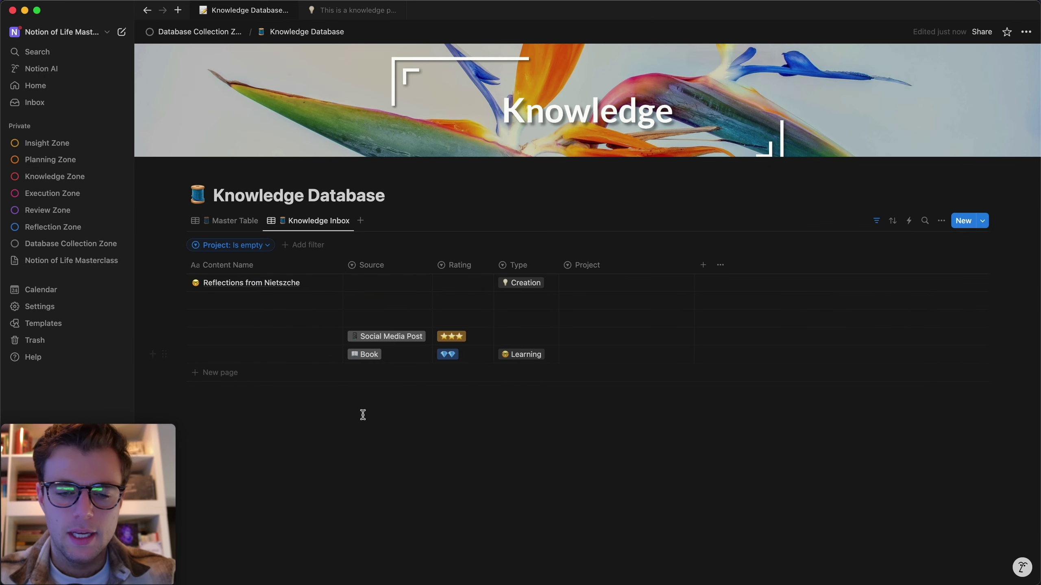
Set the "Reflections from Nietszche" entry's Source to Article, Rating to two stars and Type to Learning
left_click(371, 285)
left_click(390, 349)
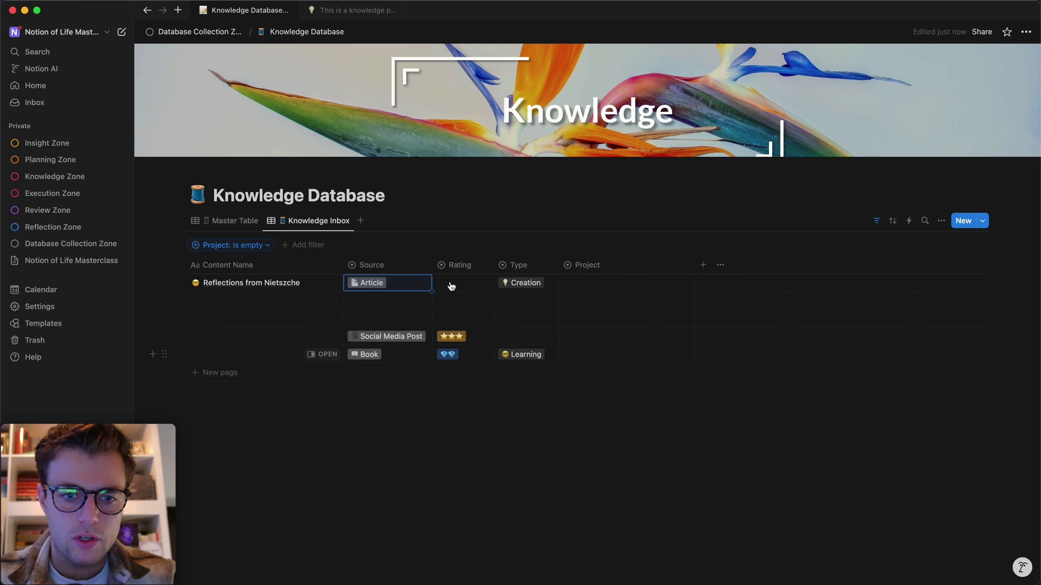
left_click(471, 283)
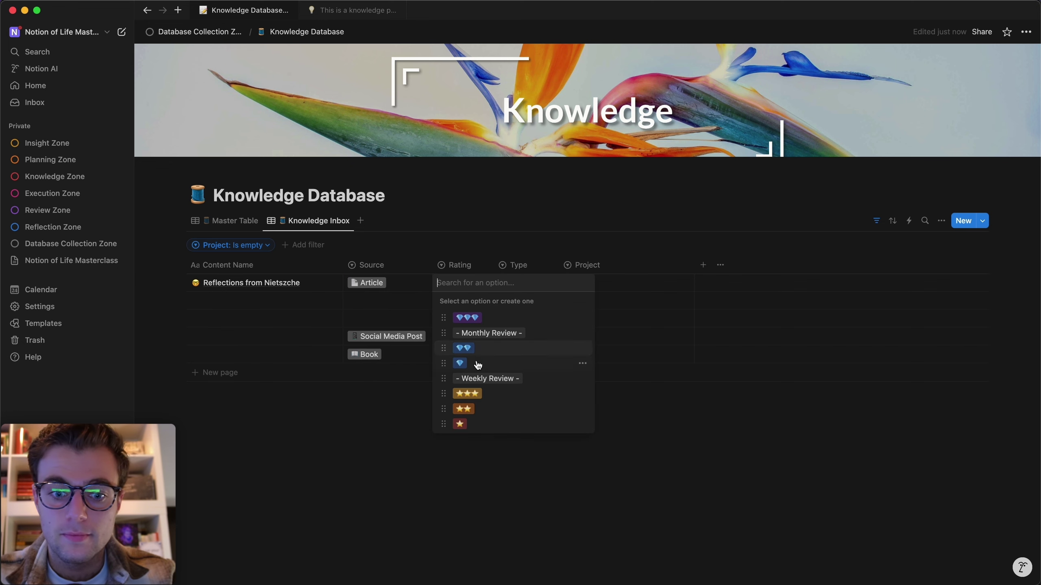
left_click(473, 408)
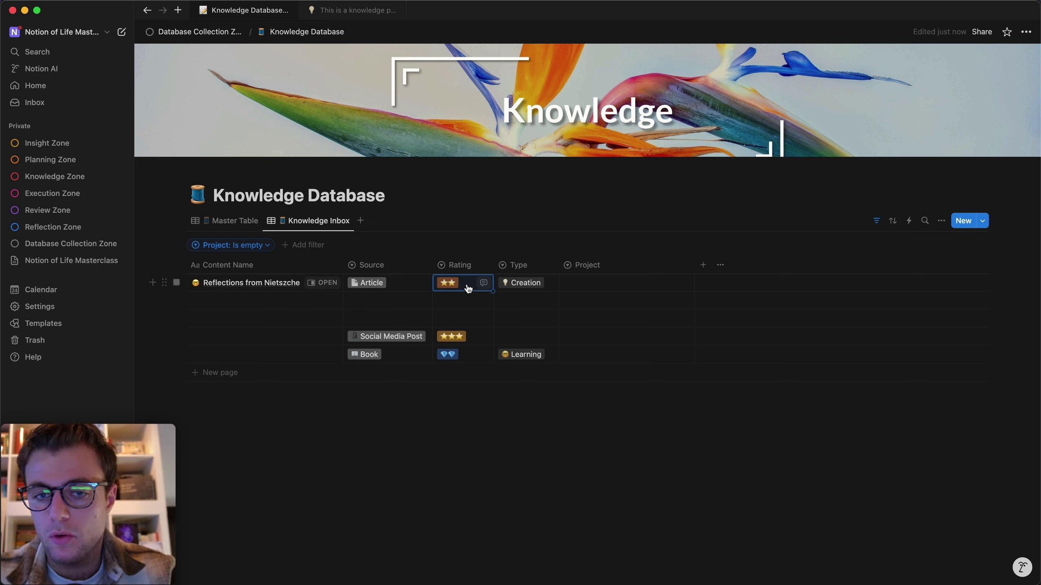
left_click(517, 284)
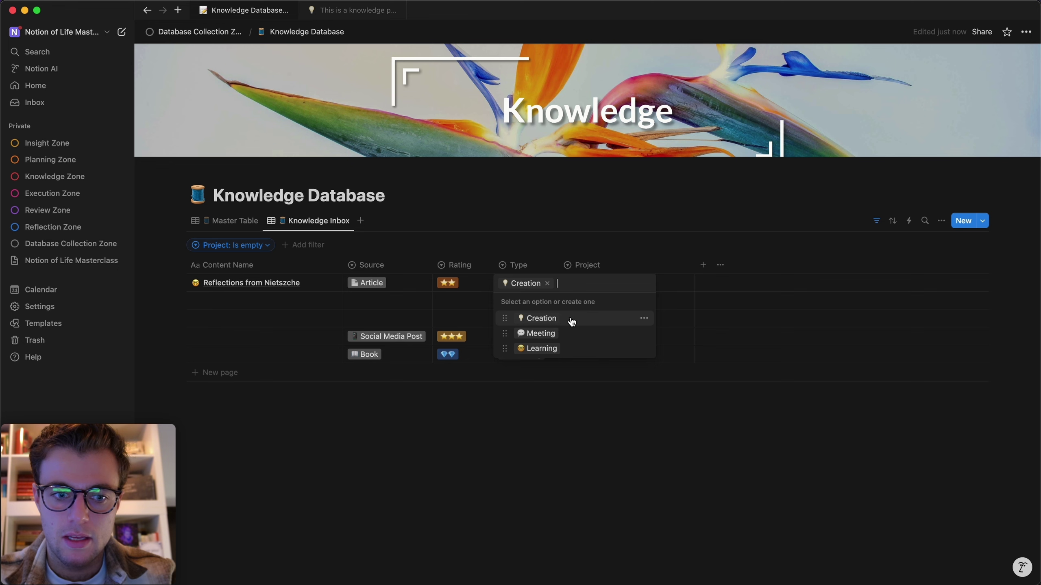
left_click(541, 348)
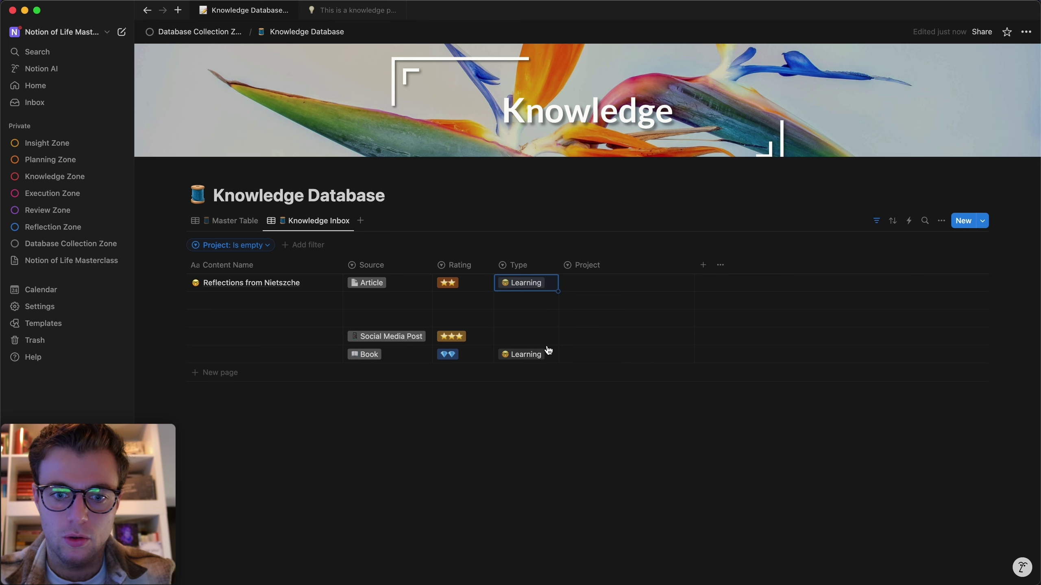
Edit the Learning Notes Template, set its Type property to Learning, and close the template
left_click(982, 221)
left_click(1022, 274)
left_click(964, 273)
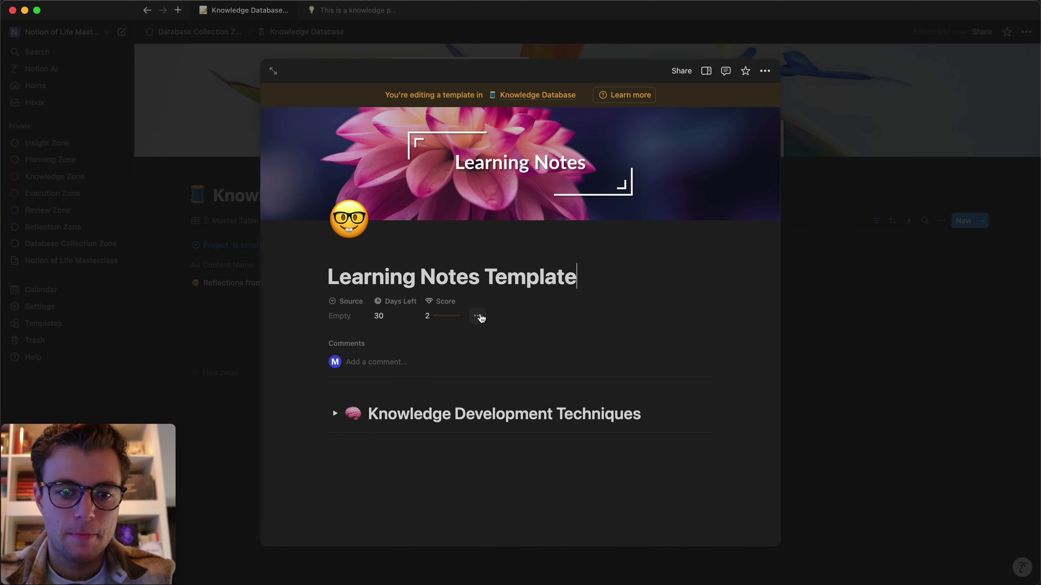
left_click(477, 315)
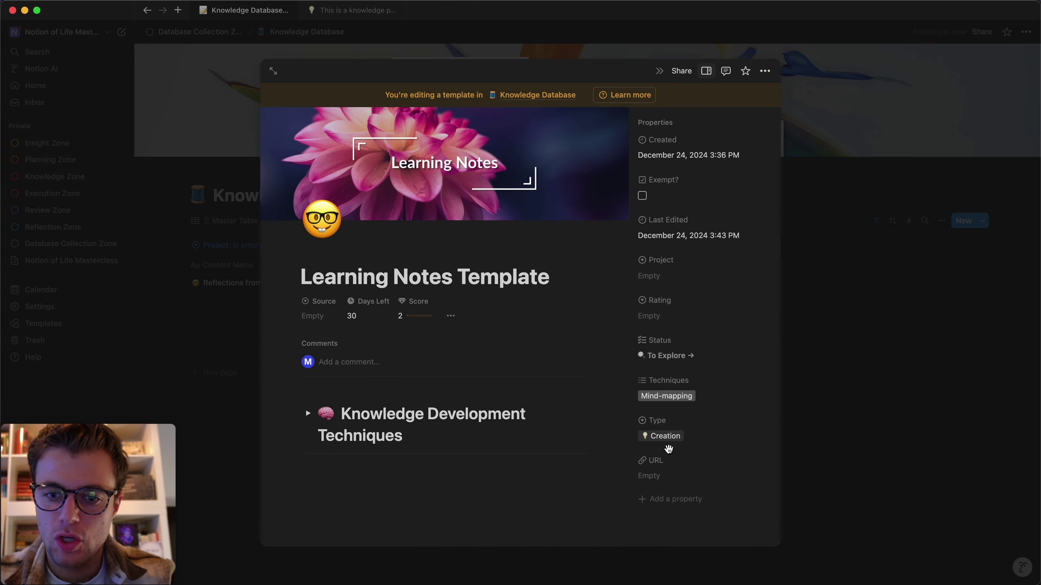
left_click(669, 438)
left_click(684, 502)
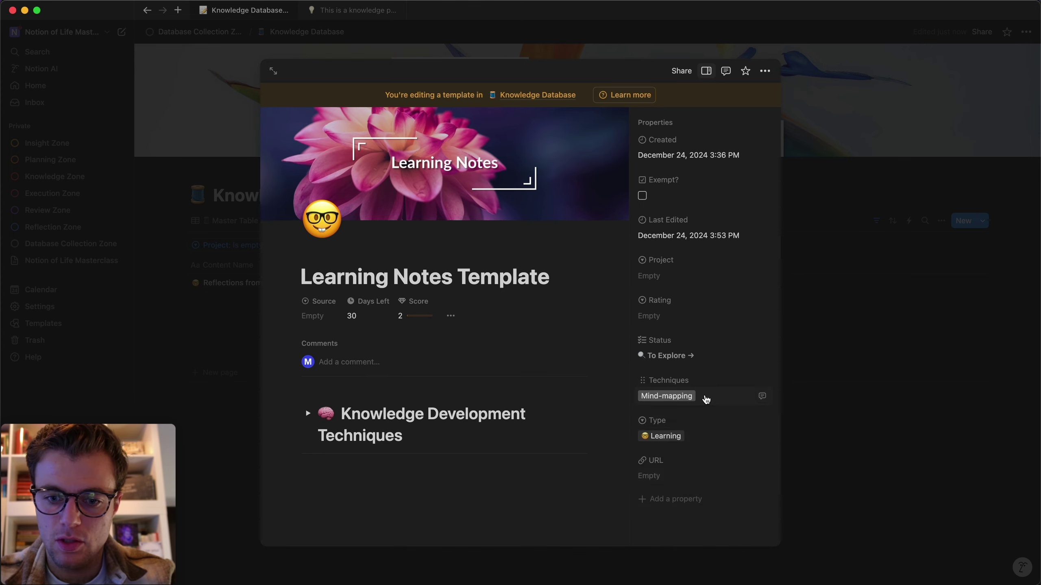
left_click(991, 213)
Edit the Meeting Notes Template, set its Type property to Meeting, and close the template
left_click(983, 220)
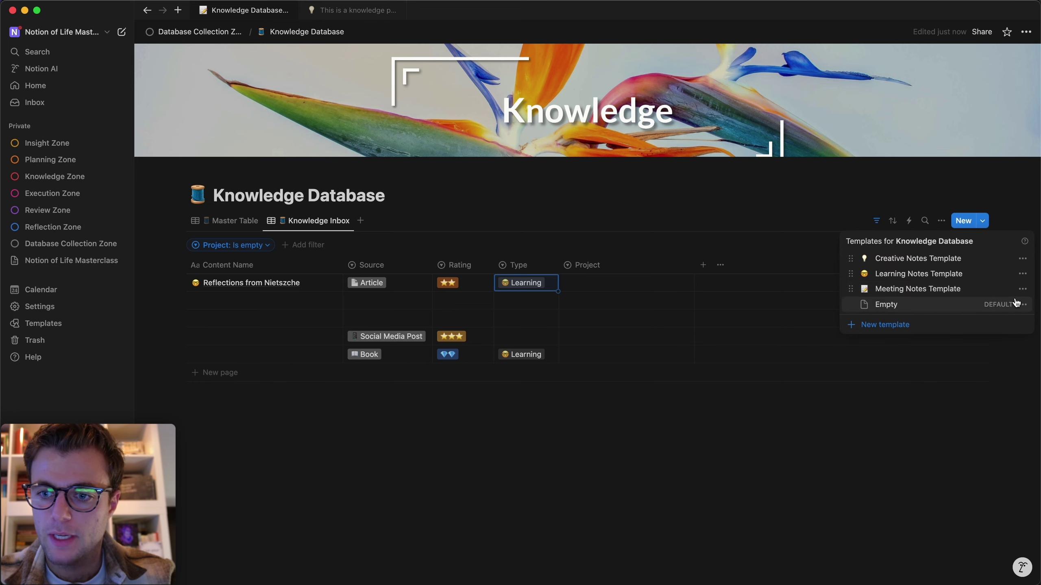
left_click(1023, 289)
left_click(906, 292)
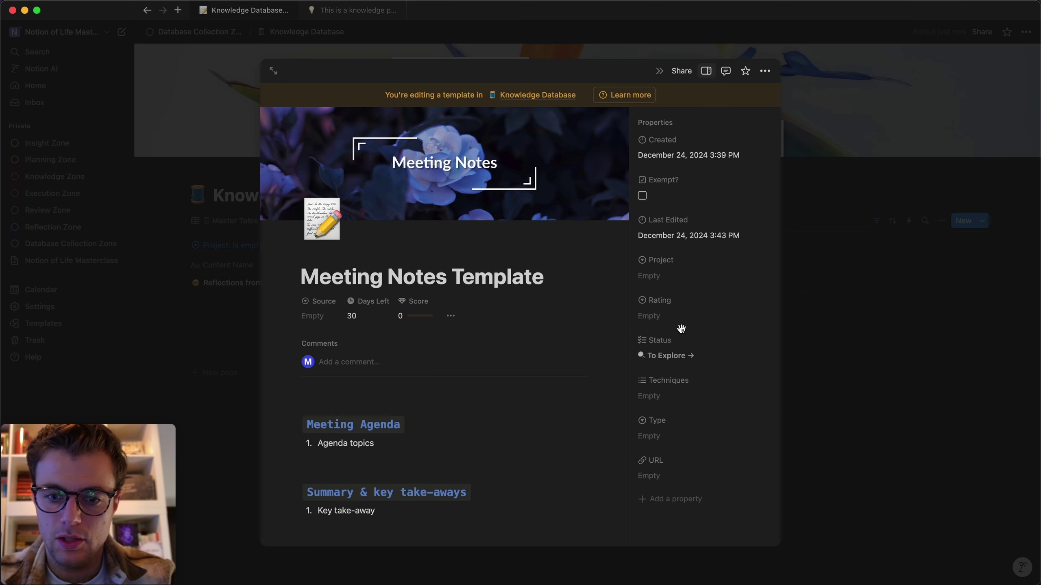
left_click(668, 435)
left_click(684, 486)
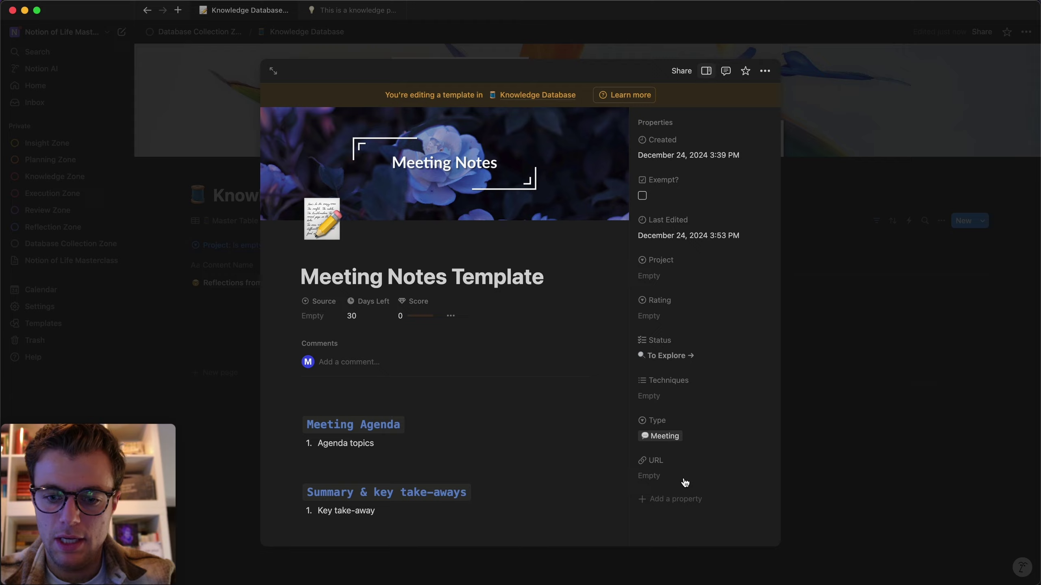
left_click(908, 392)
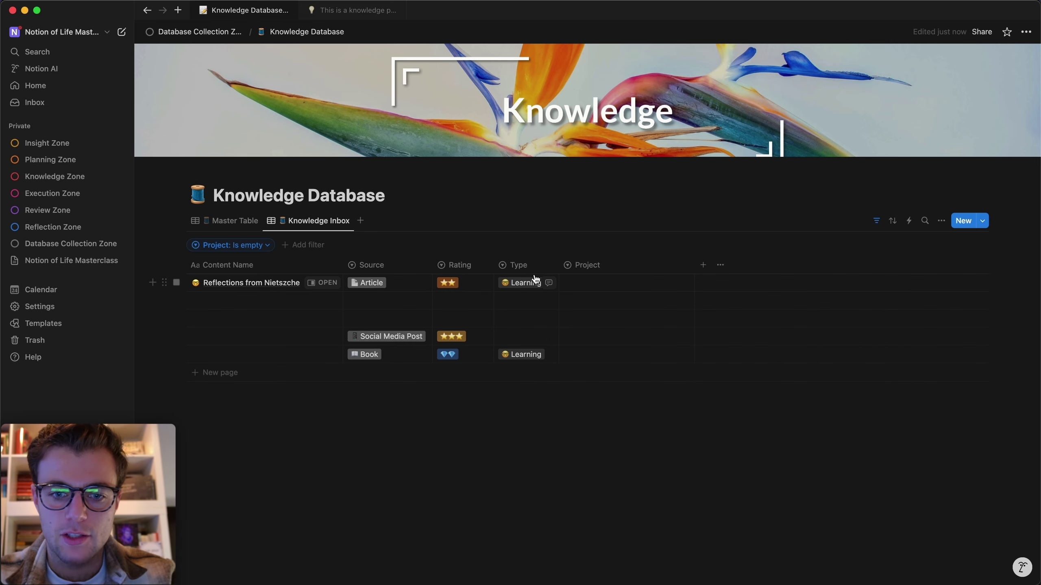
Try assigning the "Reflections from Nietszche" entry to the "Write the Notion of Life book" project
left_click(614, 282)
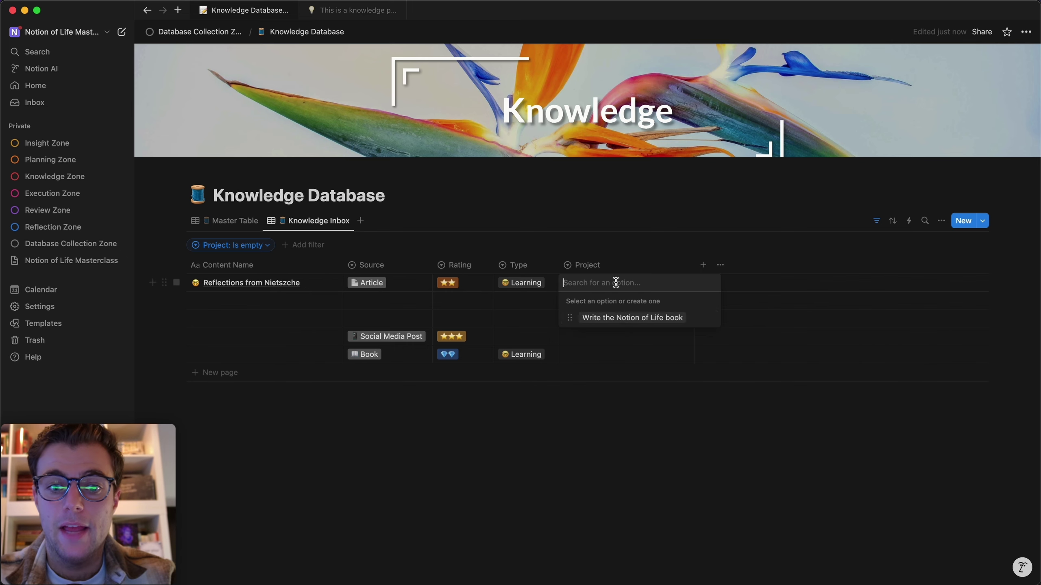
left_click(630, 318)
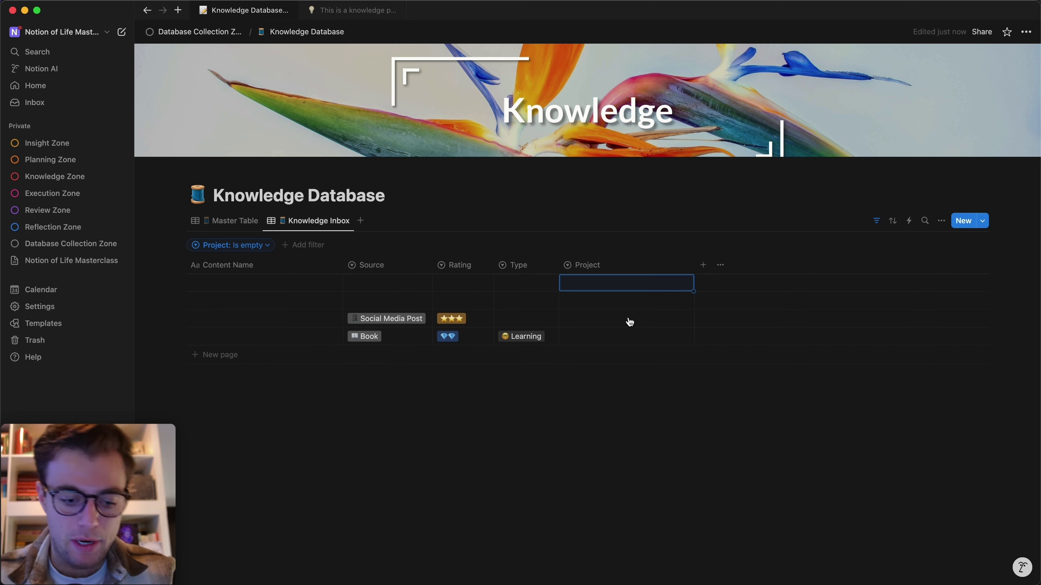
Delete all the unnamed entries from the Knowledge Inbox view and hide its filter bar
left_click_drag(144, 352, 298, 298)
key("Delete")
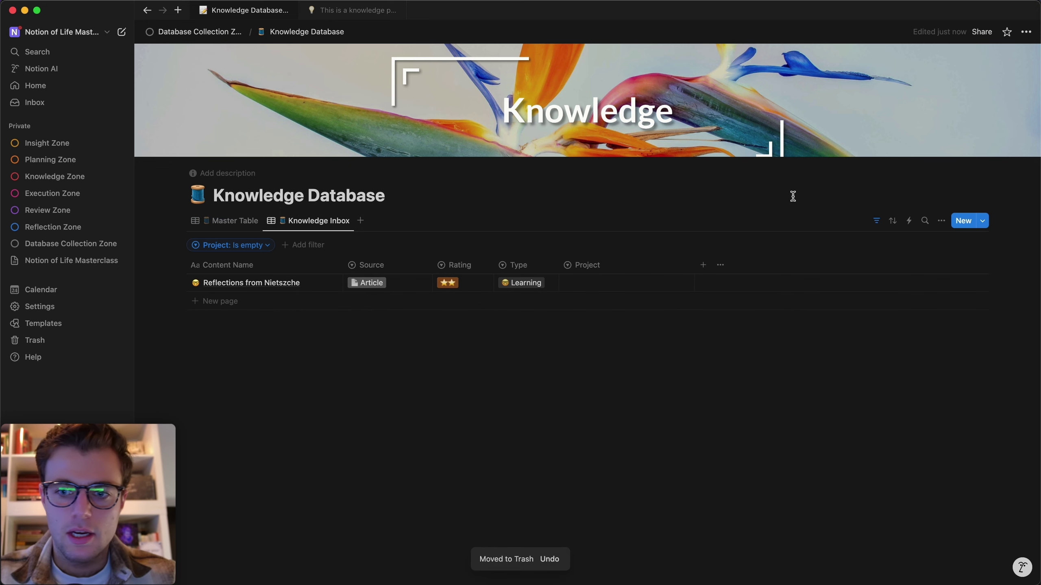
left_click(876, 221)
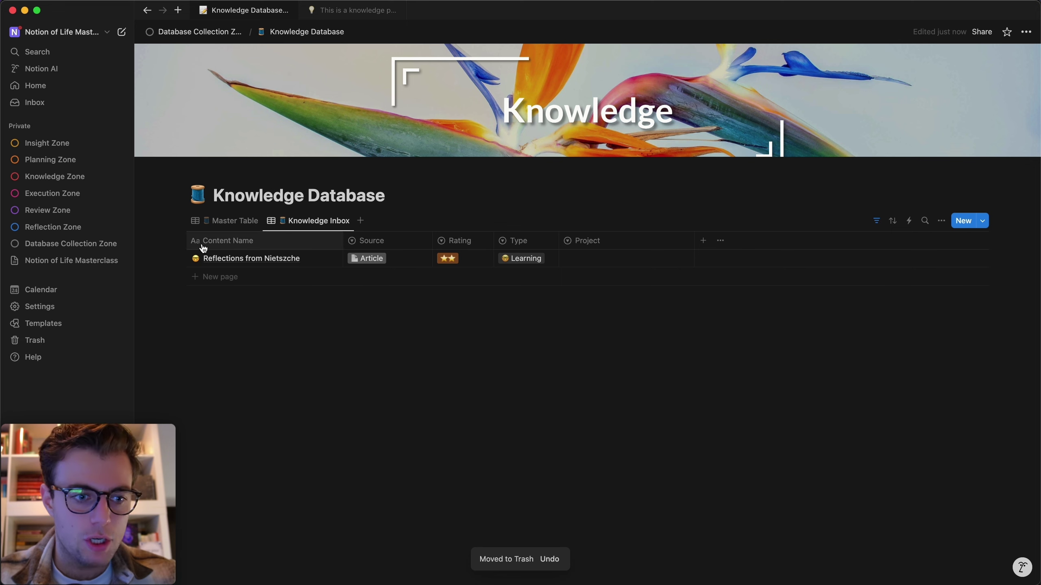
Open the Daily Review database from the Database Collection Zone page
key("super+k")
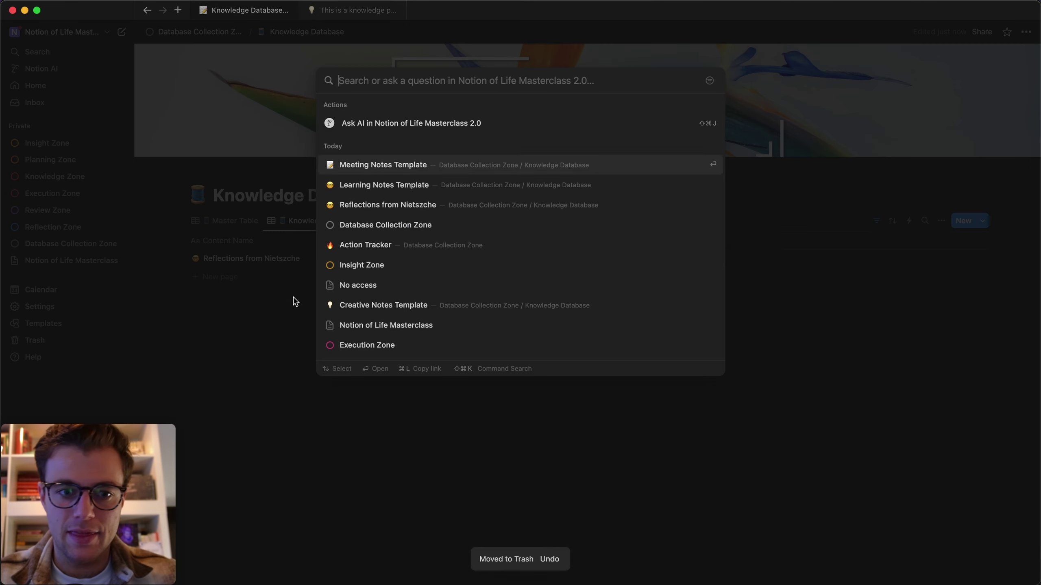
key("Escape")
left_click(75, 245)
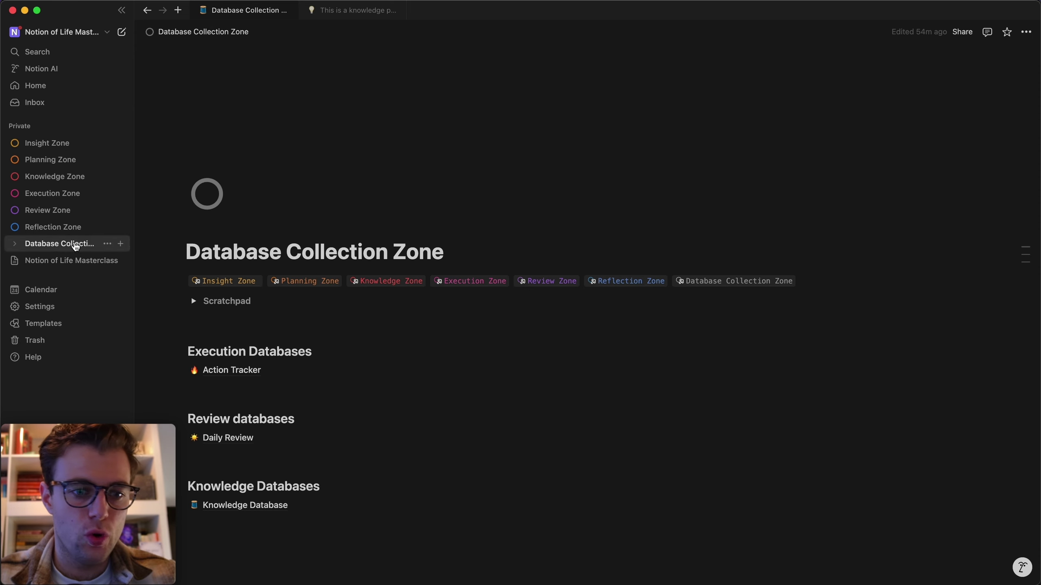
left_click(205, 341)
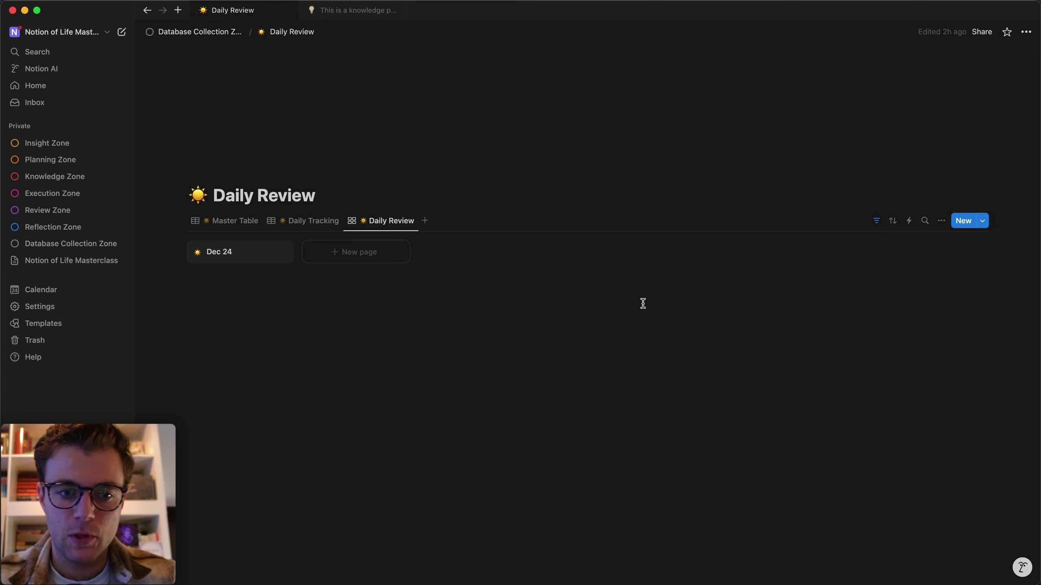
Open the Daily Review Template of the Daily Review database for editing
left_click(982, 220)
left_click(1023, 258)
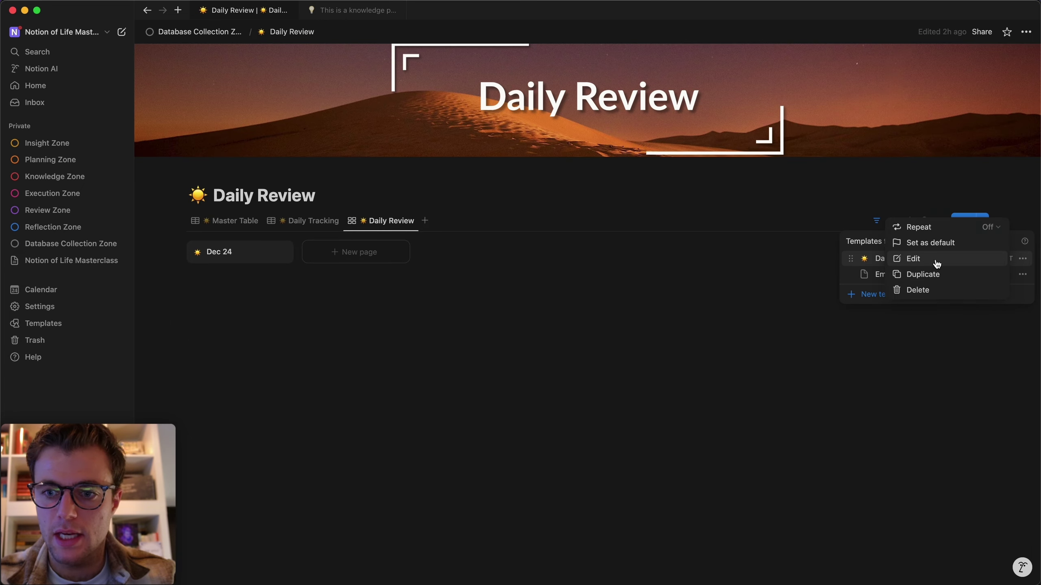
left_click(938, 264)
Delete the Knowledge Inbox heading from the template's Shut-down Routine section
scroll(492, 300, "down", 10)
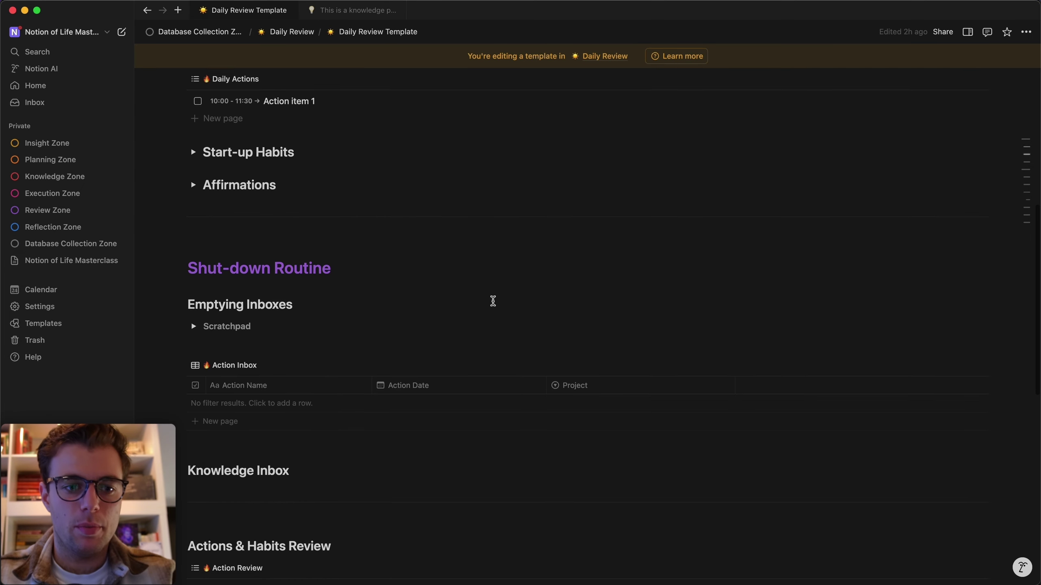
scroll(493, 302, "down", 7)
scroll(493, 298, "up", 3)
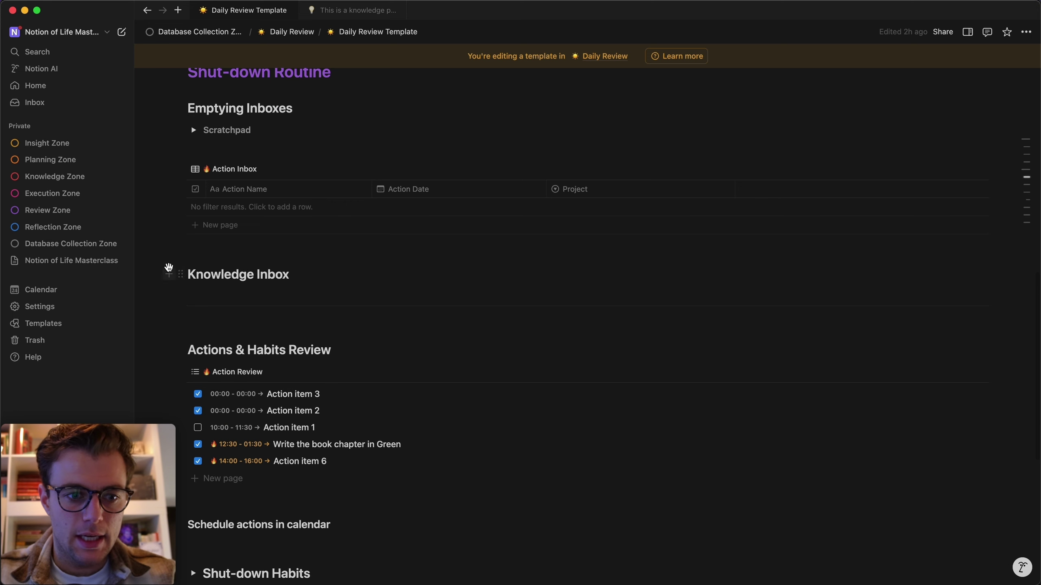
left_click(168, 267)
left_click(105, 242)
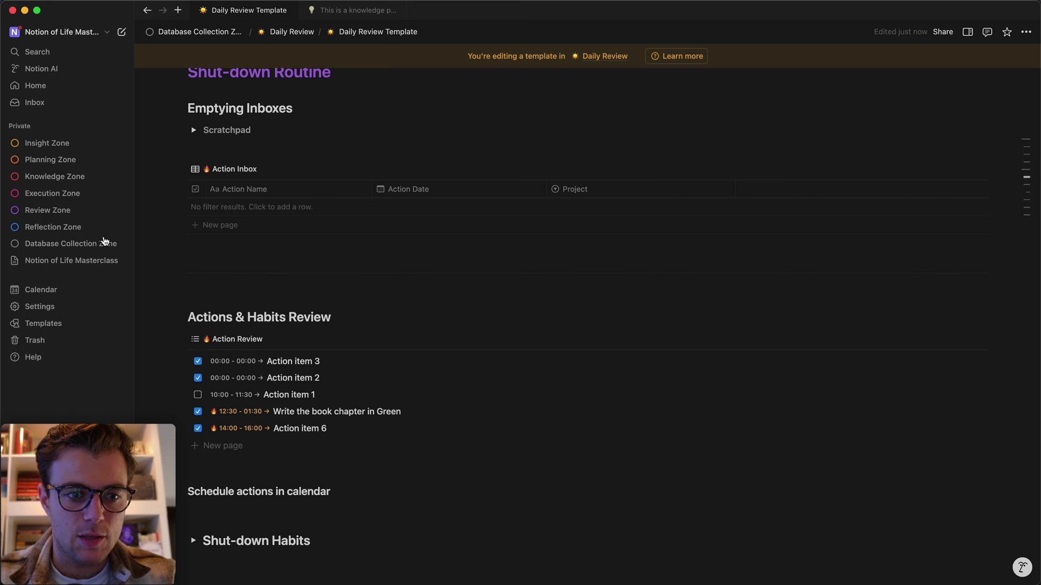
Add the Knowledge Database's Knowledge Inbox view beside the Action Inbox view under Emptying Inboxes and hide its database title
scroll(305, 266, "up", 1)
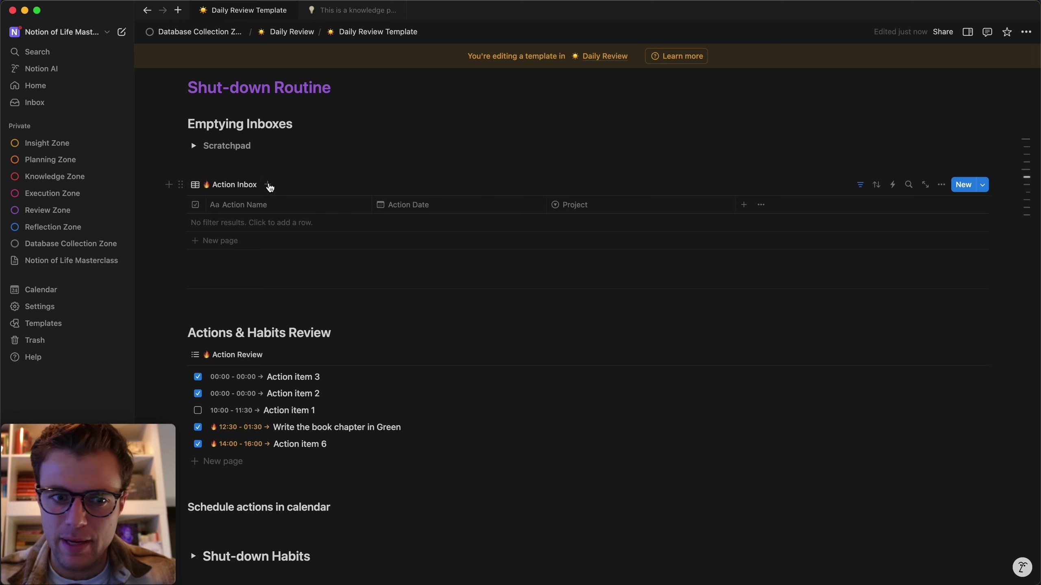
left_click(268, 185)
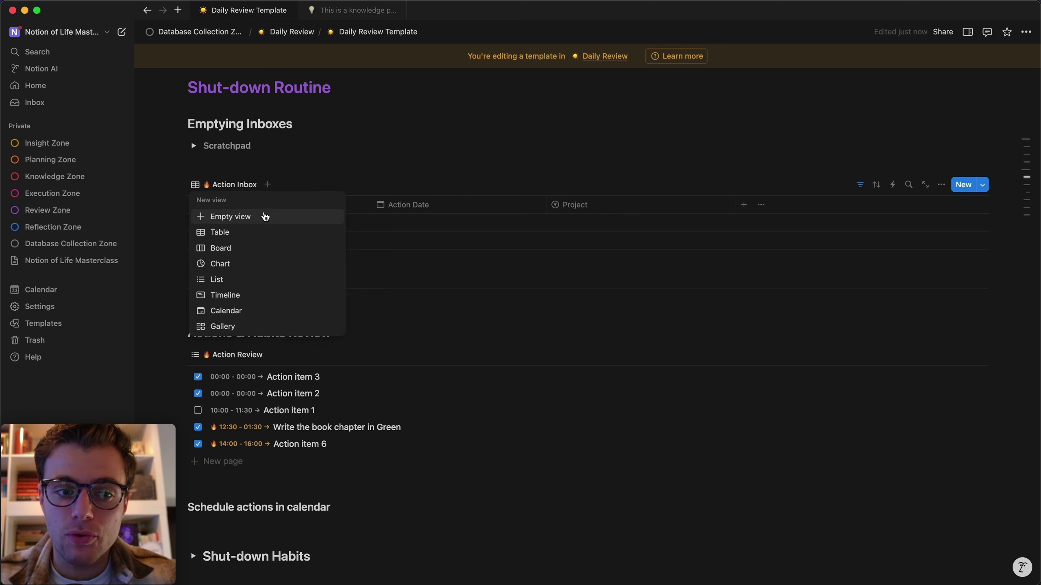
left_click(265, 217)
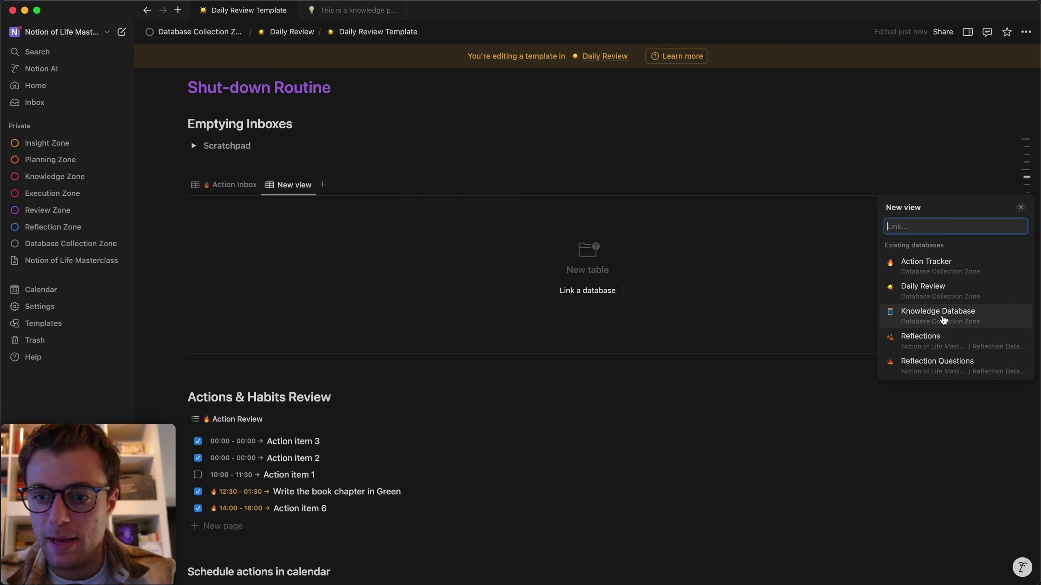
left_click(943, 320)
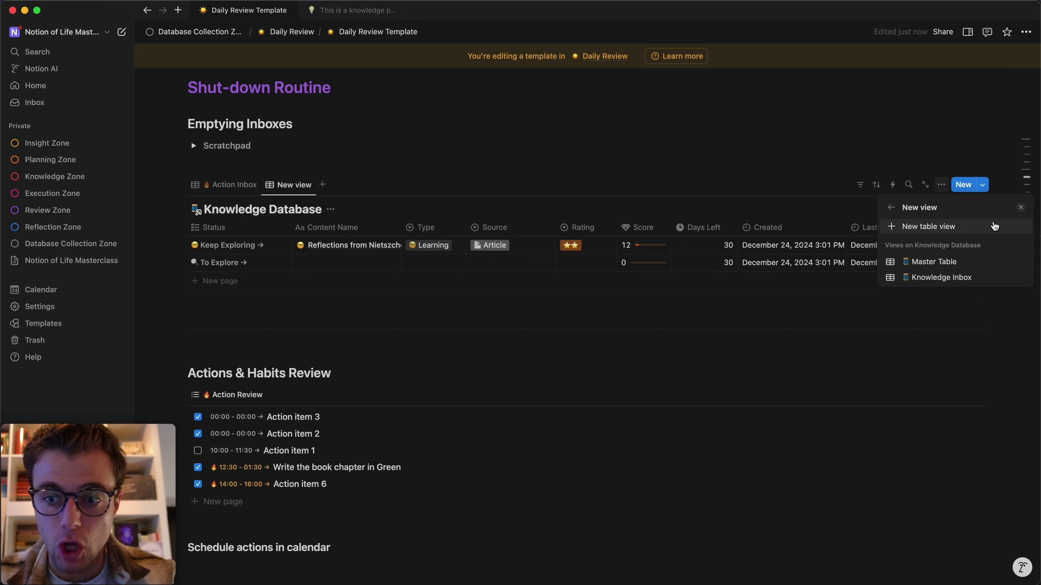
left_click(958, 278)
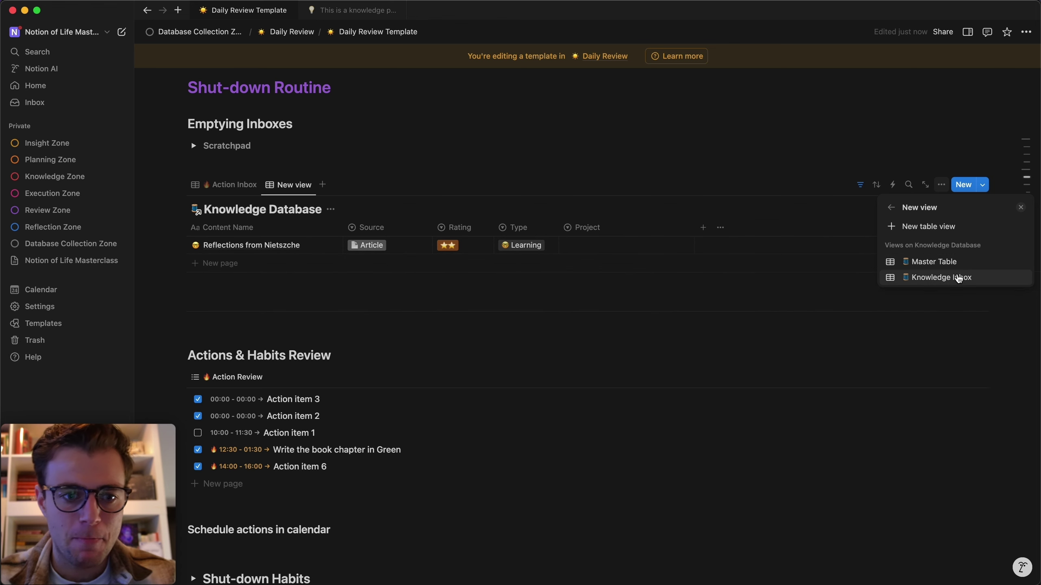
left_click(443, 159)
left_click(330, 210)
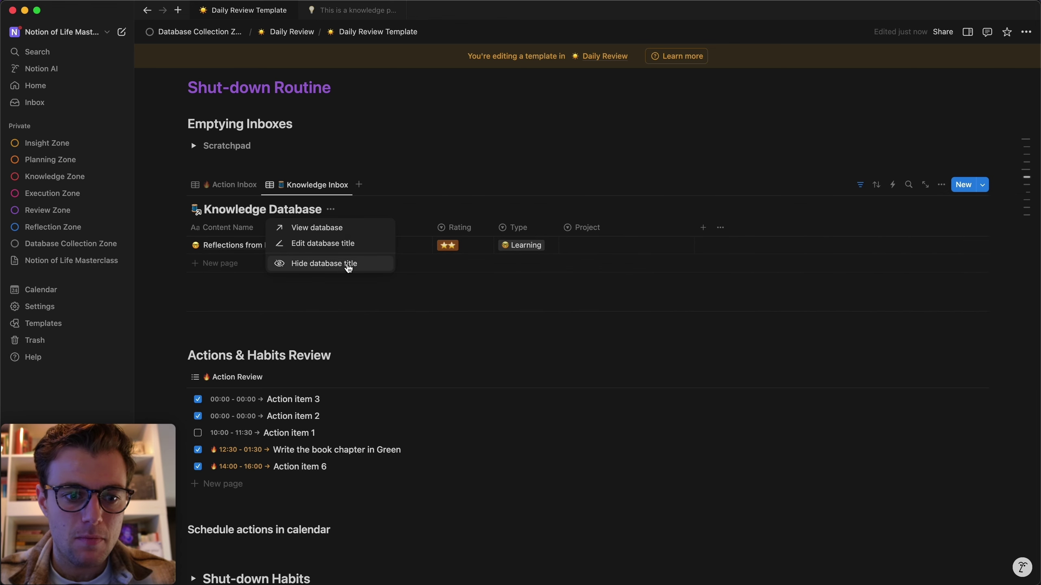
left_click(349, 265)
Check the Action Inbox view under Emptying Inboxes and return to the Knowledge Inbox view
scroll(423, 136, "up", 4)
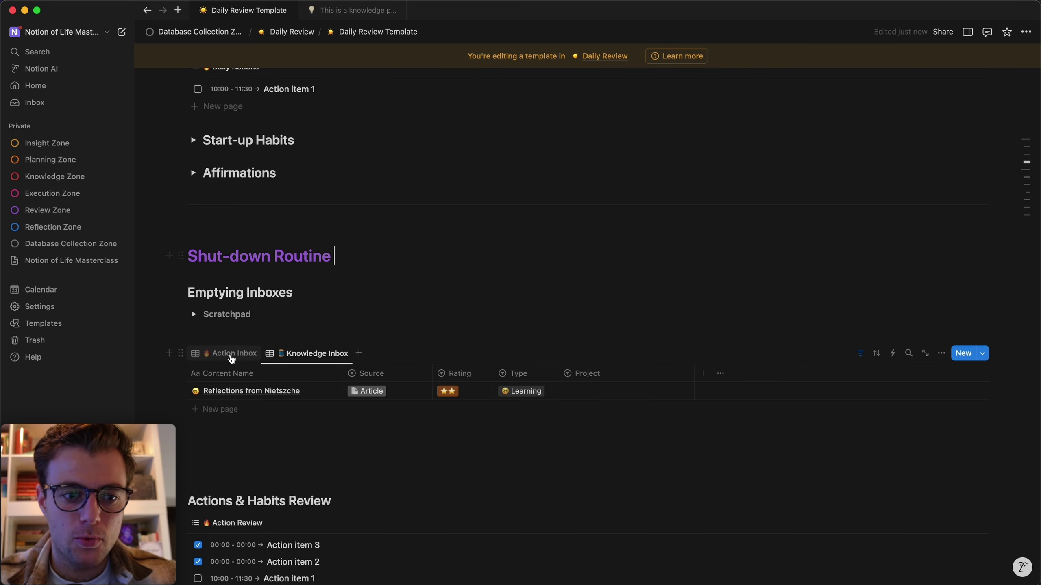
left_click(231, 355)
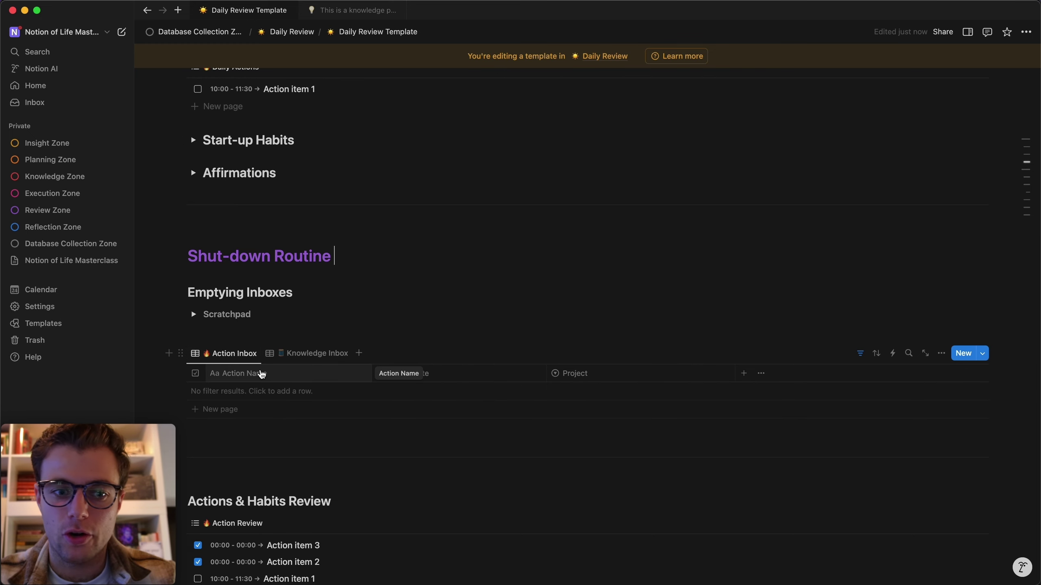
left_click(295, 355)
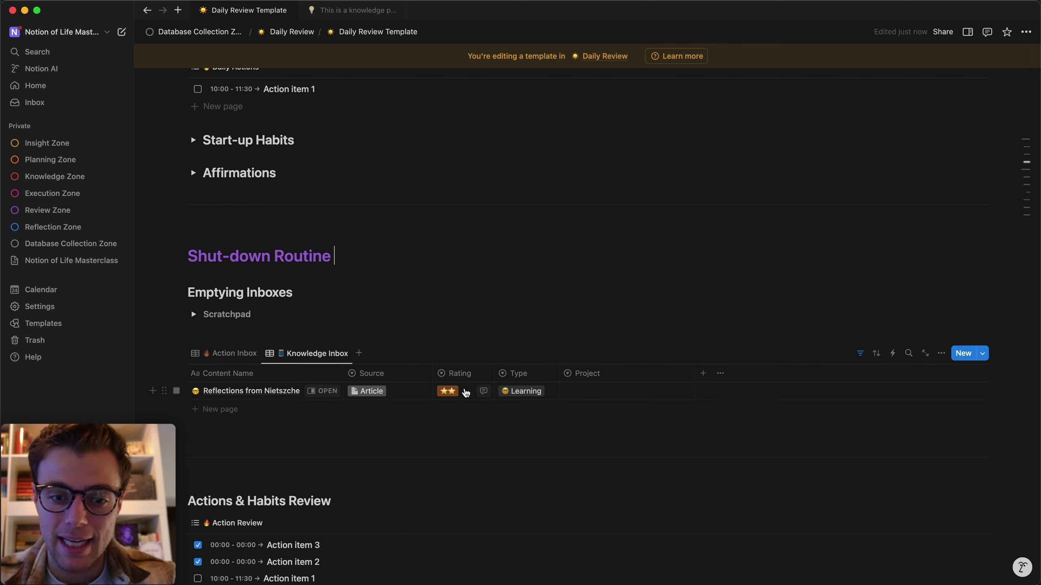
Try assigning a project to the "Reflections from Nietszche" entry in the template's Knowledge Inbox, and undo the assignment
left_click(600, 395)
left_click(605, 425)
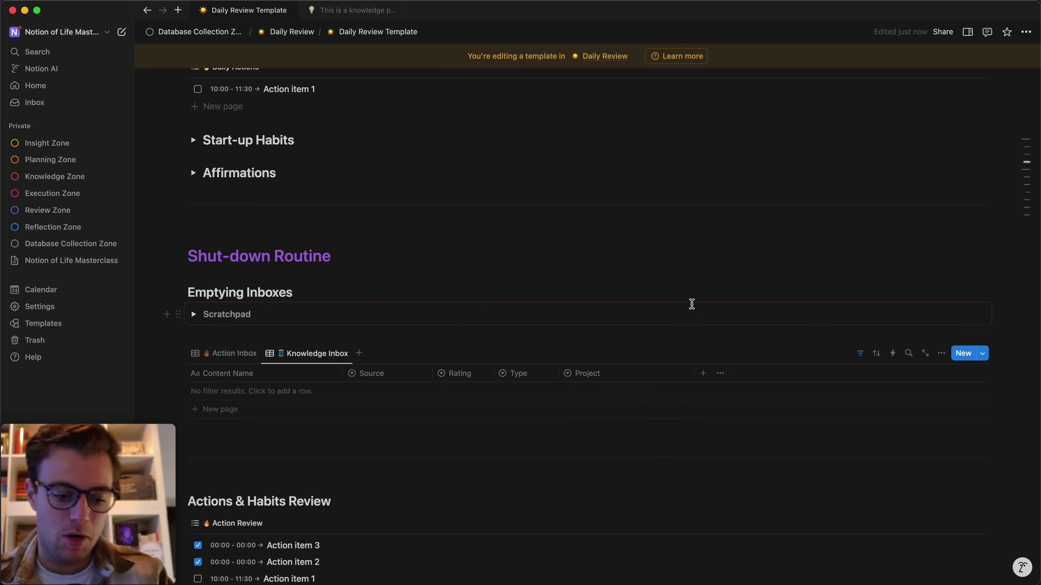
key("super+z")
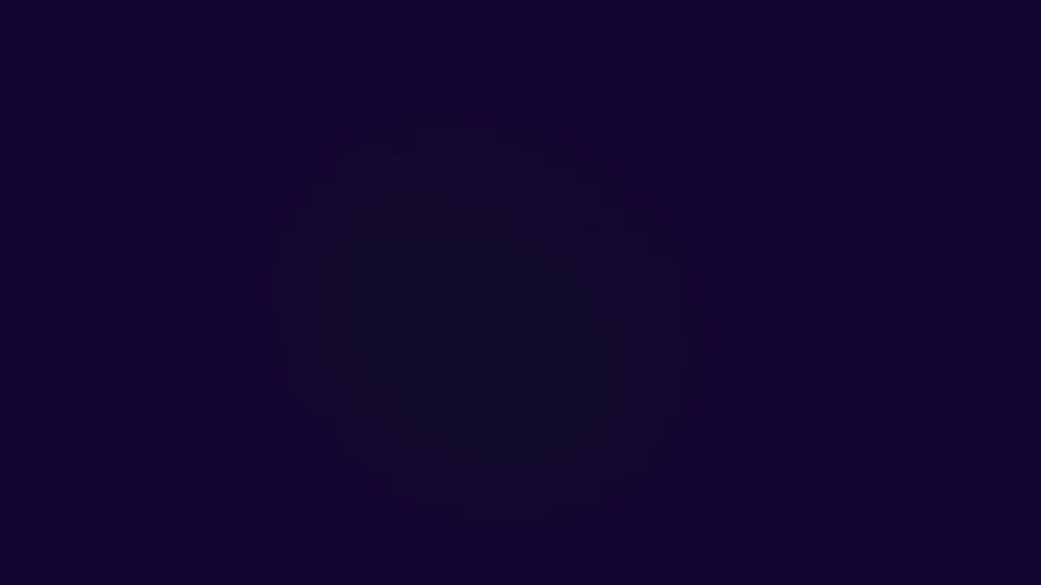